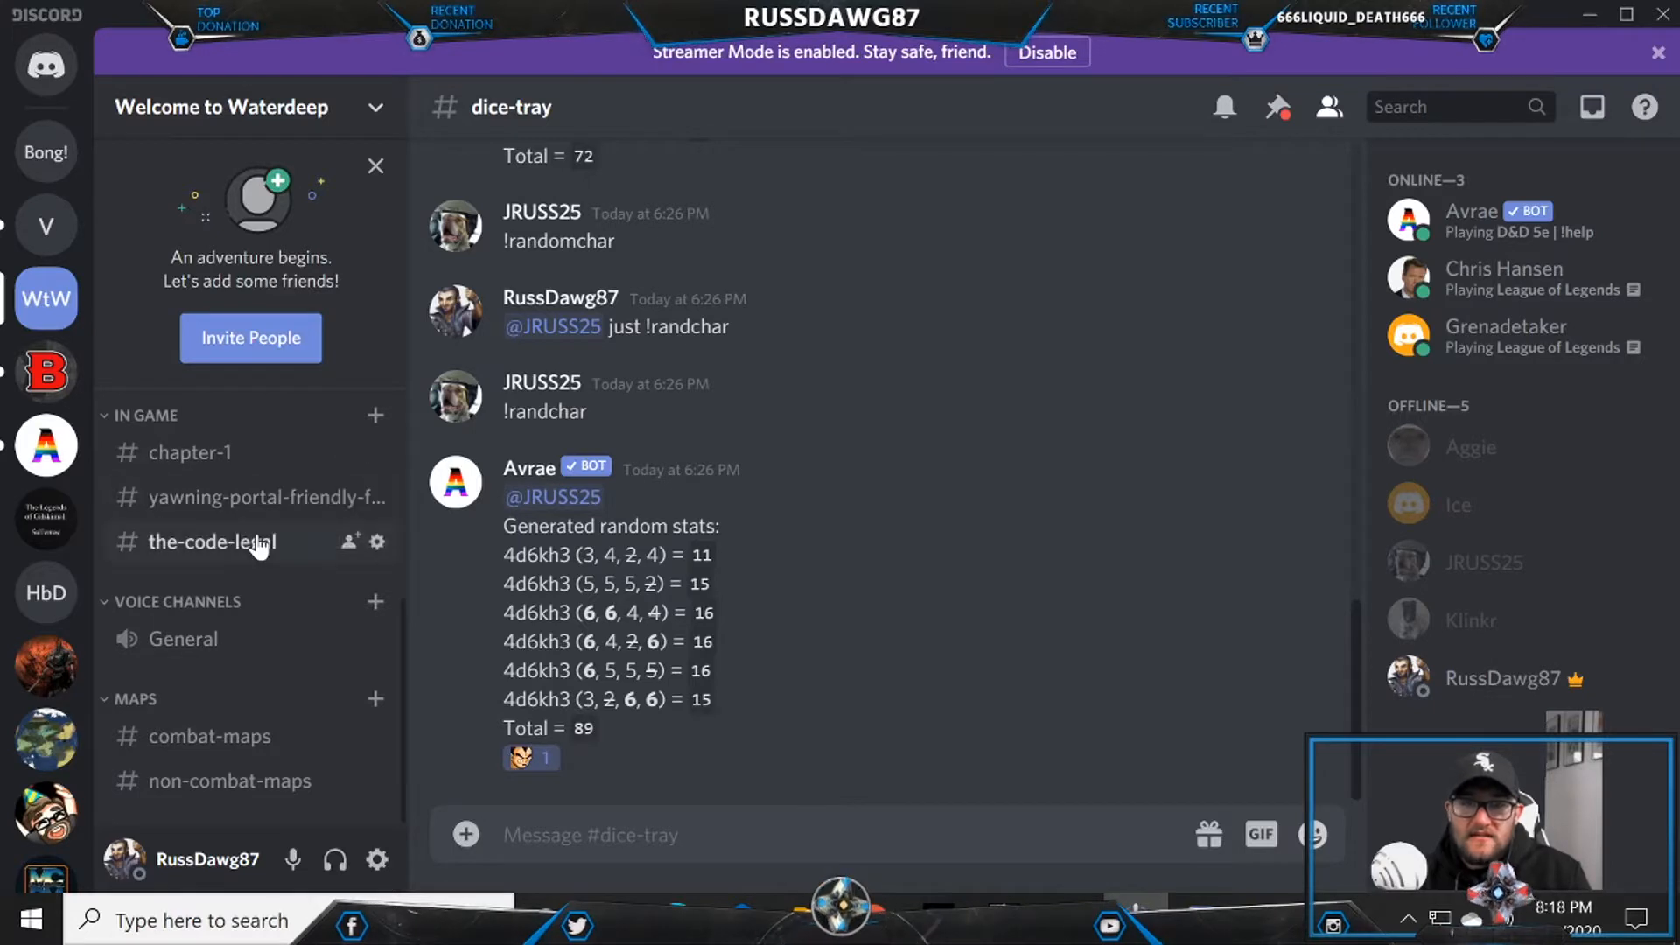
Step: Dismiss the Low Disk Space notification
scroll(245, 612, "up", 5)
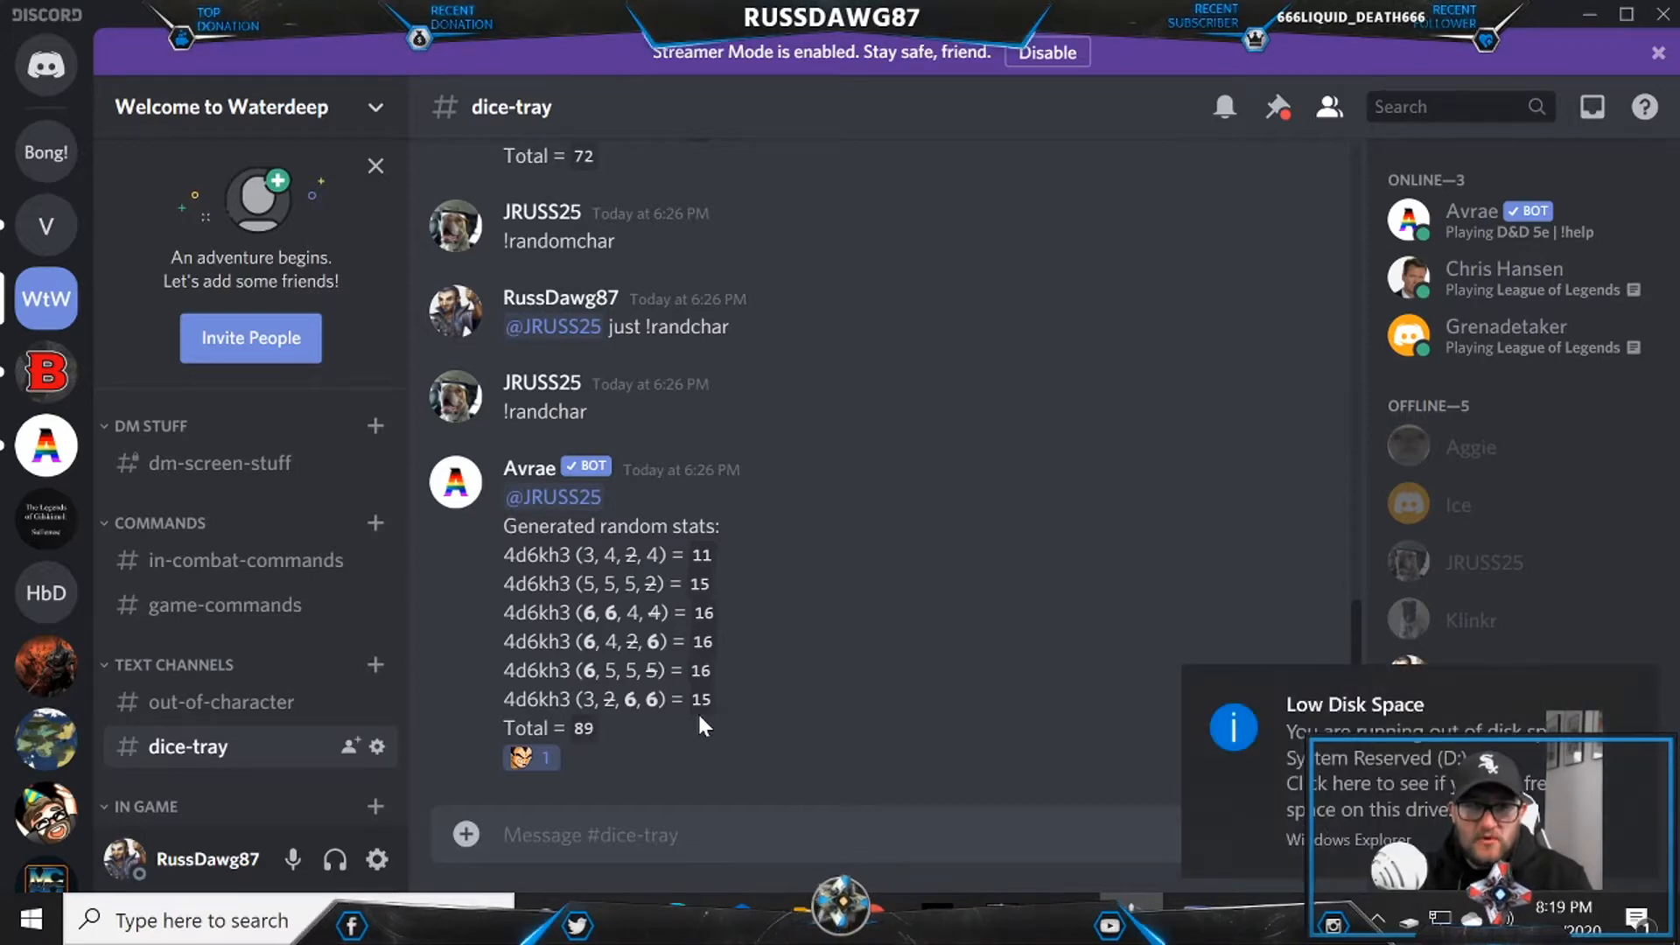
mouse_move(1639, 696)
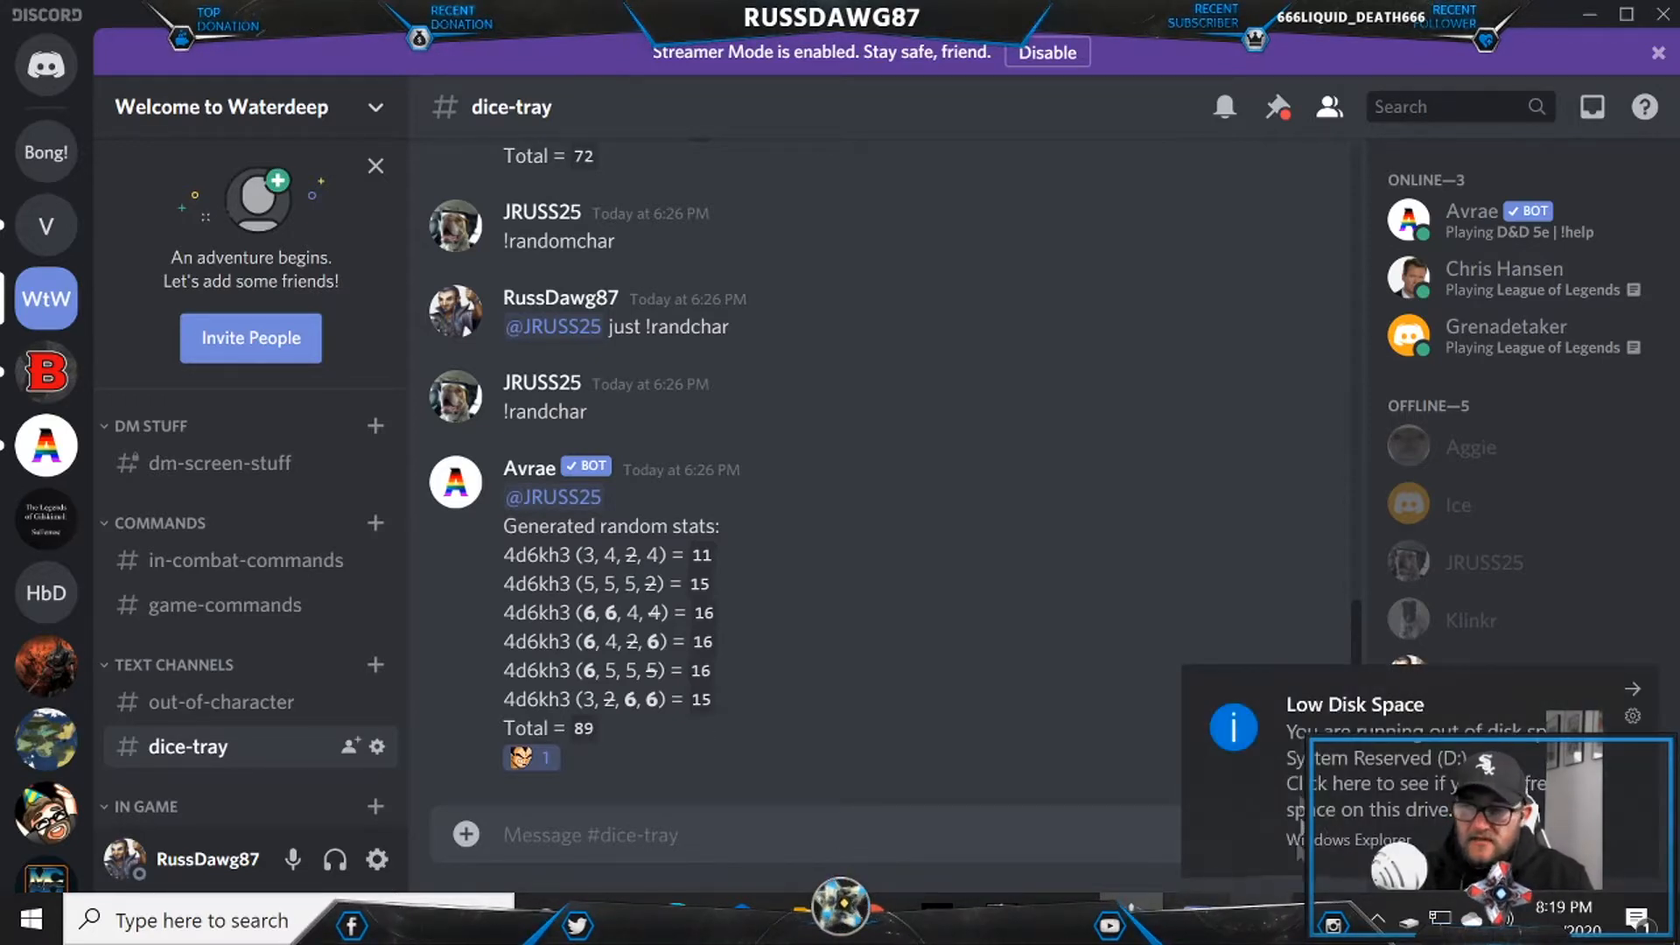
left_click(1630, 688)
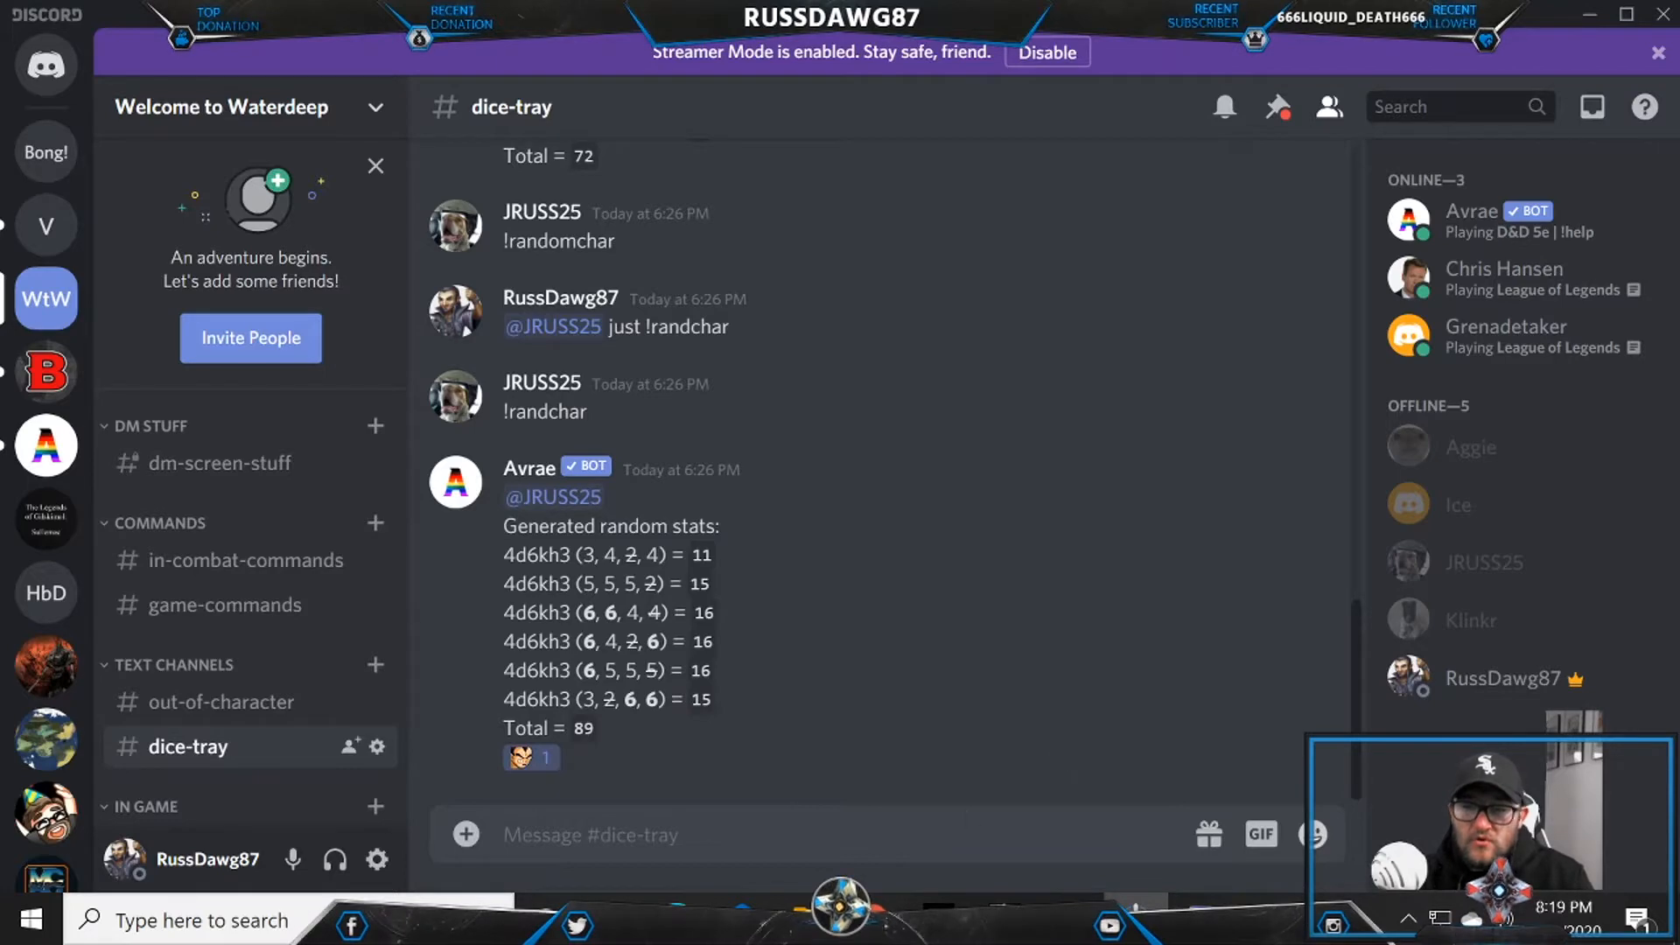
Step: Switch to the D&D Beyond Character Builder in the browser and randomize the character name three times
key("alt+Tab")
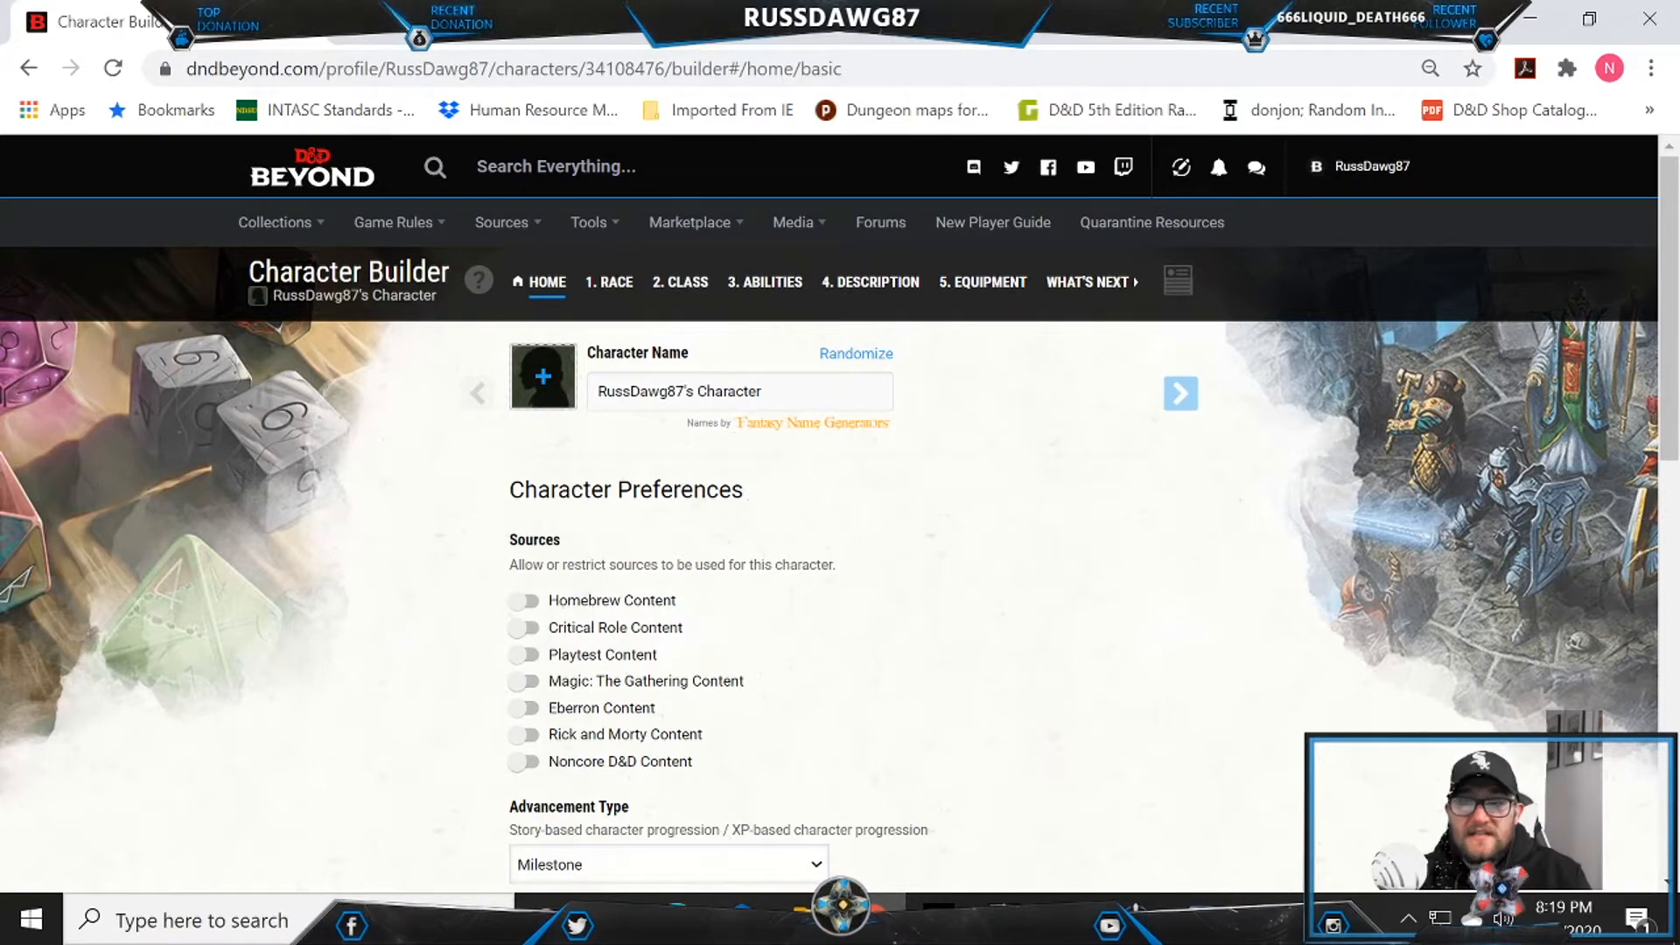
left_click(879, 359)
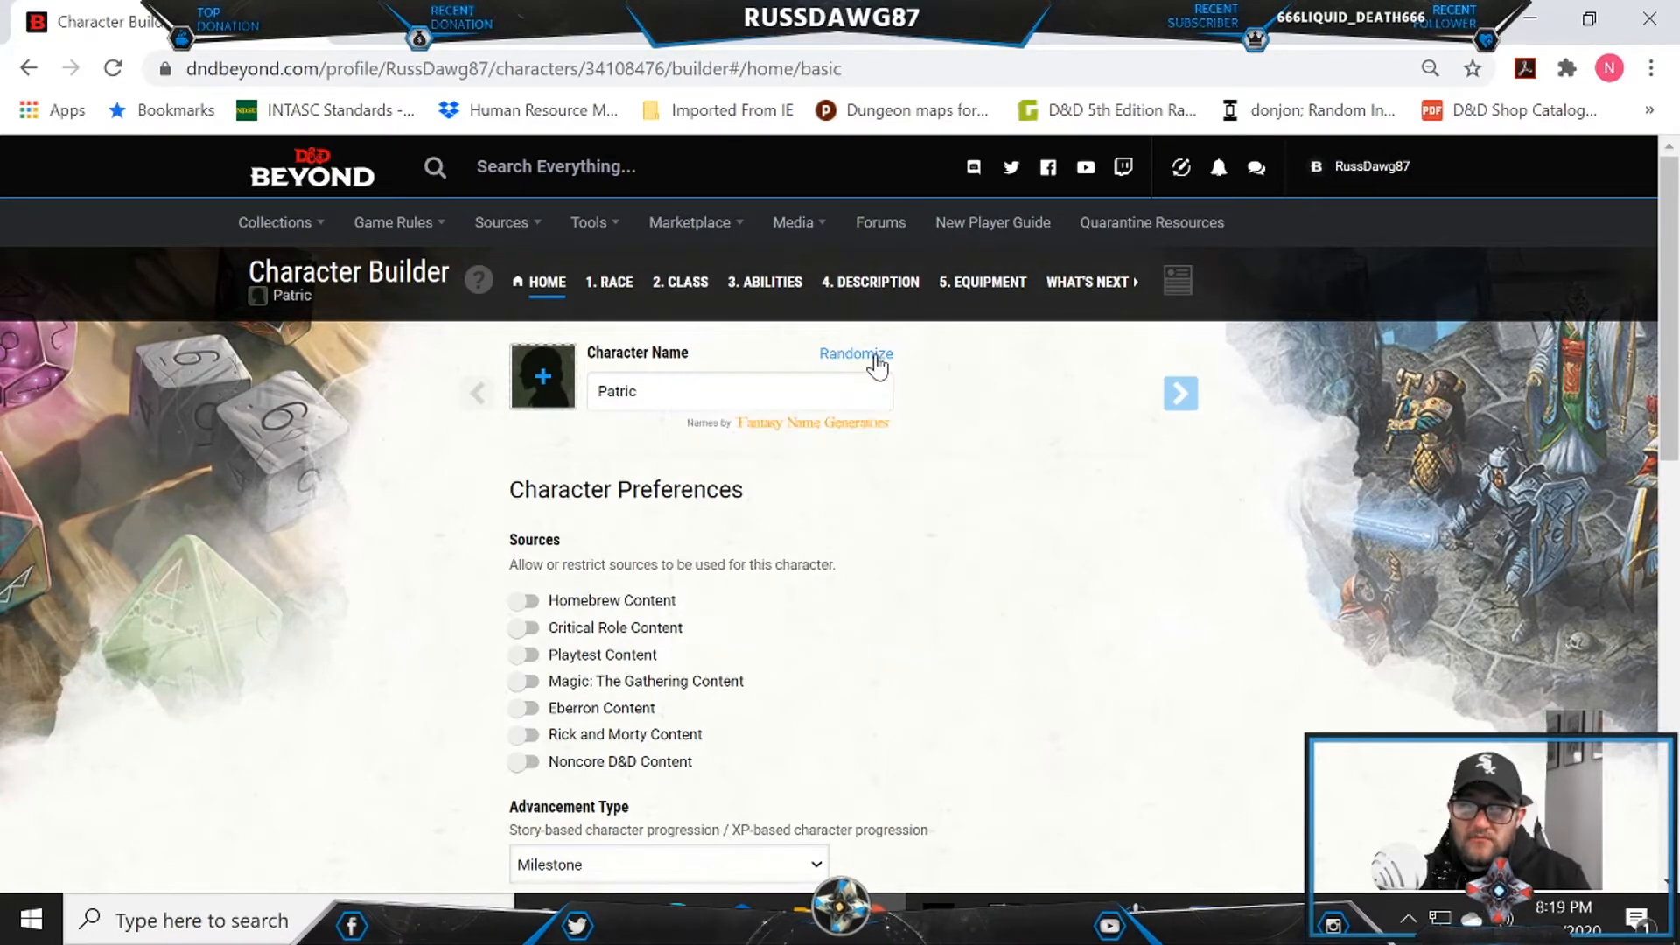
left_click(876, 357)
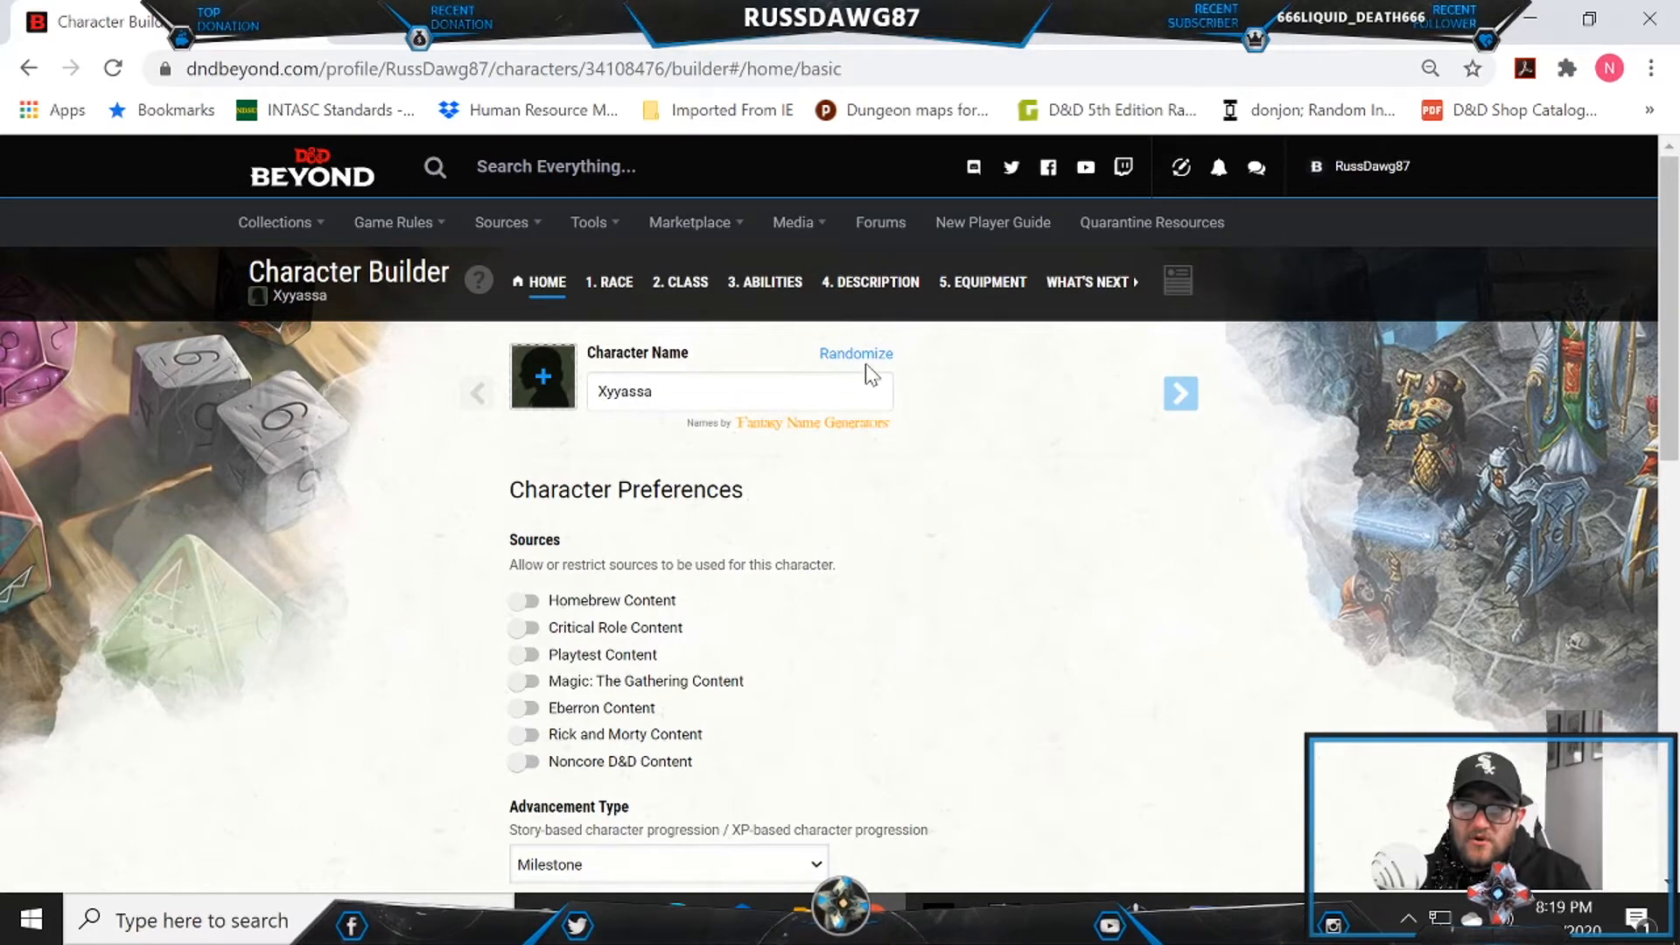
left_click(876, 357)
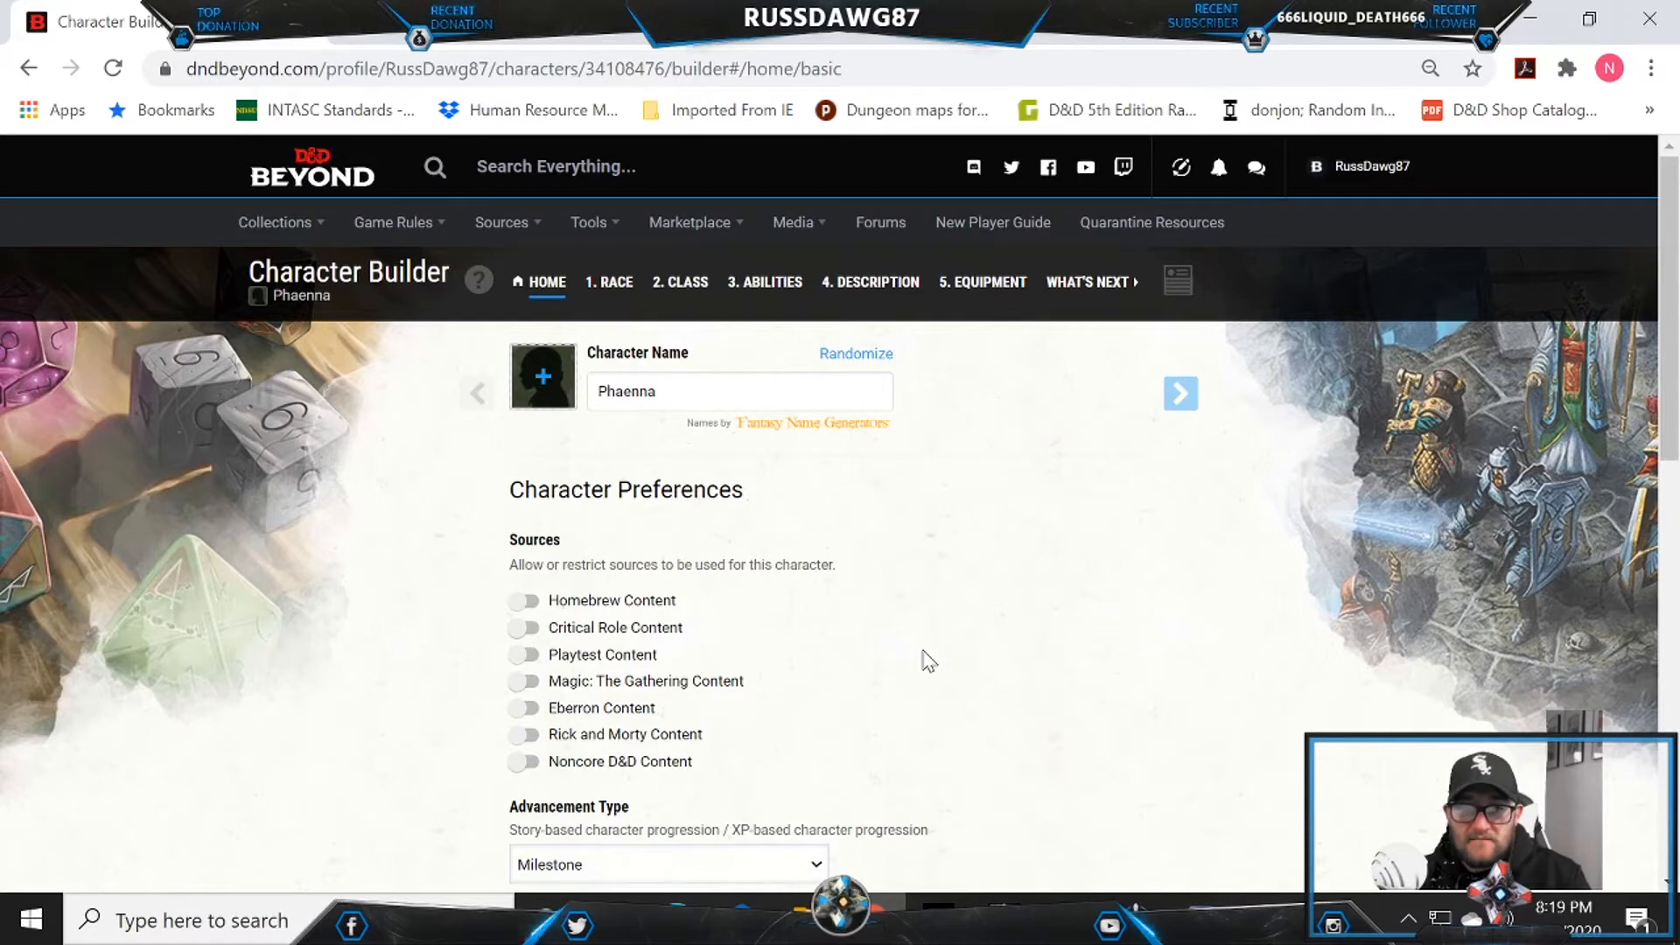
Step: Look at the Hit Point Type choices in the character preferences and select Fixed
scroll(924, 660, "down", 3)
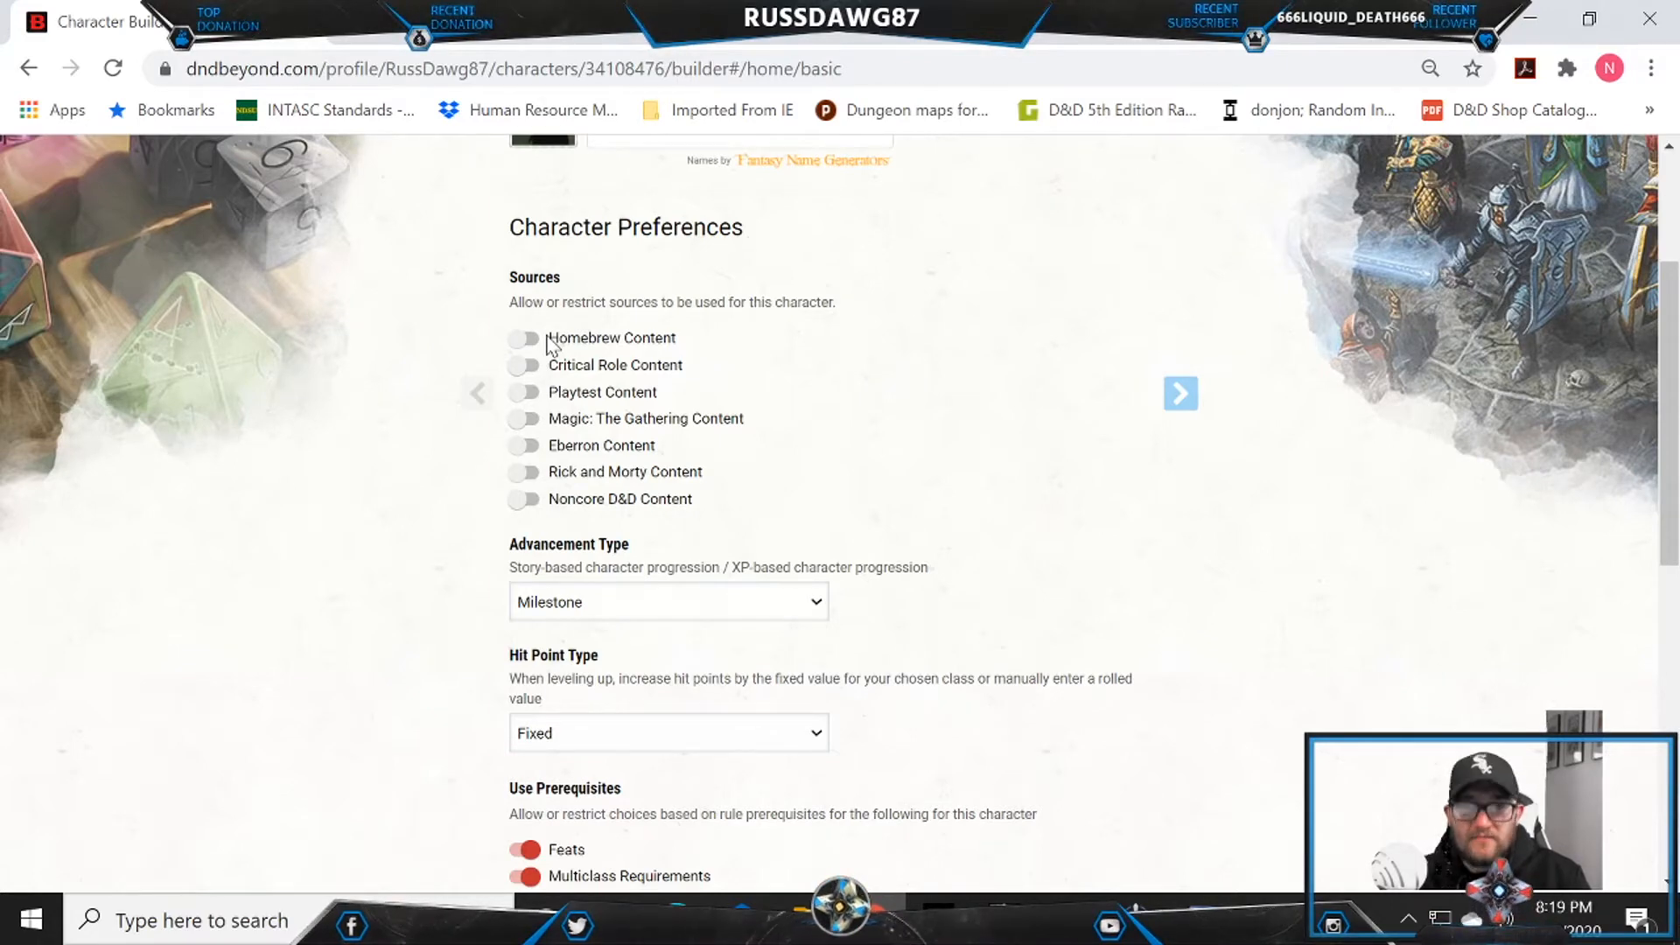
scroll(869, 454, "down", 3)
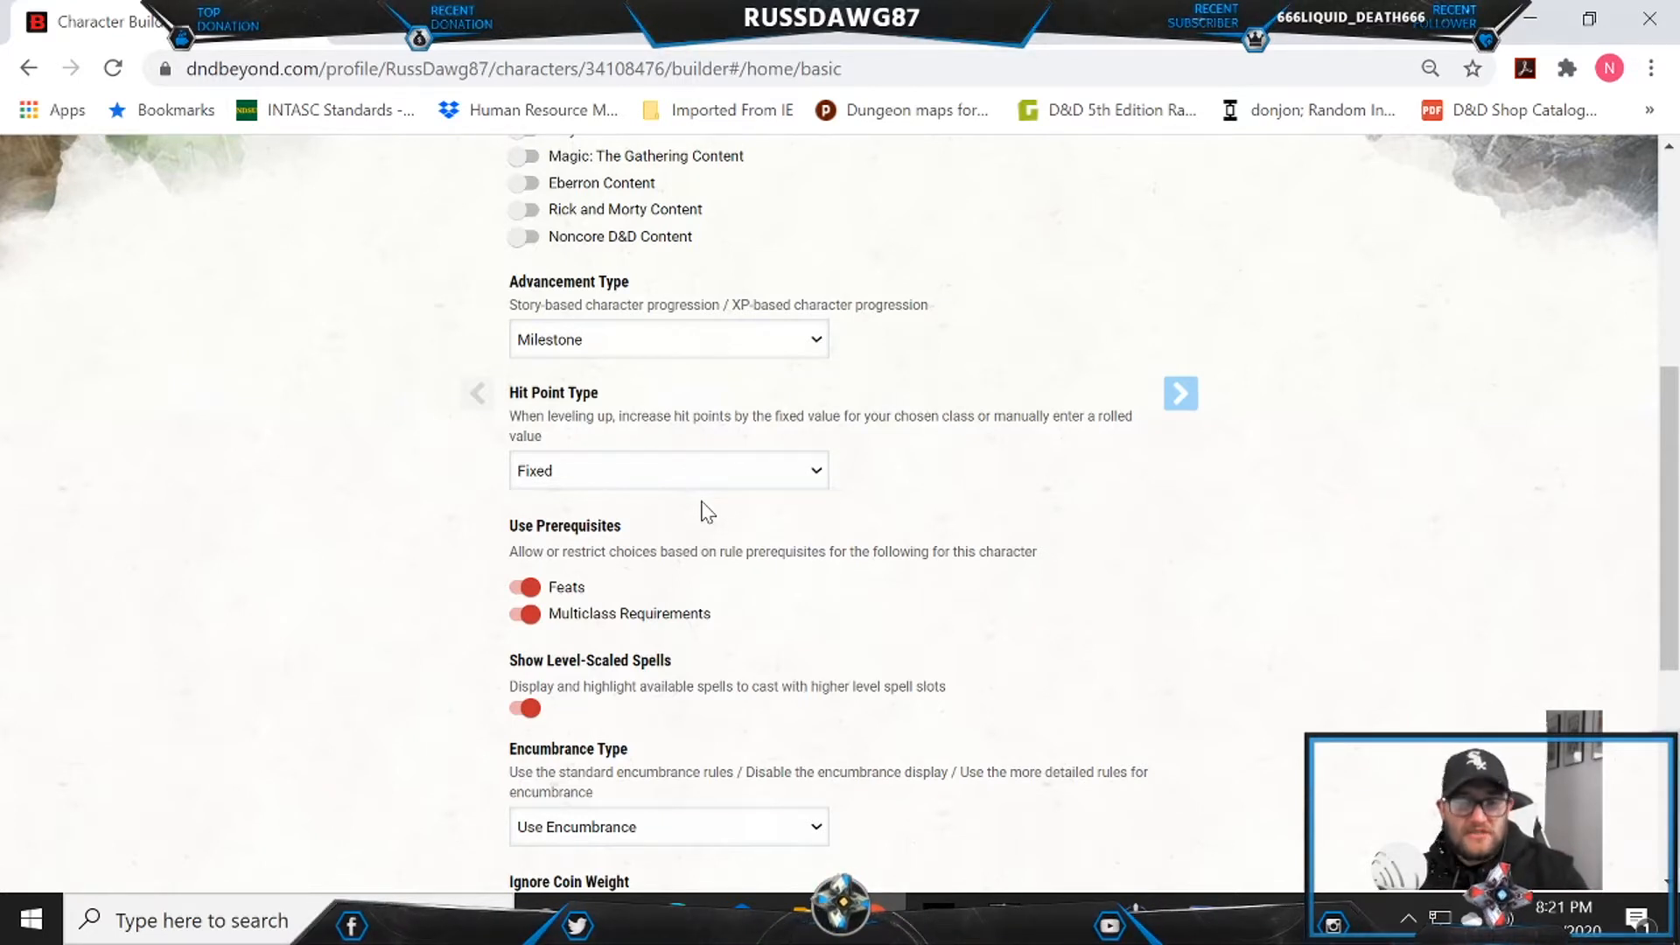
left_click(711, 472)
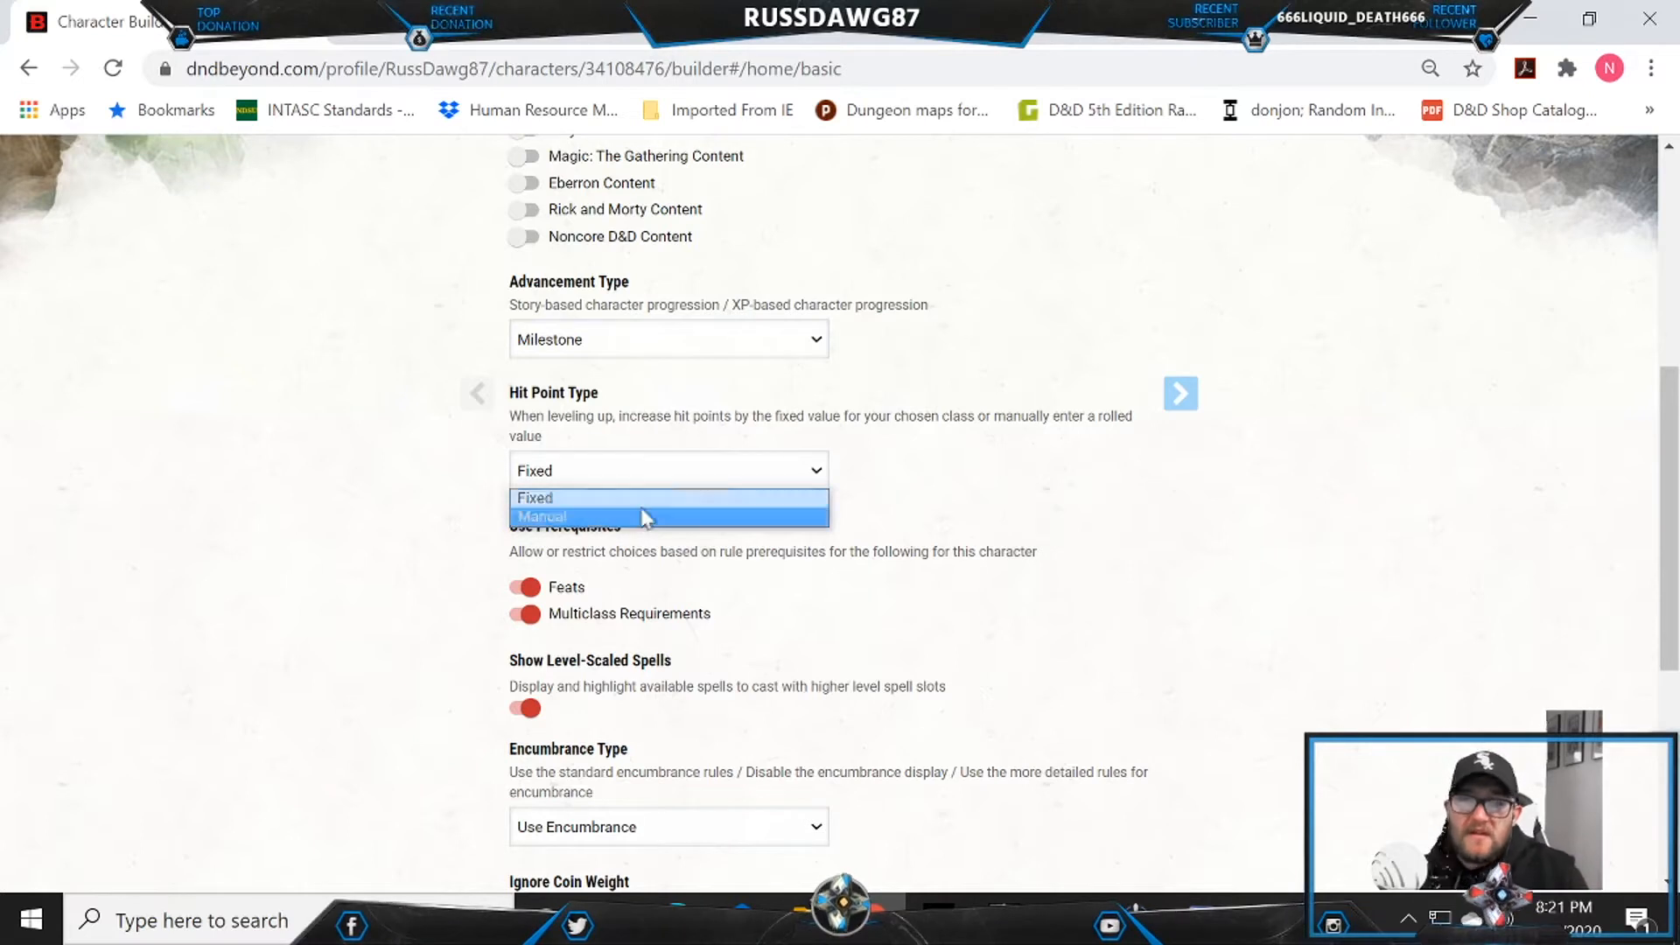
left_click(651, 499)
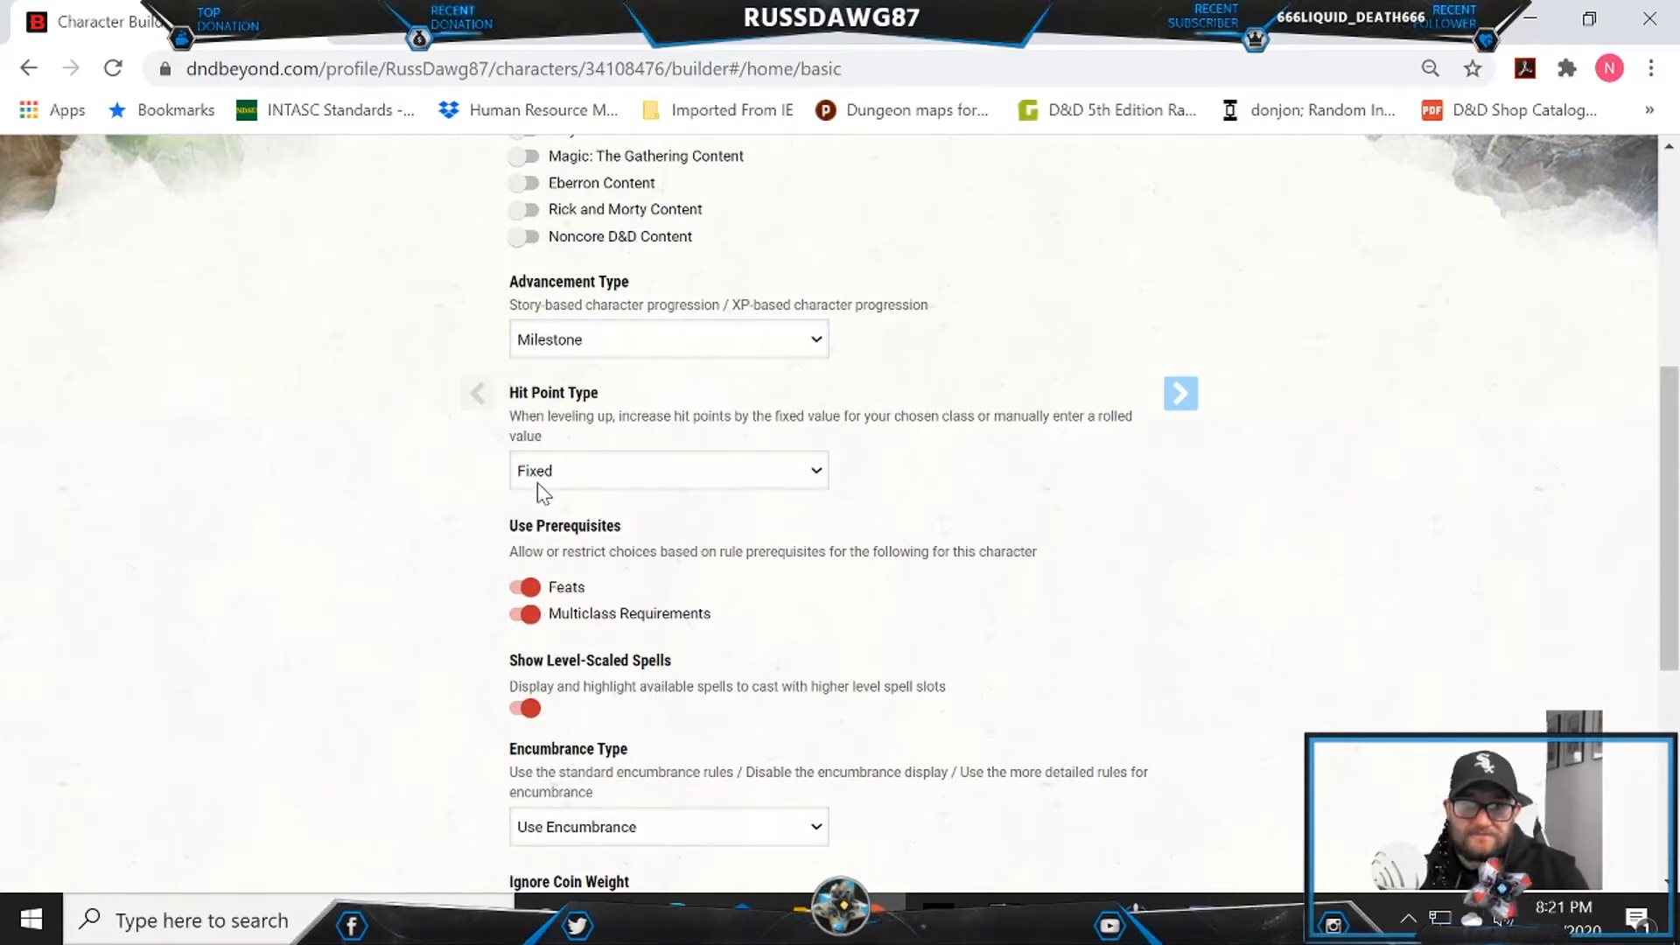
Step: Set the character's encumbrance type to No Encumbrance
scroll(729, 572, "down", 3)
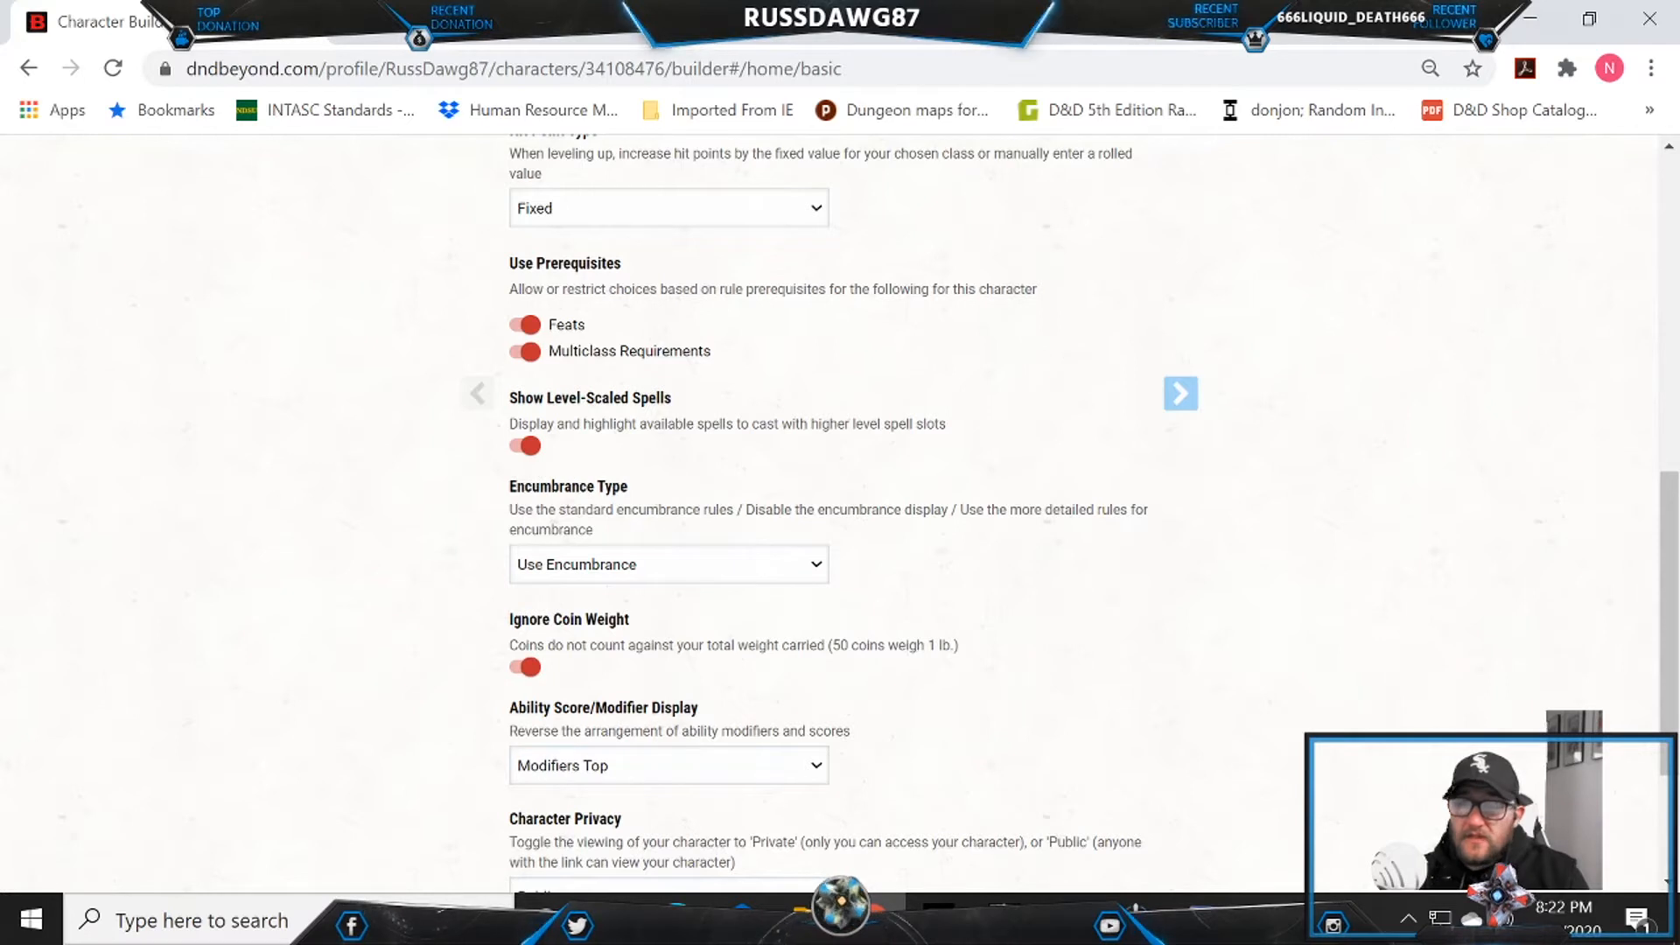
left_click(799, 566)
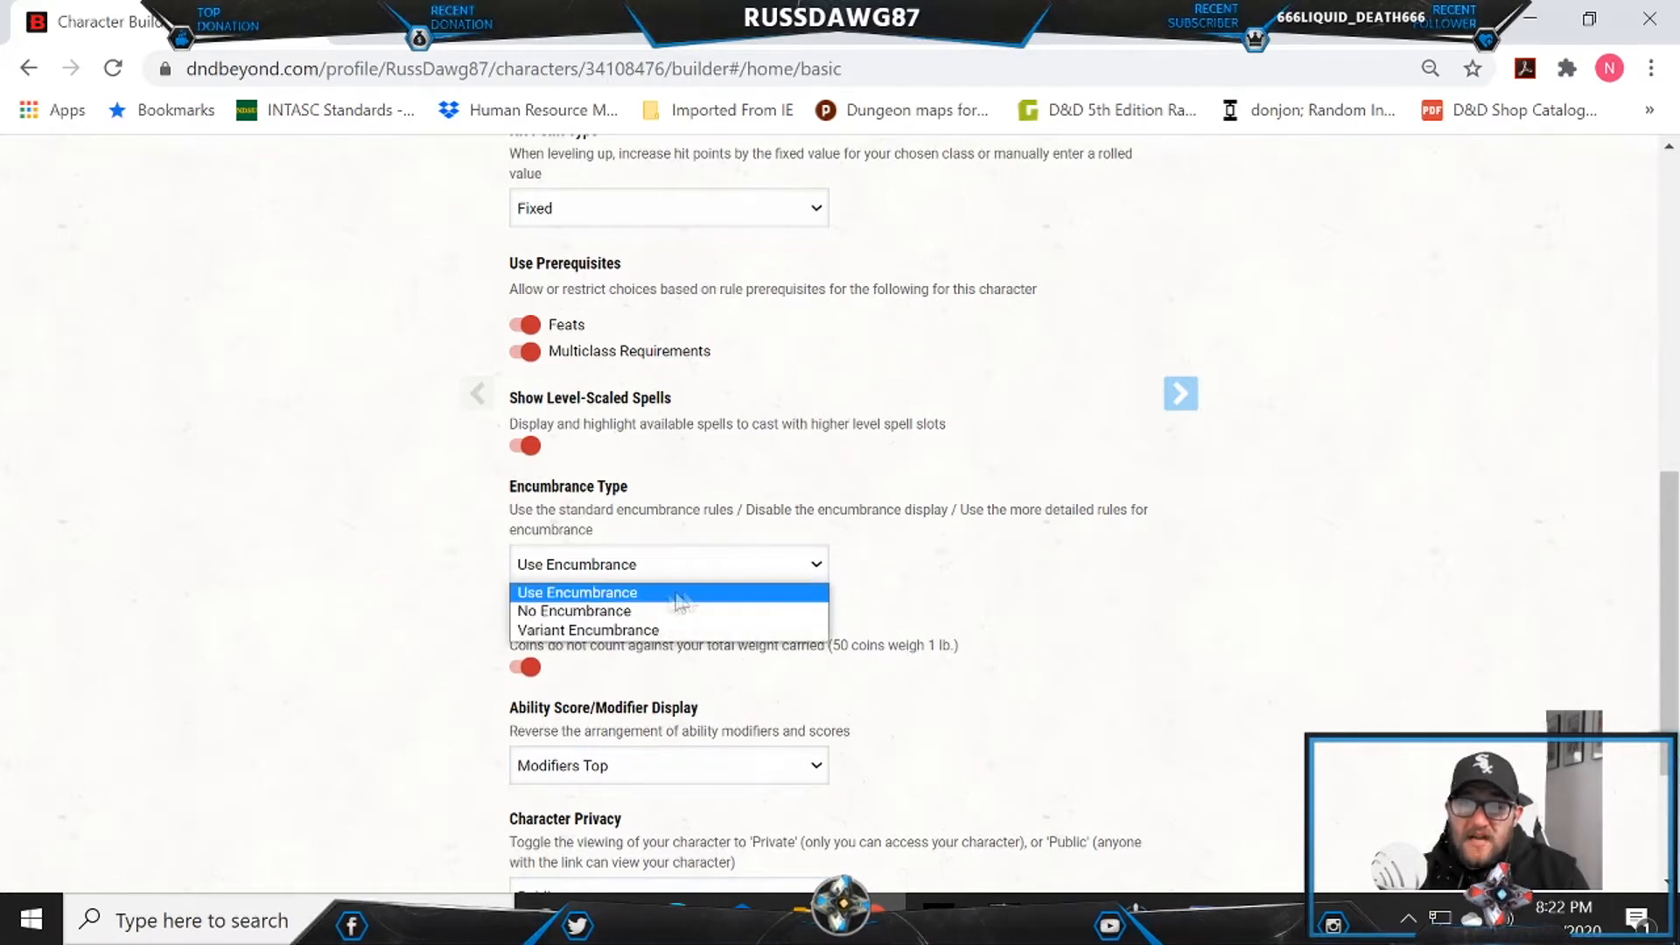
left_click(575, 608)
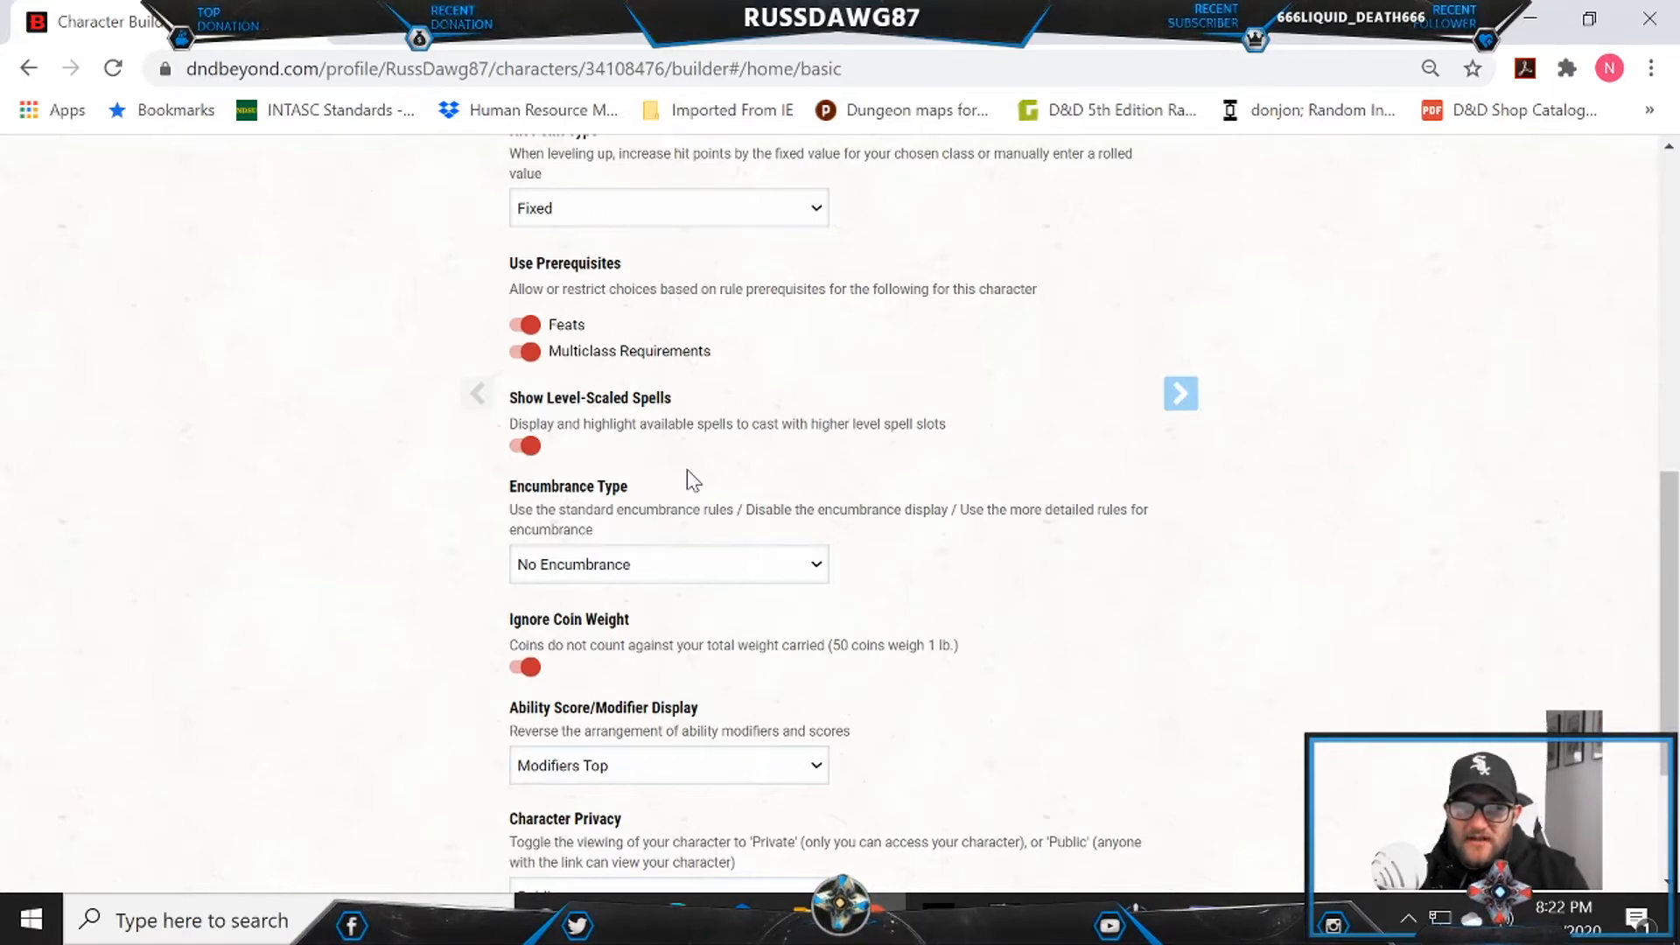
Step: Check the available Ability Score/Modifier Display options and keep Modifiers Top
scroll(687, 471, "down", 3)
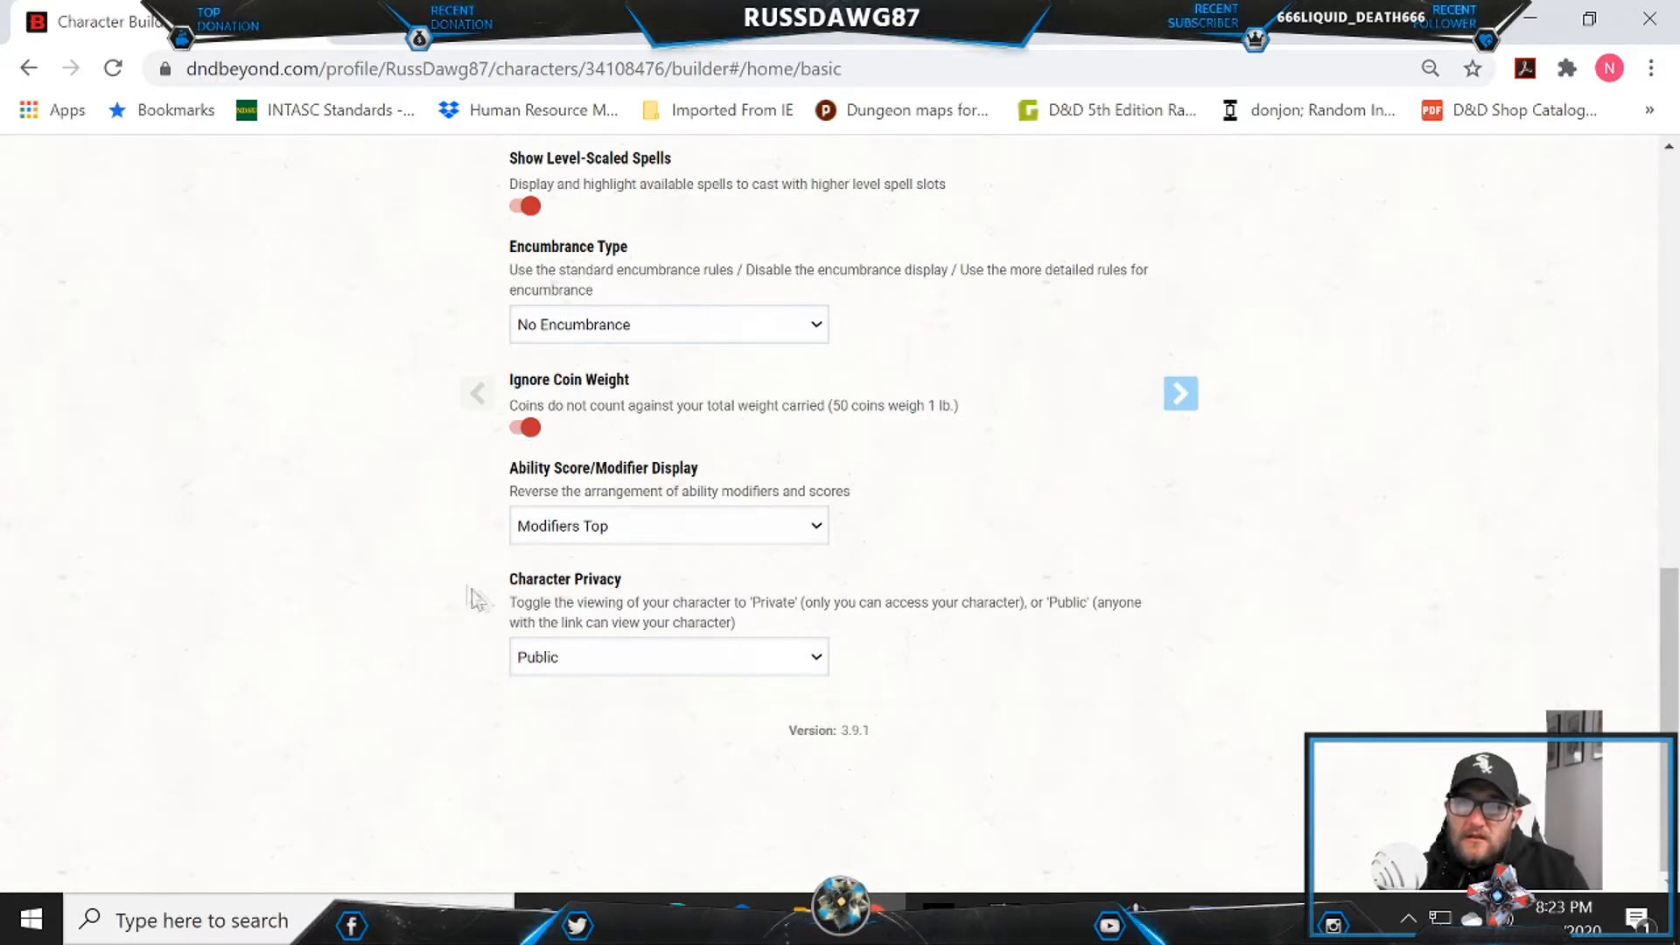
left_click(611, 529)
left_click(611, 529)
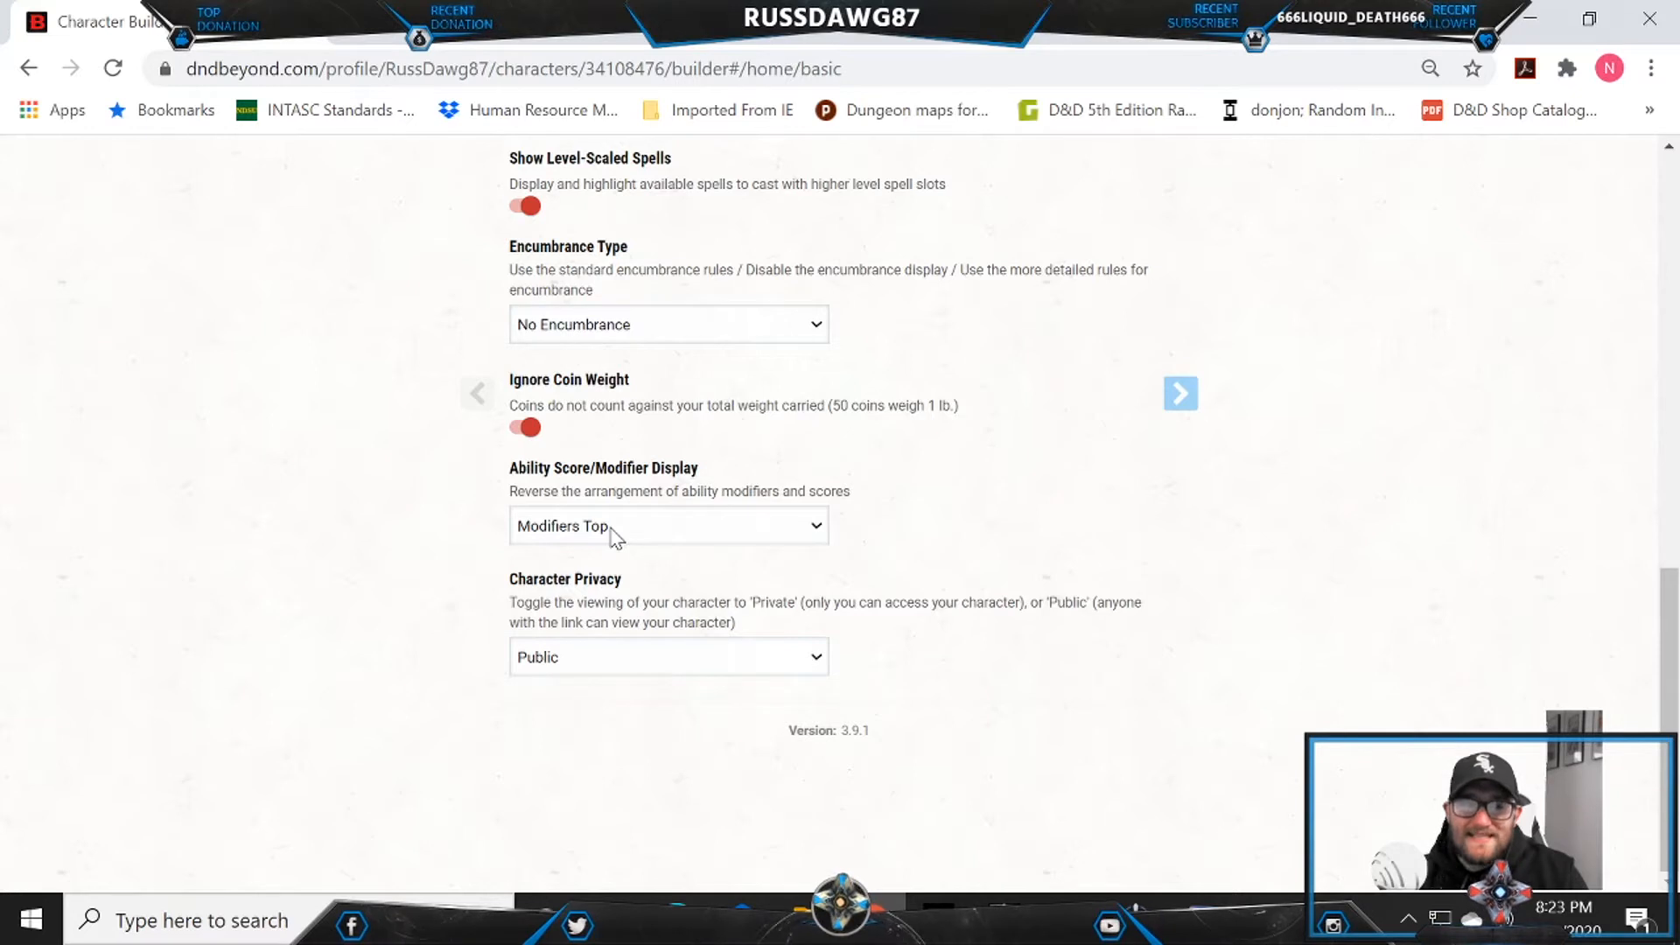
left_click(611, 530)
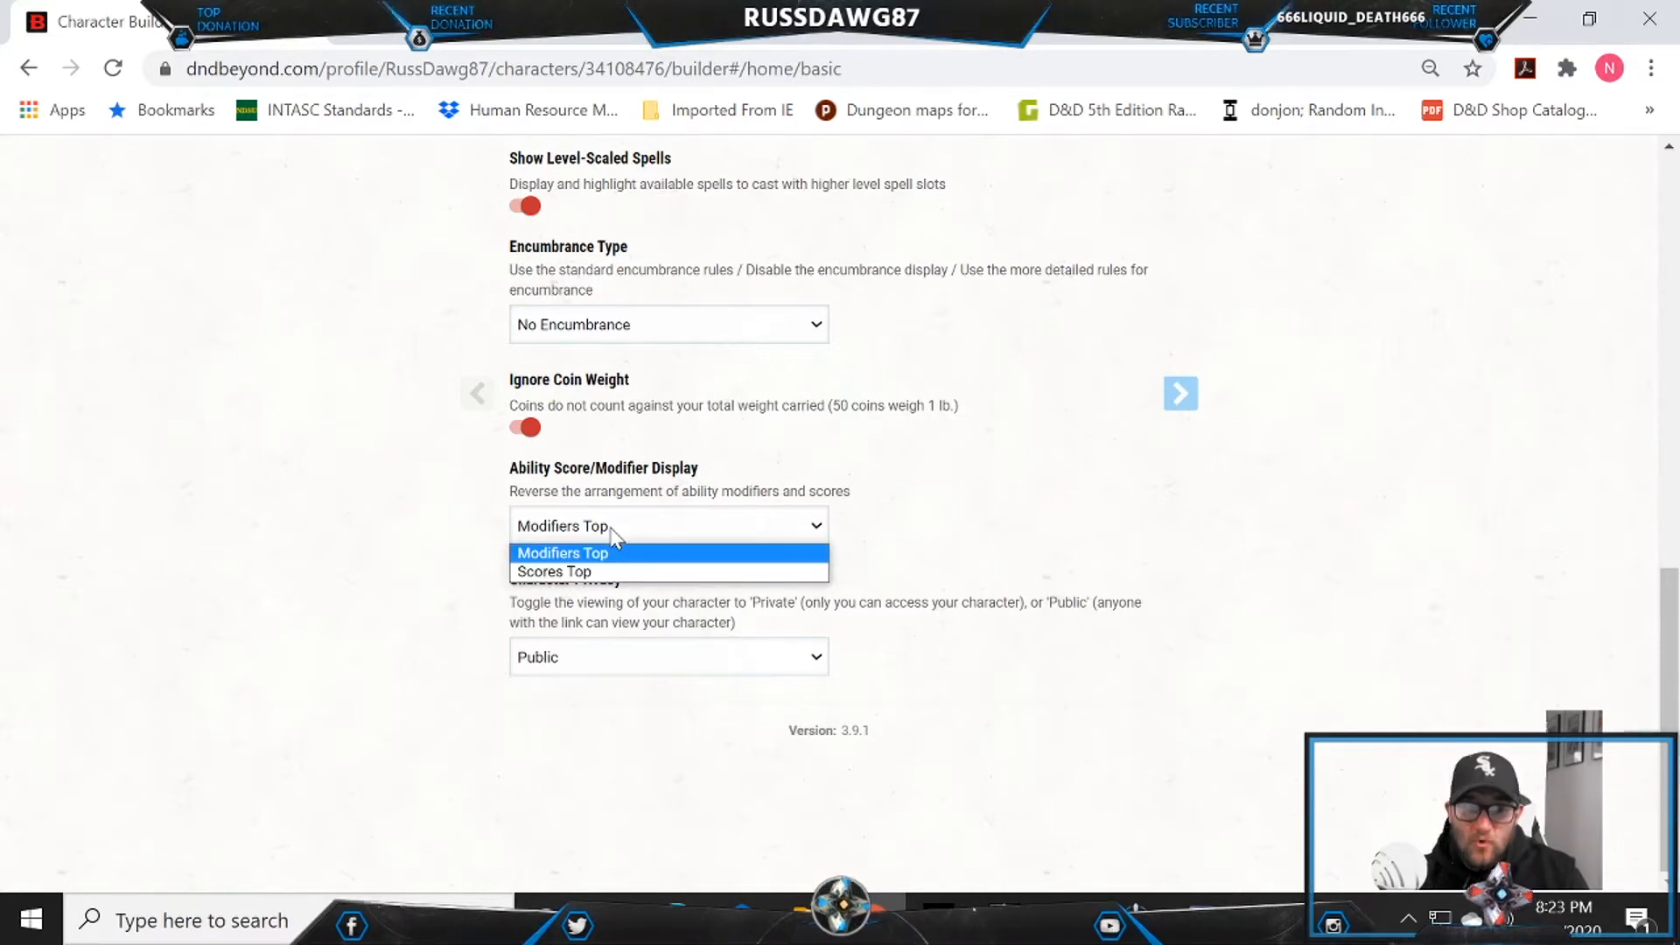
left_click(613, 530)
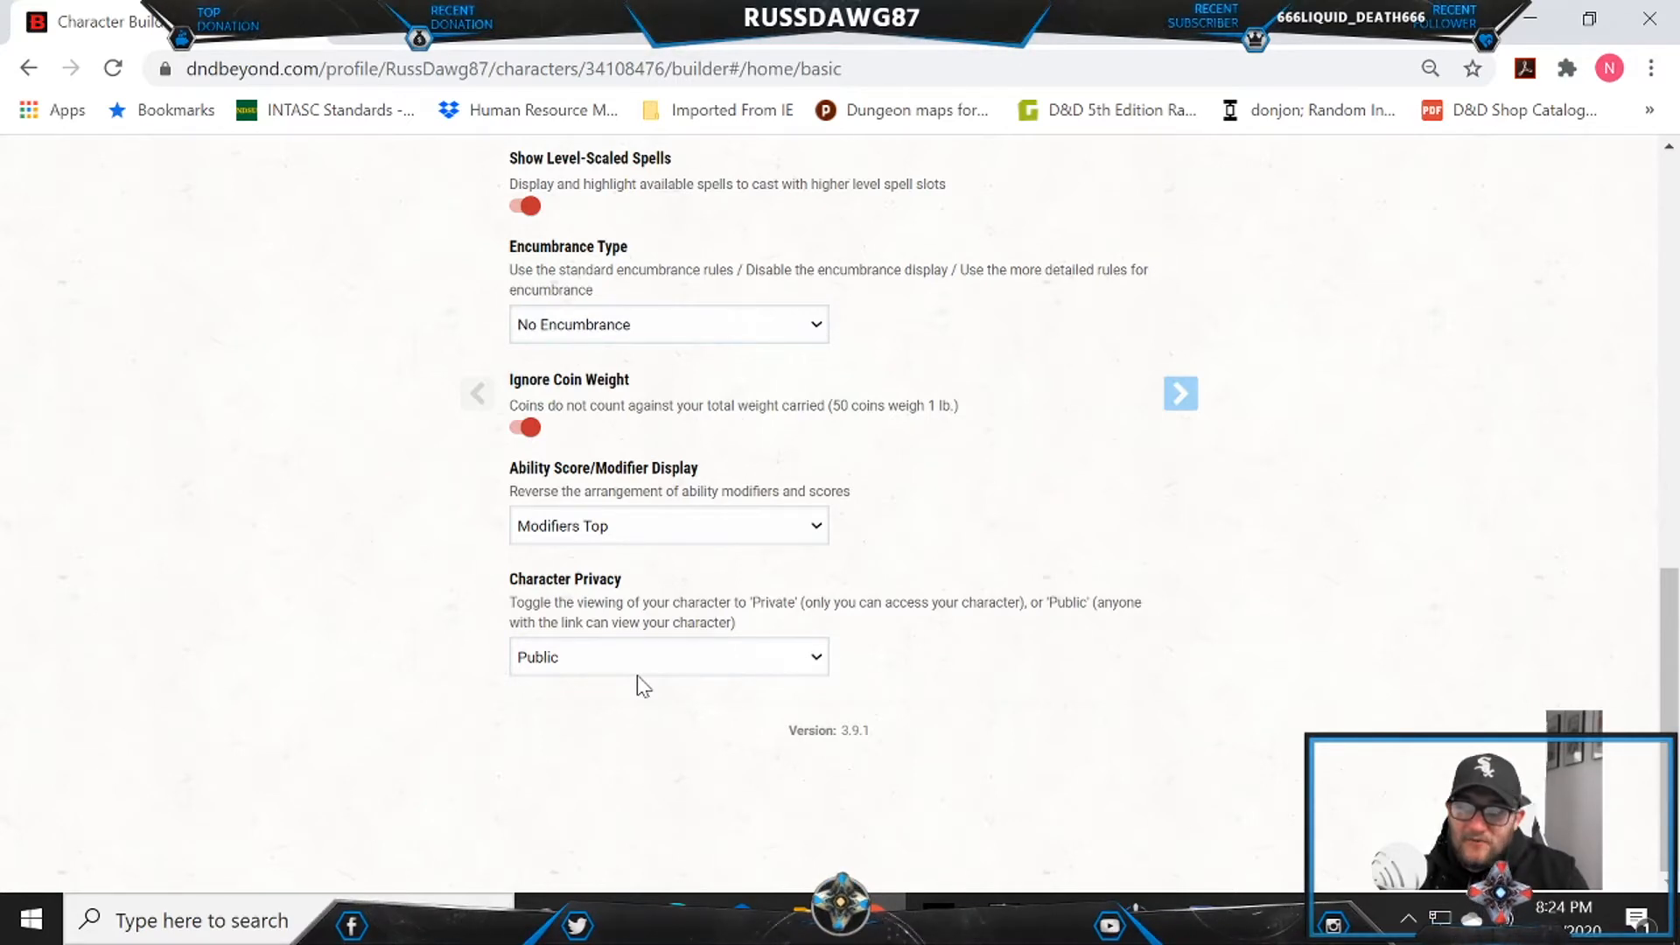
Step: Look over all the character preferences once more and dismiss the Low Disk Space notification
scroll(1238, 735, "up", 3)
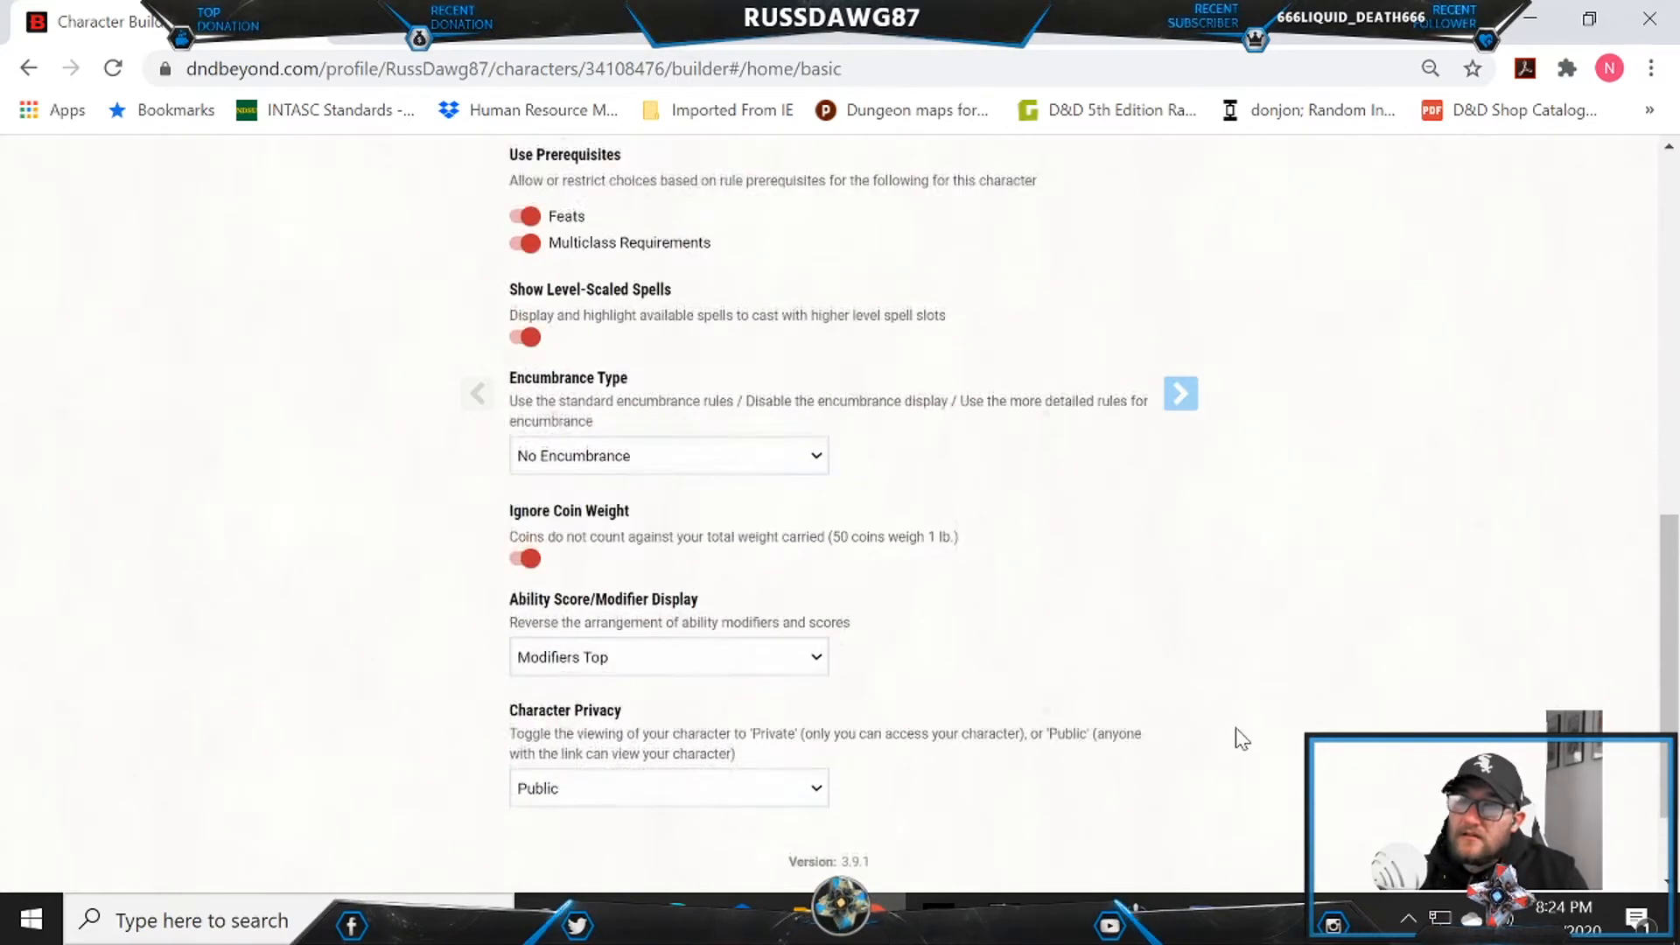
scroll(1134, 735, "up", 9)
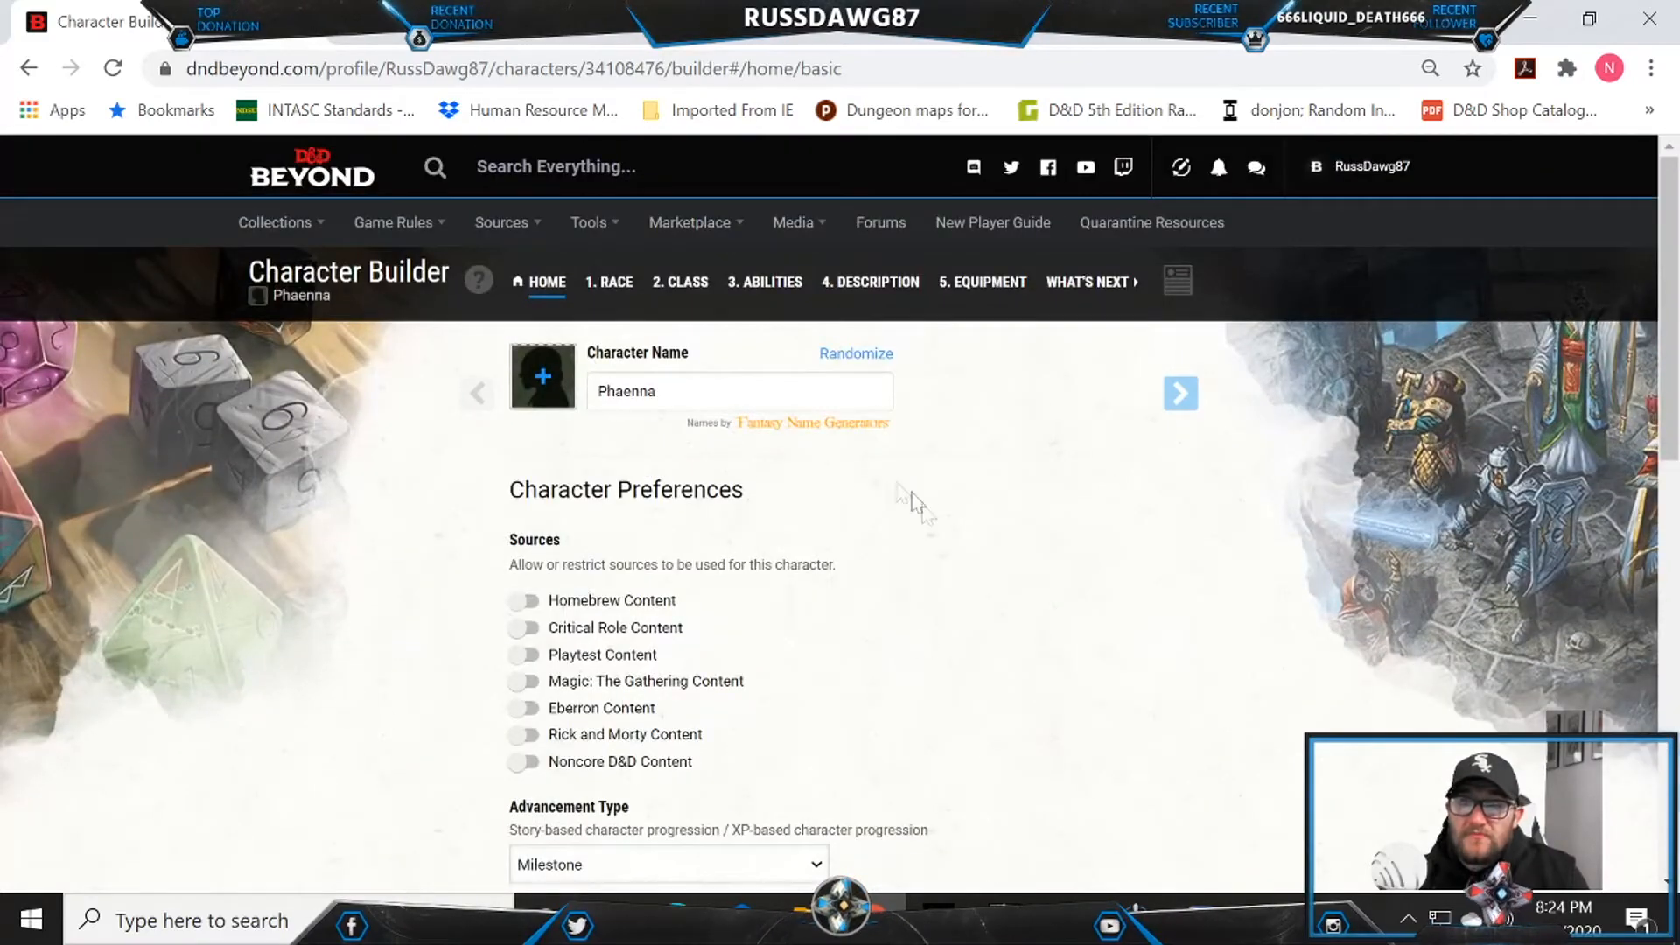
scroll(700, 632, "down", 2)
scroll(679, 592, "up", 2)
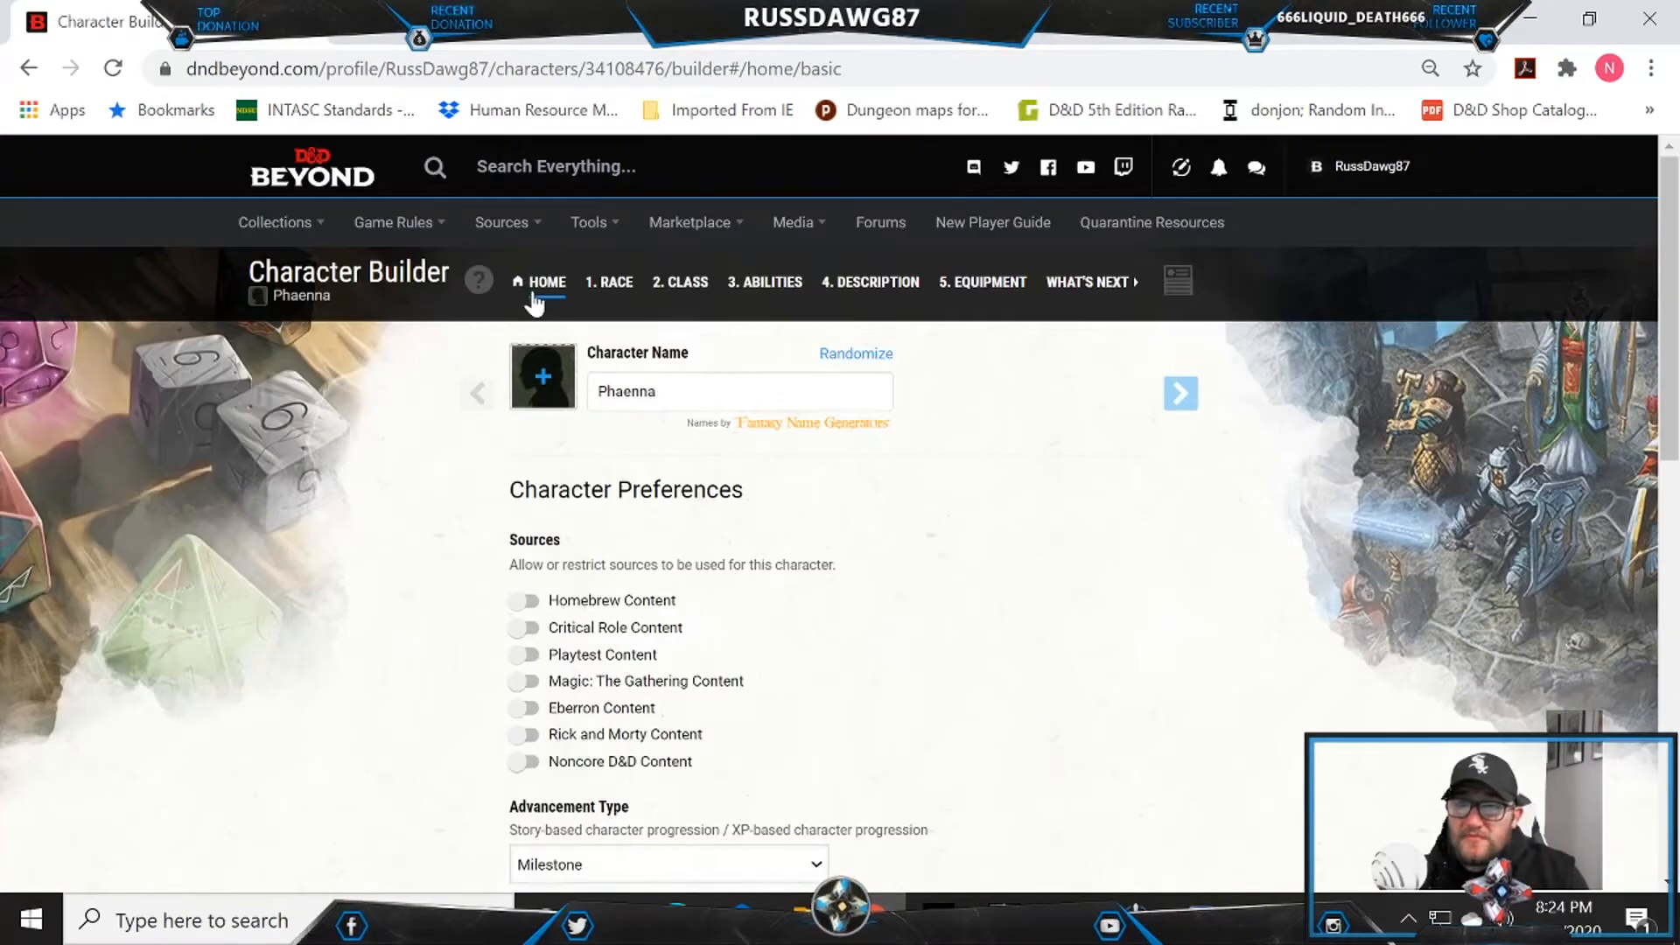
scroll(733, 440, "down", 6)
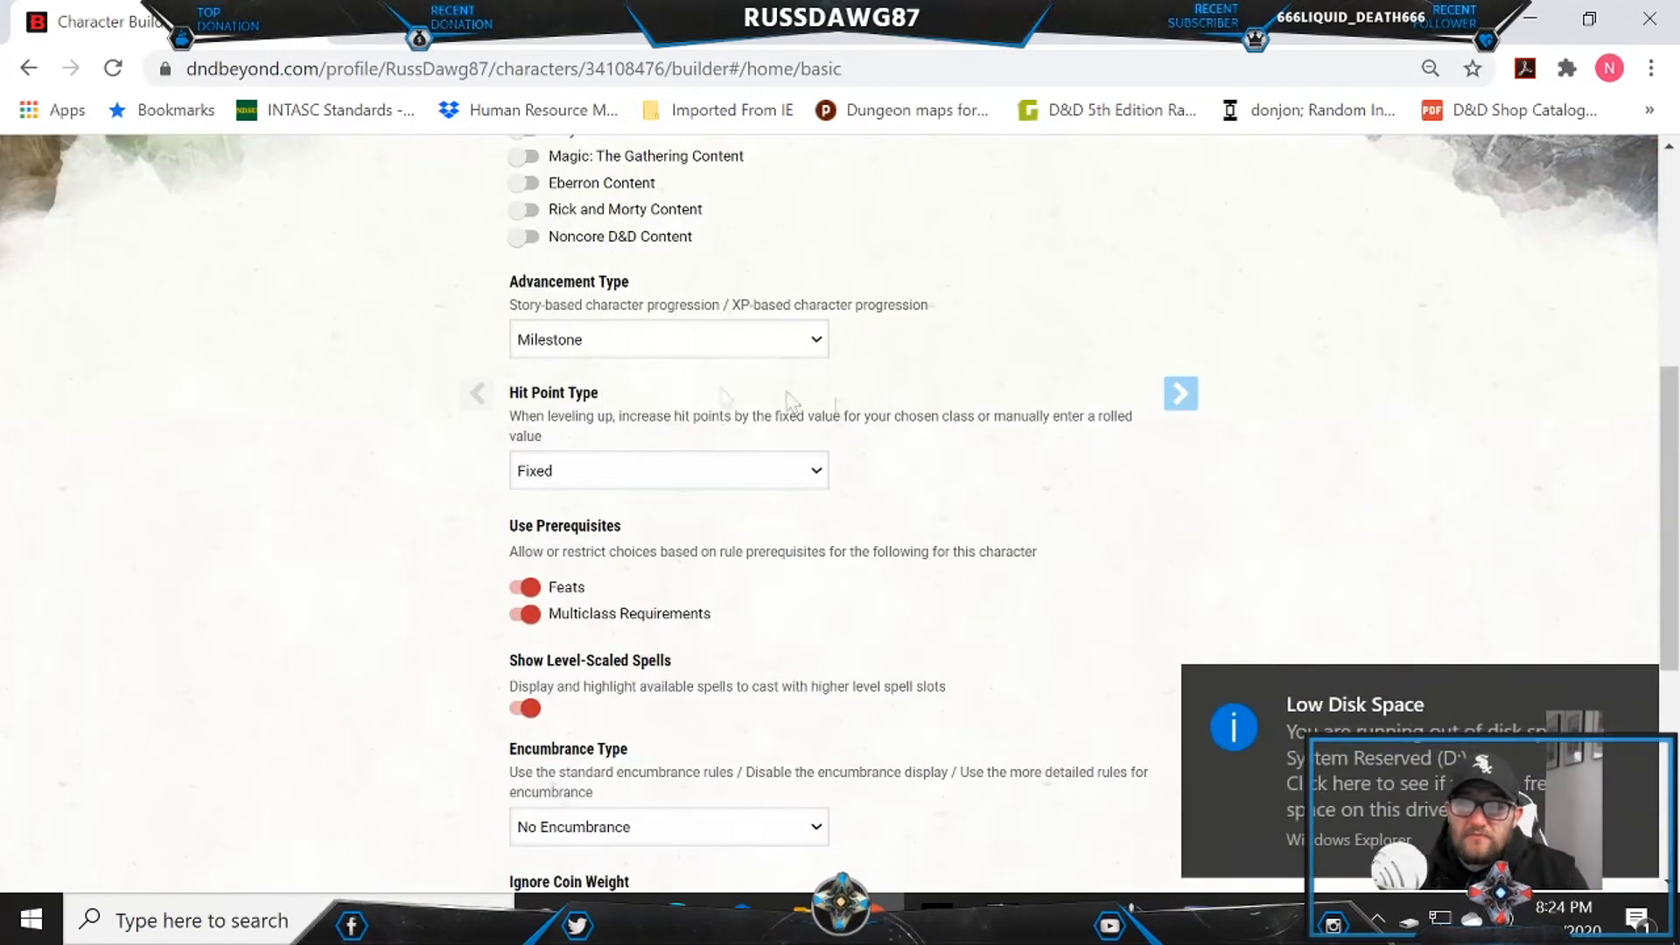
left_click(1631, 679)
scroll(855, 390, "down", 5)
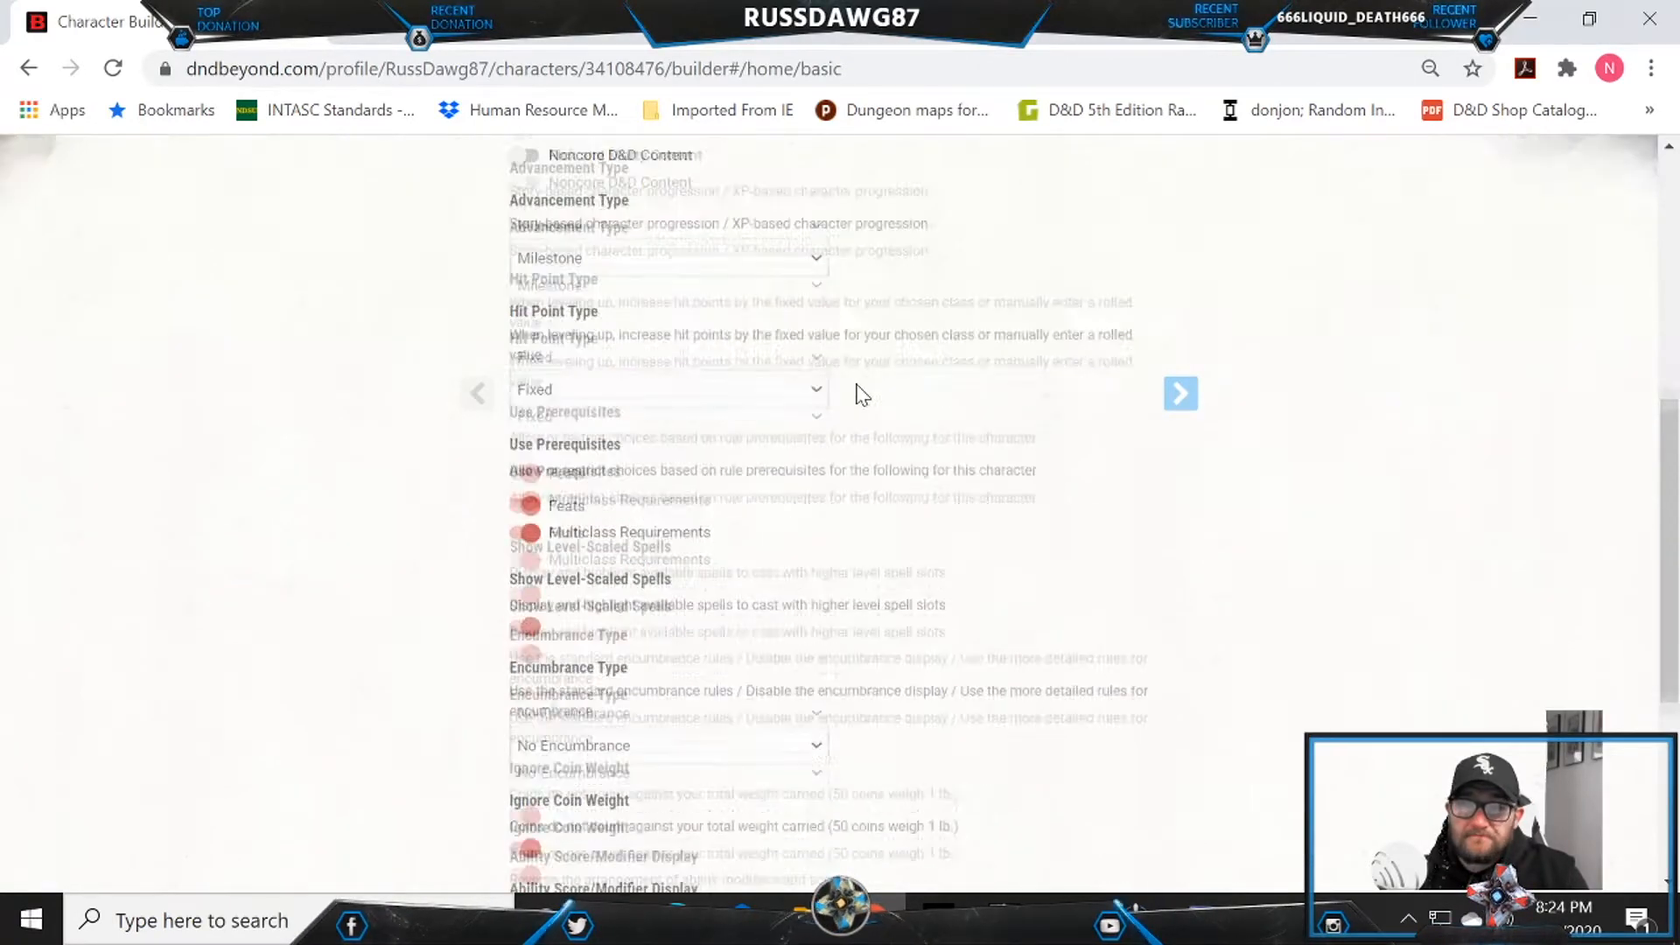
scroll(744, 337, "up", 11)
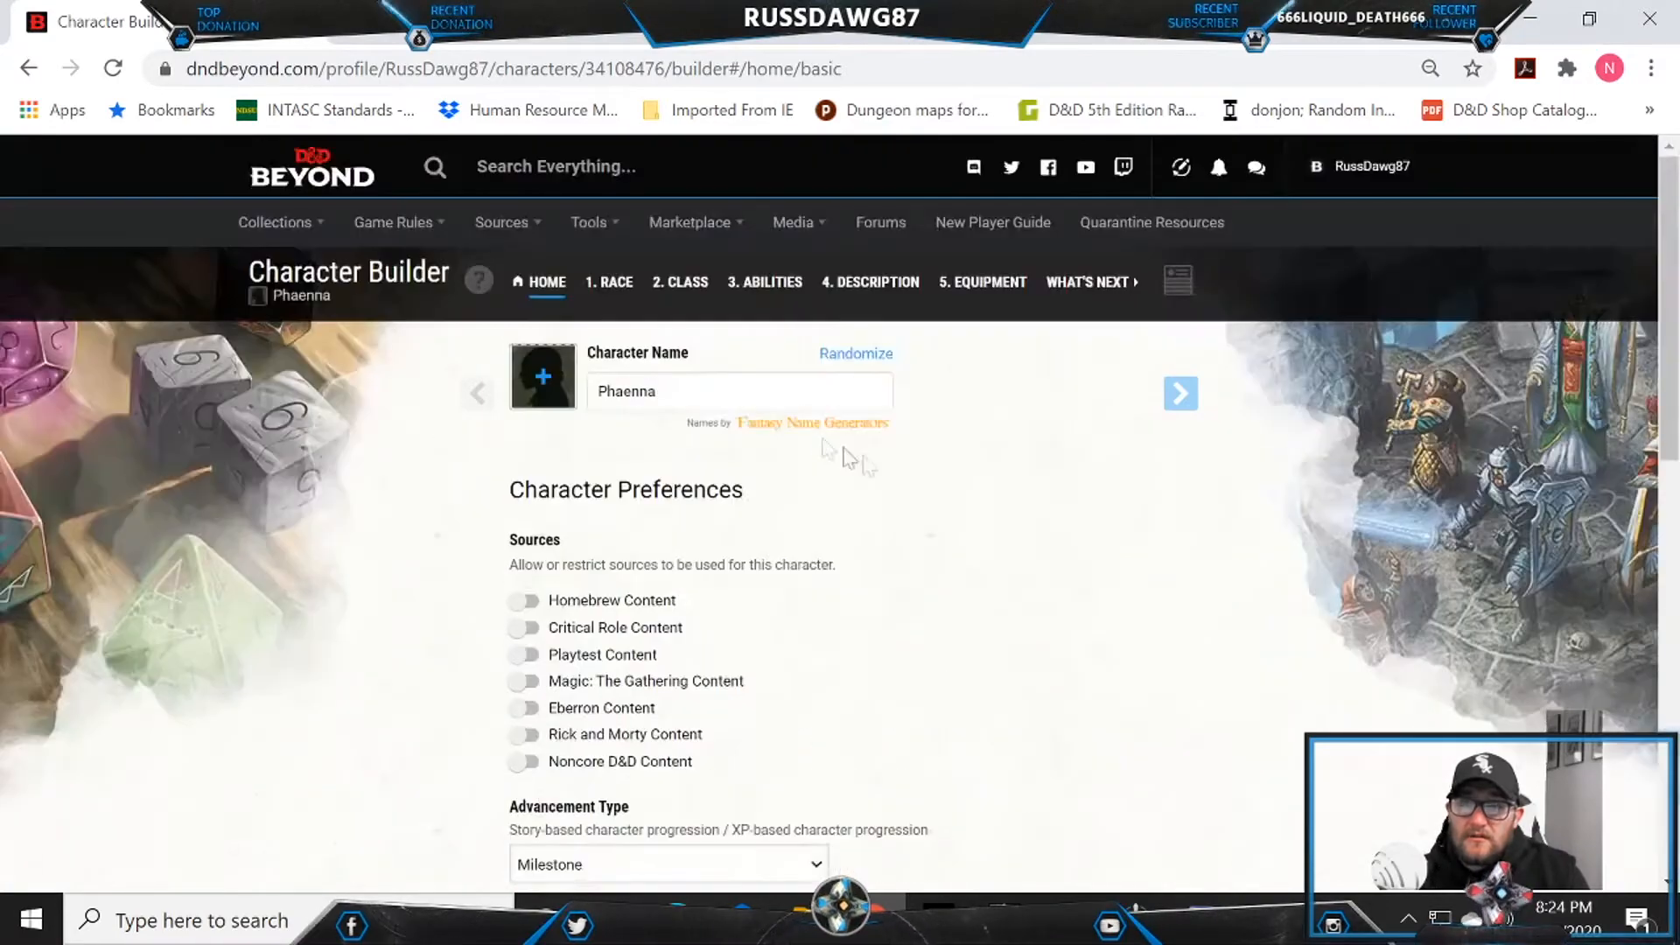
Step: Continue to the race selection and look through the list of available races
left_click(1180, 409)
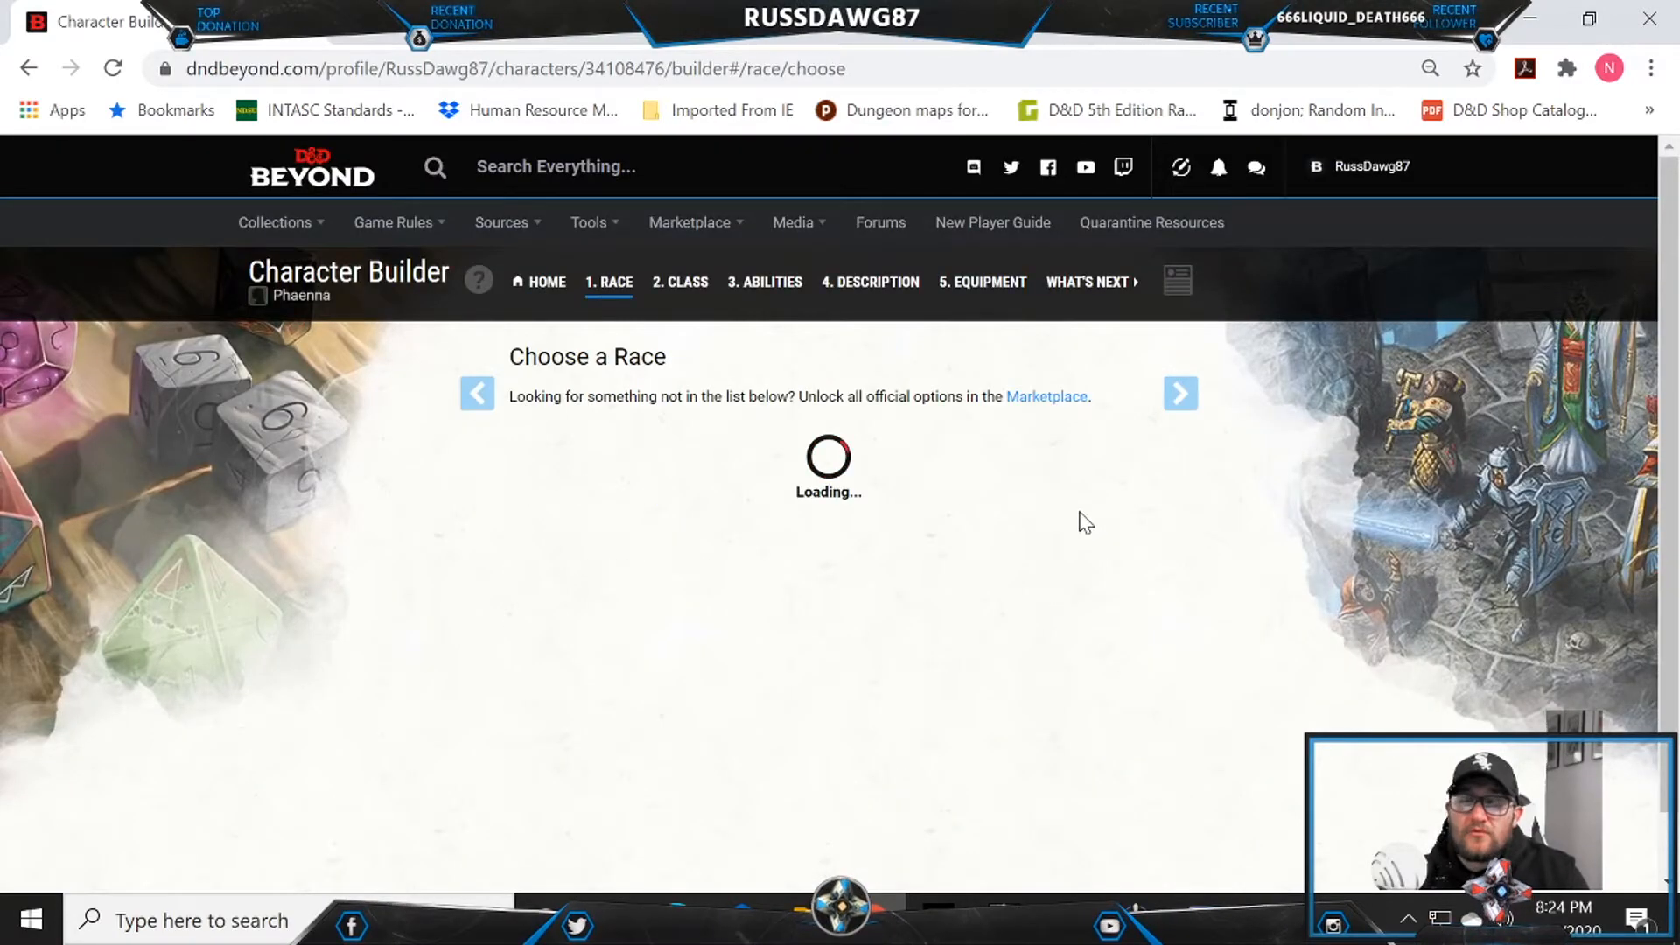
scroll(254, 593, "down", 4)
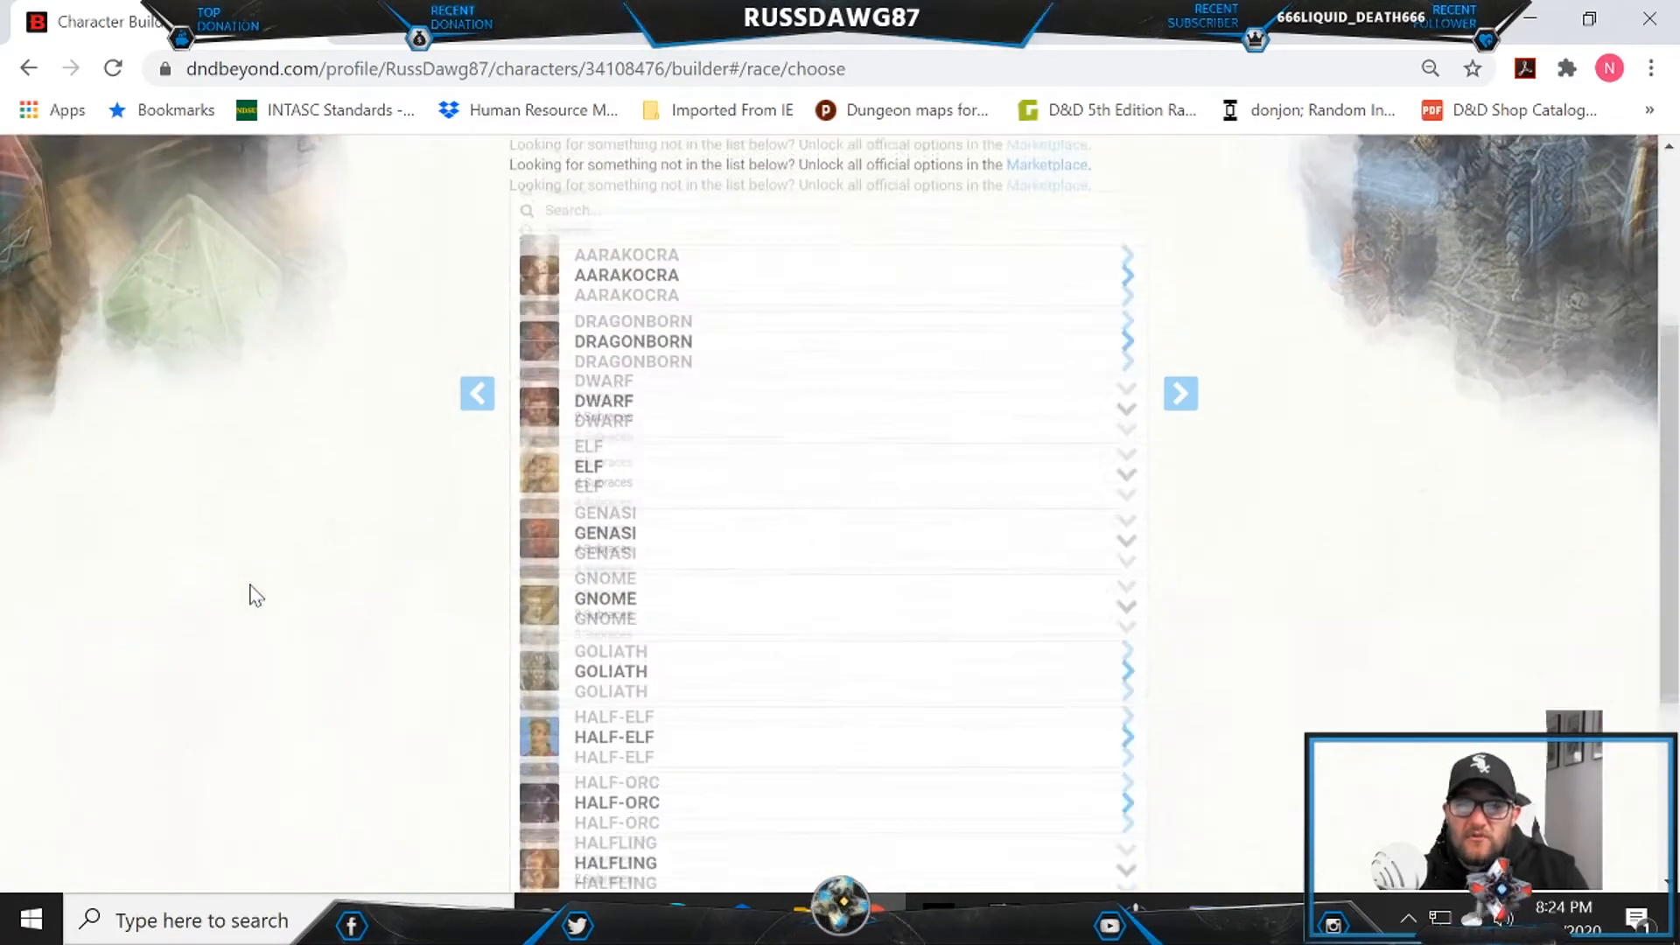
scroll(324, 558, "down", 3)
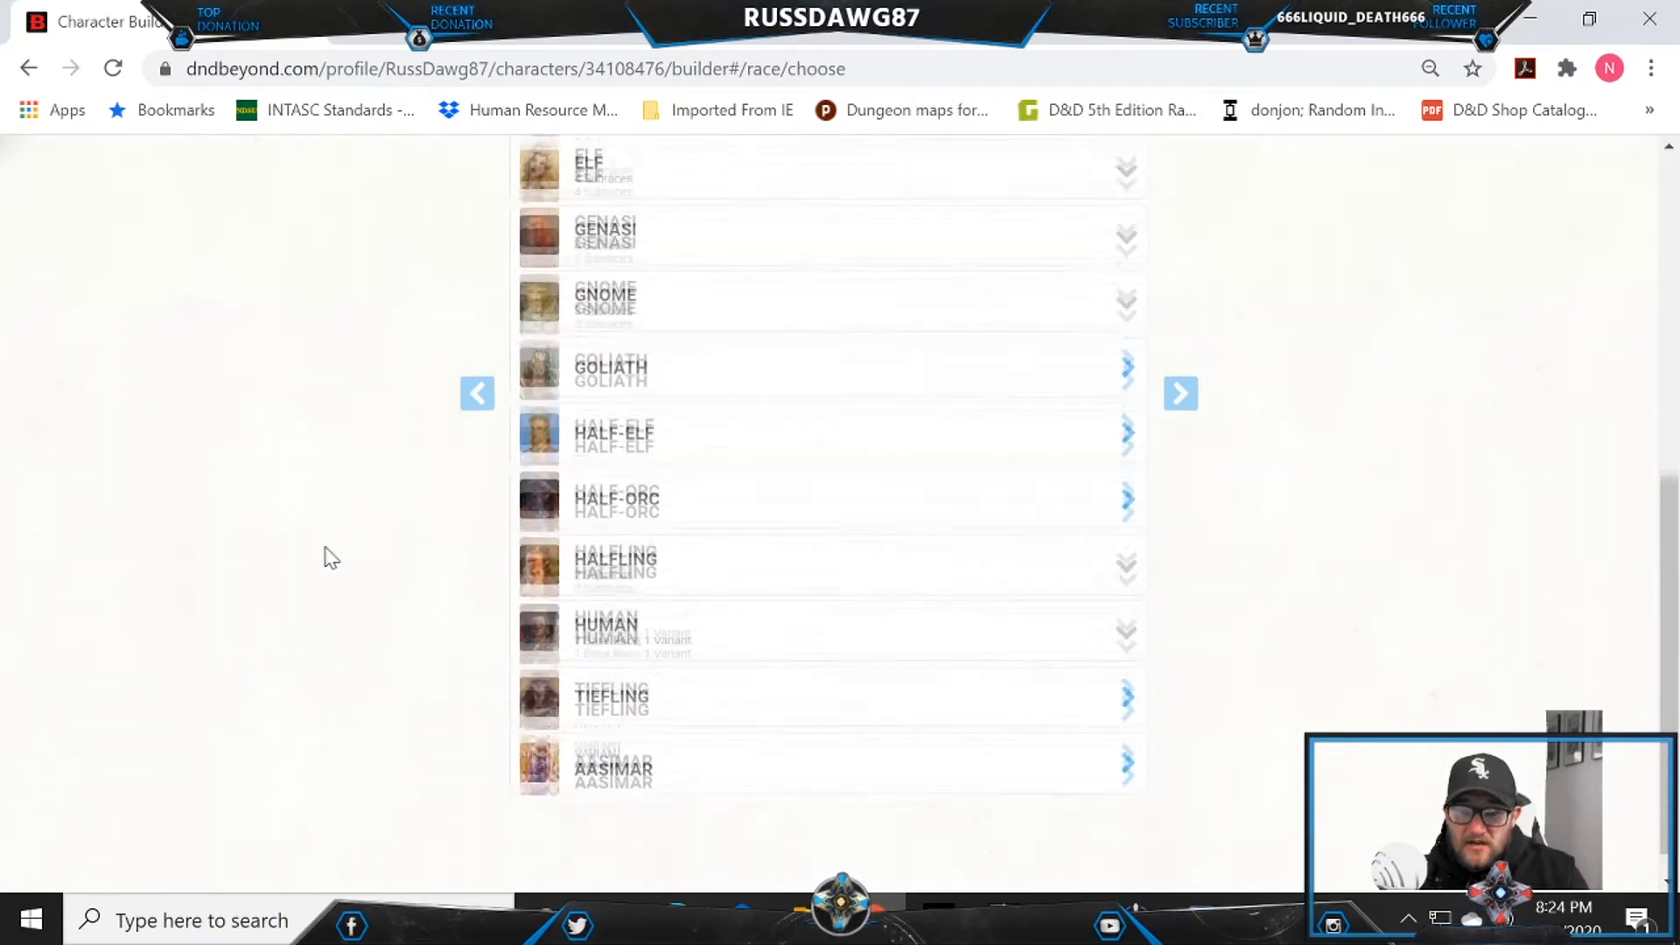
scroll(327, 555, "up", 2)
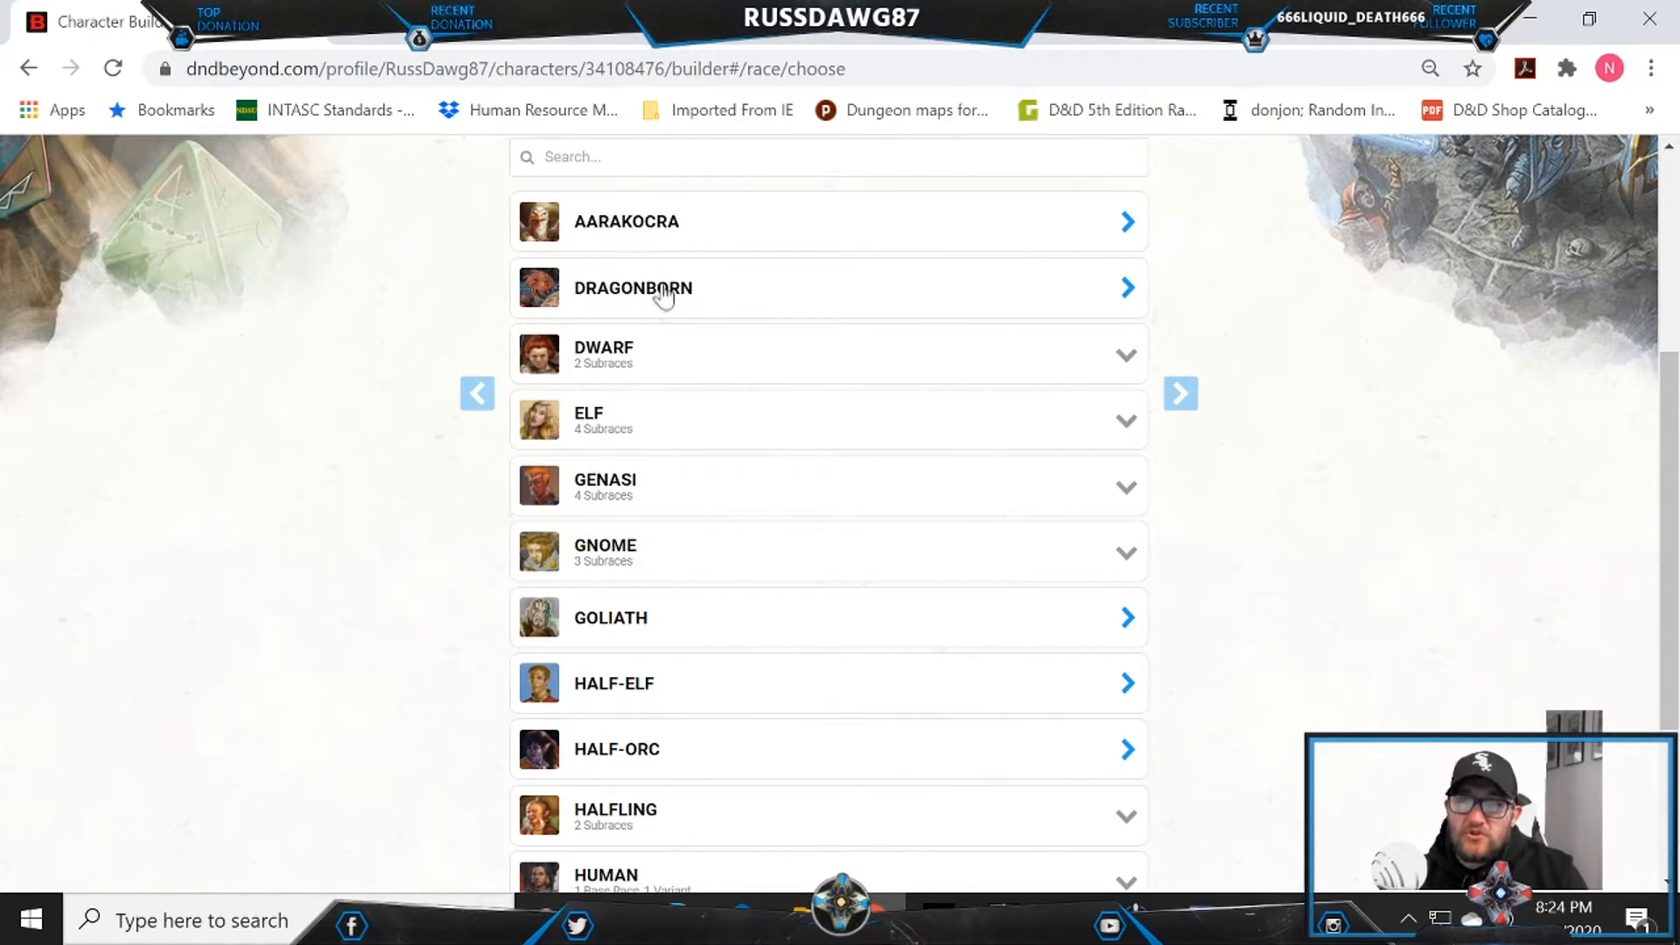
Step: Read the Aarakocra race's traits, including Flight and Talons, and cancel without choosing it
left_click(686, 228)
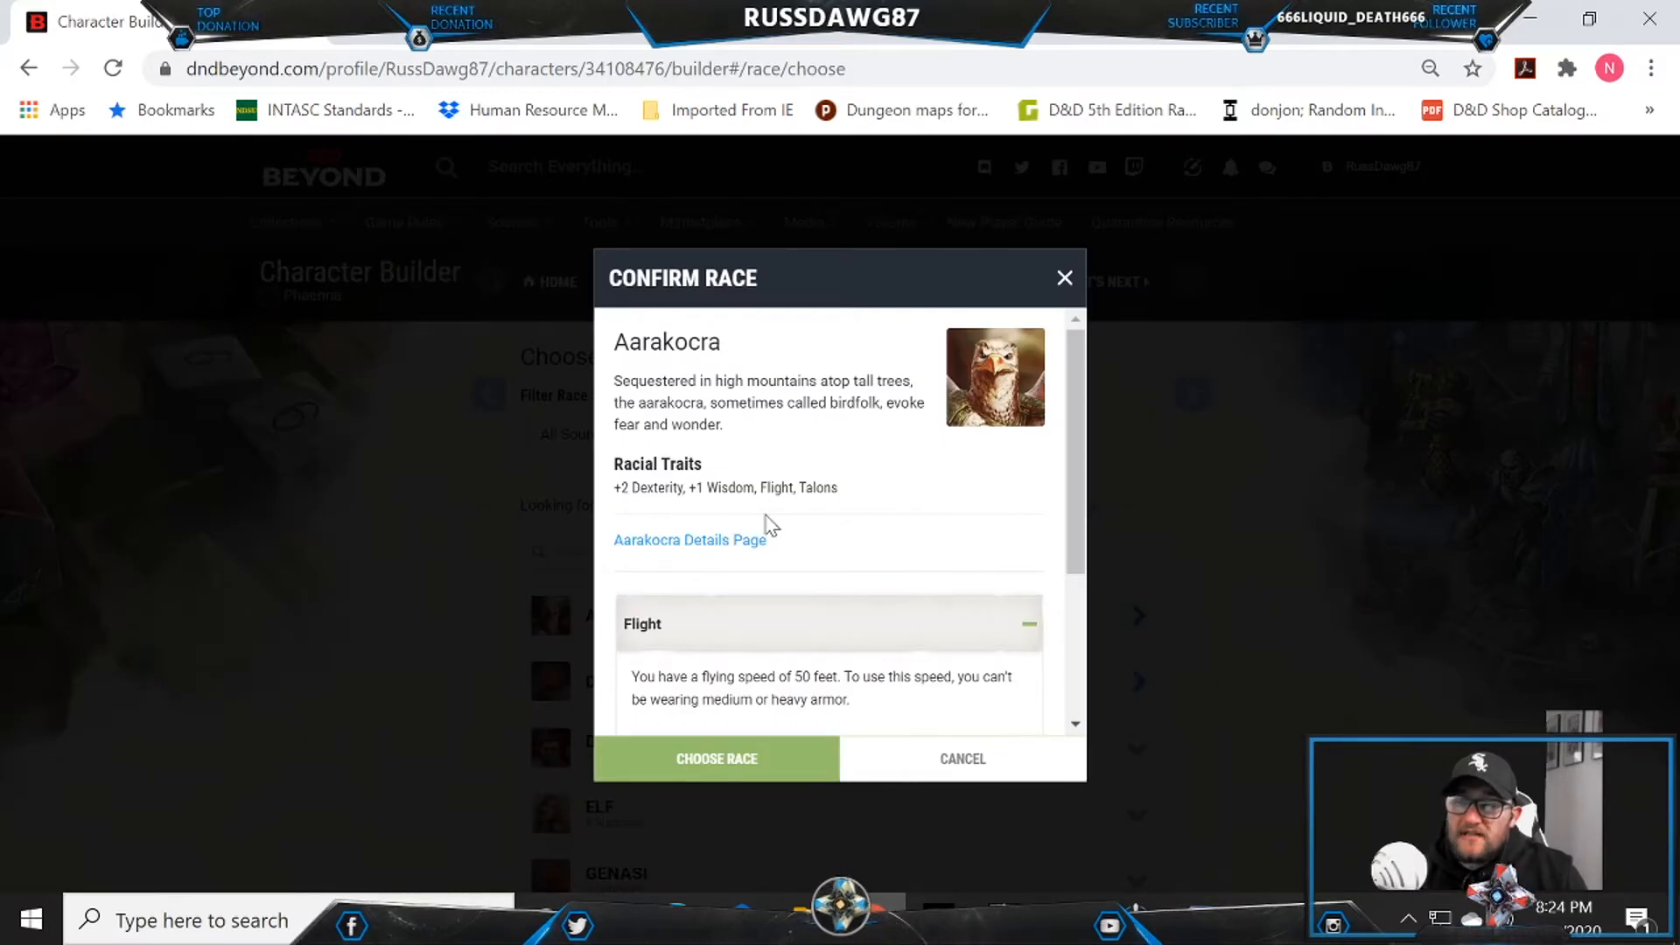
scroll(768, 524, "down", 3)
scroll(769, 522, "up", 3)
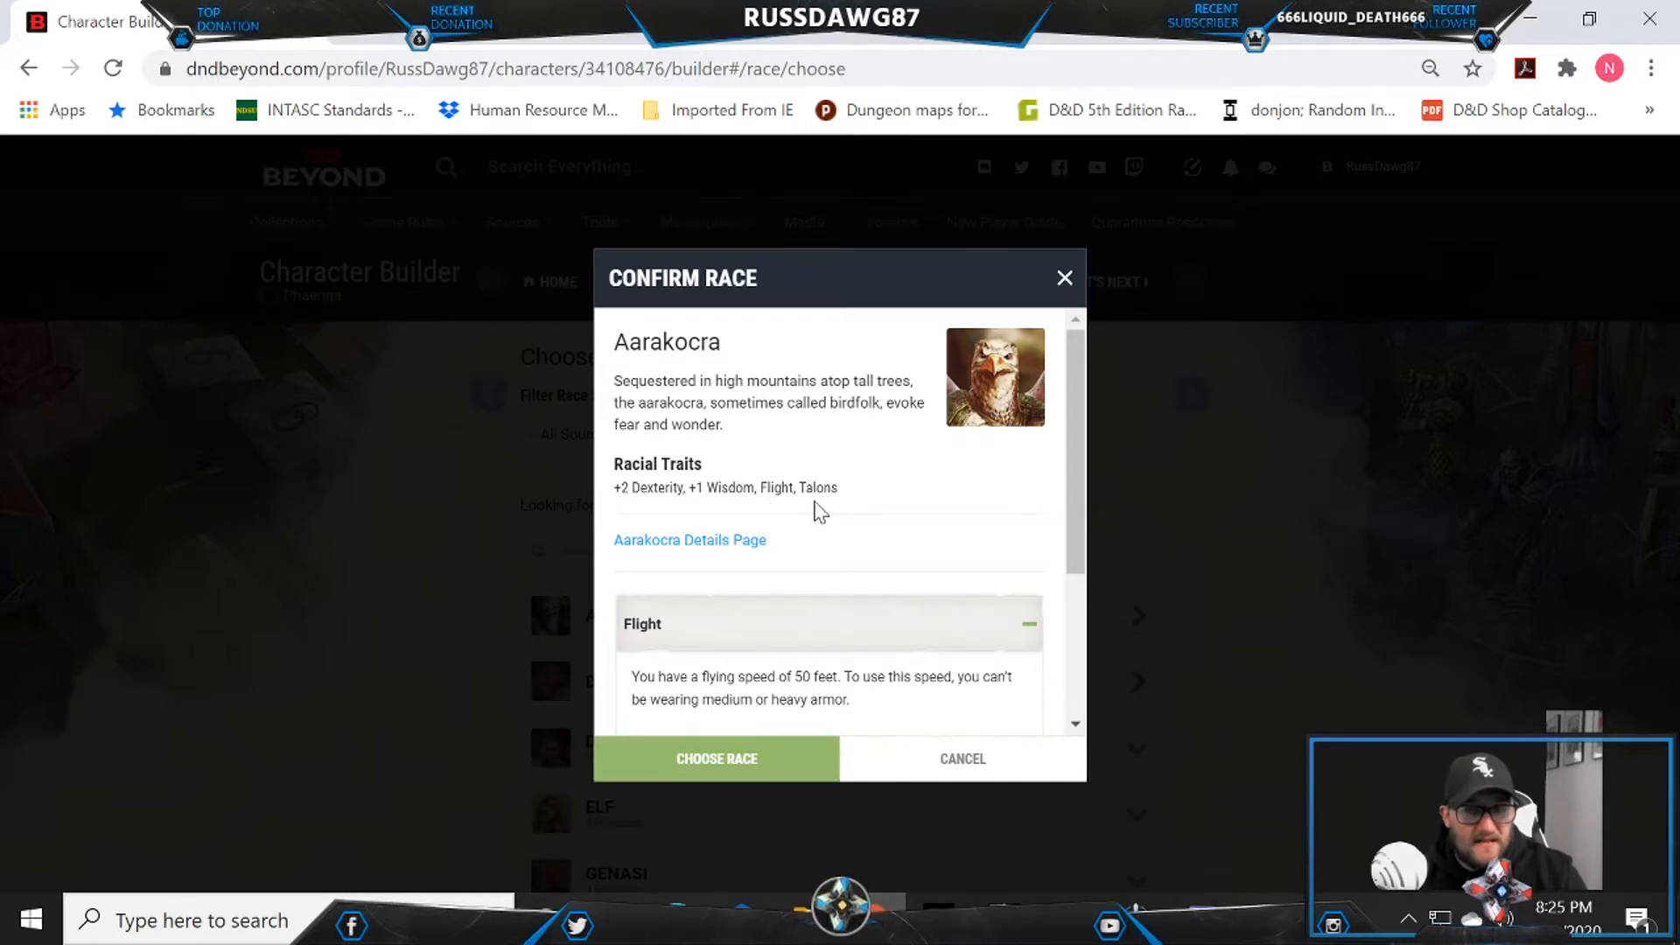
scroll(820, 512, "down", 3)
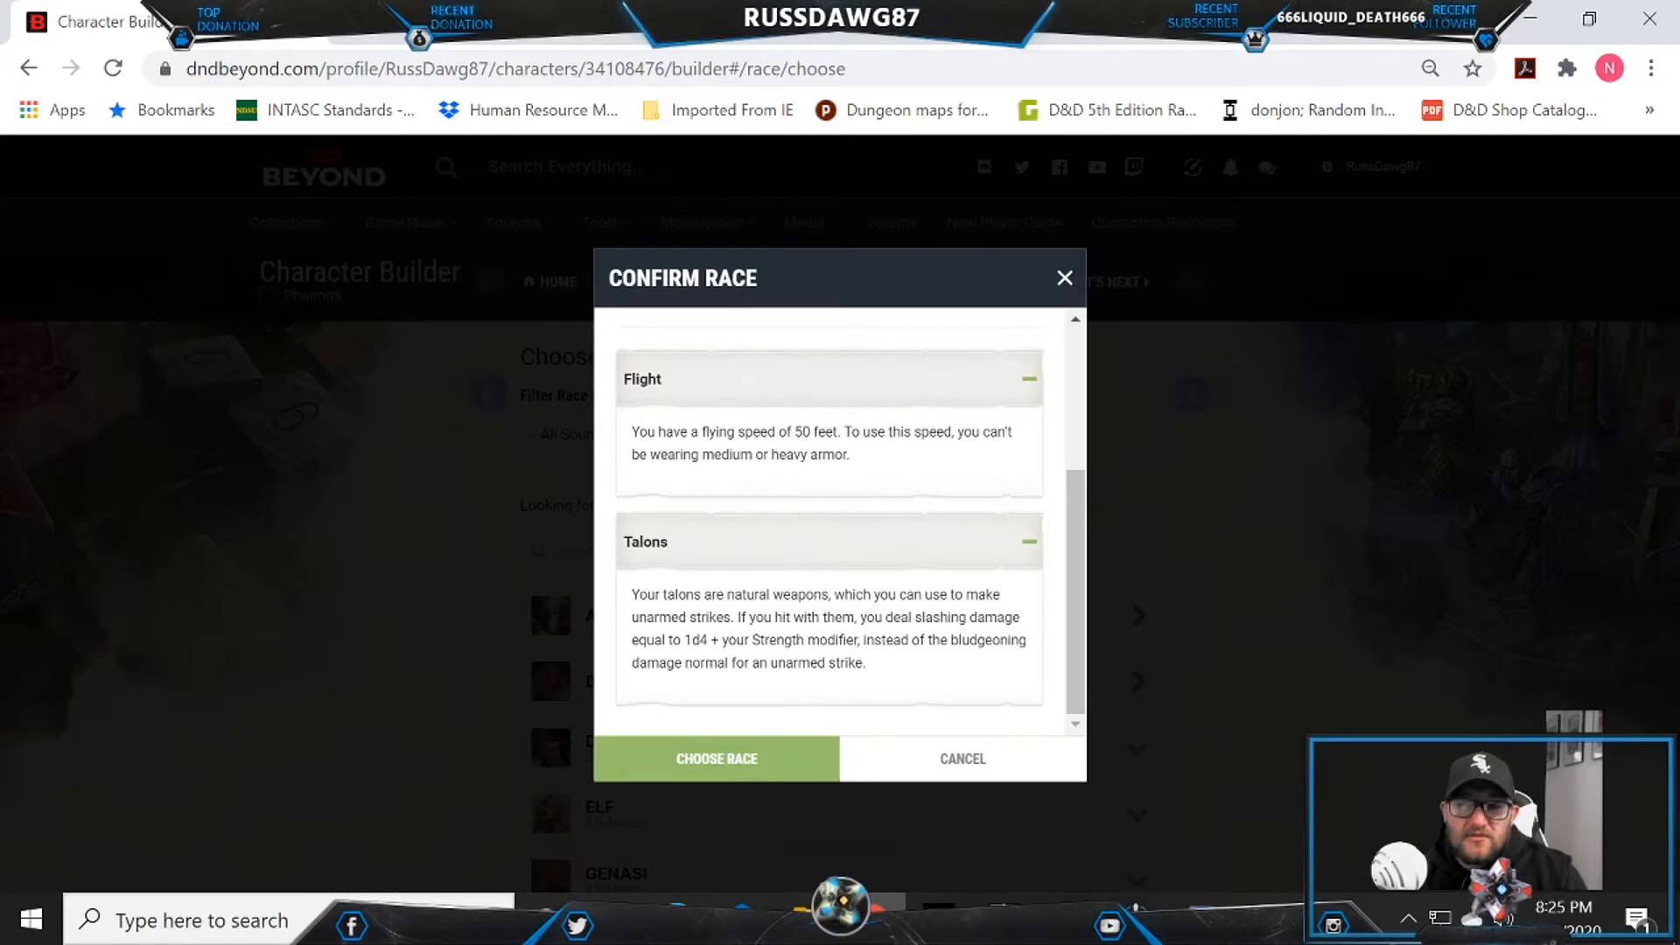
left_click(981, 770)
Step: Expand the Dwarf subraces, read the Mountain Dwarf's racial traits through Dwarven Armor Training, and close its details without choosing it
scroll(382, 580, "down", 4)
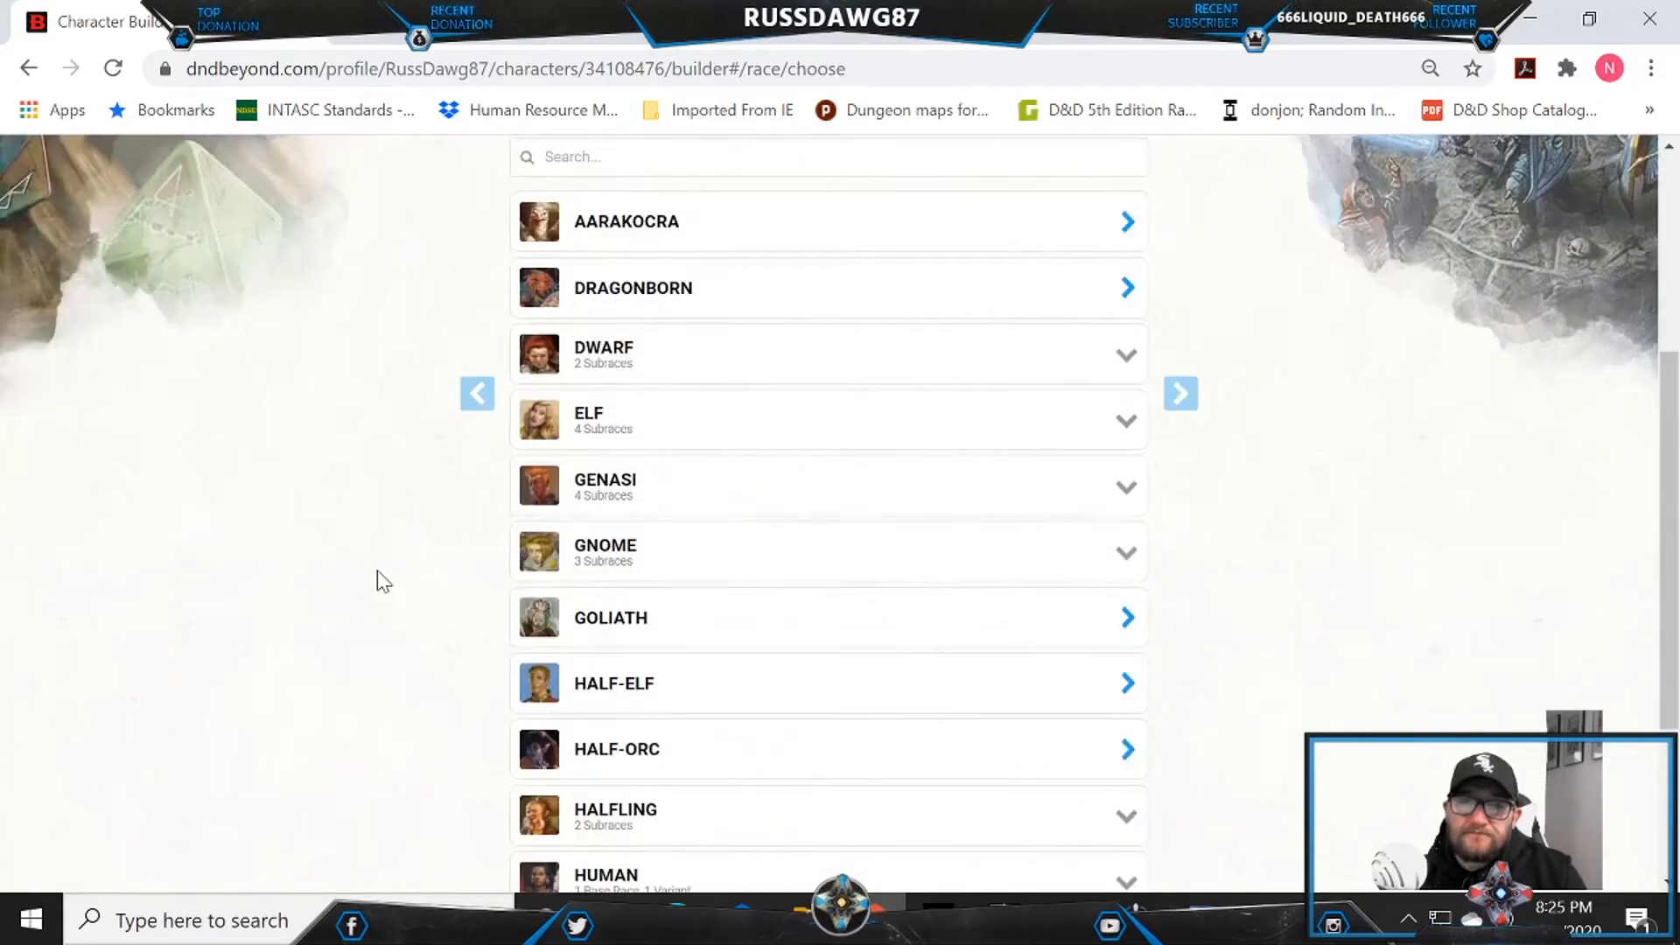
scroll(650, 376, "down", 1)
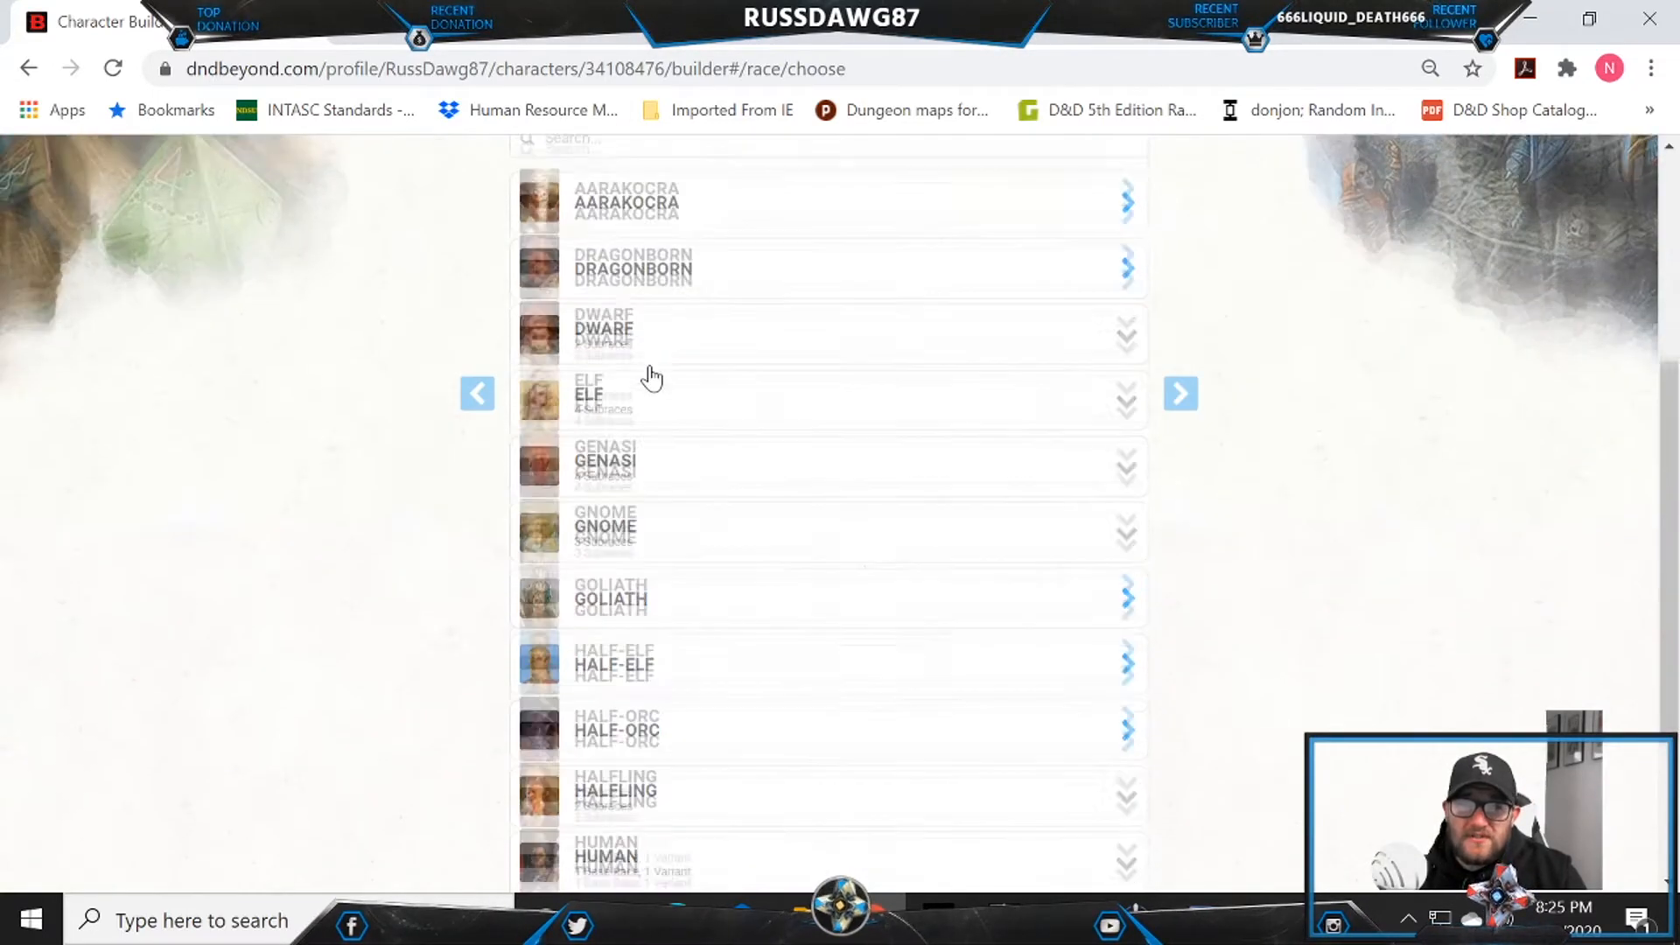
left_click(638, 242)
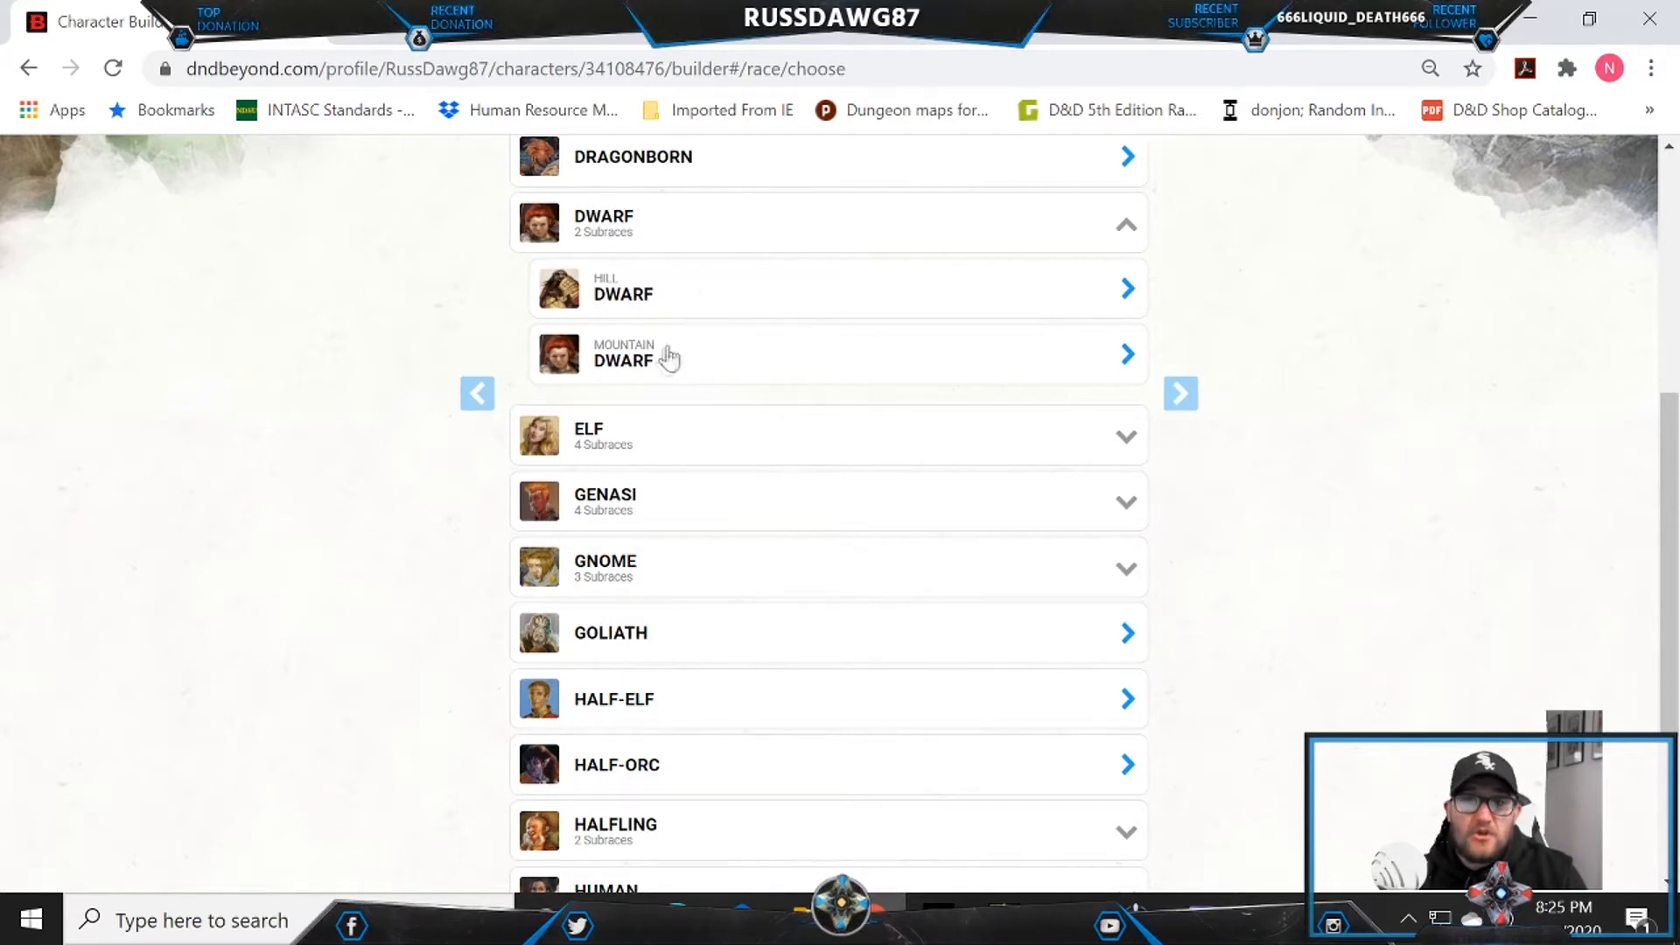
left_click(642, 372)
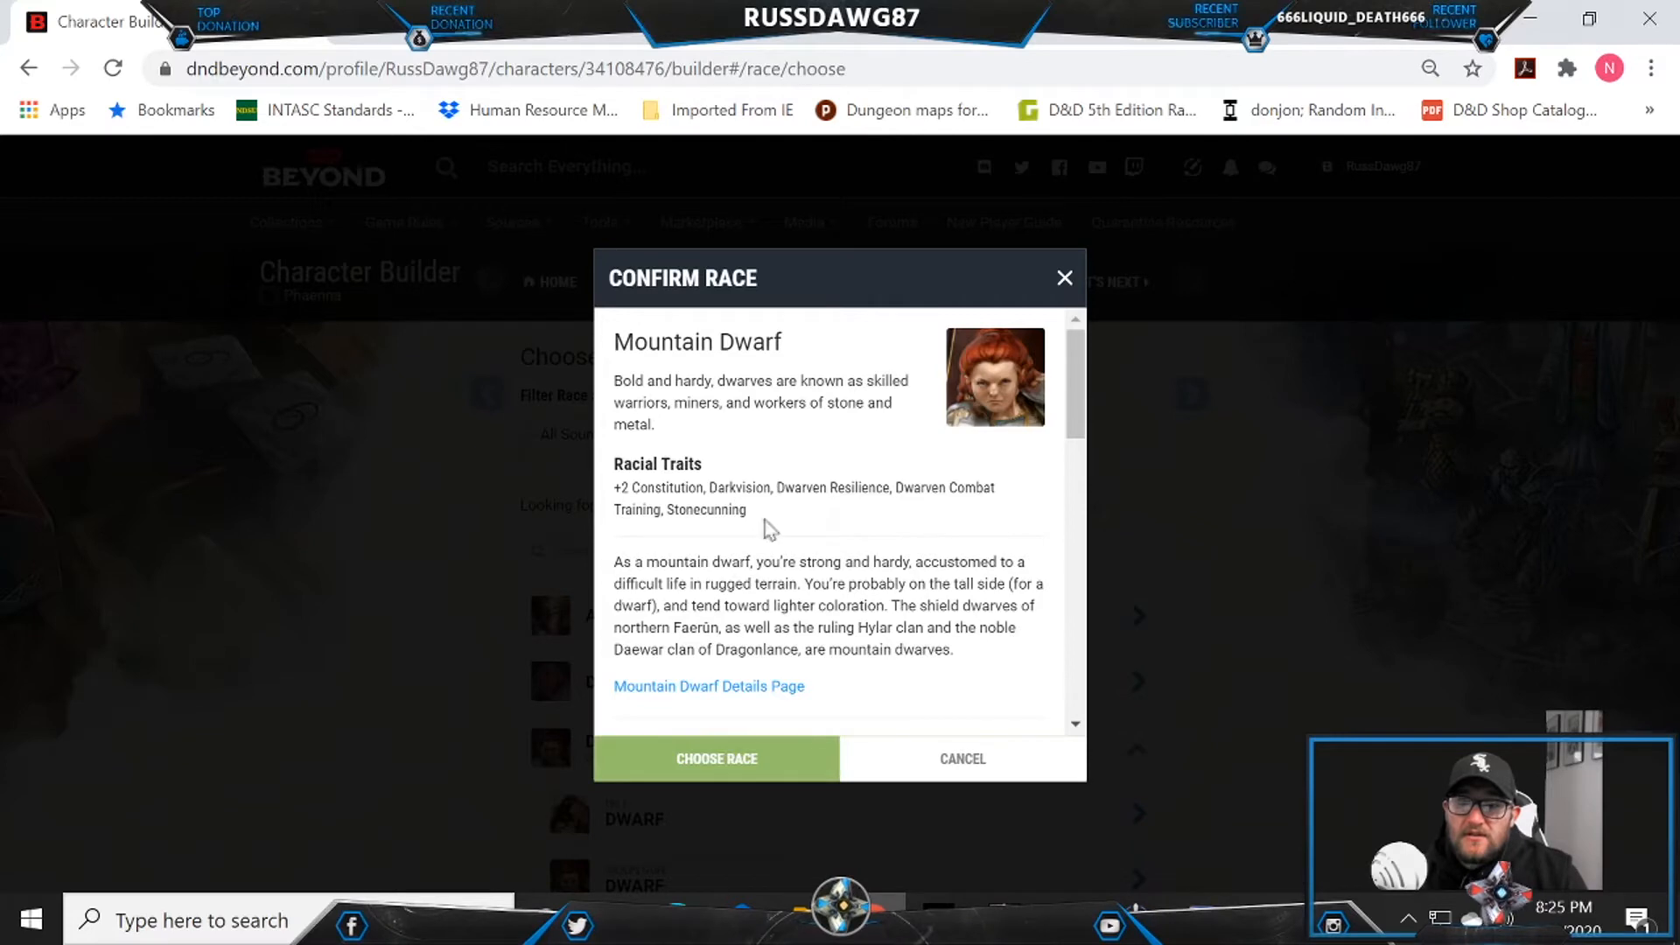
scroll(770, 525, "down", 10)
scroll(774, 491, "down", 3)
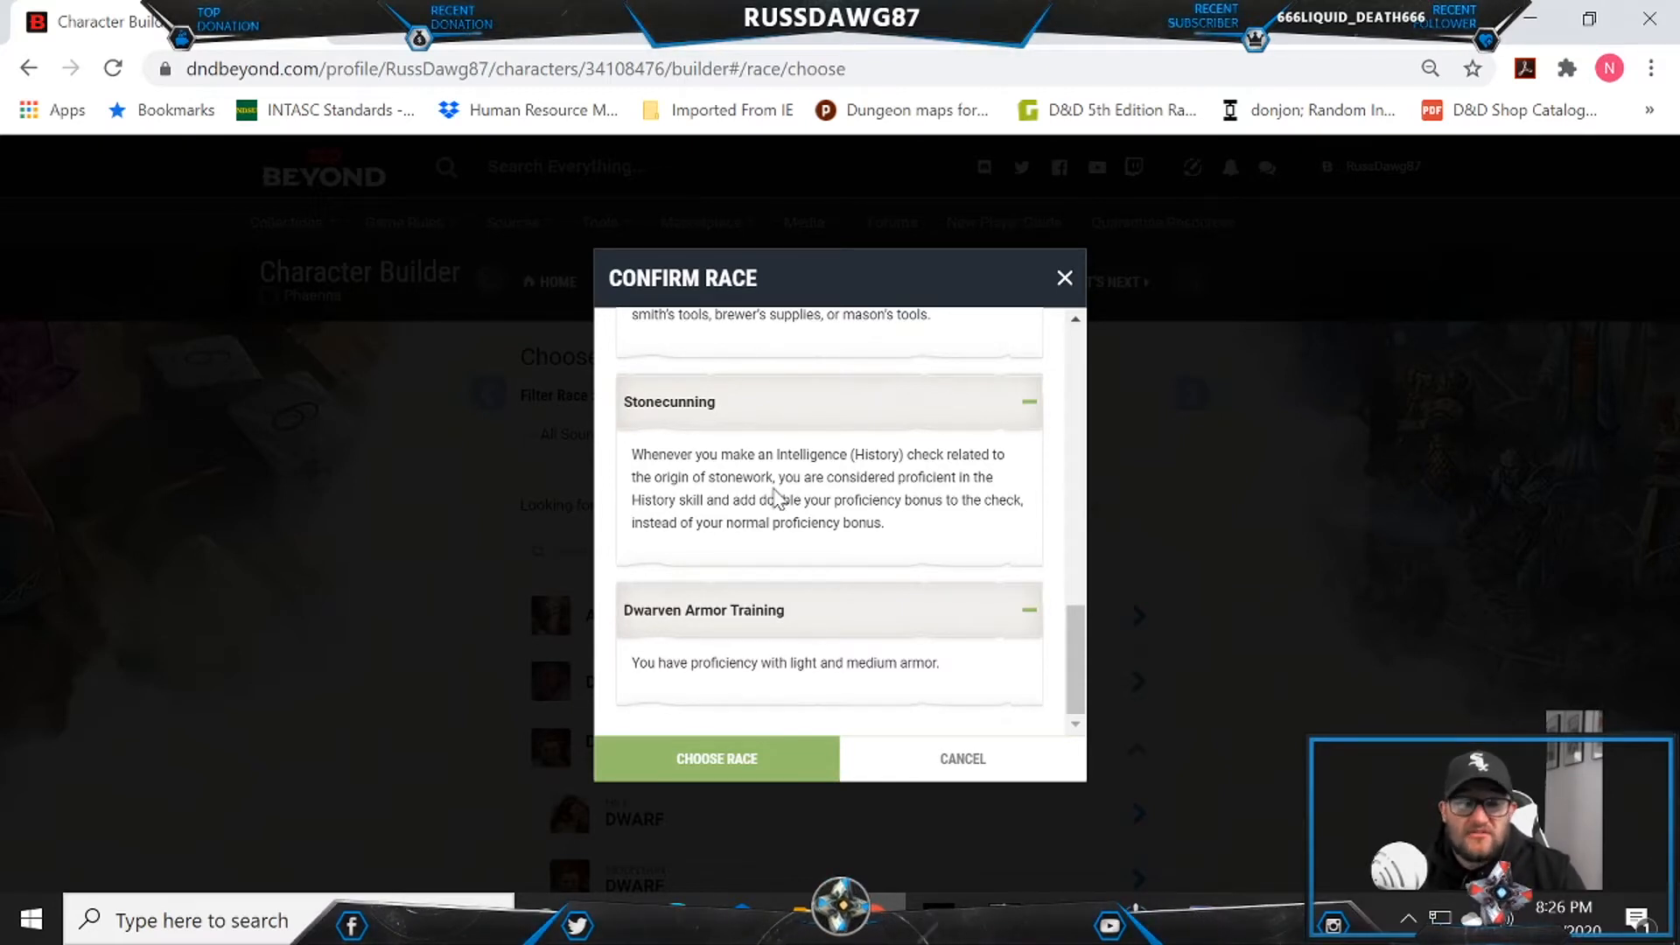
left_click(1065, 278)
Step: Expand the Gnome subraces, read the Rock Gnome's traits such as Gnome Cunning and Tinker, and choose it as the character's race
scroll(491, 694, "down", 5)
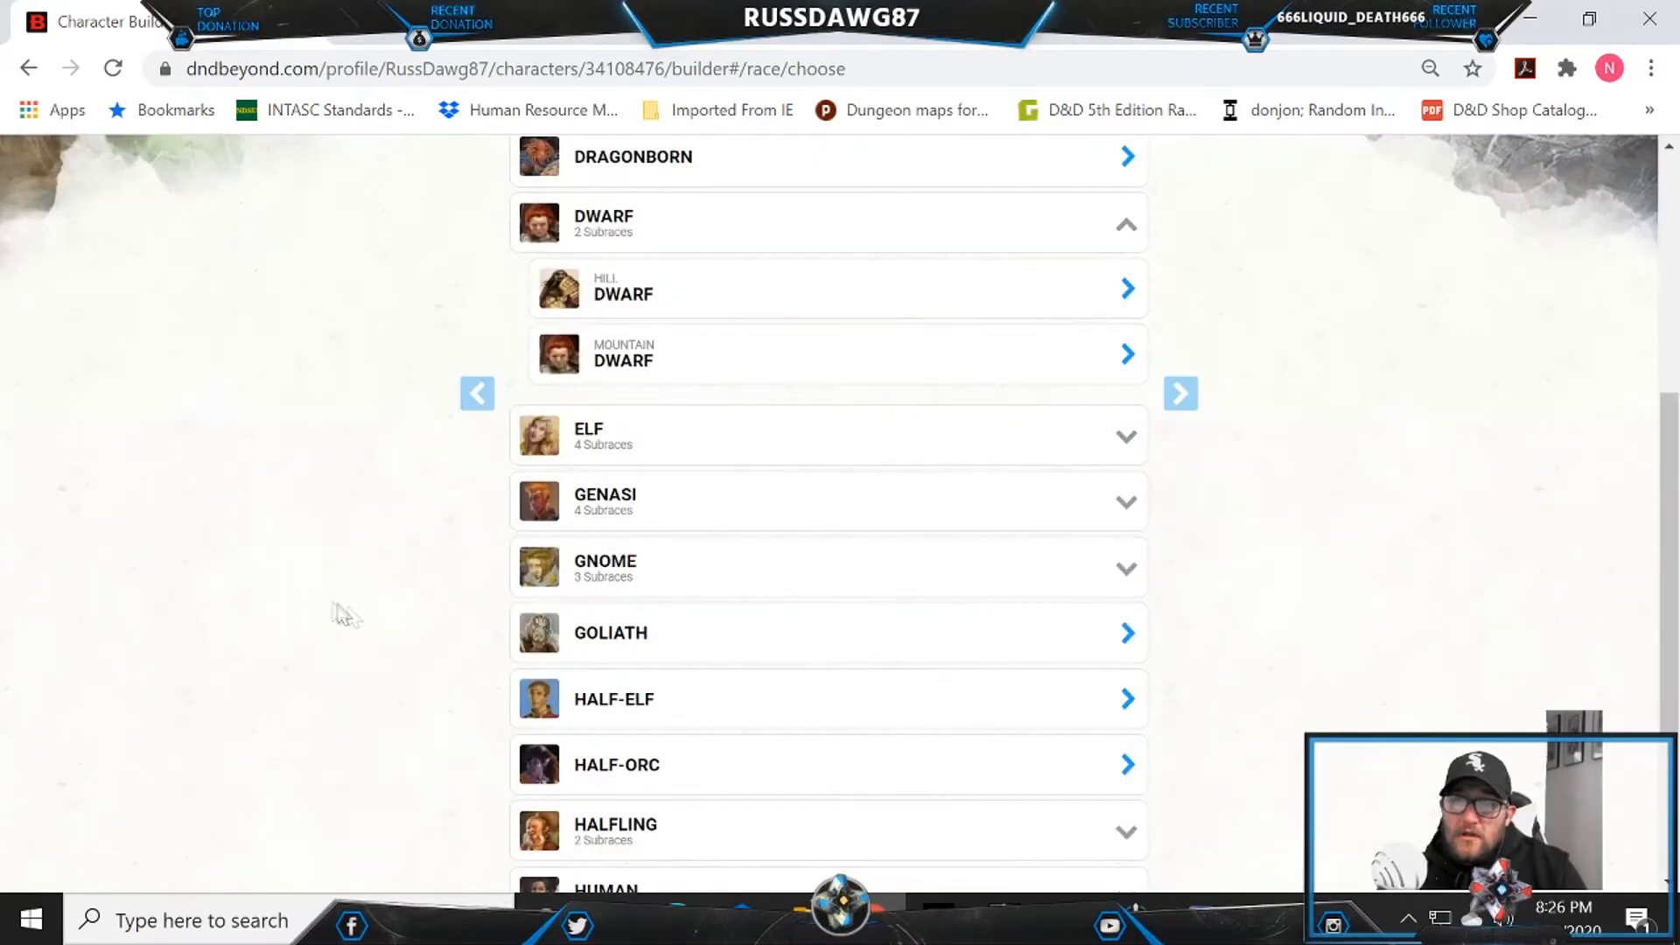
scroll(350, 617, "down", 3)
scroll(337, 603, "up", 2)
left_click(589, 437)
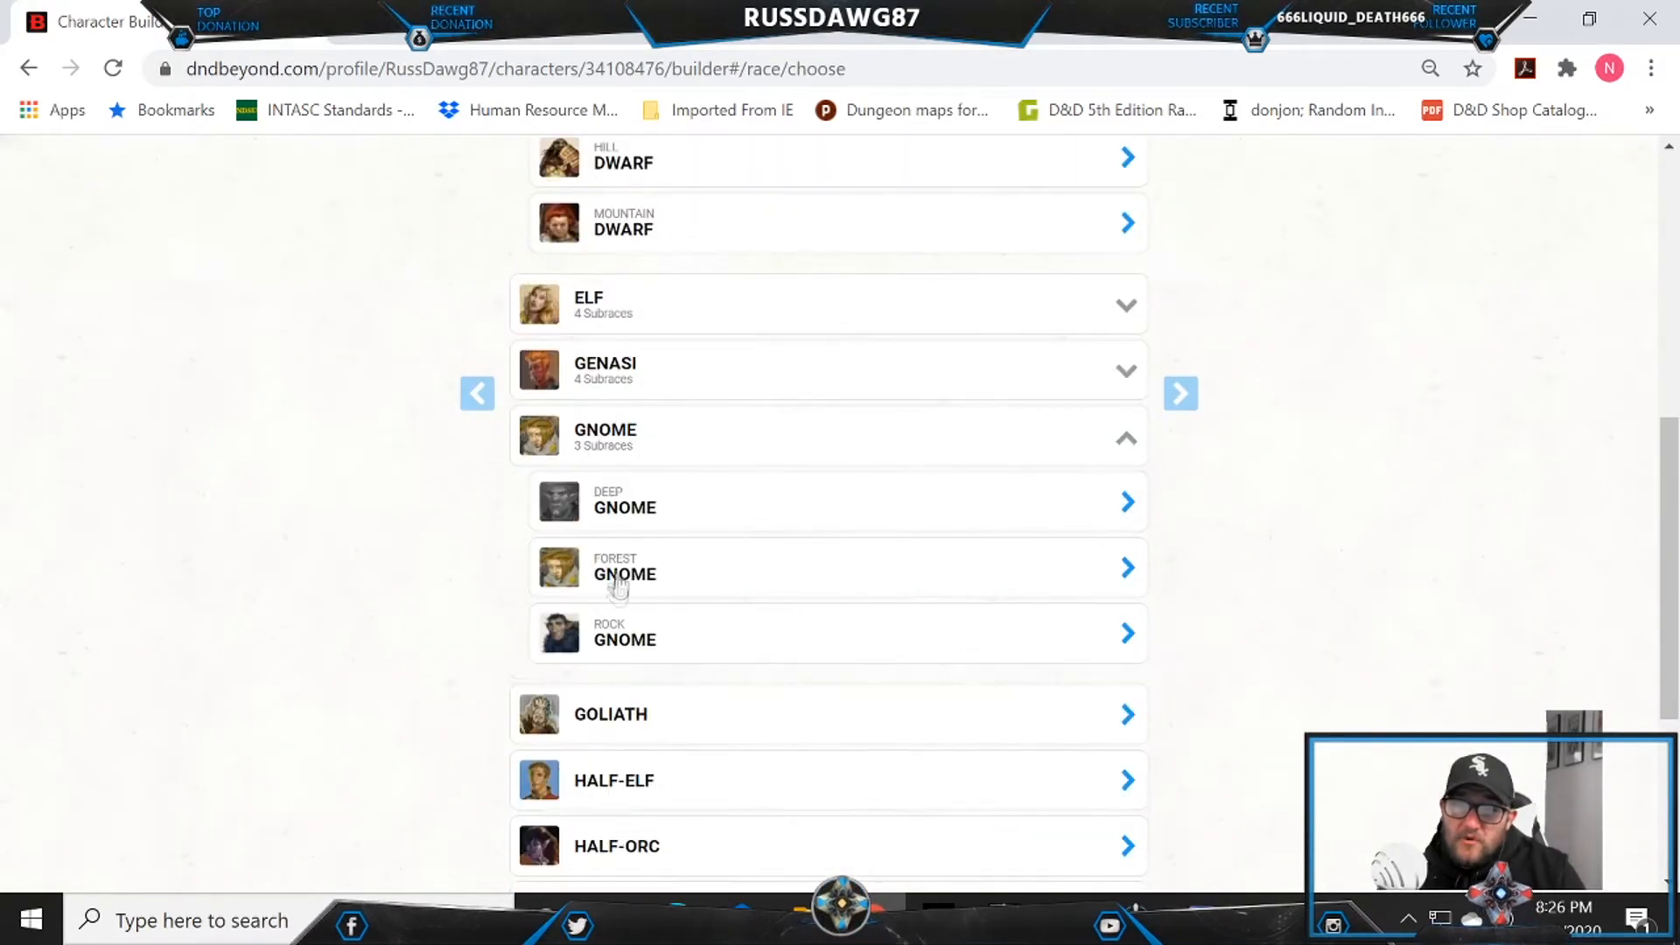
left_click(604, 643)
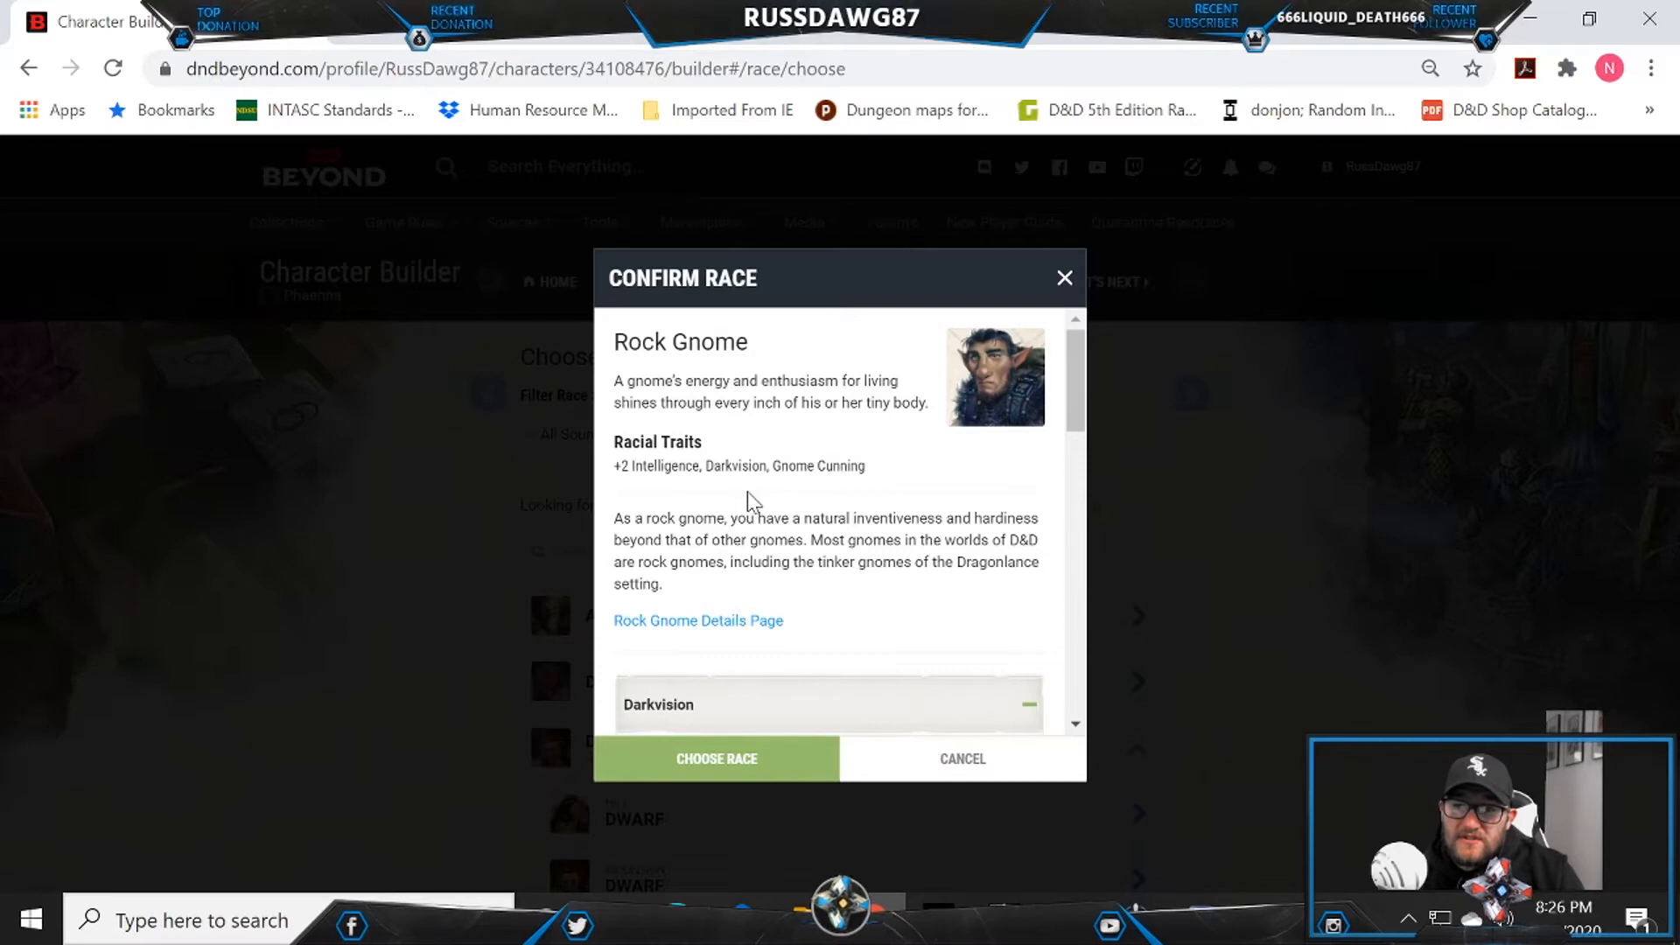
scroll(878, 486, "down", 10)
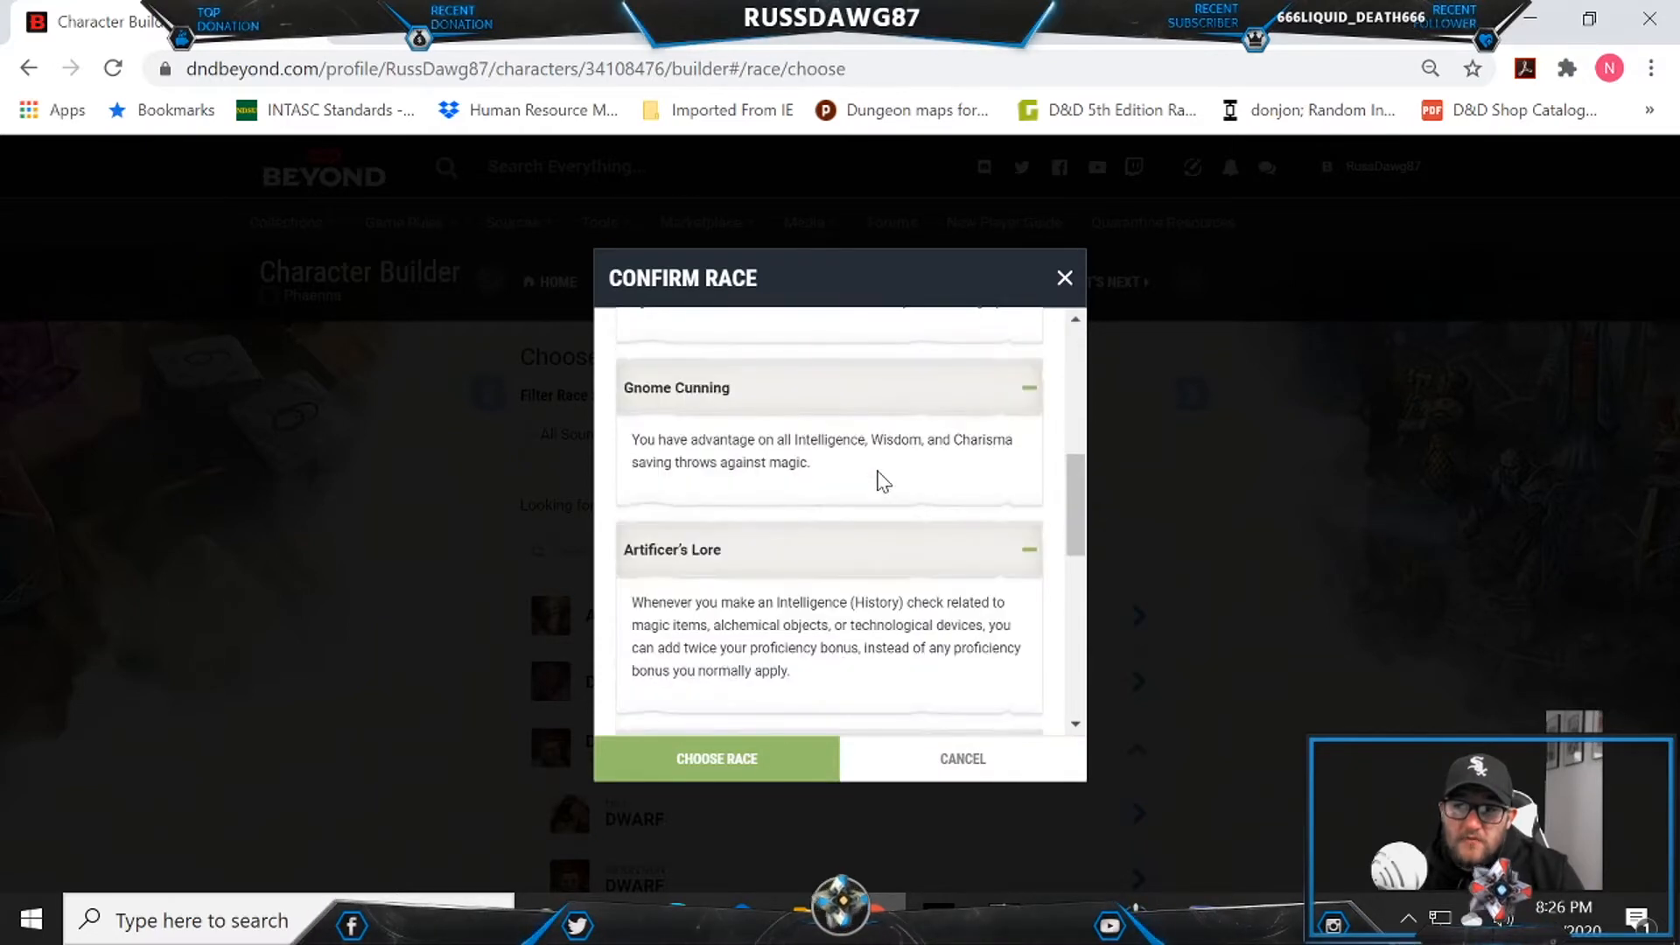
scroll(877, 479, "up", 4)
scroll(878, 480, "down", 7)
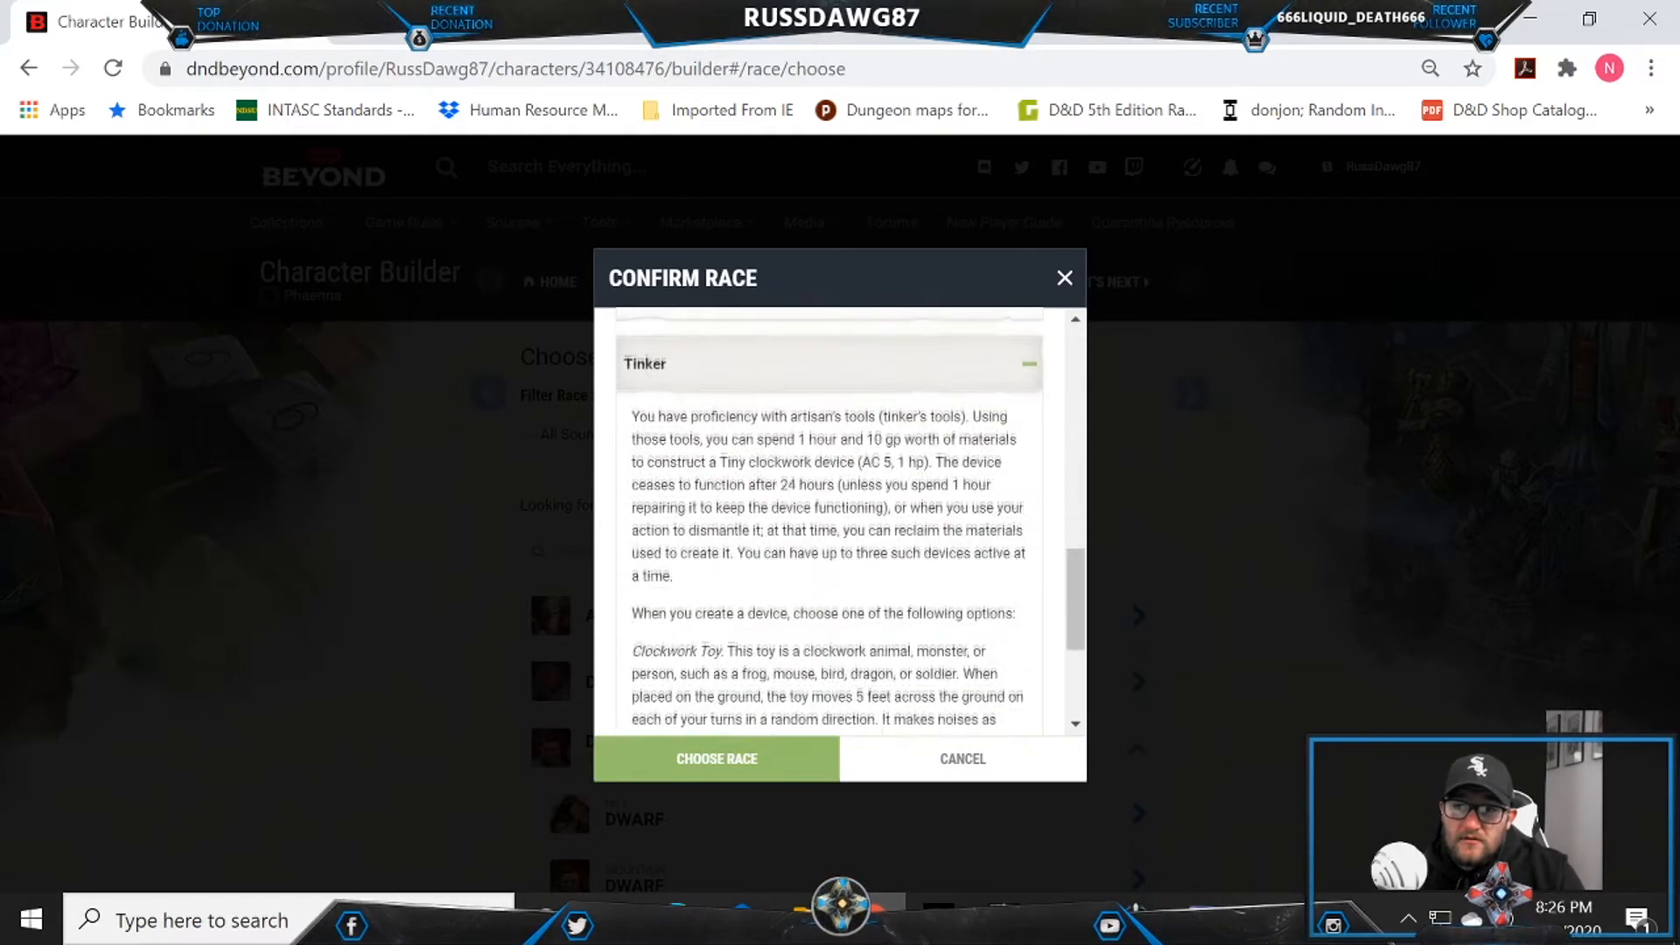
scroll(804, 503, "up", 5)
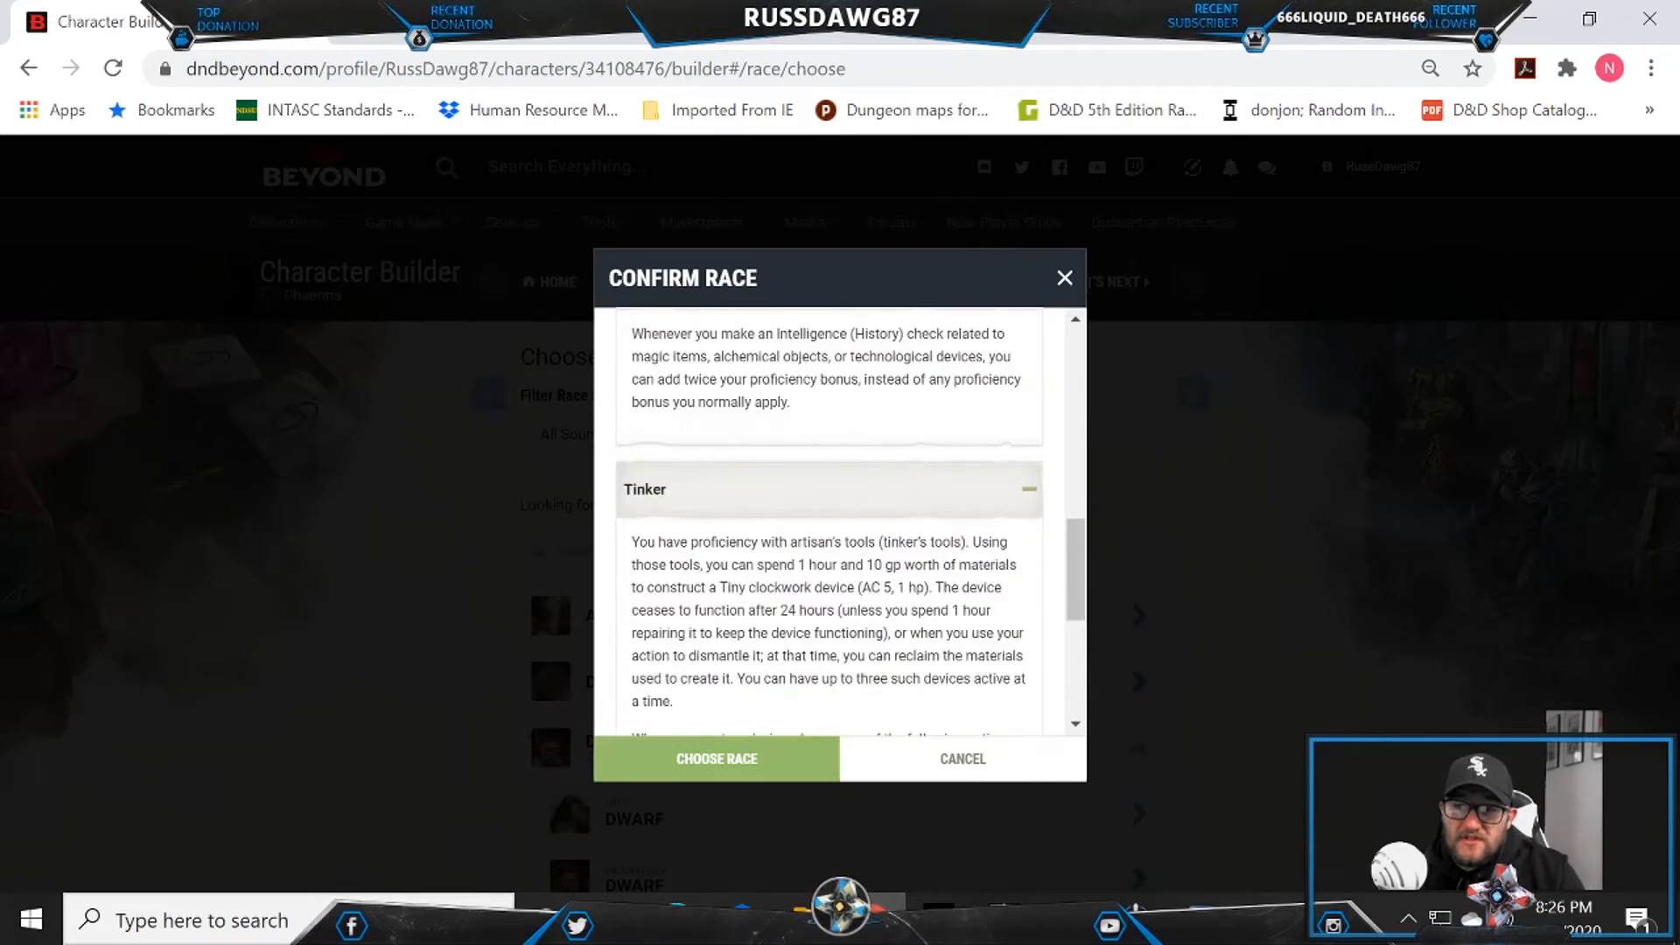
scroll(804, 503, "up", 2)
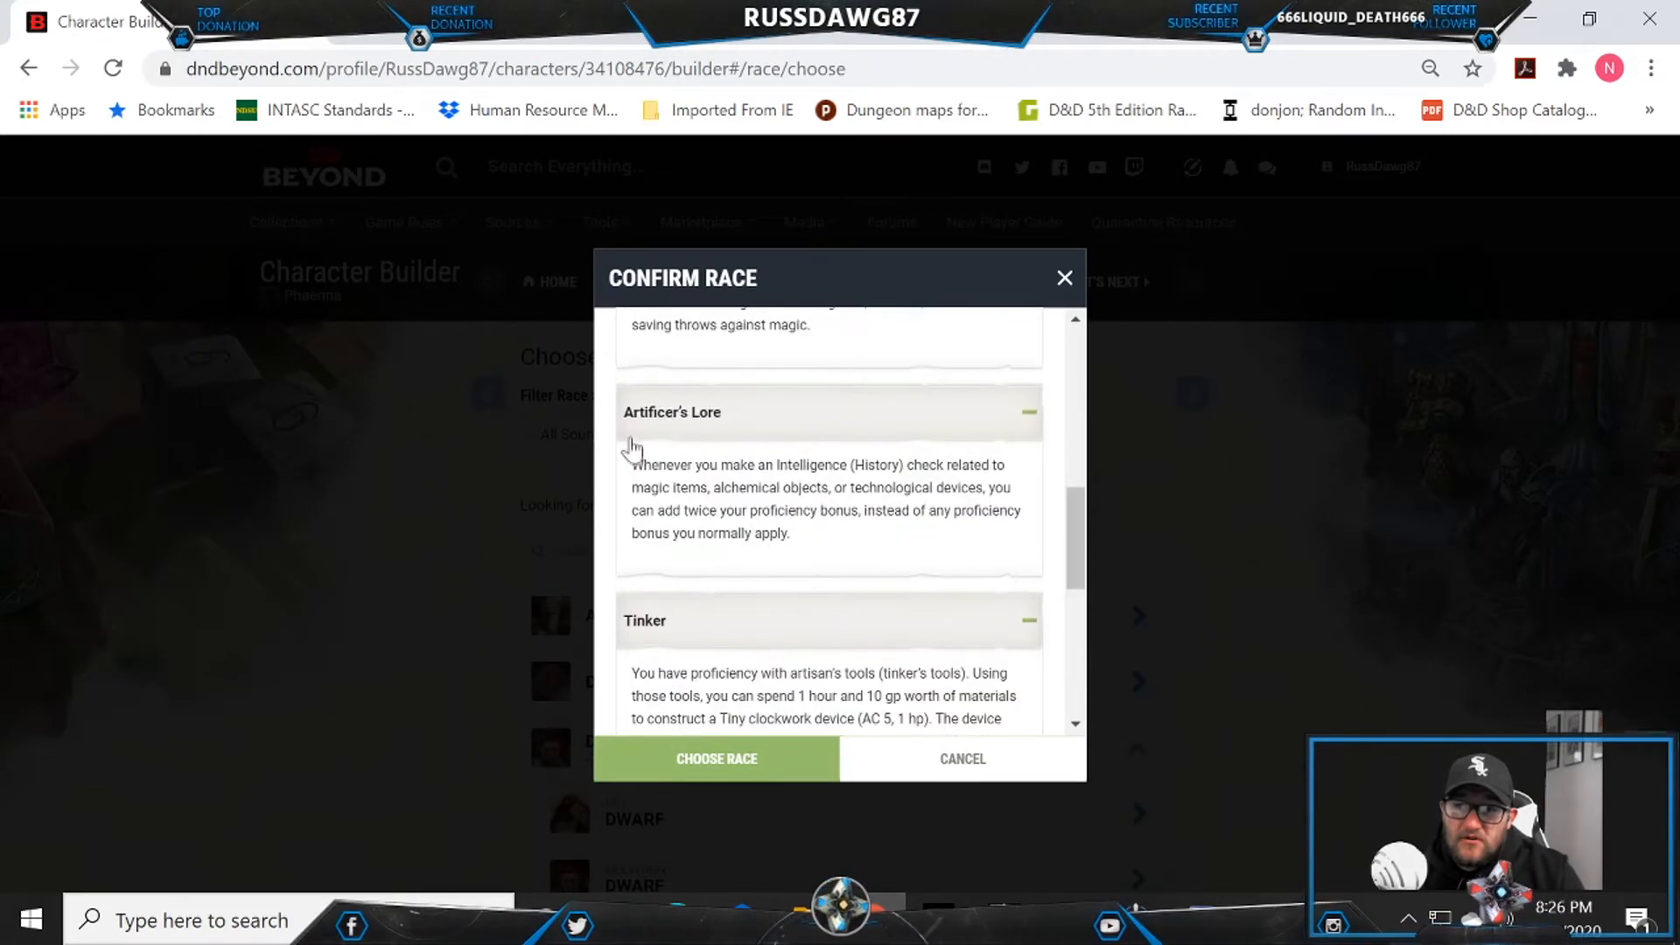
scroll(724, 540, "up", 4)
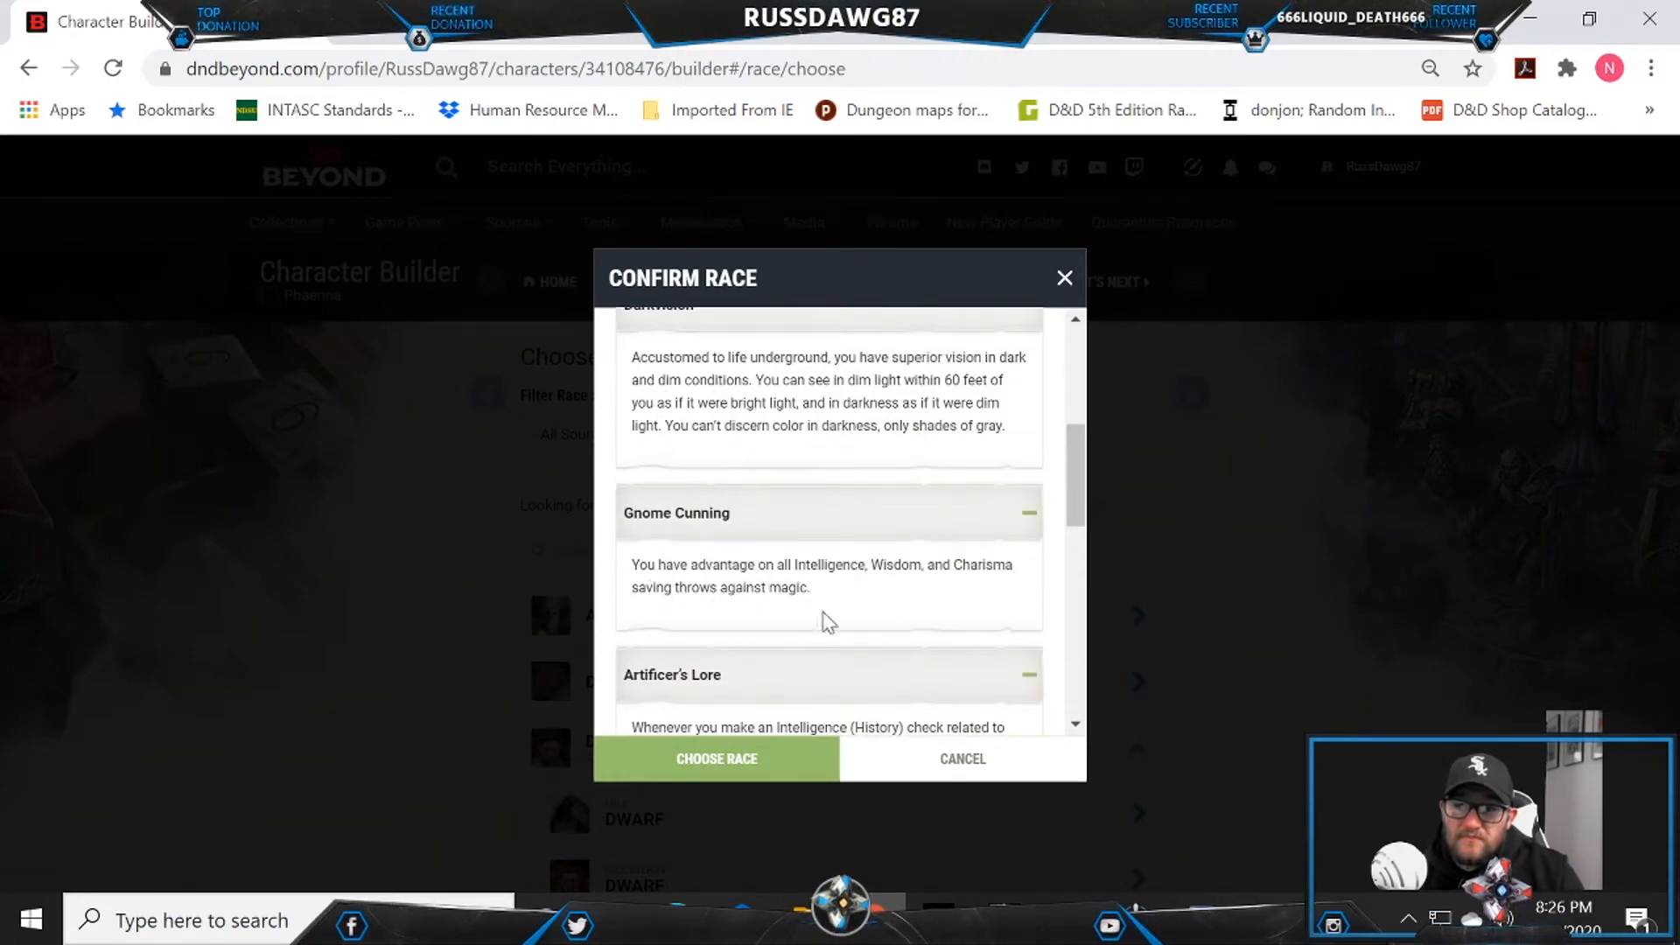
left_click(721, 769)
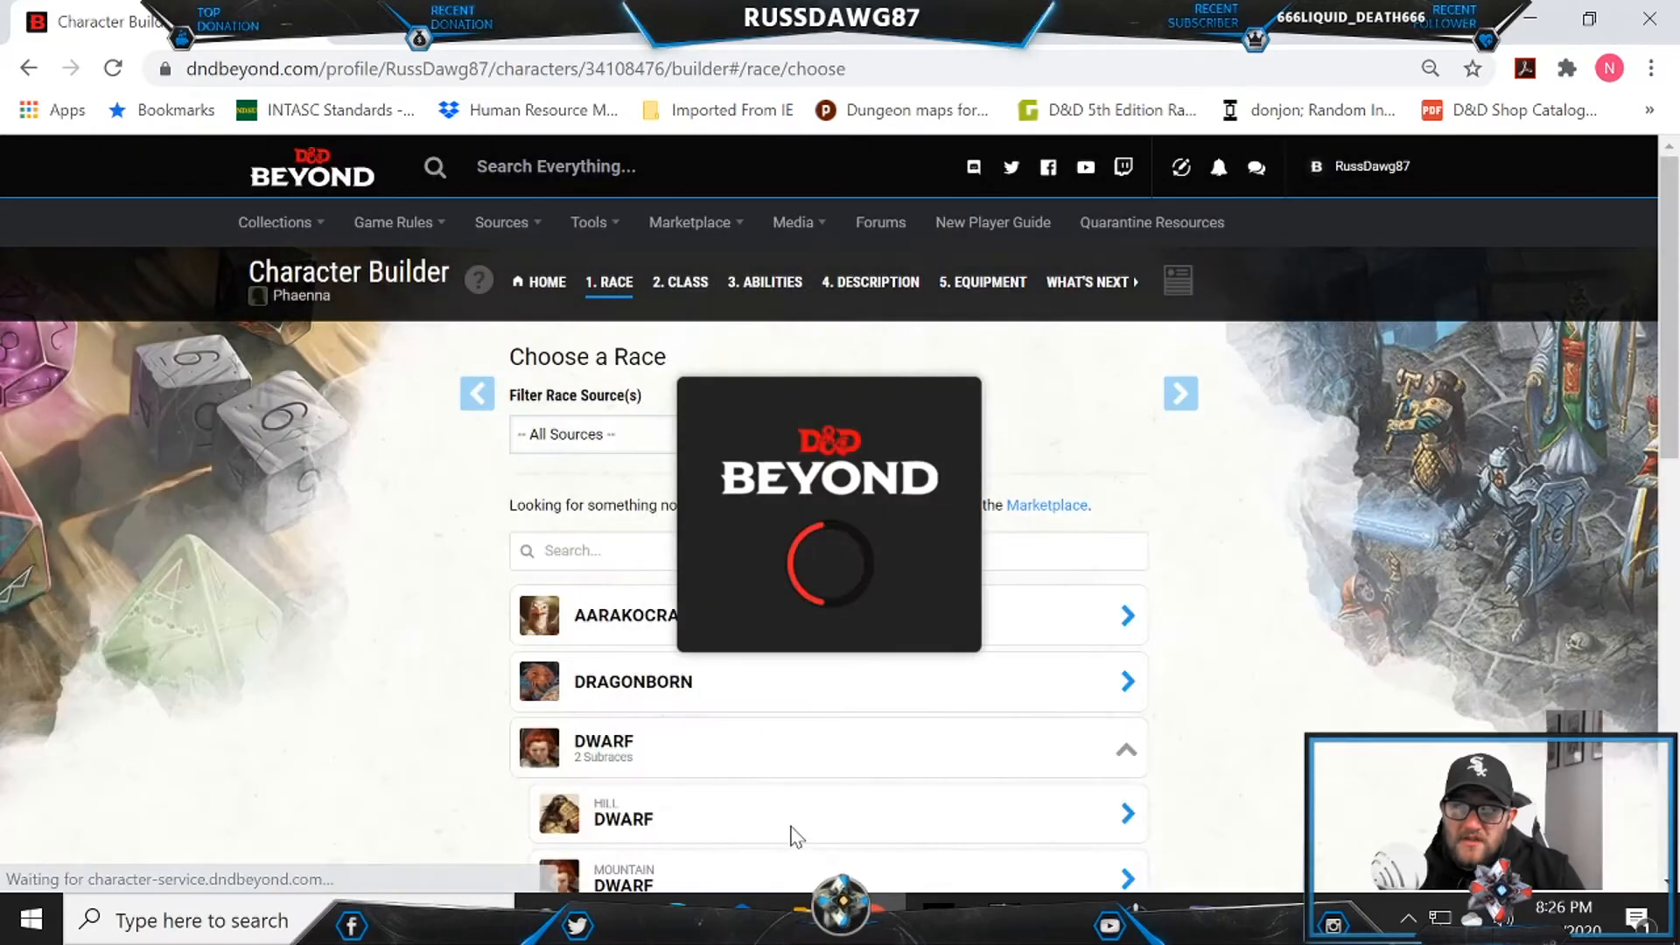
Step: Look over the chosen Rock Gnome race's summary and continue to the class selection
scroll(410, 569, "down", 2)
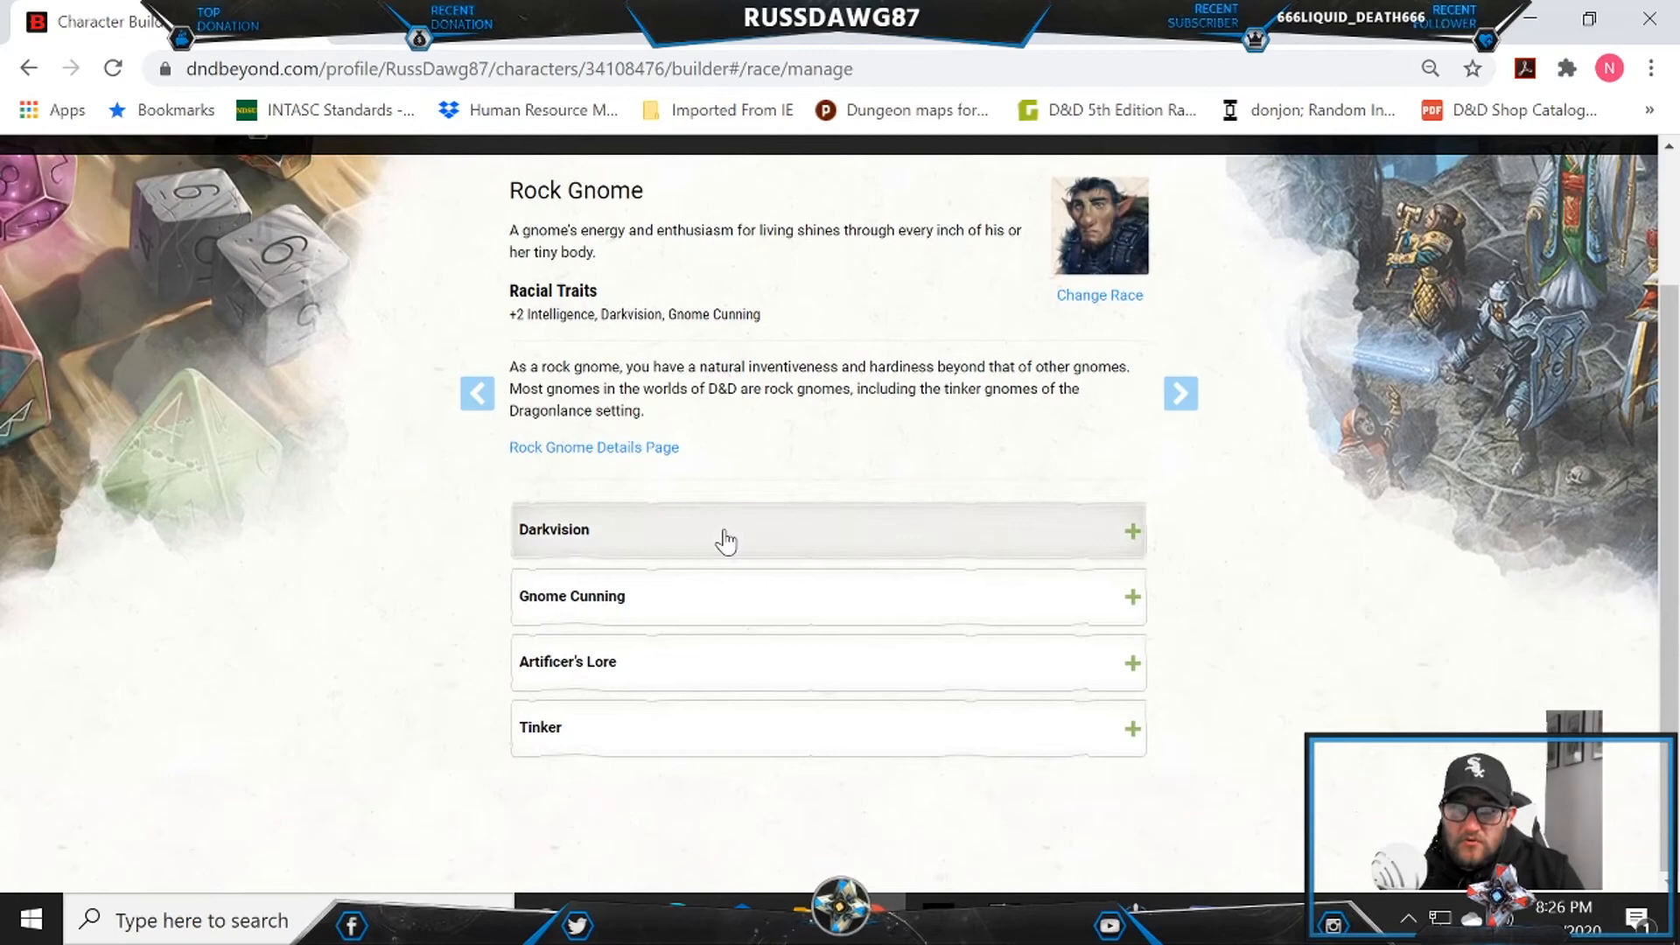
scroll(643, 748, "up", 2)
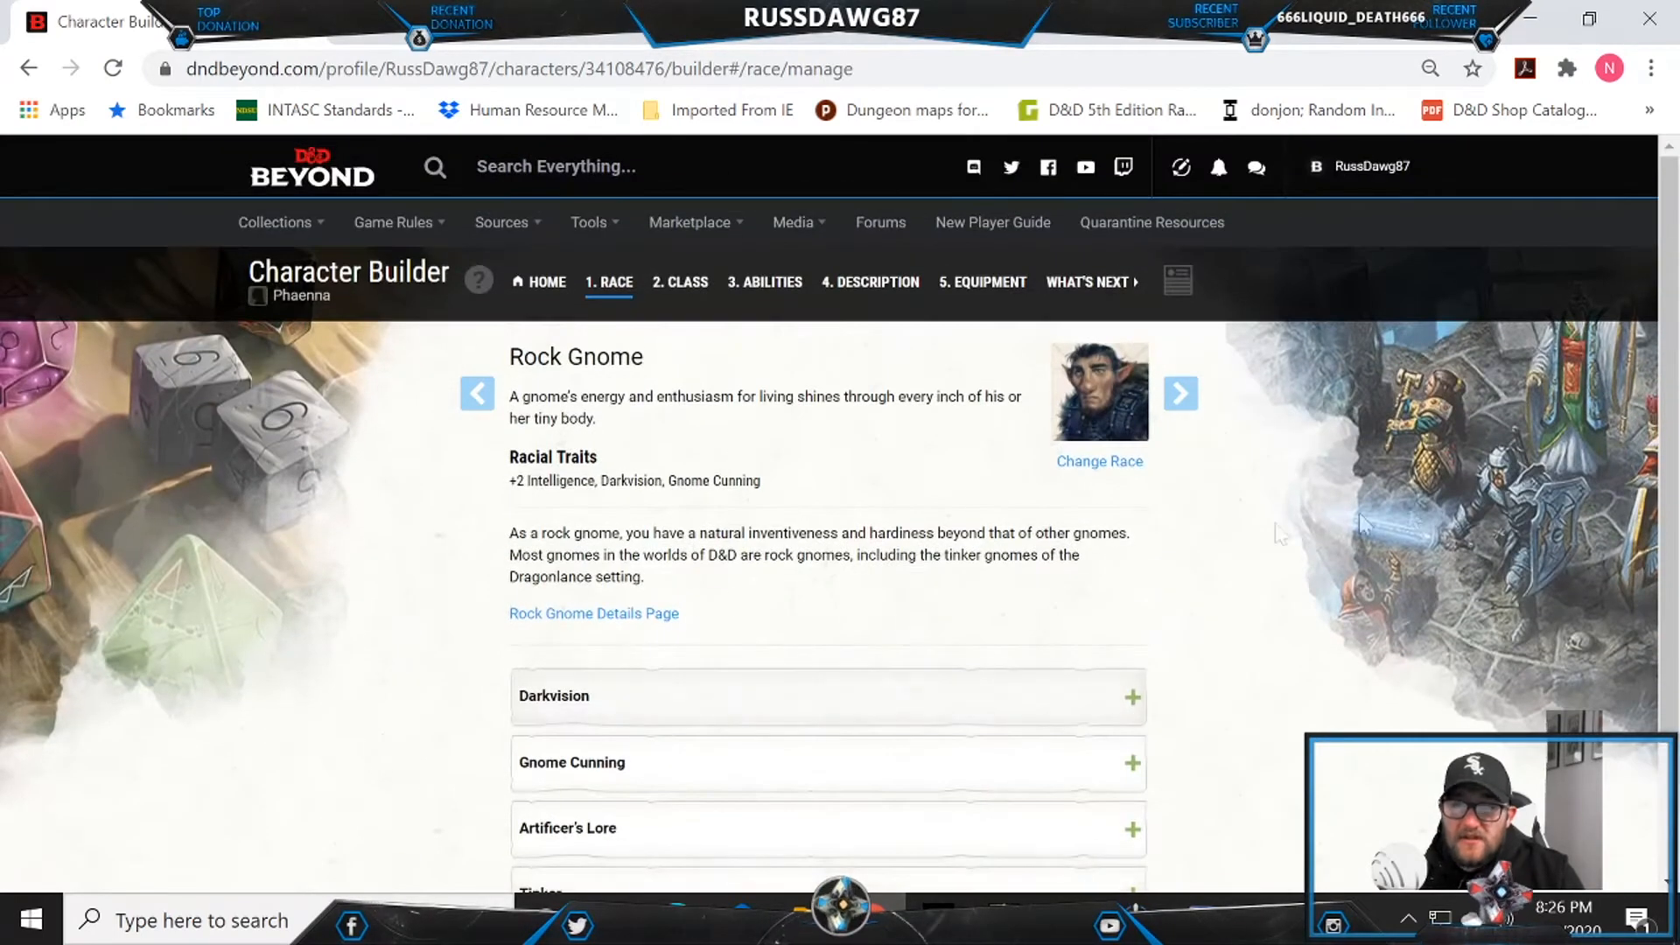
left_click(1196, 401)
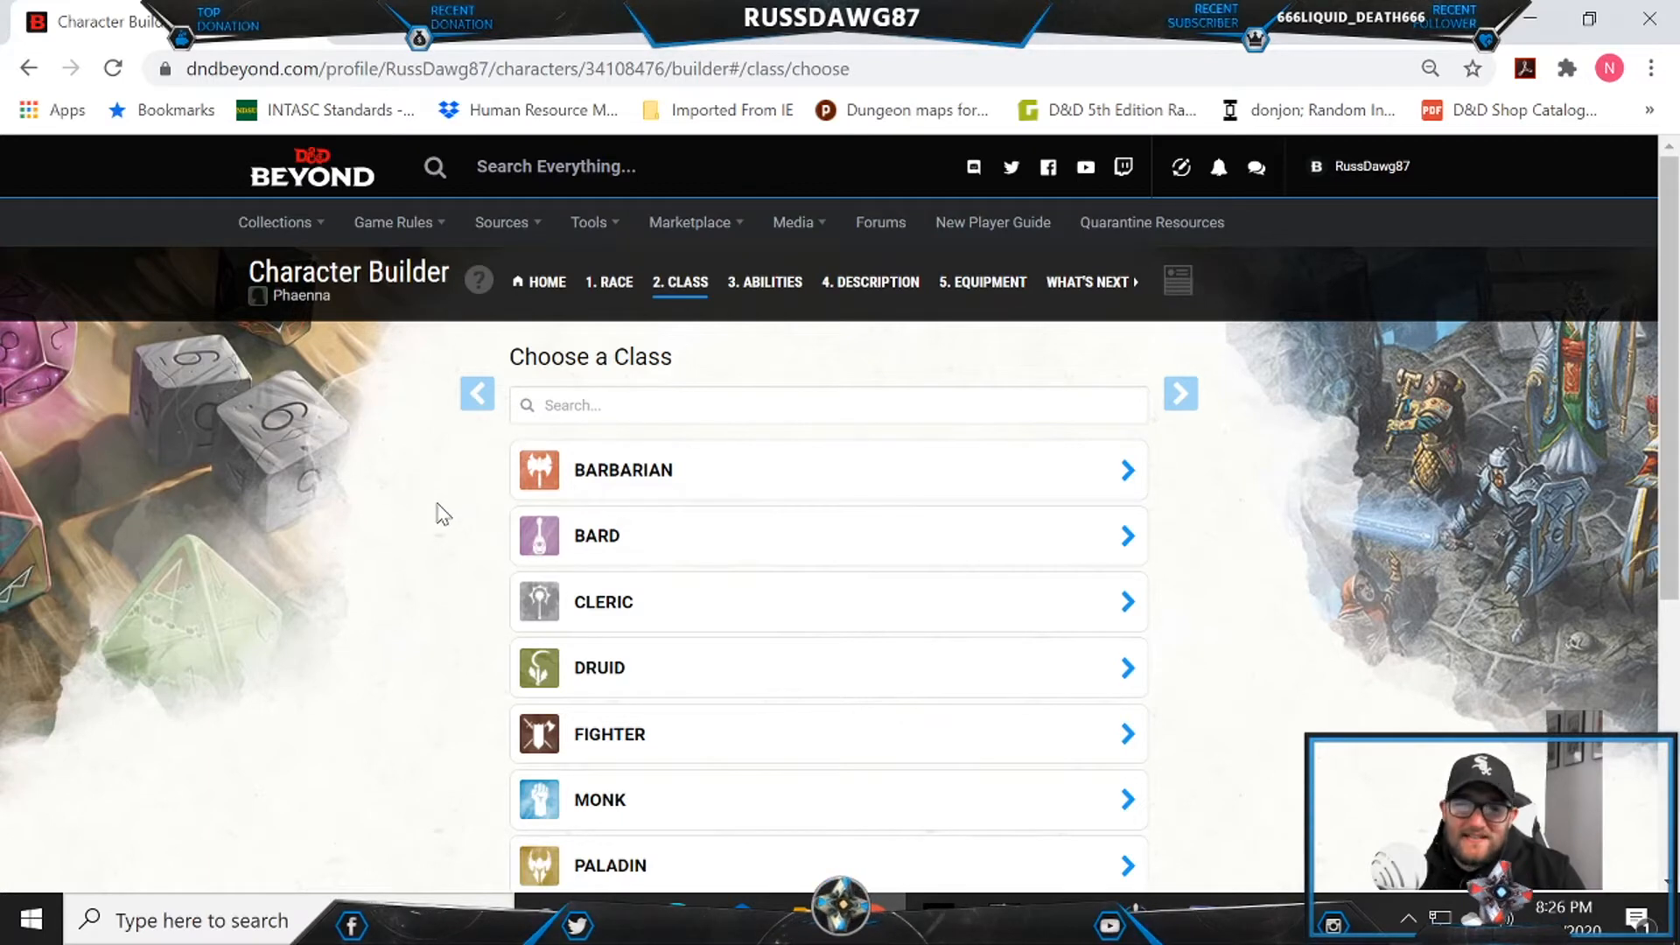
Step: Look through the list of available classes and open the details of the Warlock class
scroll(442, 515, "down", 2)
scroll(442, 515, "down", 2)
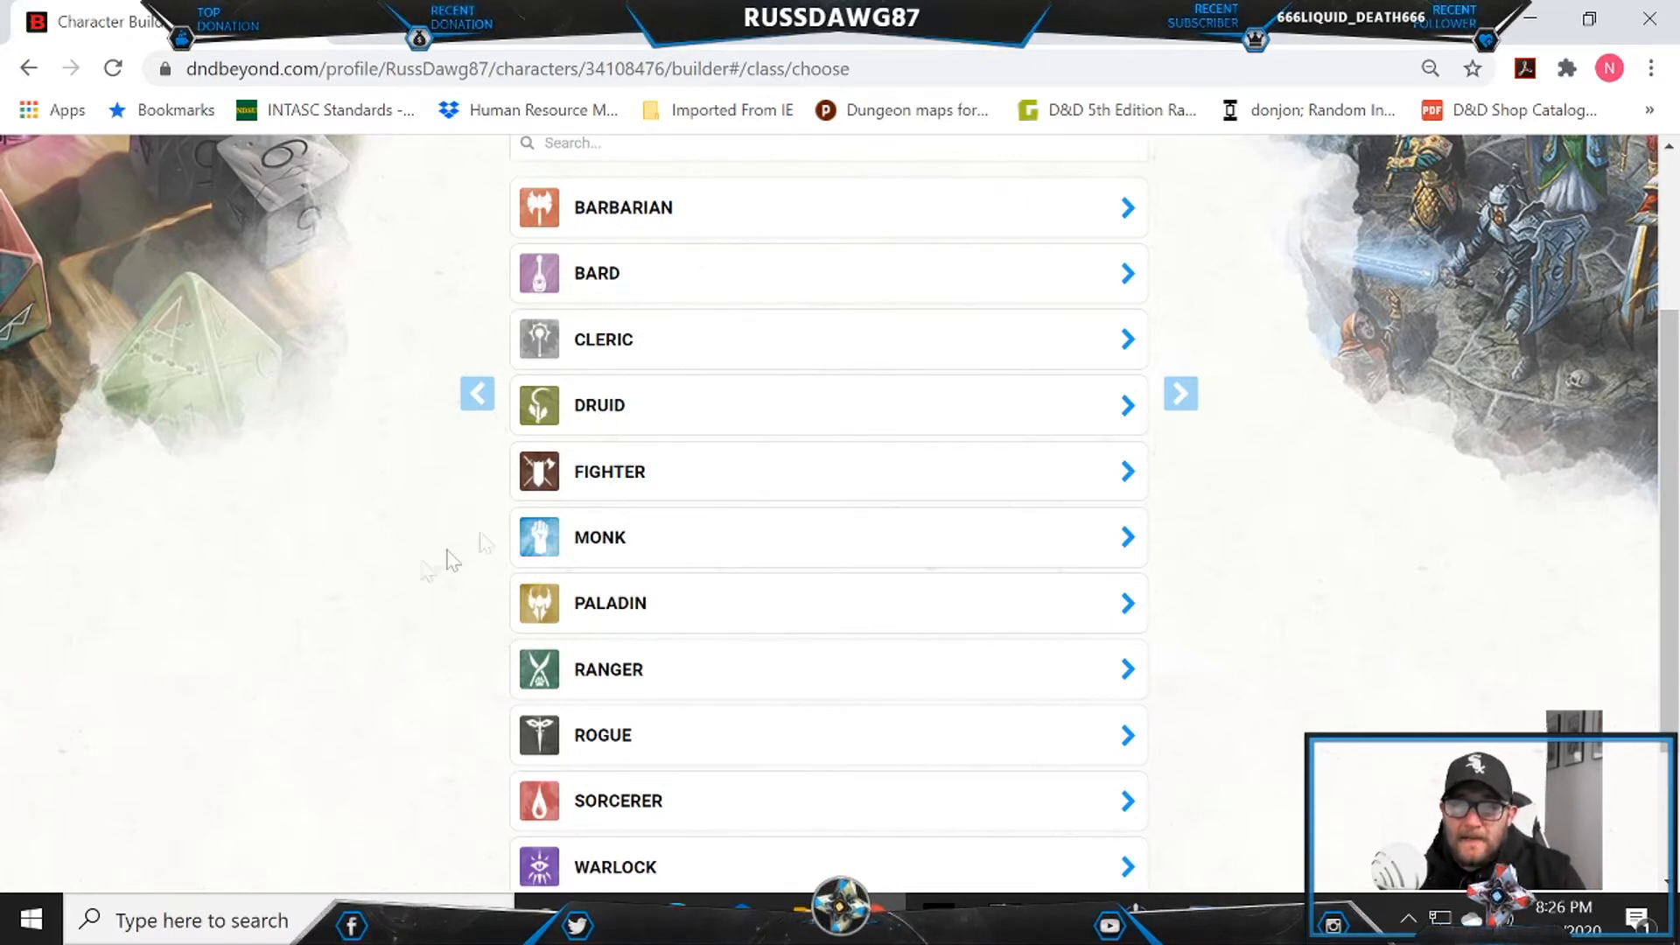
scroll(344, 601, "down", 2)
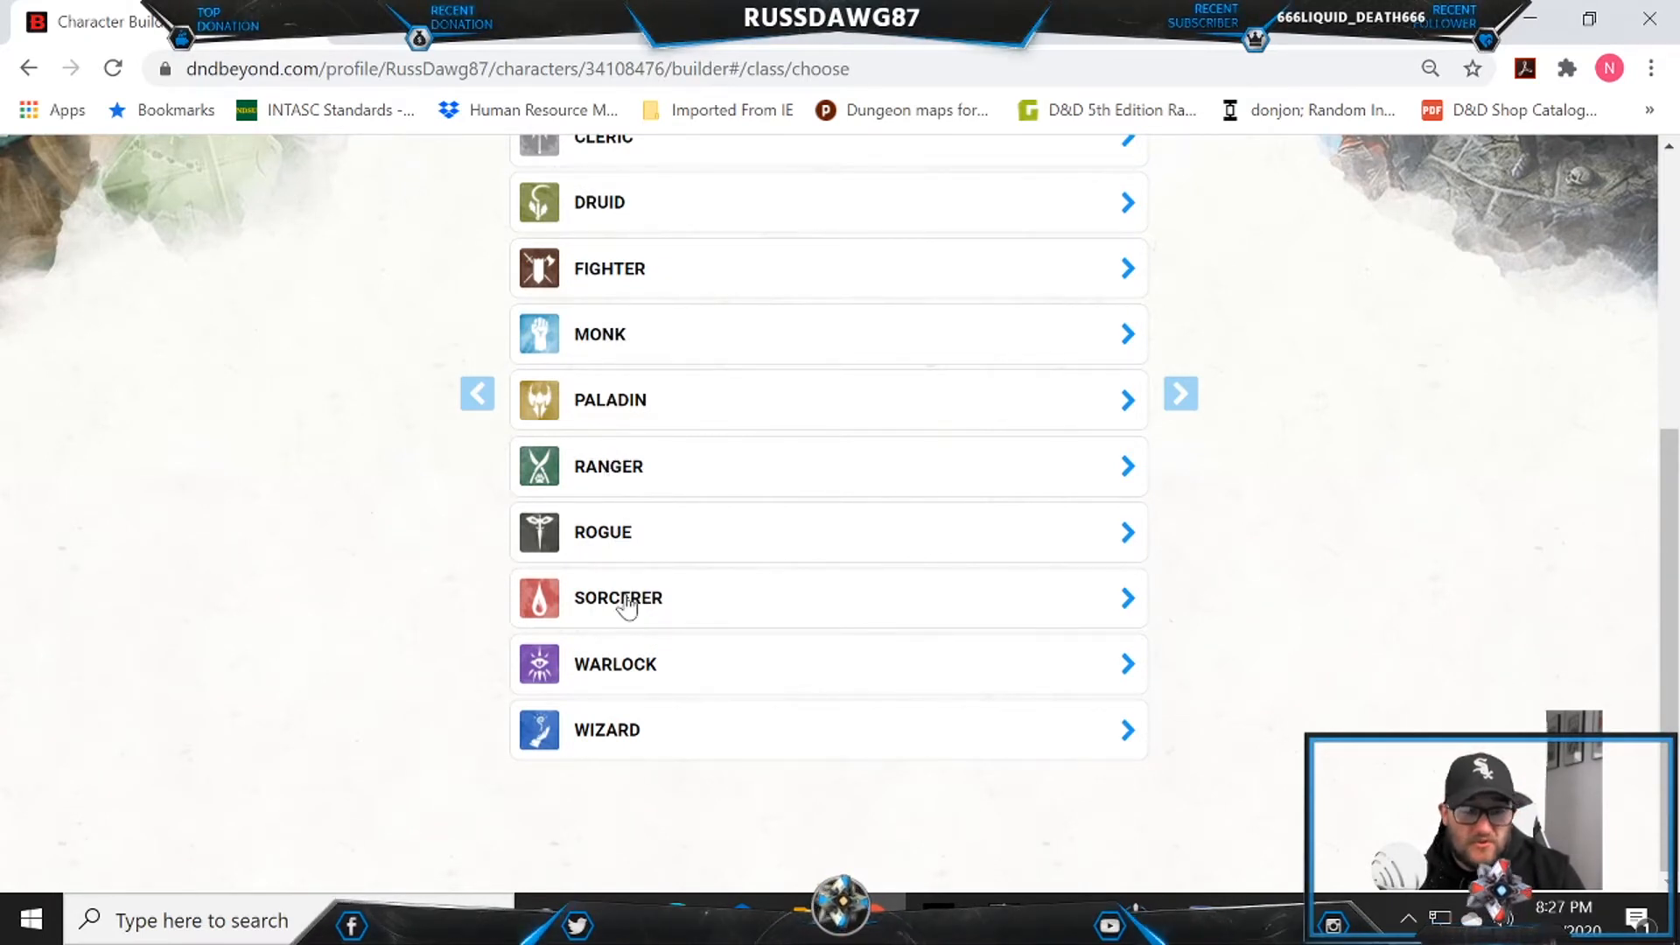
scroll(640, 630, "up", 1)
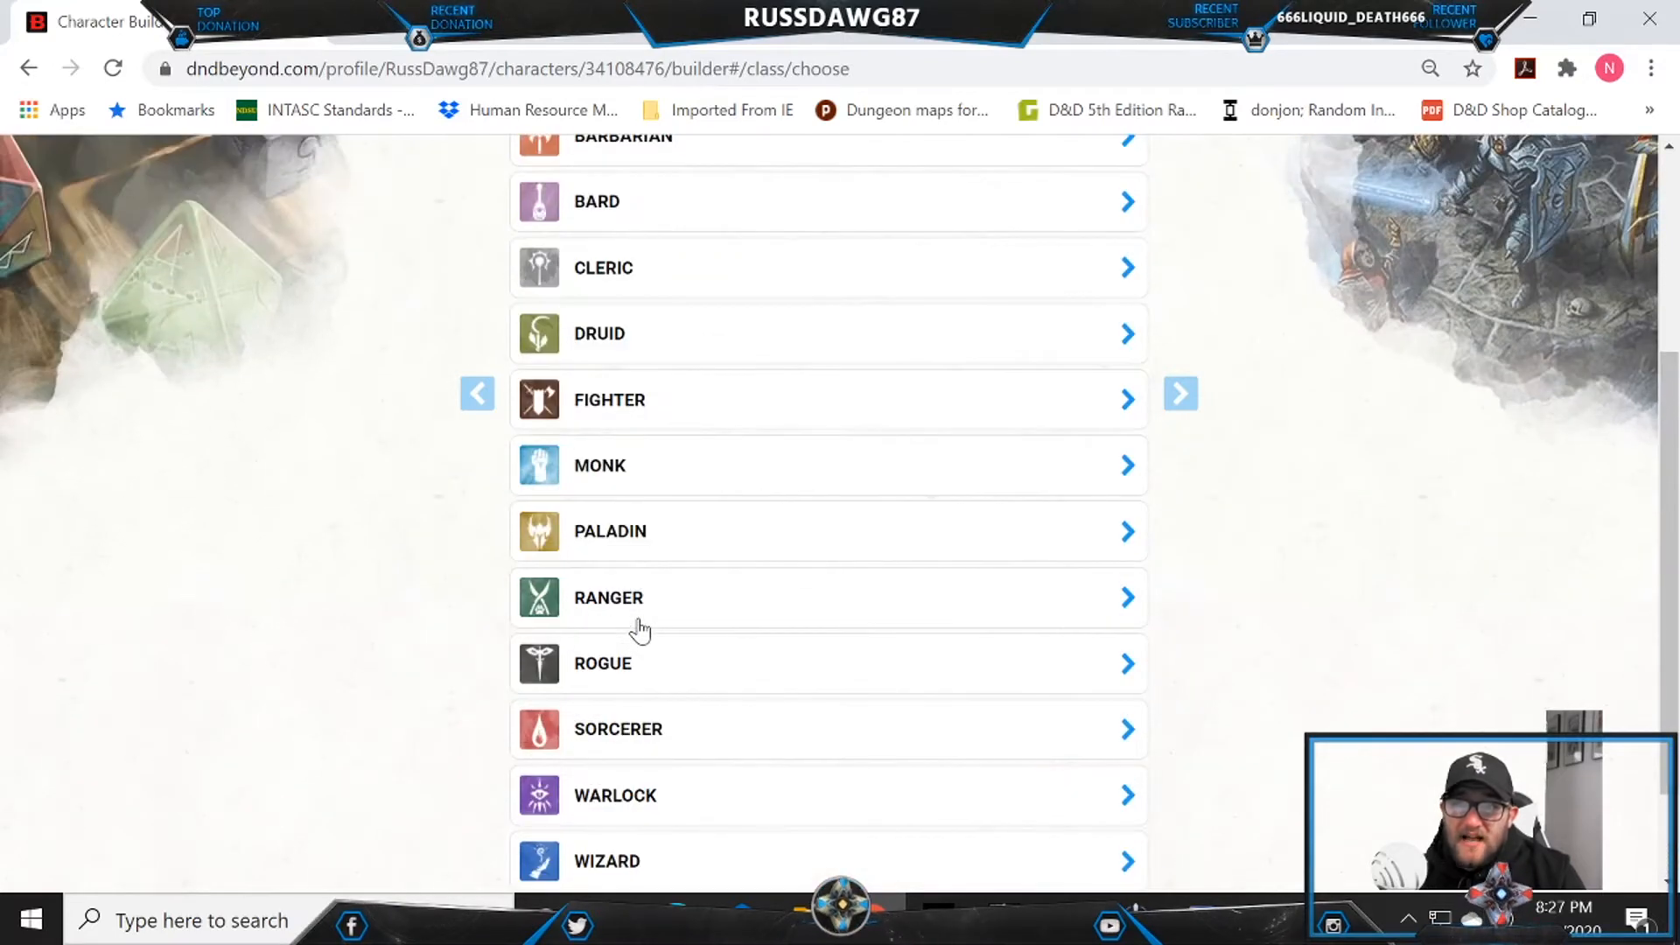
scroll(639, 630, "down", 1)
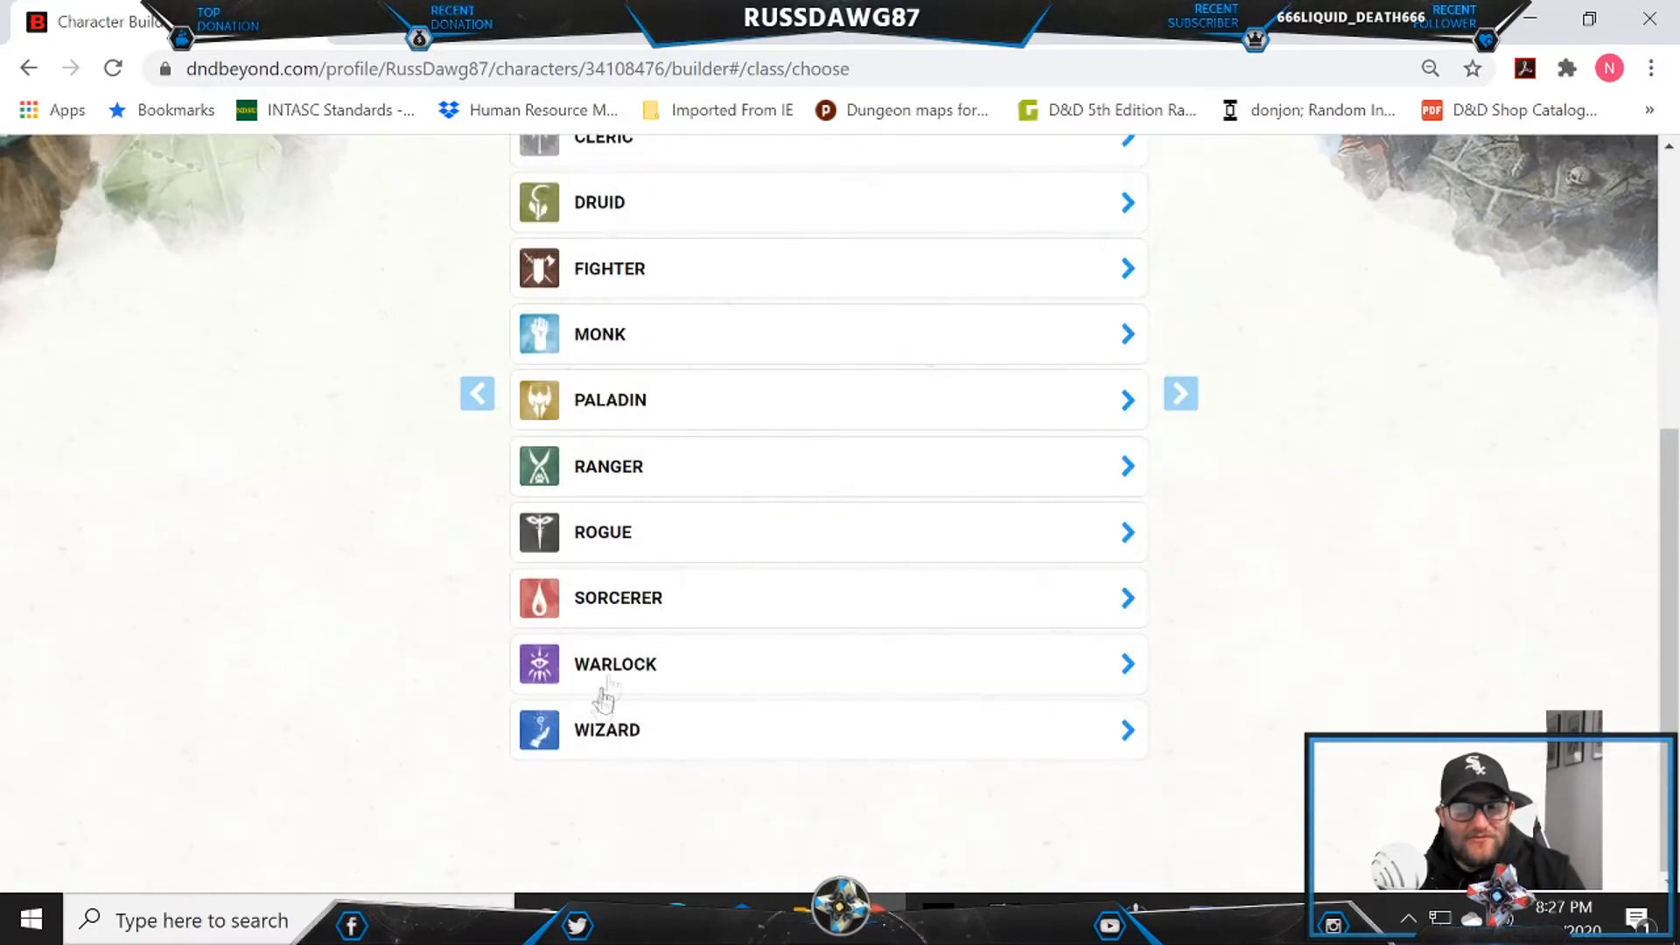
left_click(617, 672)
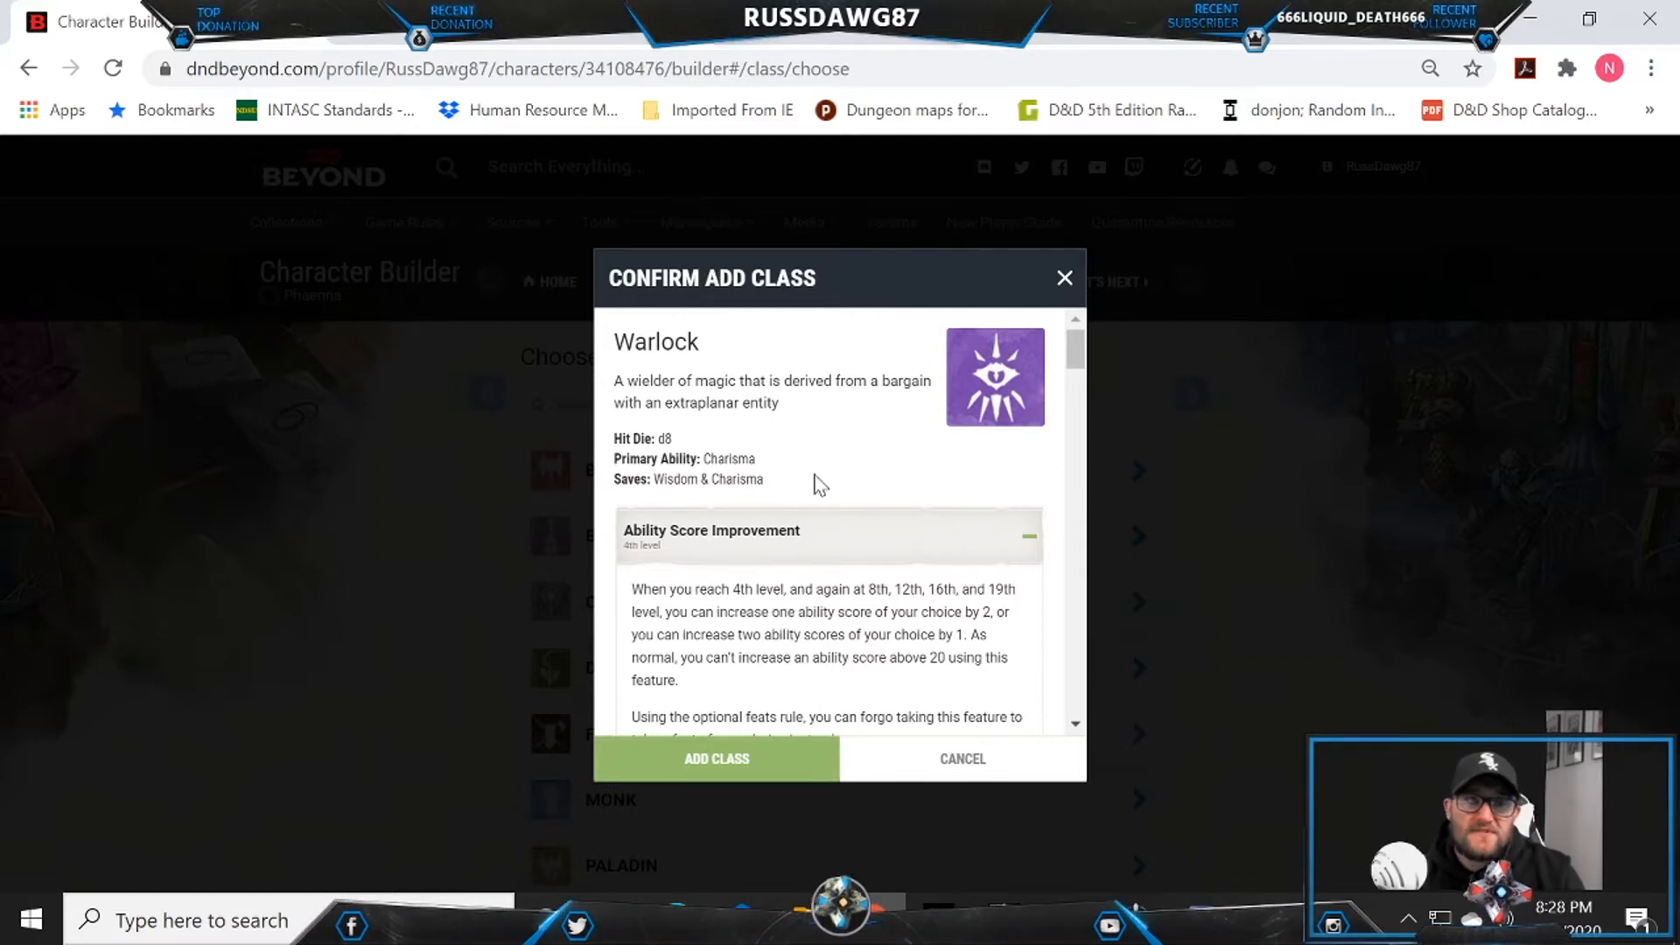
Step: Read the Warlock's Ability Score Improvement feature and collapse its 8th, 12th, 16th and 19th level entries
scroll(818, 480, "down", 2)
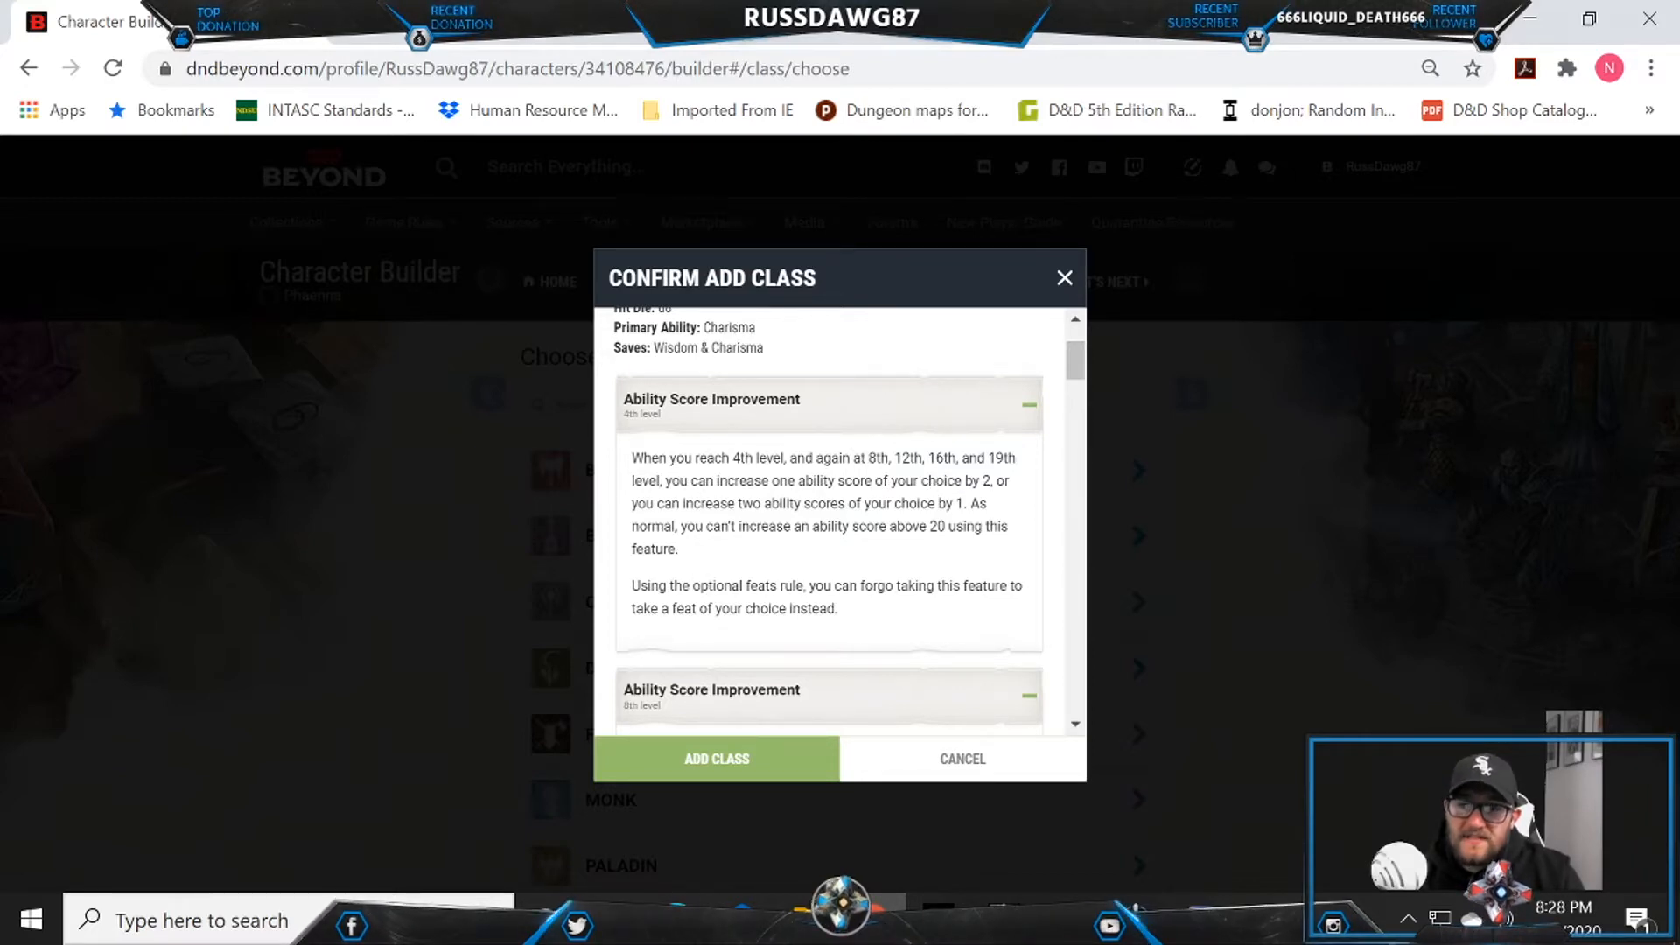
scroll(888, 580, "down", 3)
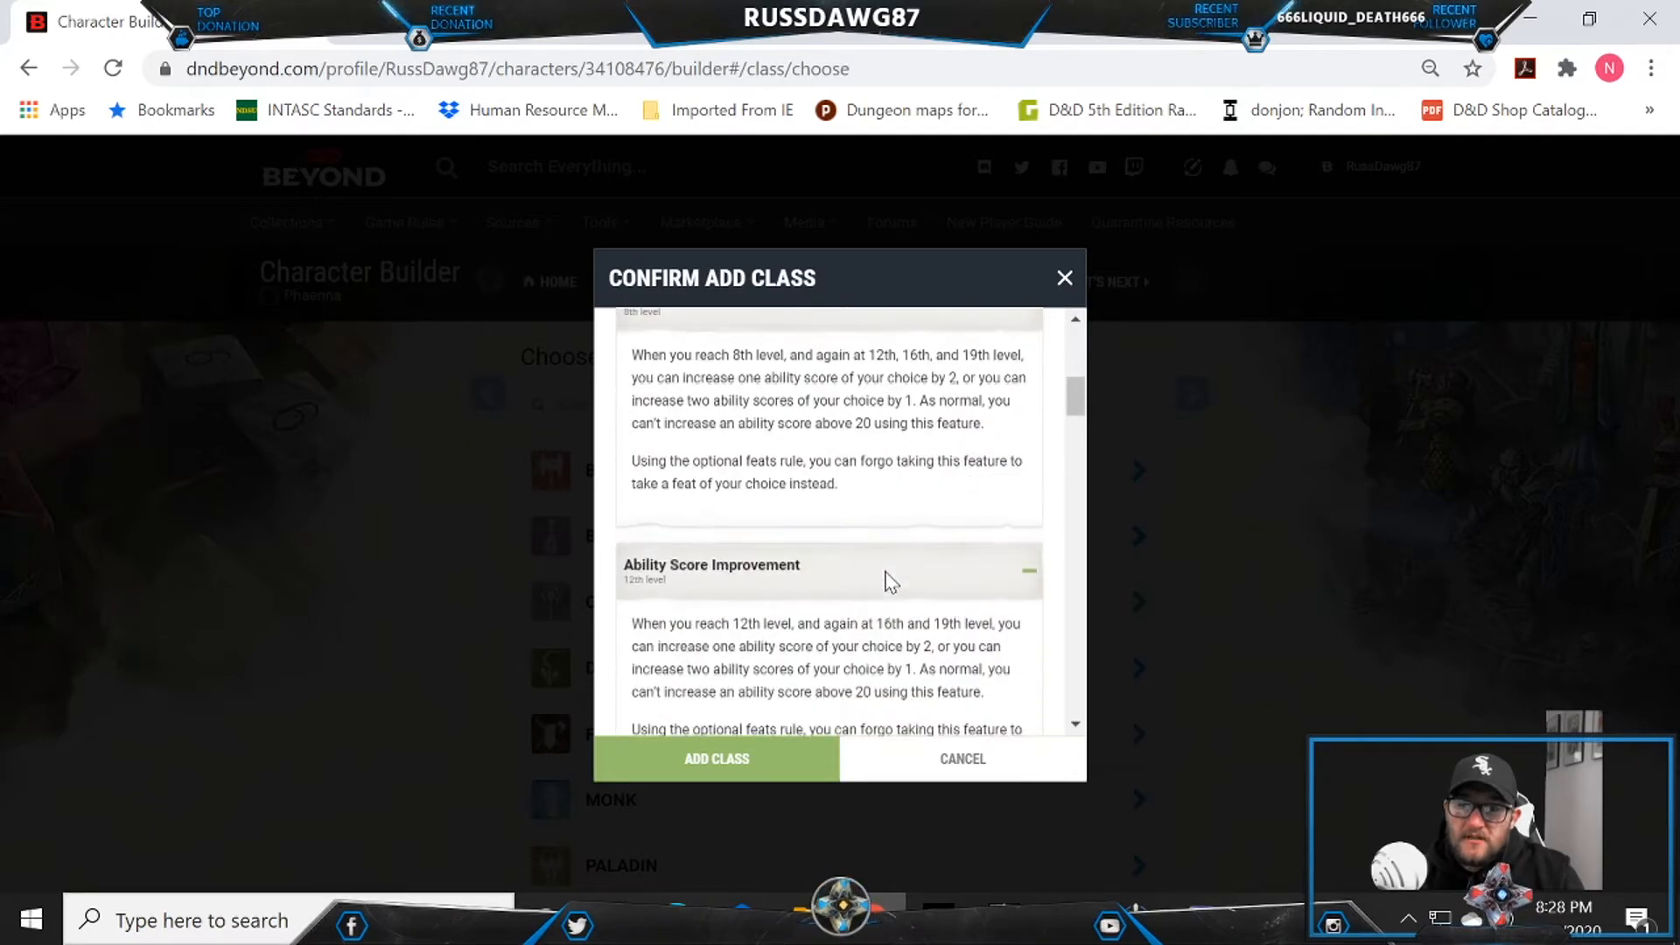
left_click(758, 419)
left_click(713, 503)
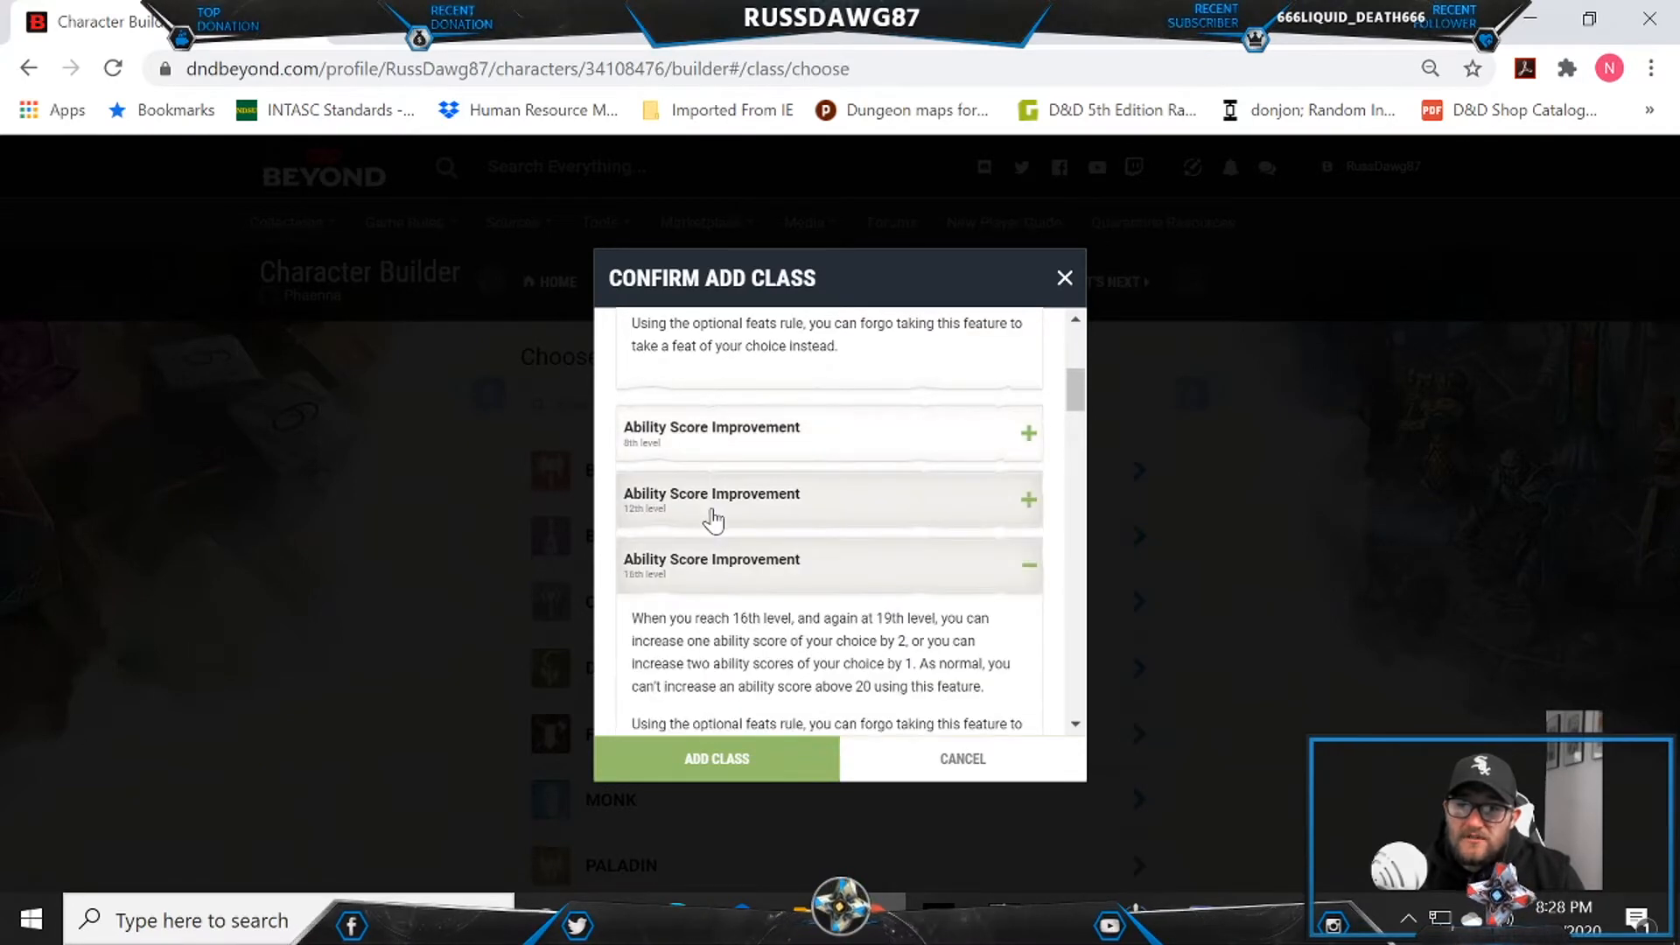
scroll(718, 437, "down", 3)
scroll(731, 368, "up", 1)
left_click(729, 428)
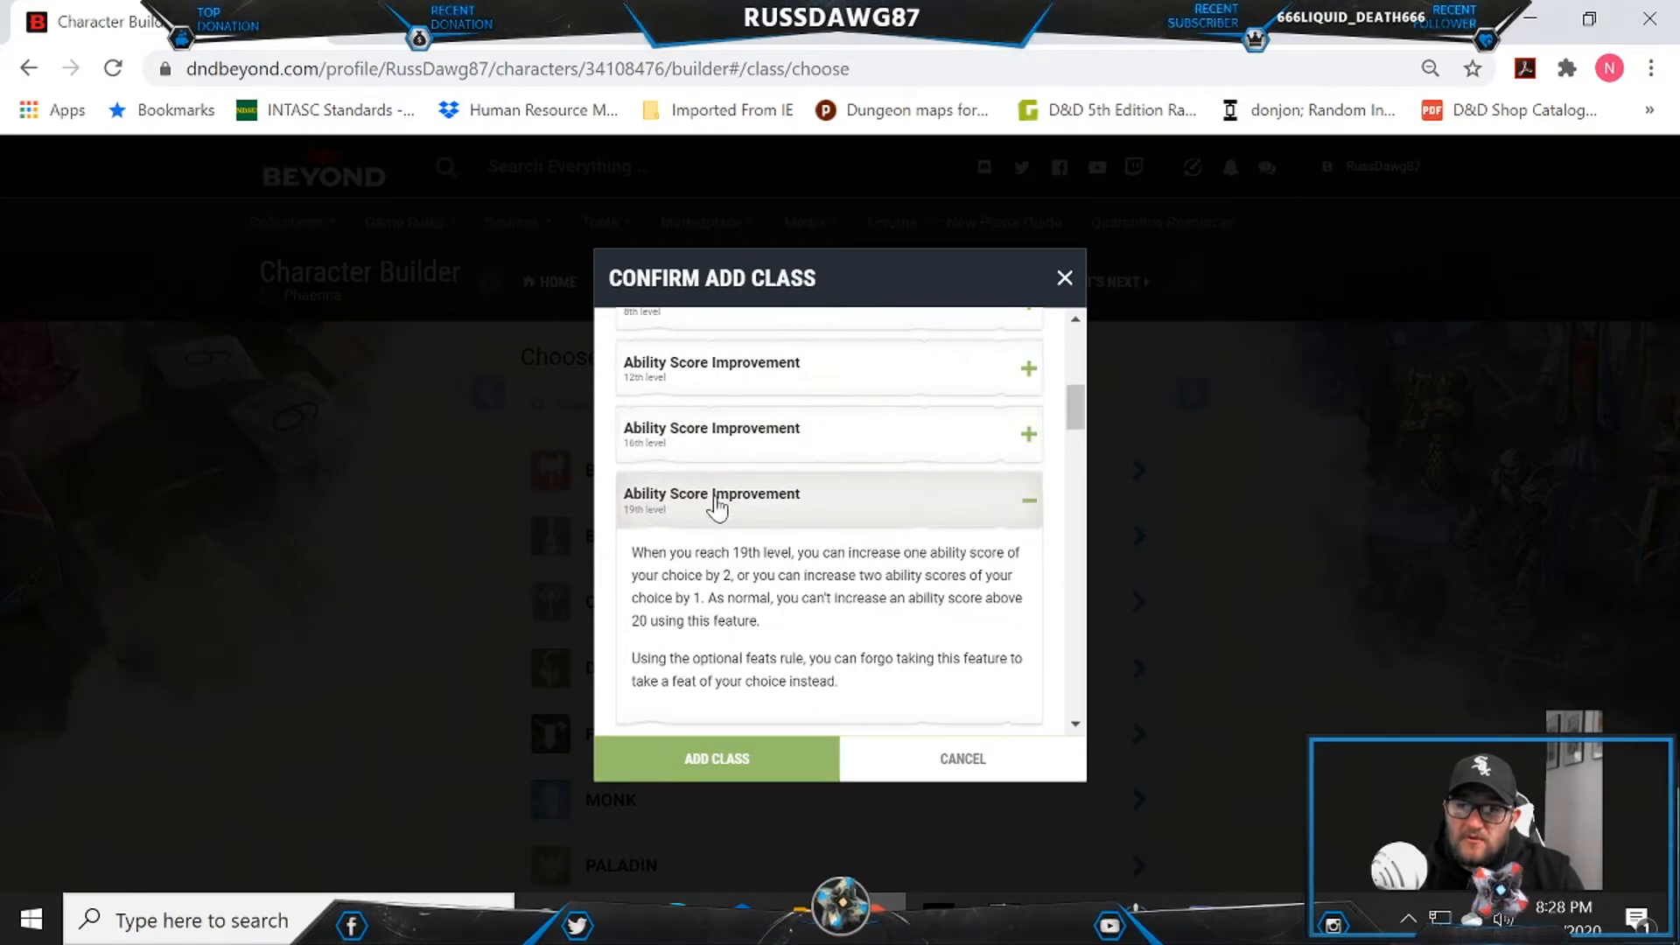
scroll(713, 502, "down", 5)
scroll(716, 503, "up", 1)
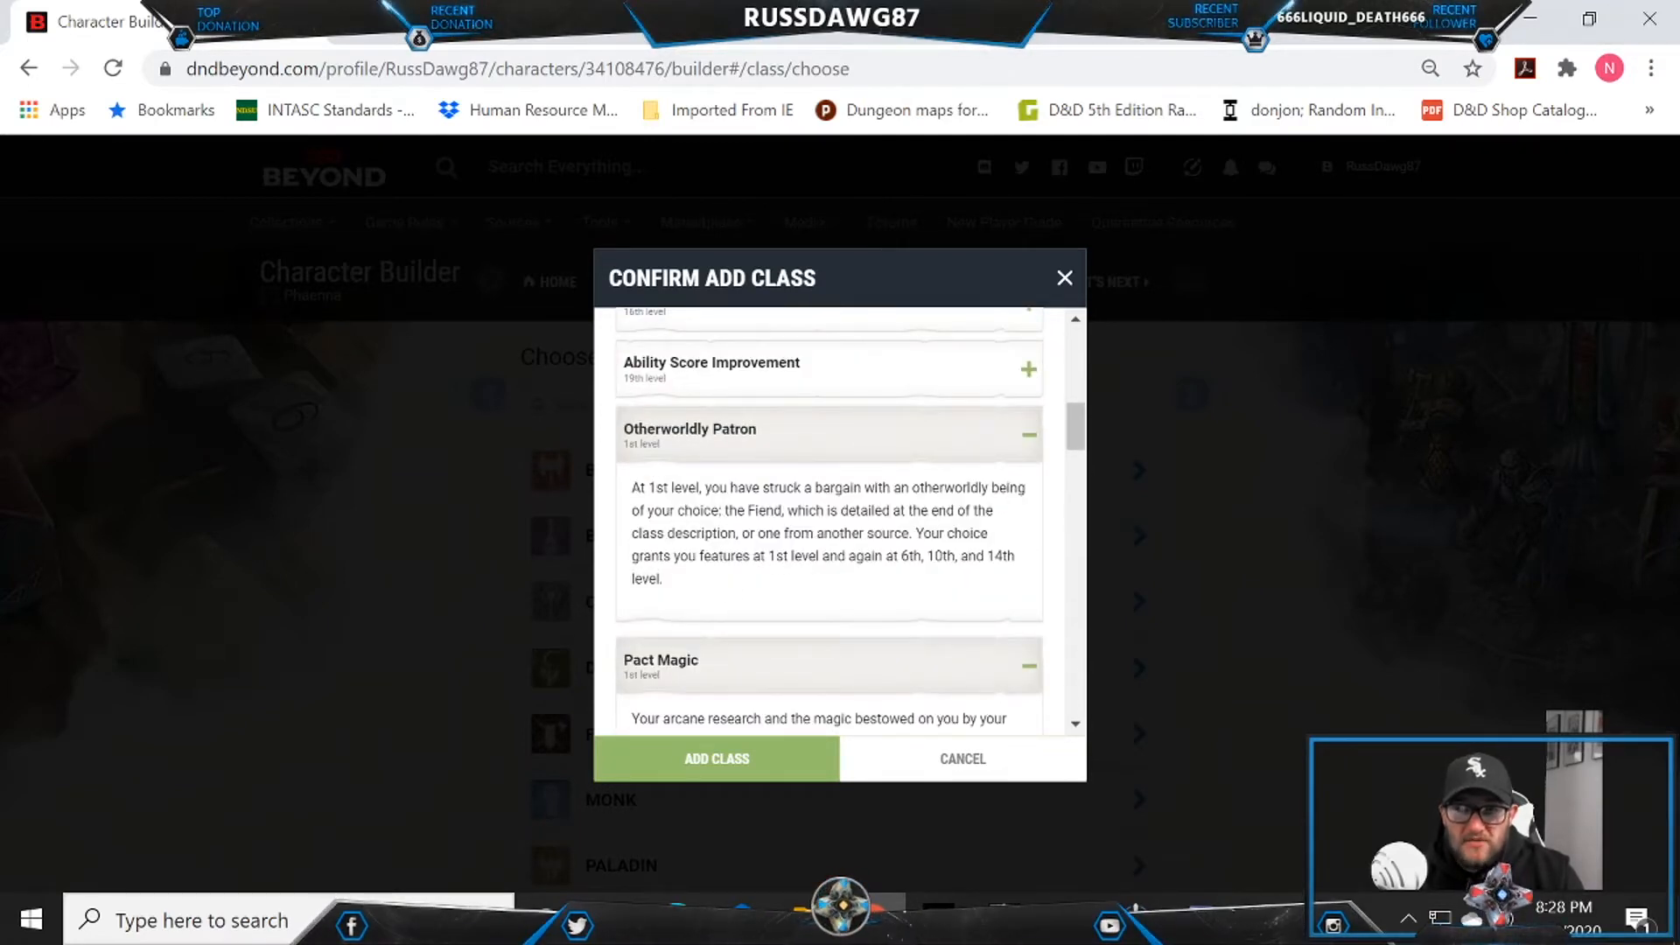
Step: Read the Warlock's features from Otherworldly Patron and Pact Magic through Pact Boon, Eldritch Master and the Mystic Arcanum levels, dismissing the disk space notification
scroll(763, 545, "down", 1)
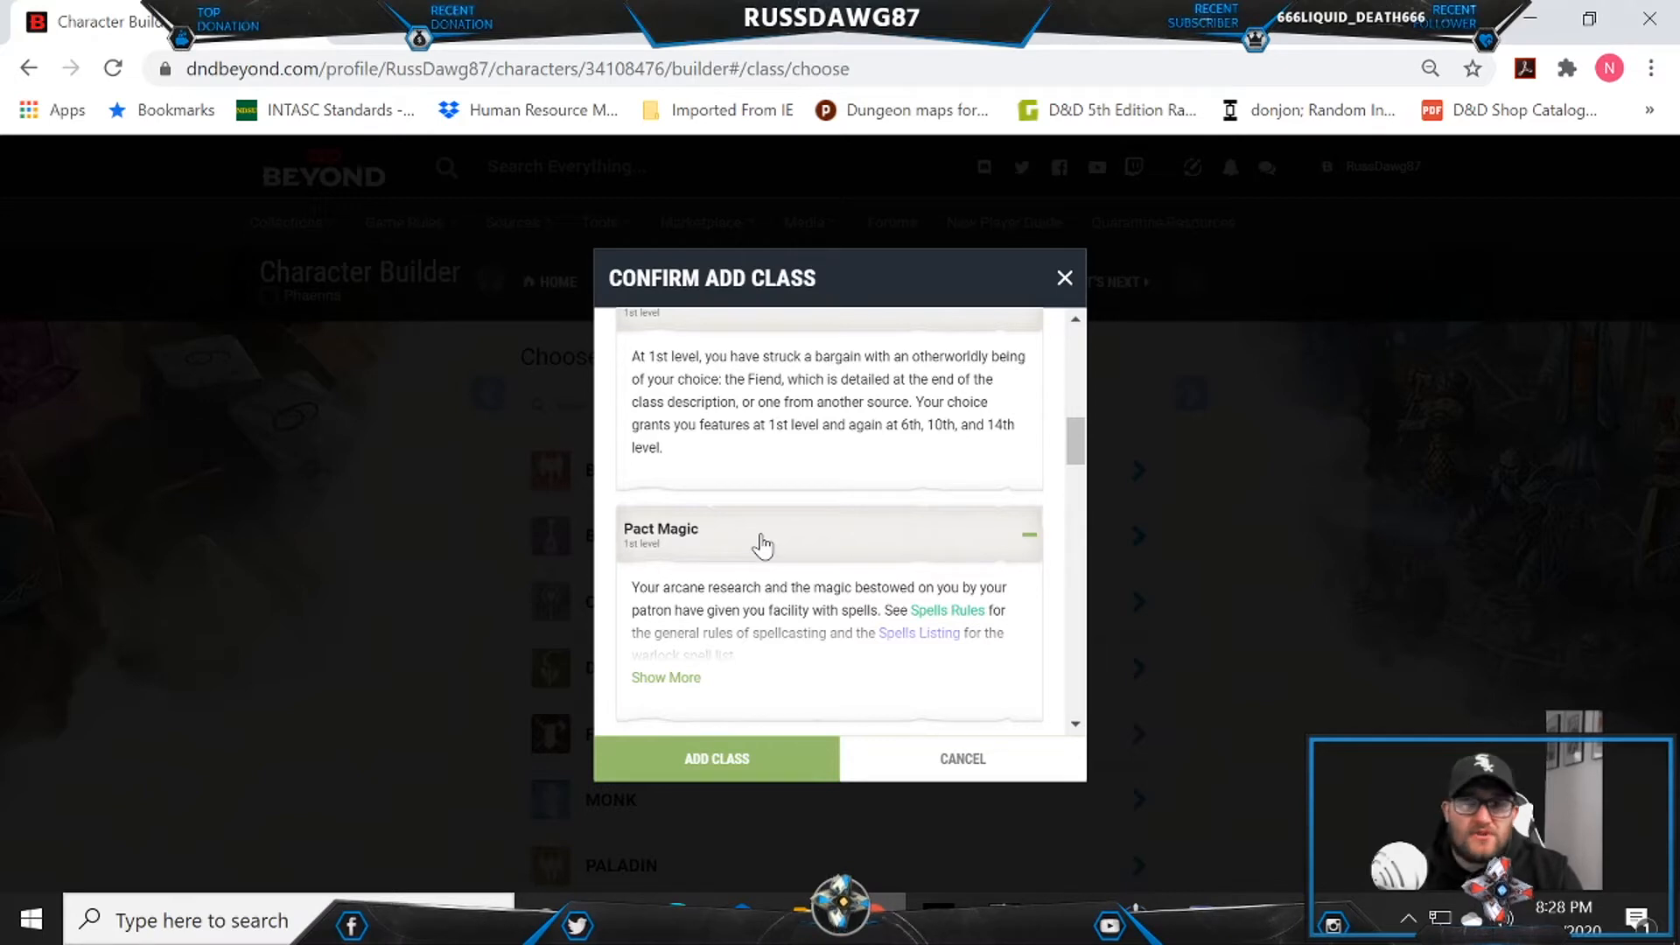
scroll(775, 561, "down", 3)
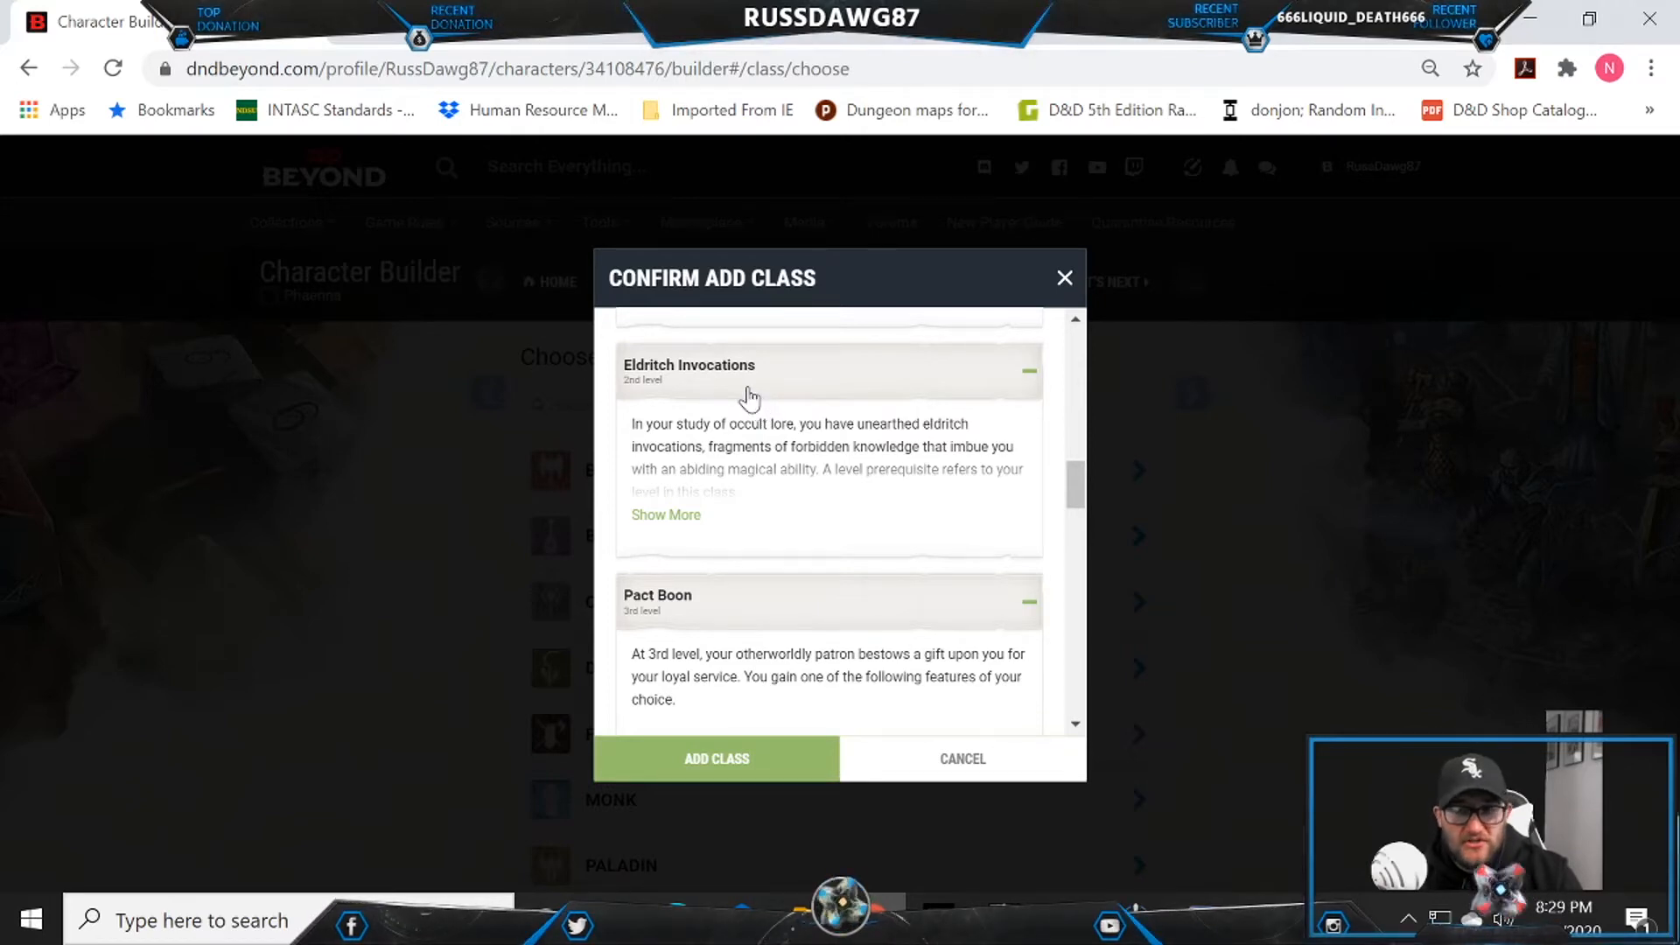
scroll(747, 630, "down", 3)
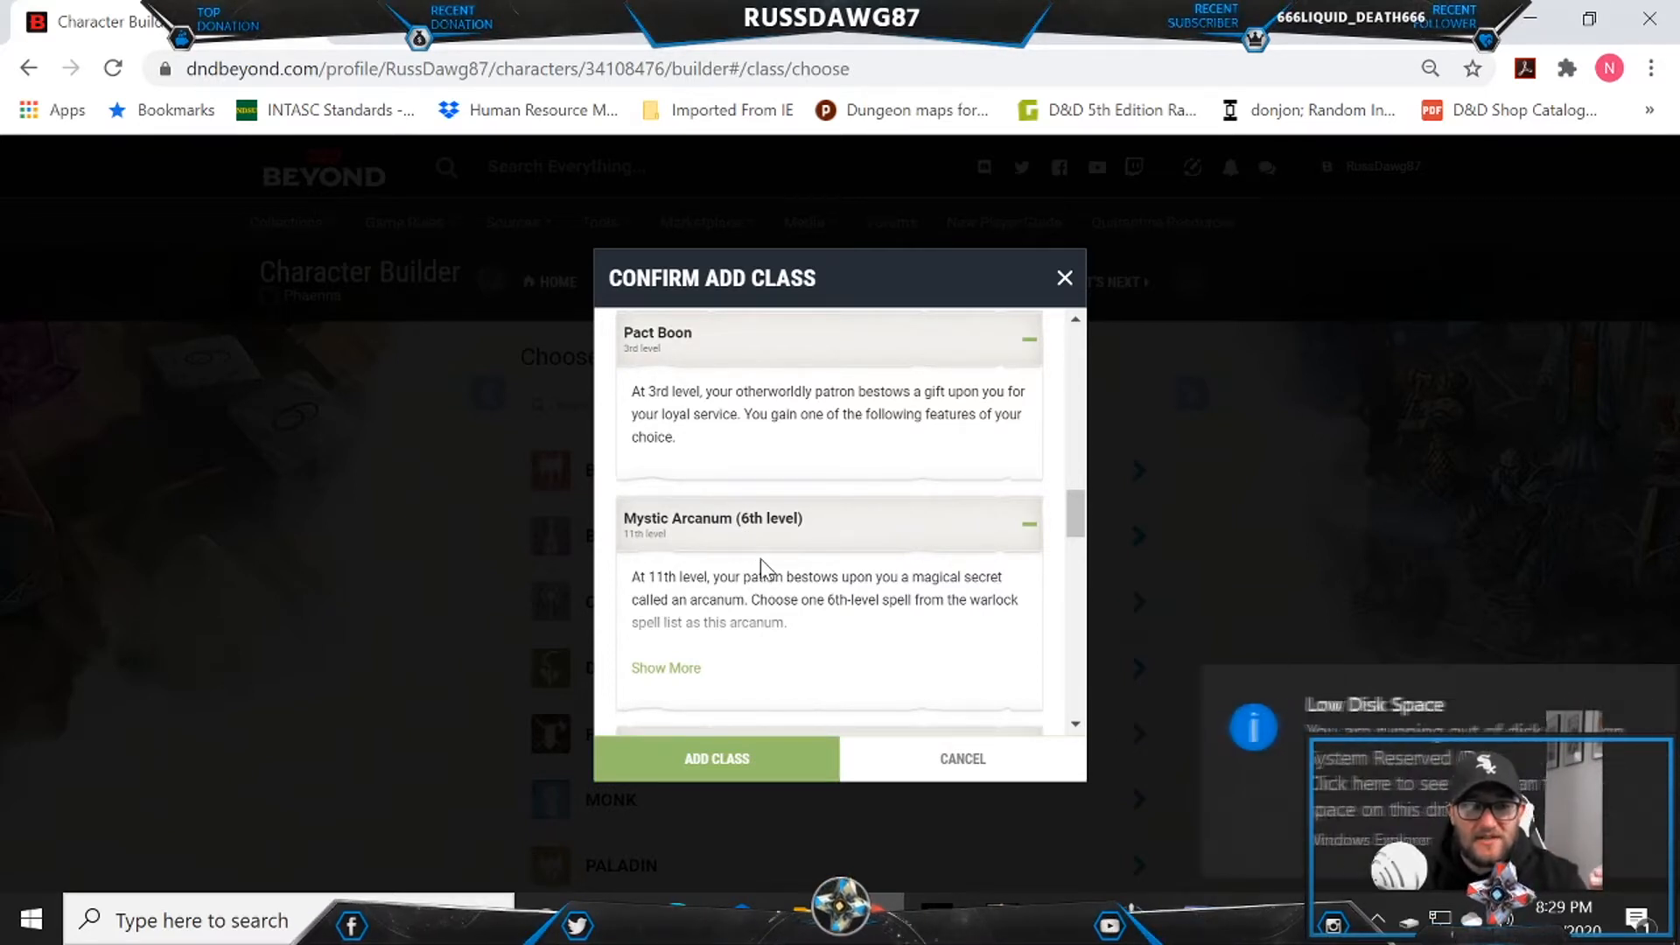
left_click(1632, 689)
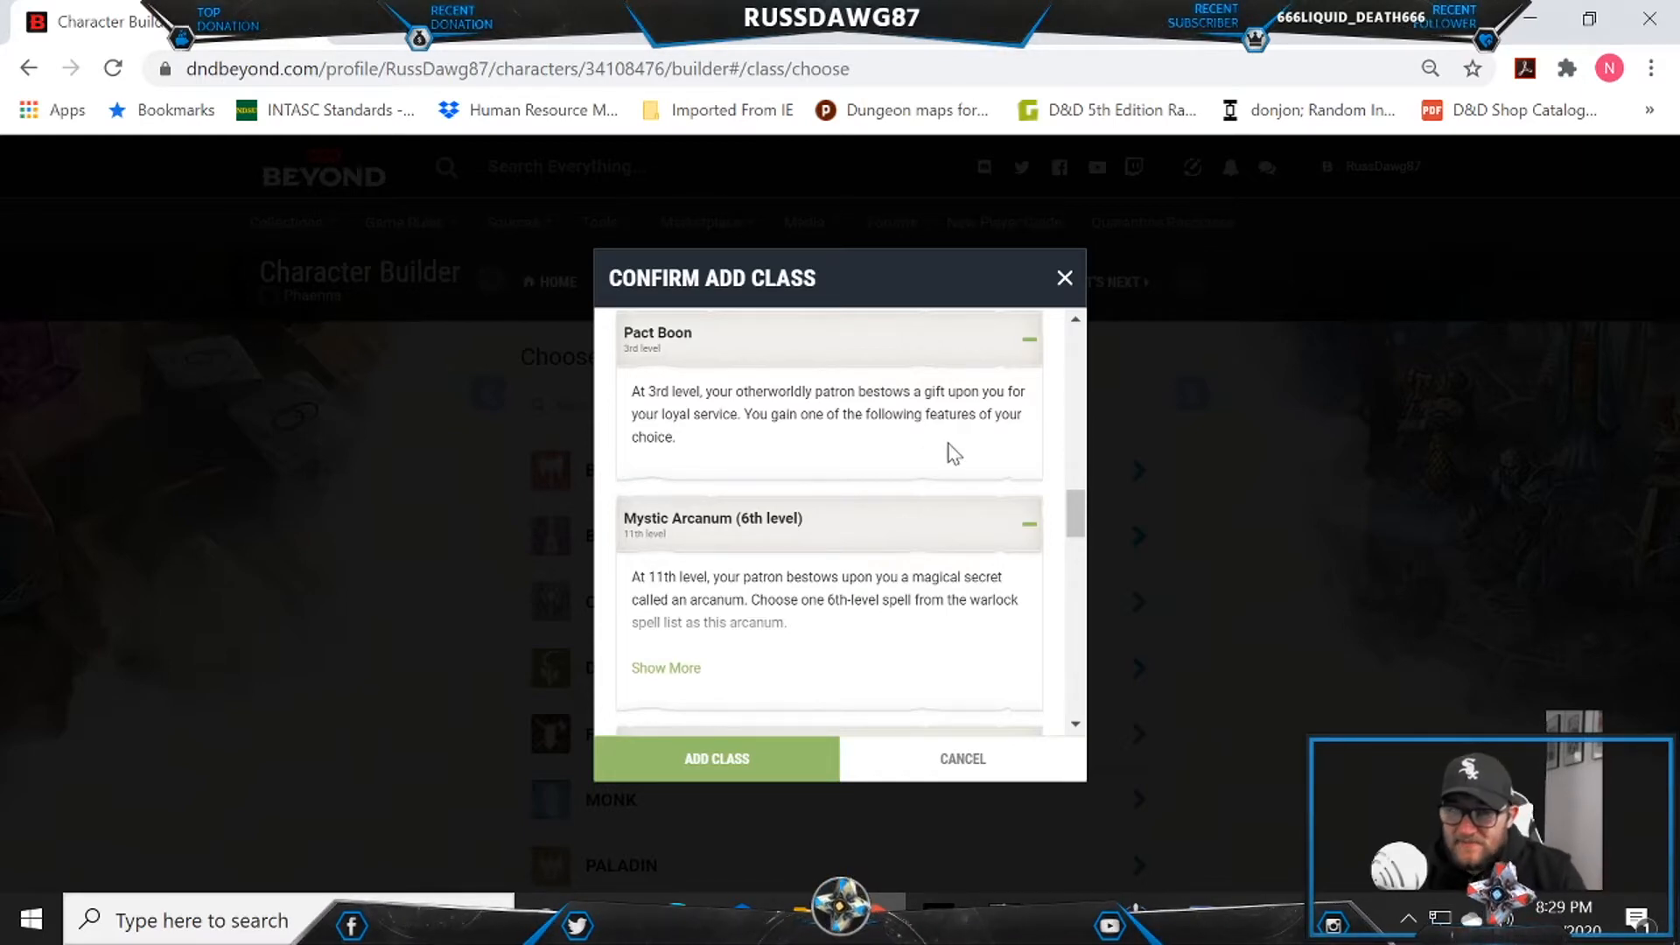
scroll(949, 450, "down", 5)
scroll(827, 372, "up", 3)
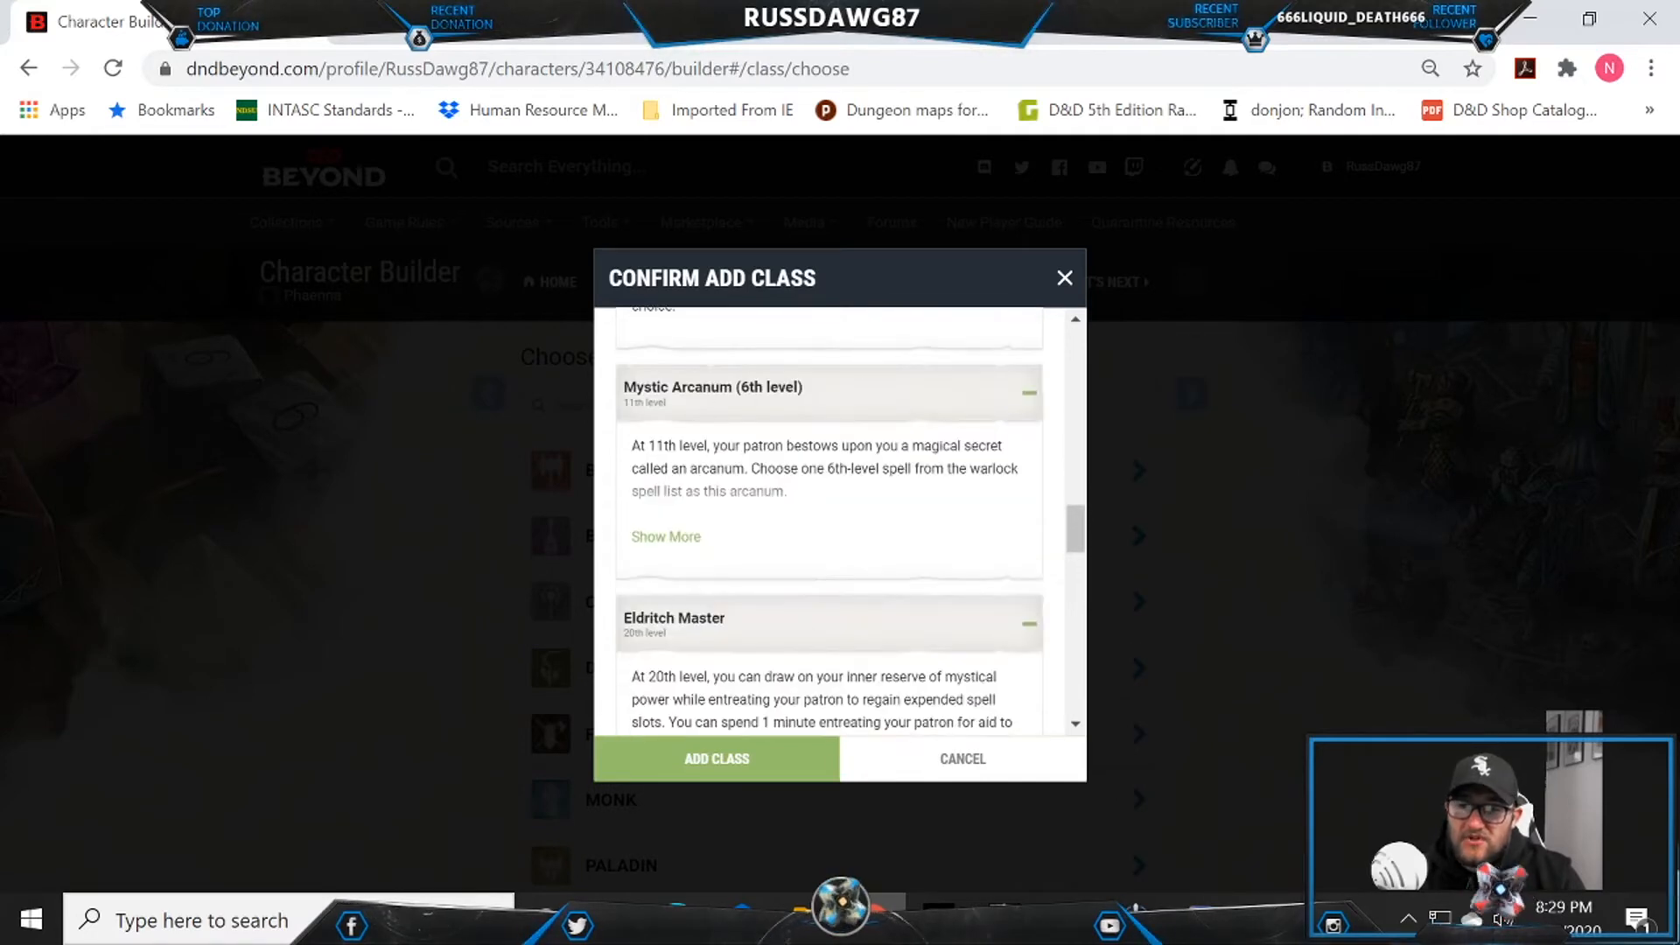
scroll(784, 437, "up", 3)
scroll(758, 523, "down", 6)
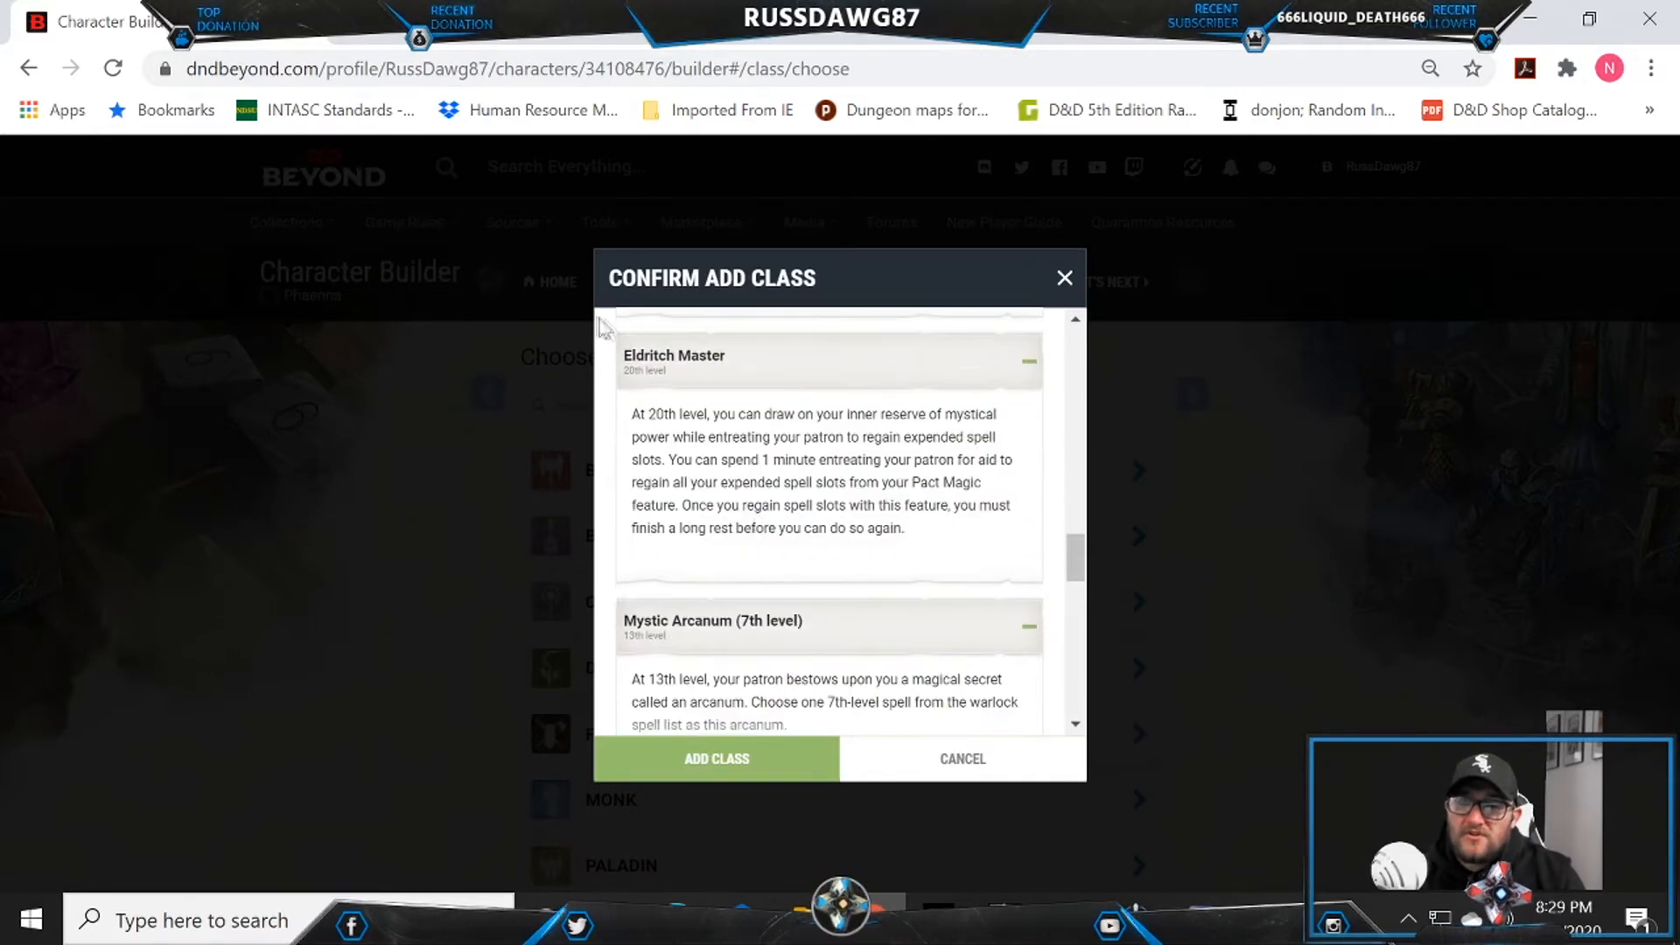
scroll(837, 571, "down", 2)
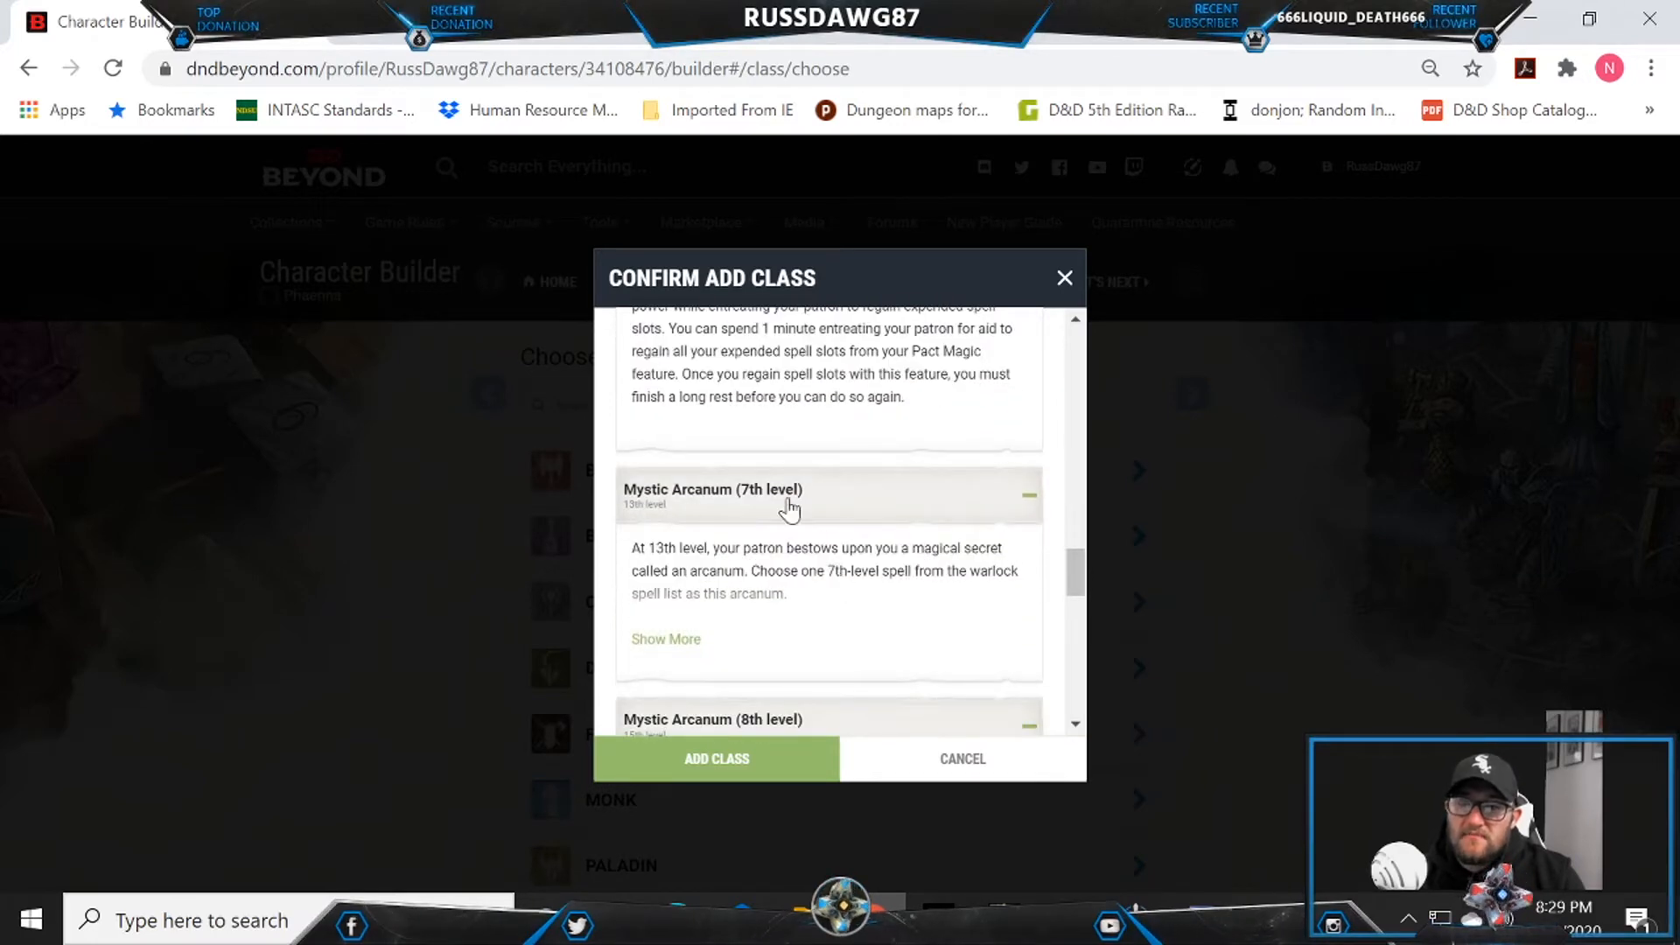
scroll(785, 637, "down", 4)
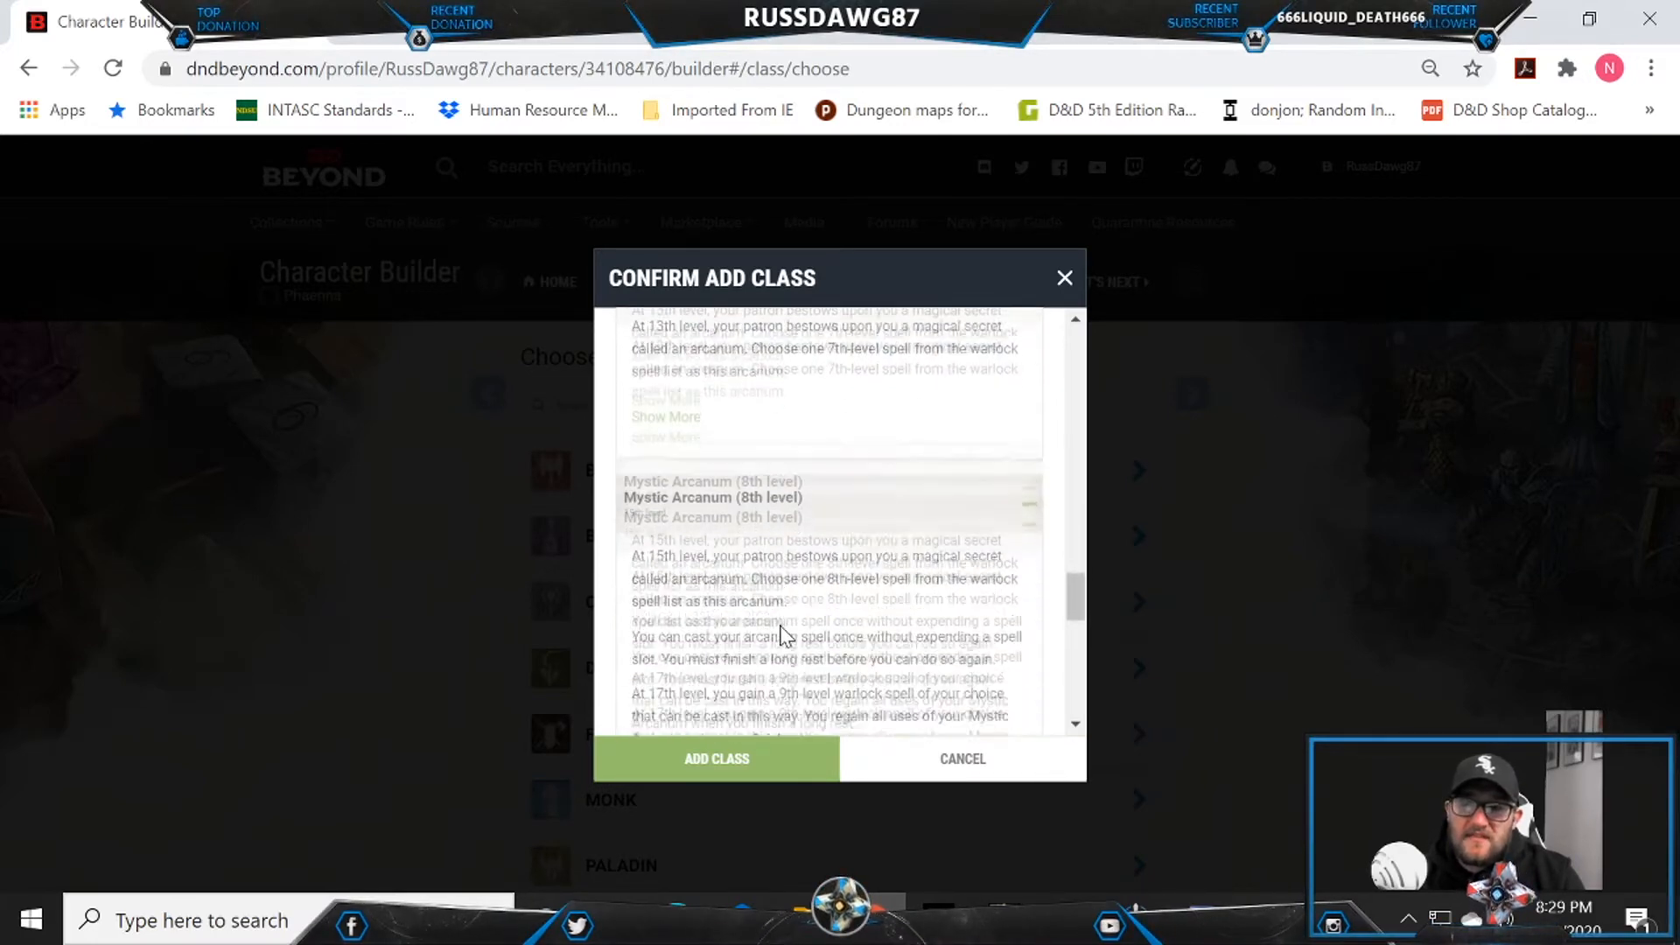
scroll(783, 359, "down", 6)
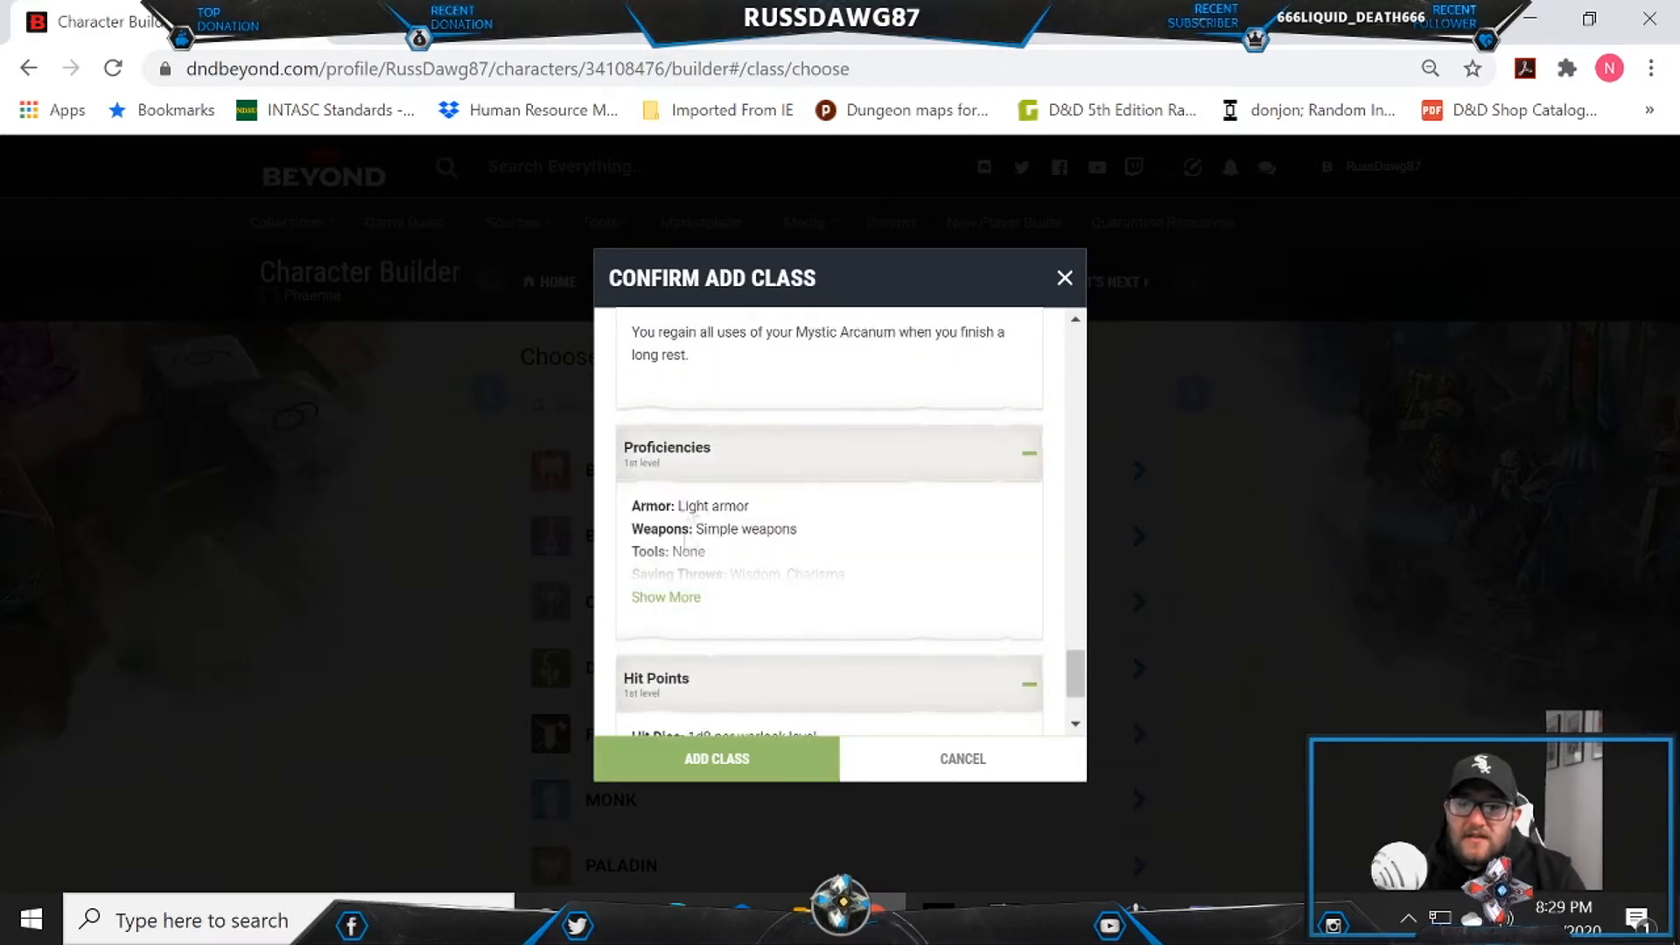
Step: Read the Warlock's full proficiencies and hit point rules, and add Warlock as the character's class
left_click(667, 597)
scroll(832, 473, "down", 2)
scroll(881, 464, "up", 2)
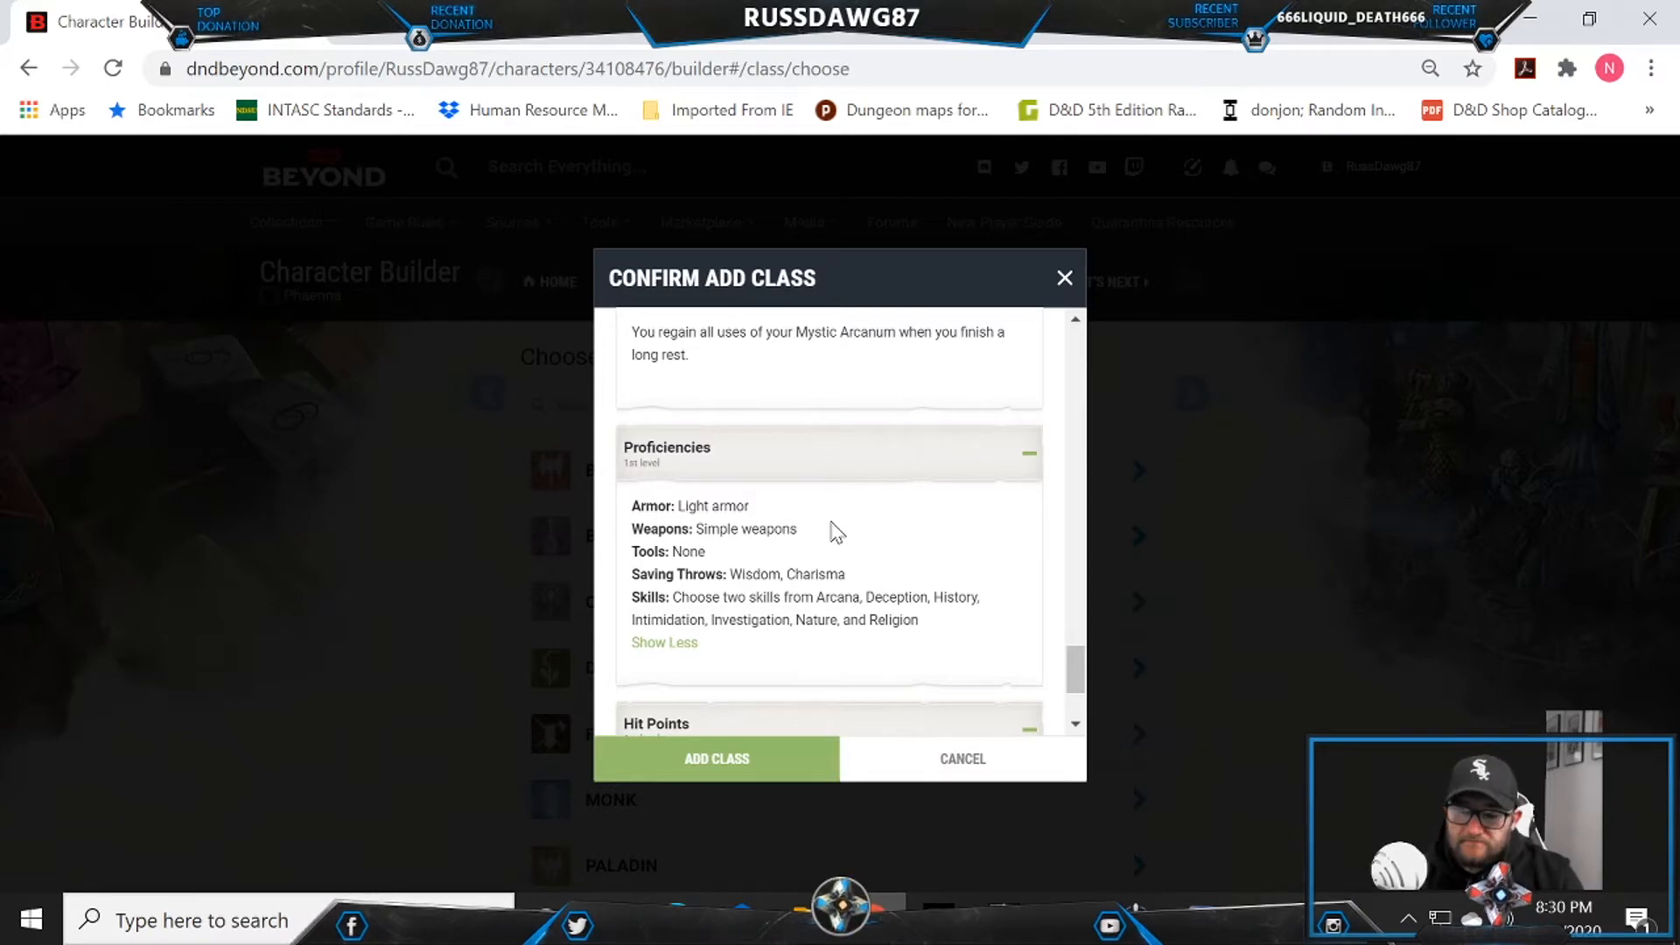
scroll(837, 531, "down", 2)
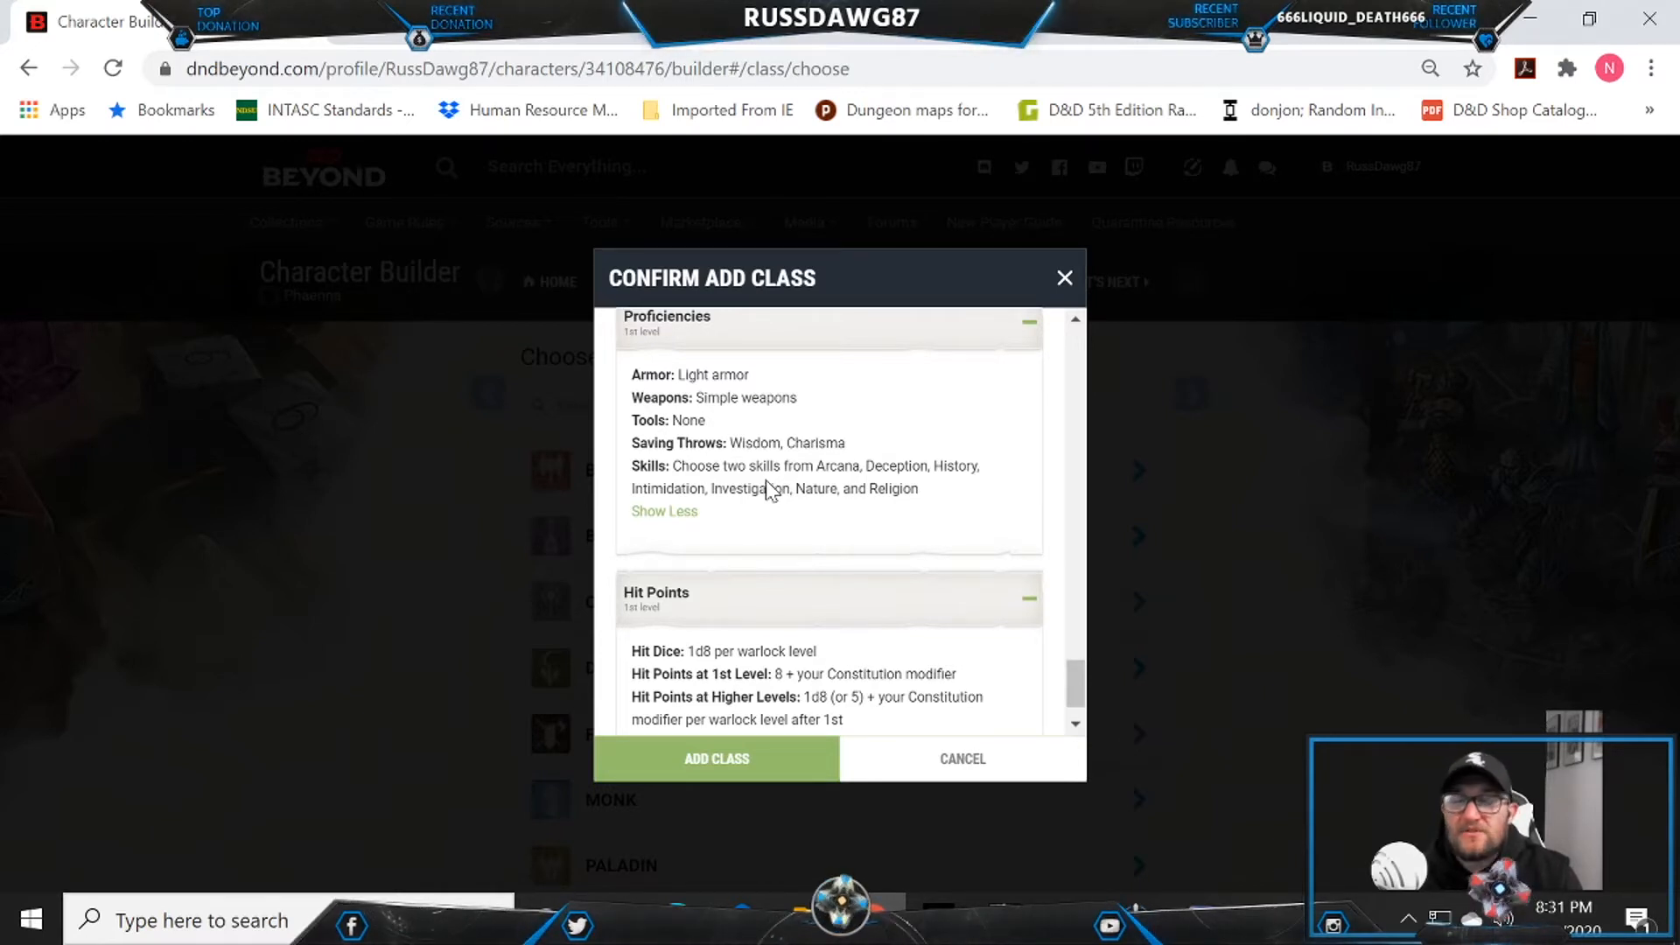
scroll(771, 489, "down", 1)
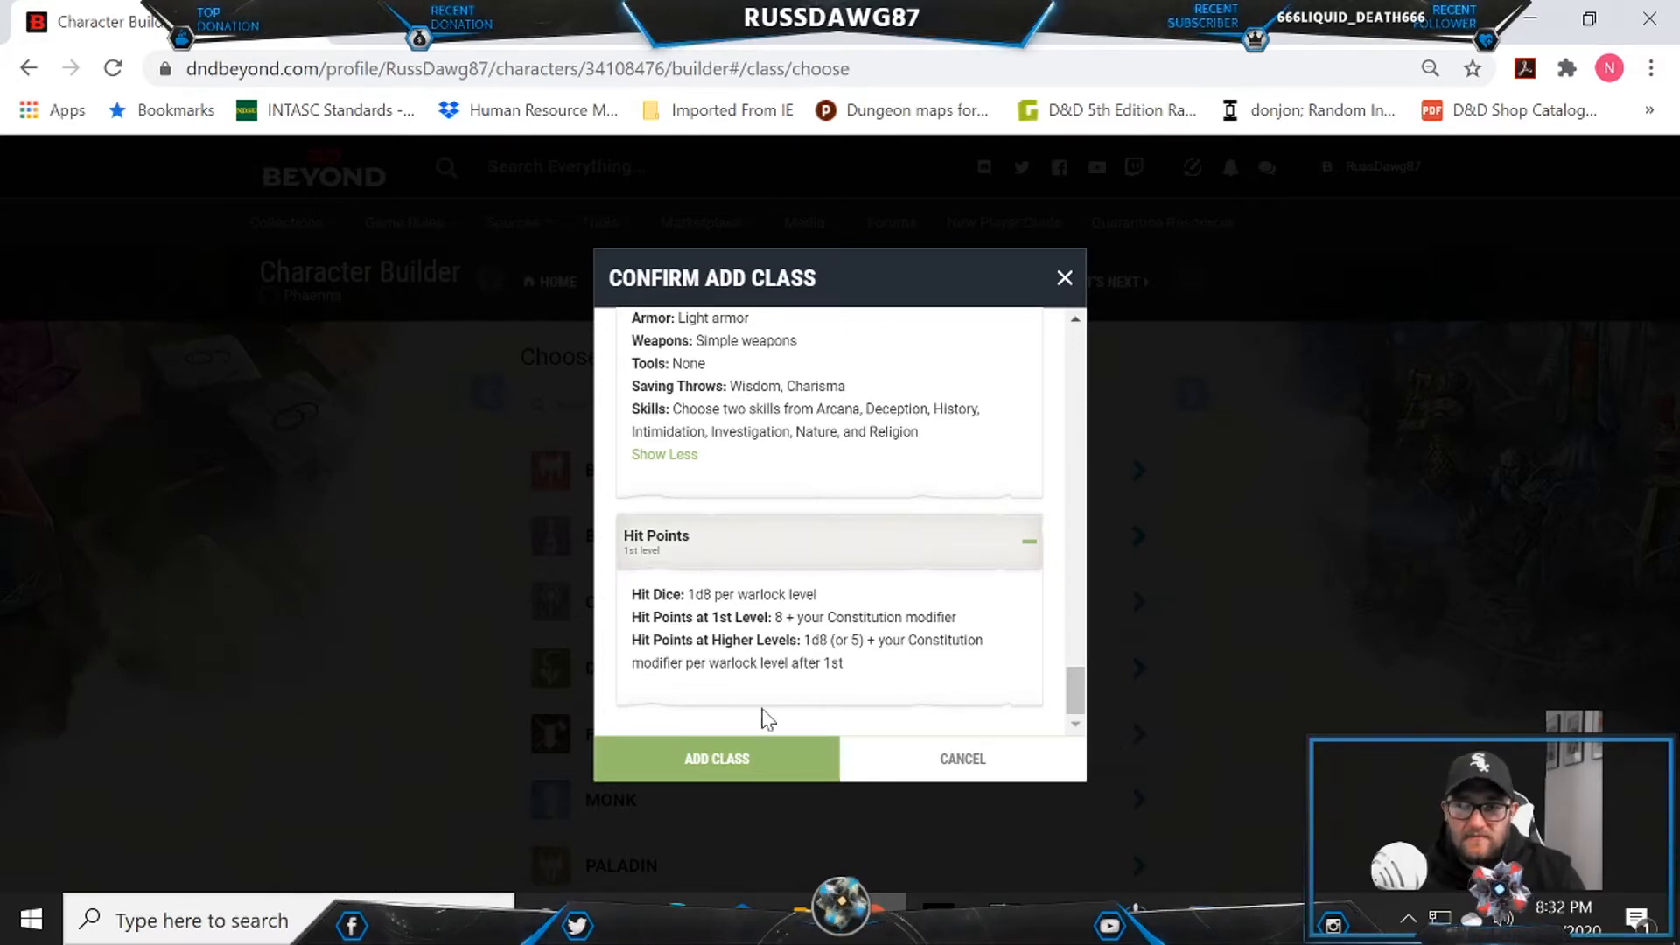
left_click(750, 767)
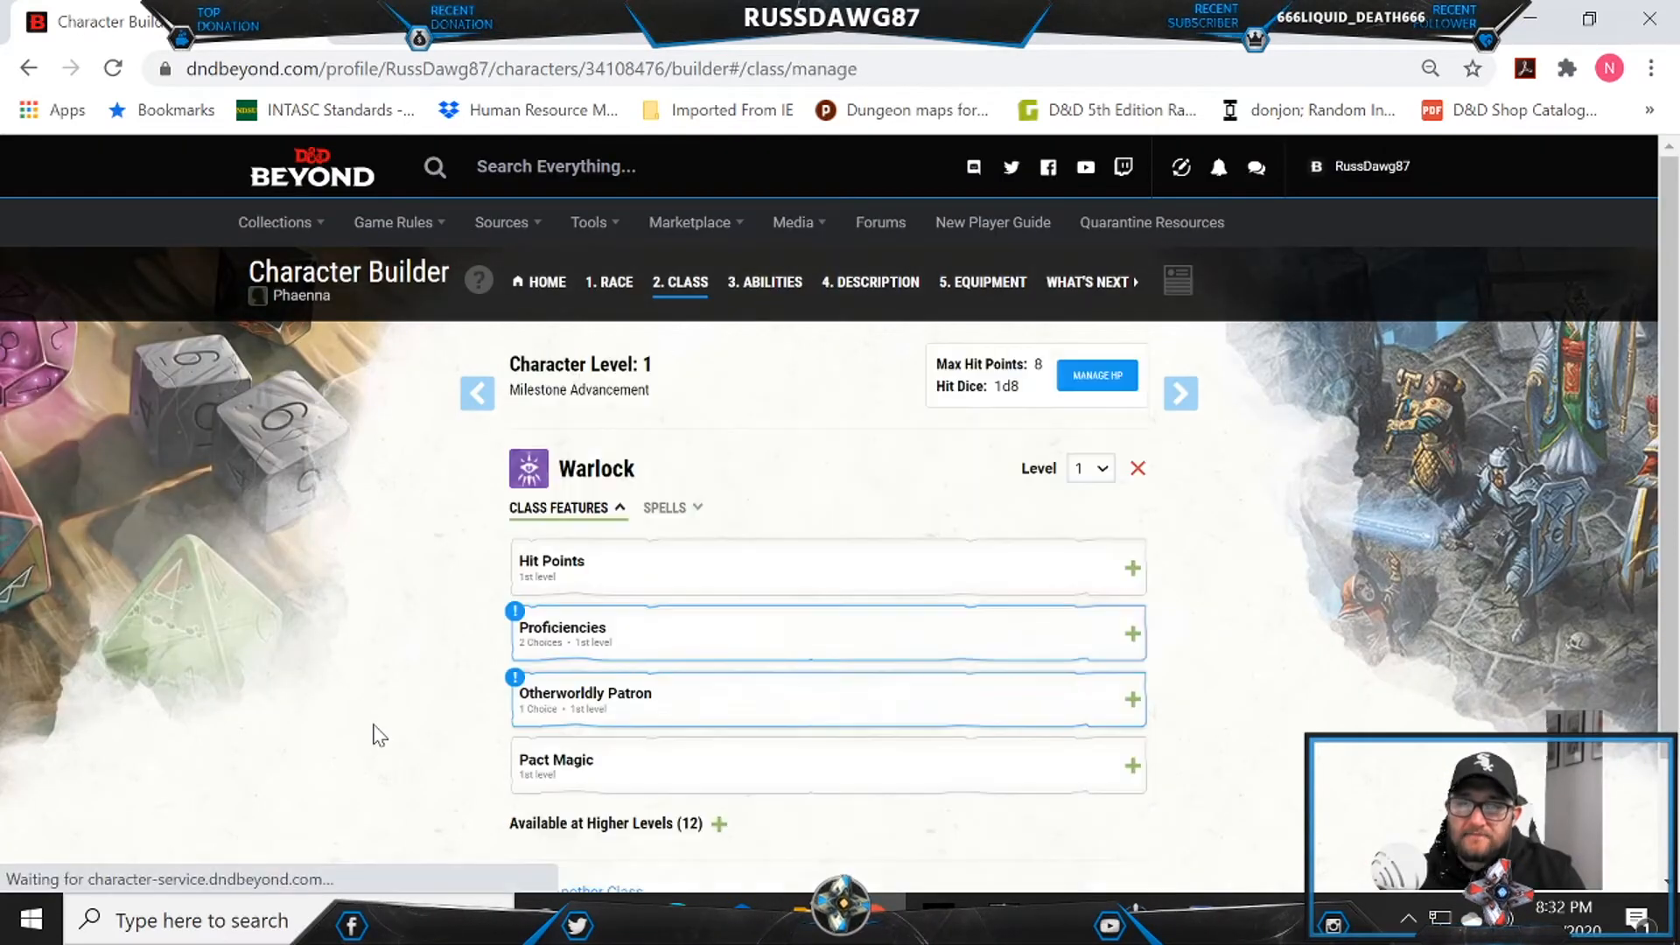
Step: Choose History and Investigation as the two Warlock skill proficiencies
scroll(367, 726, "down", 2)
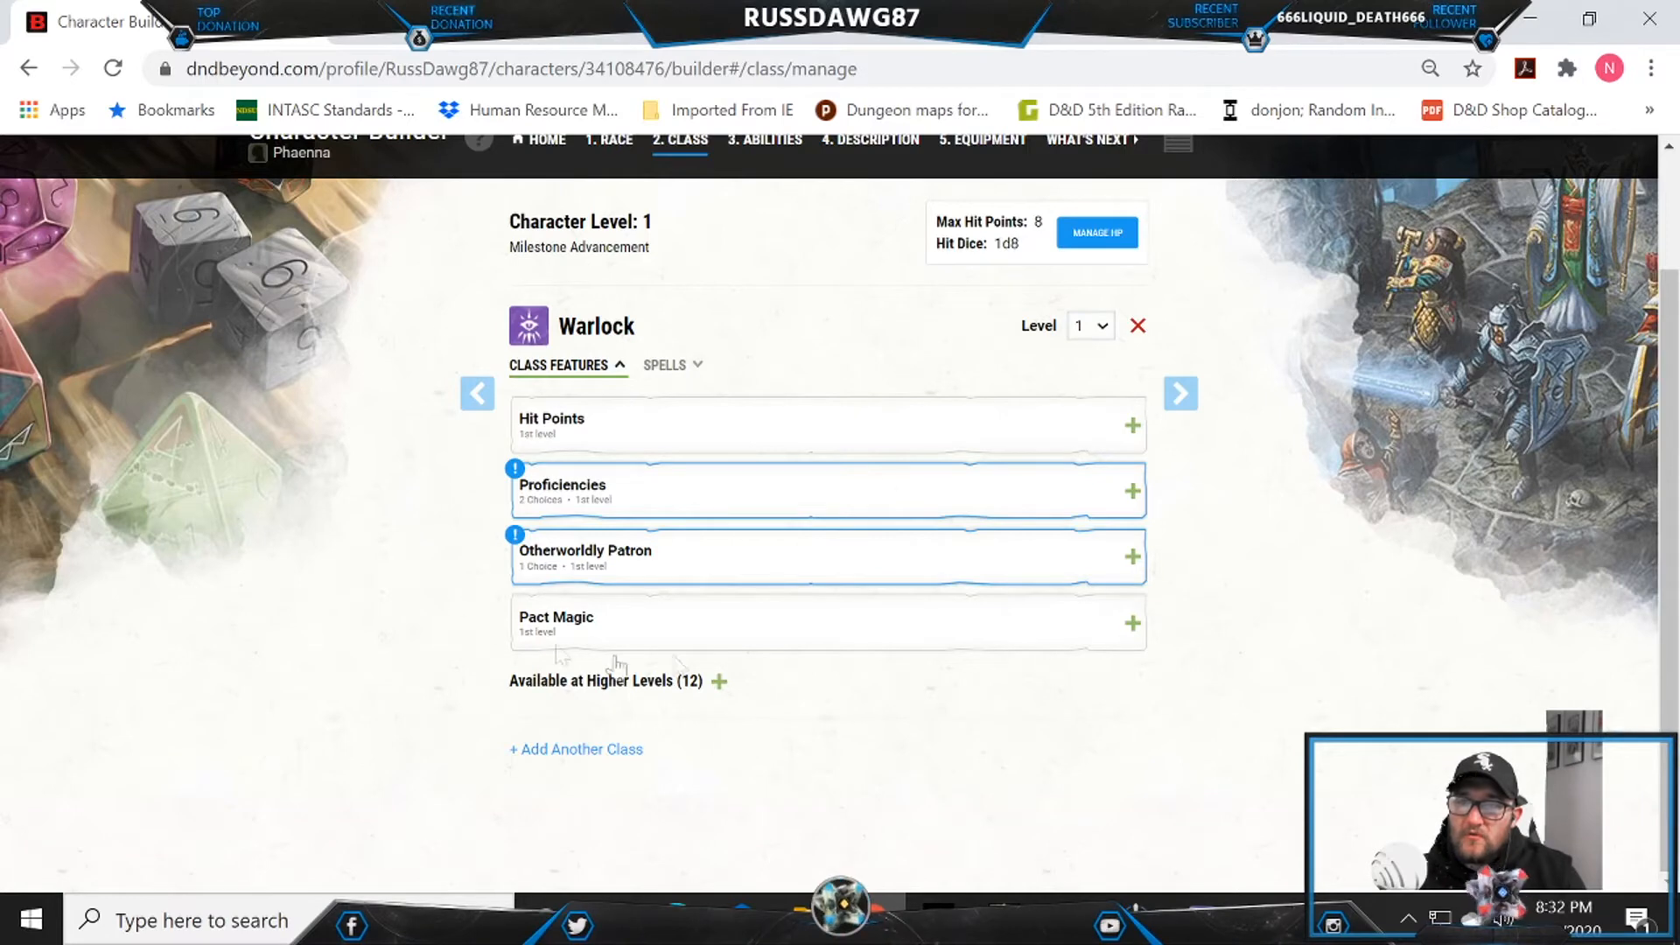
left_click(663, 493)
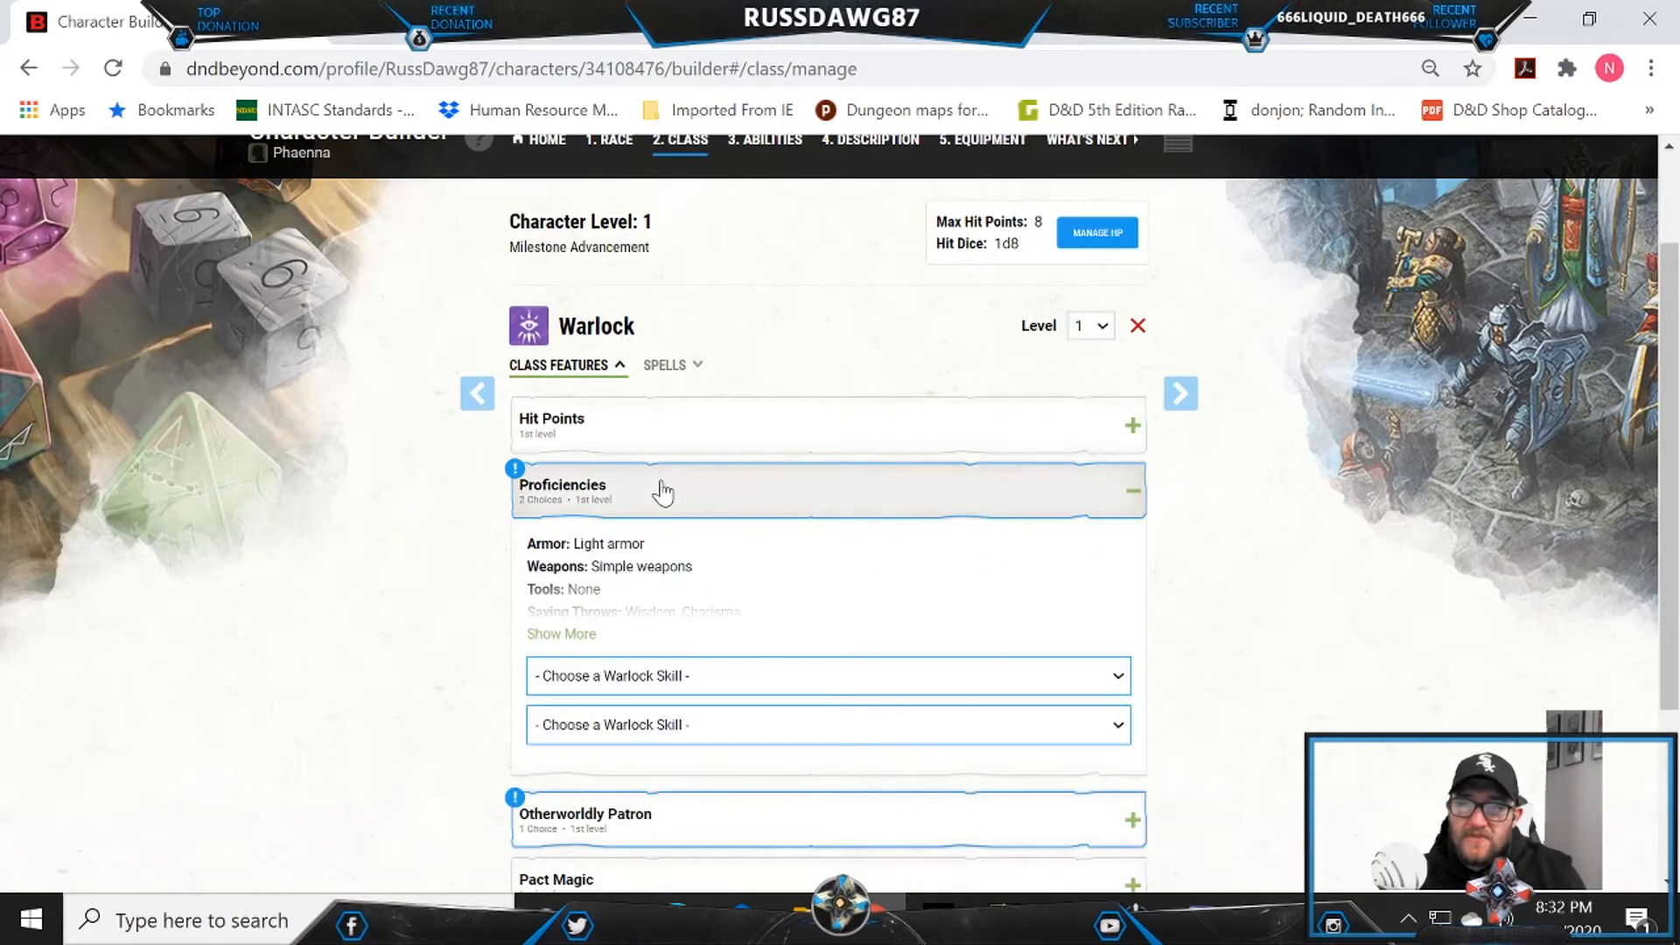
scroll(359, 517, "down", 2)
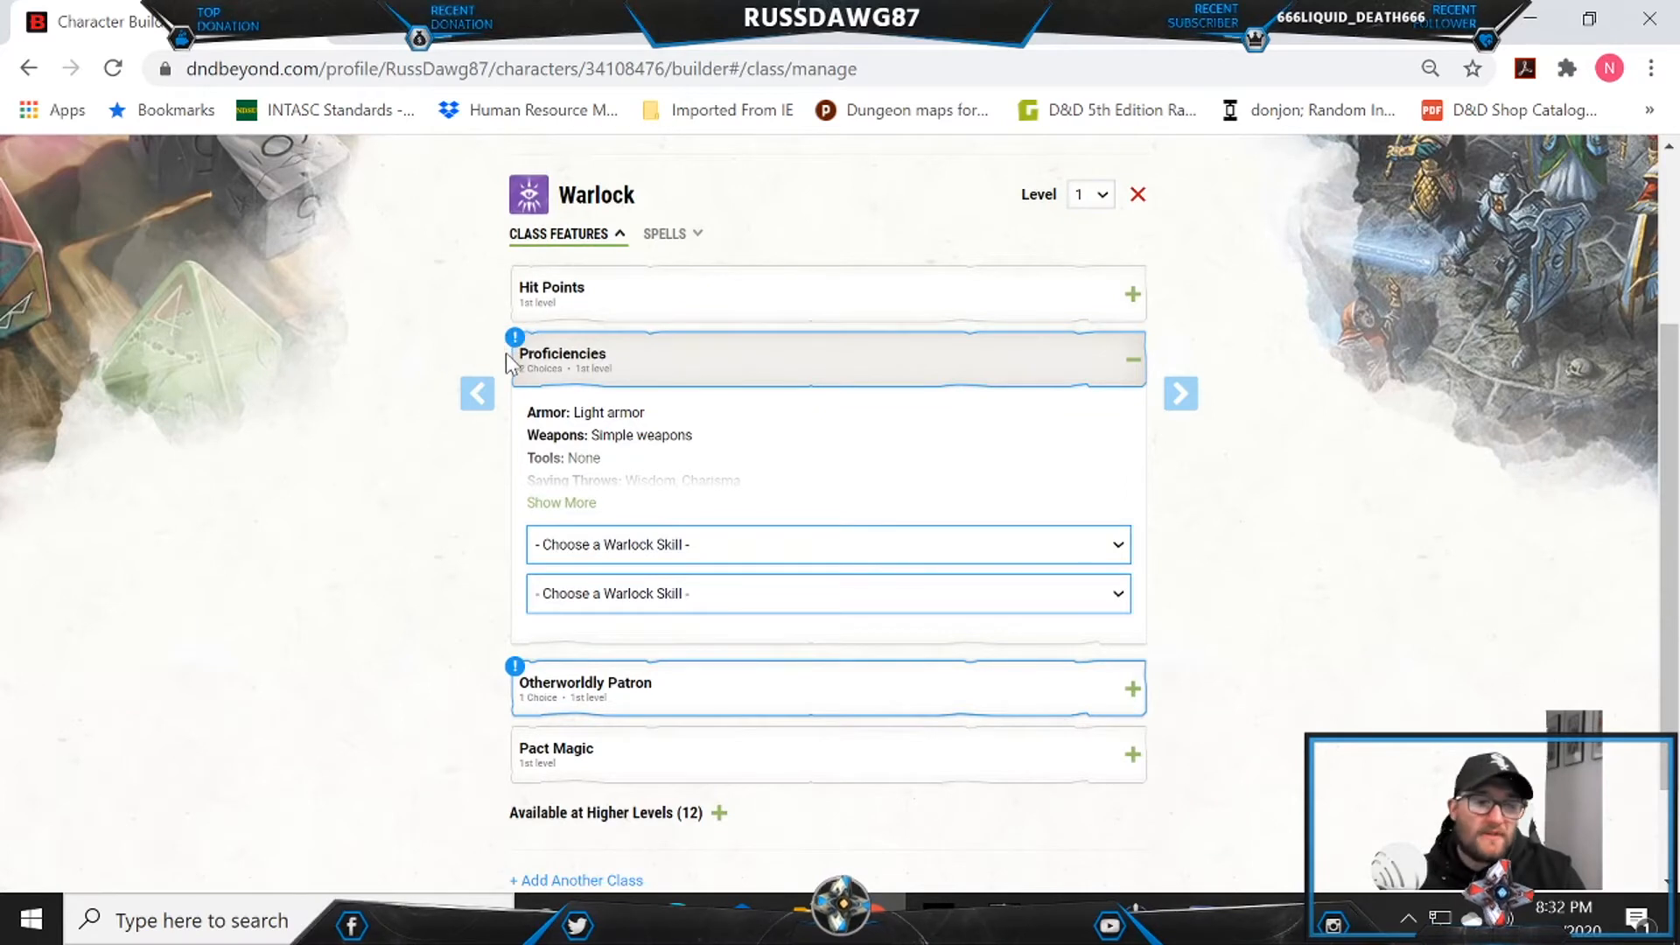
left_click(628, 544)
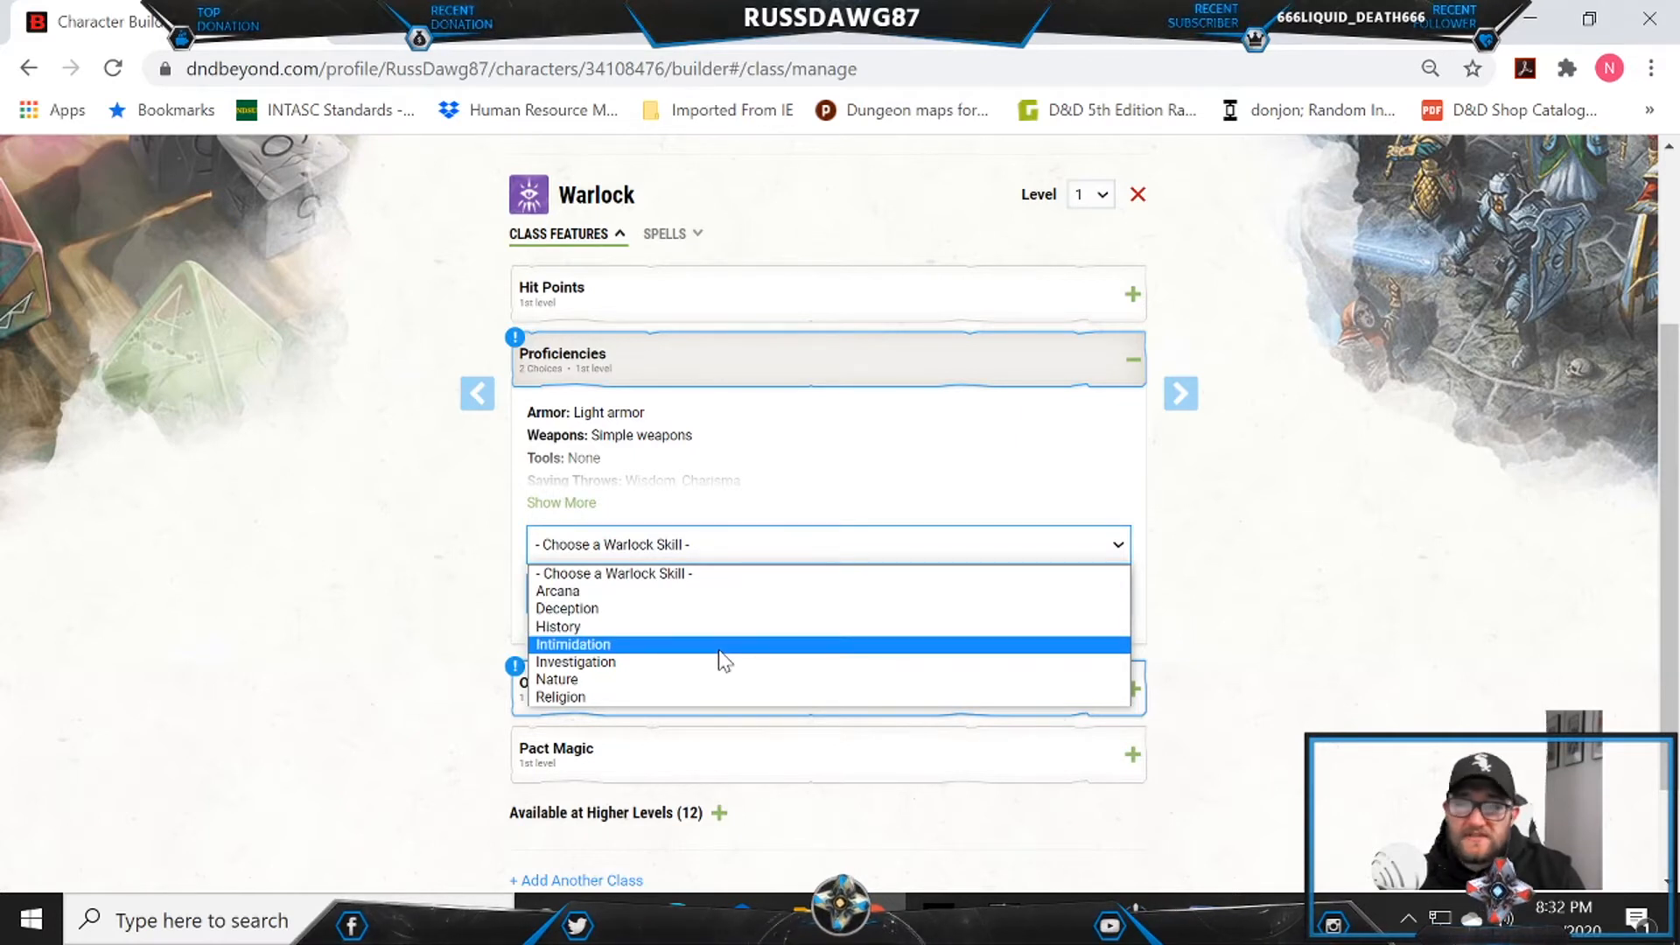
left_click(667, 626)
left_click(670, 611)
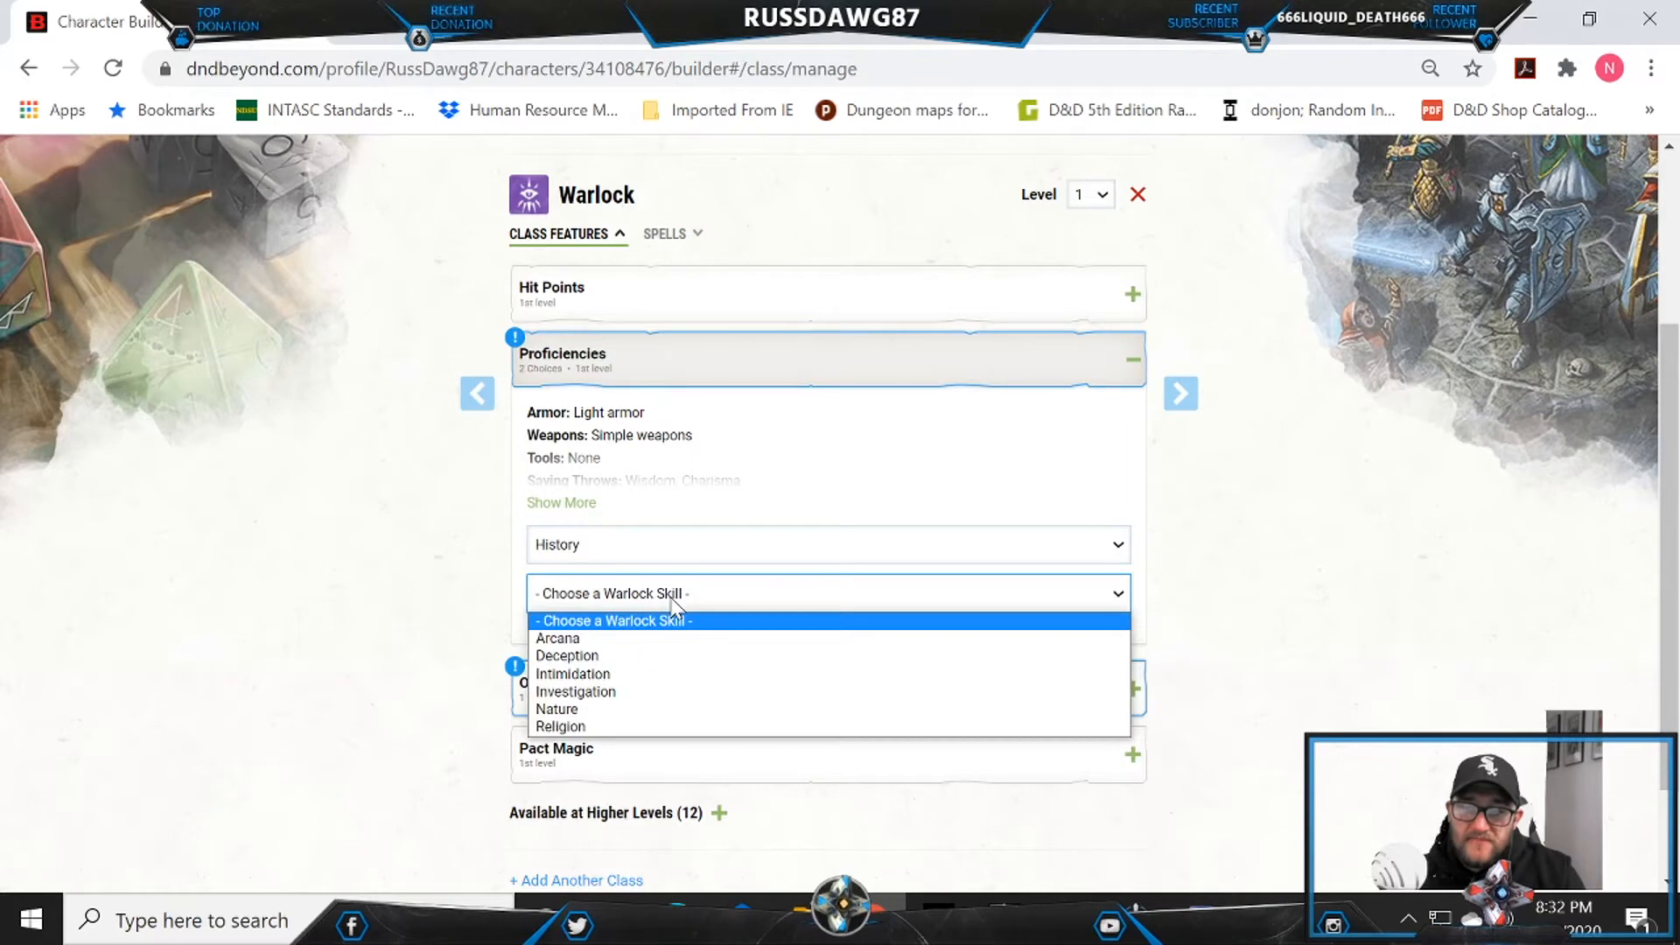
left_click(606, 693)
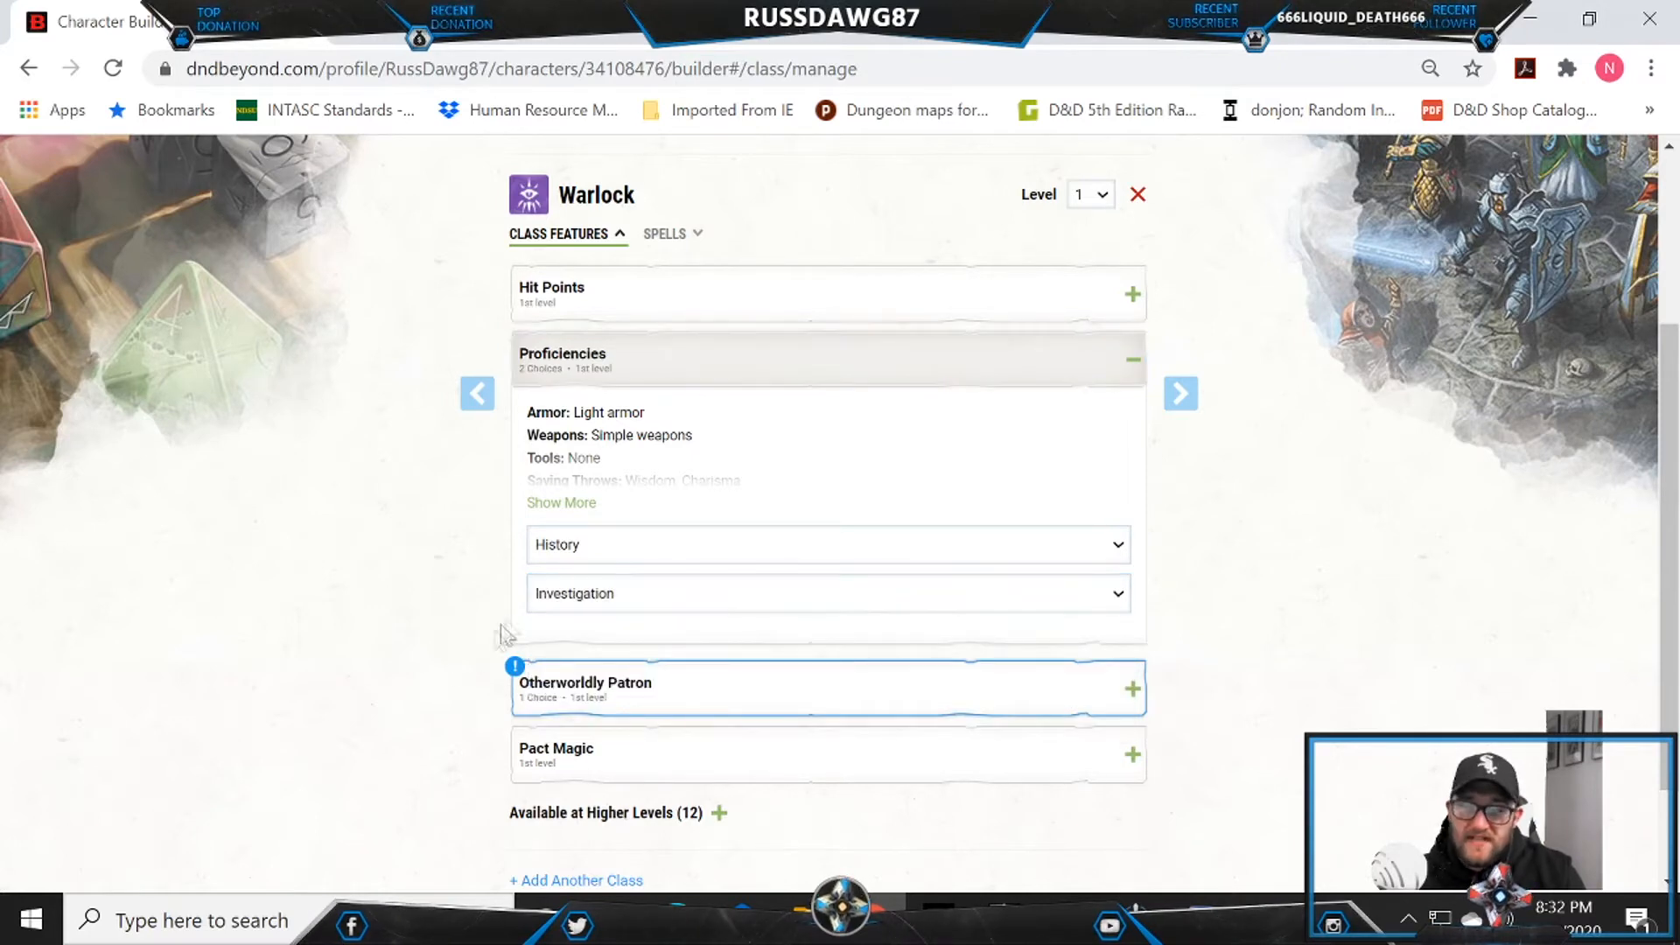
Step: Set the Warlock's Otherworldly Patron to The Great Old One
scroll(481, 663, "down", 1)
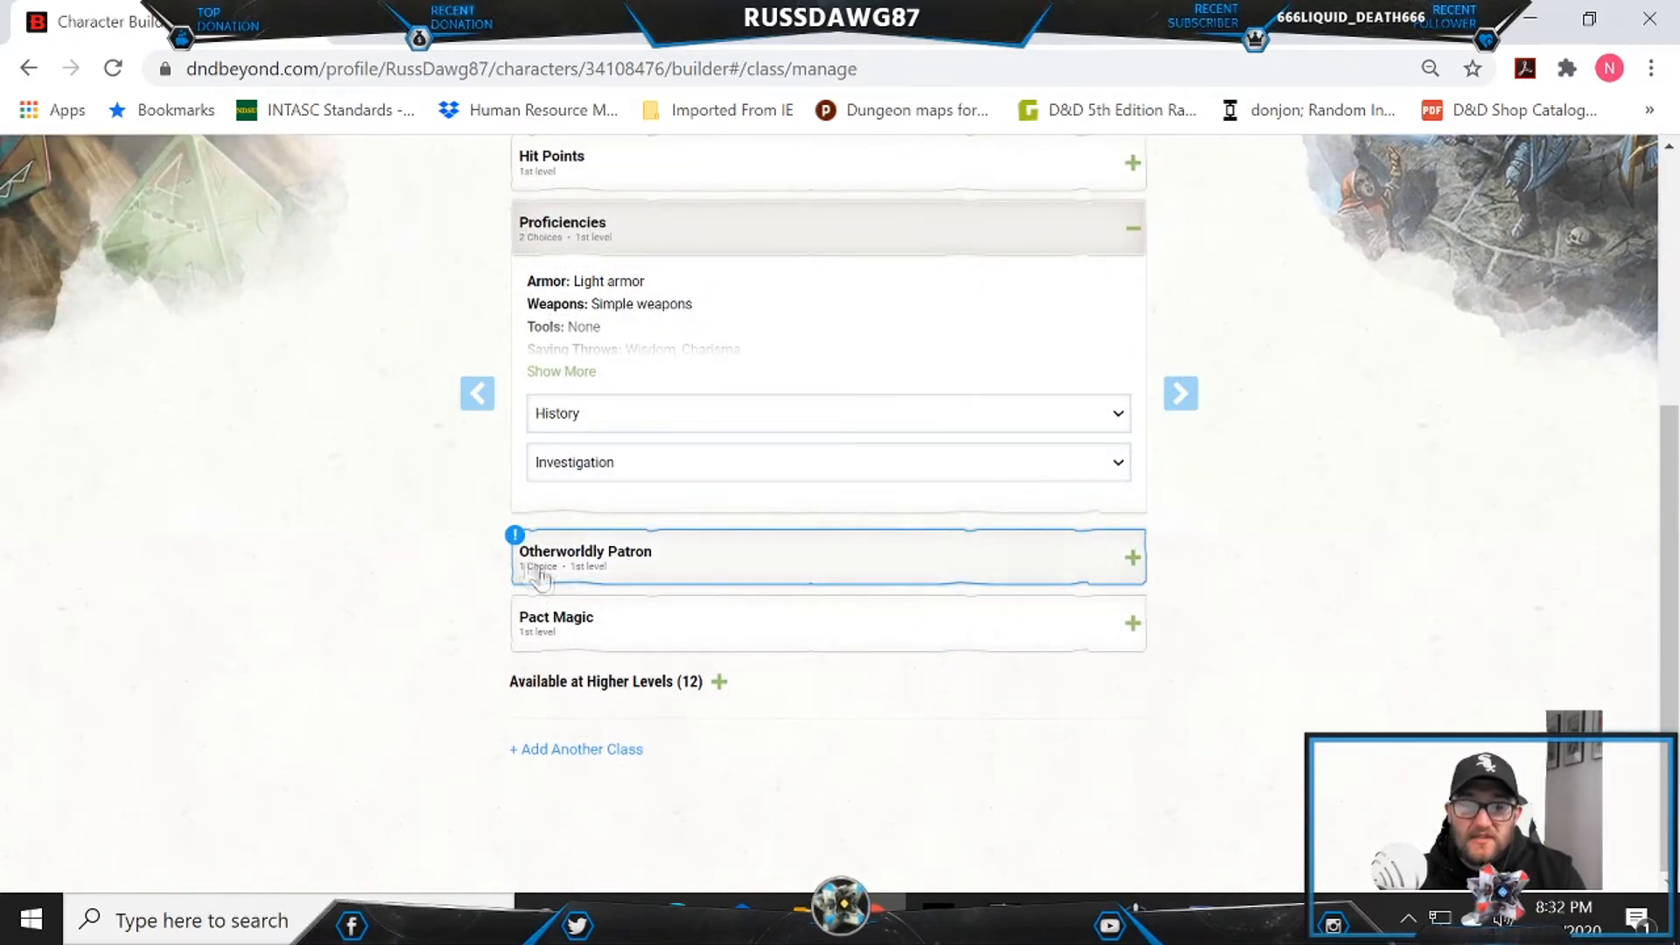
left_click(590, 560)
scroll(402, 638, "down", 2)
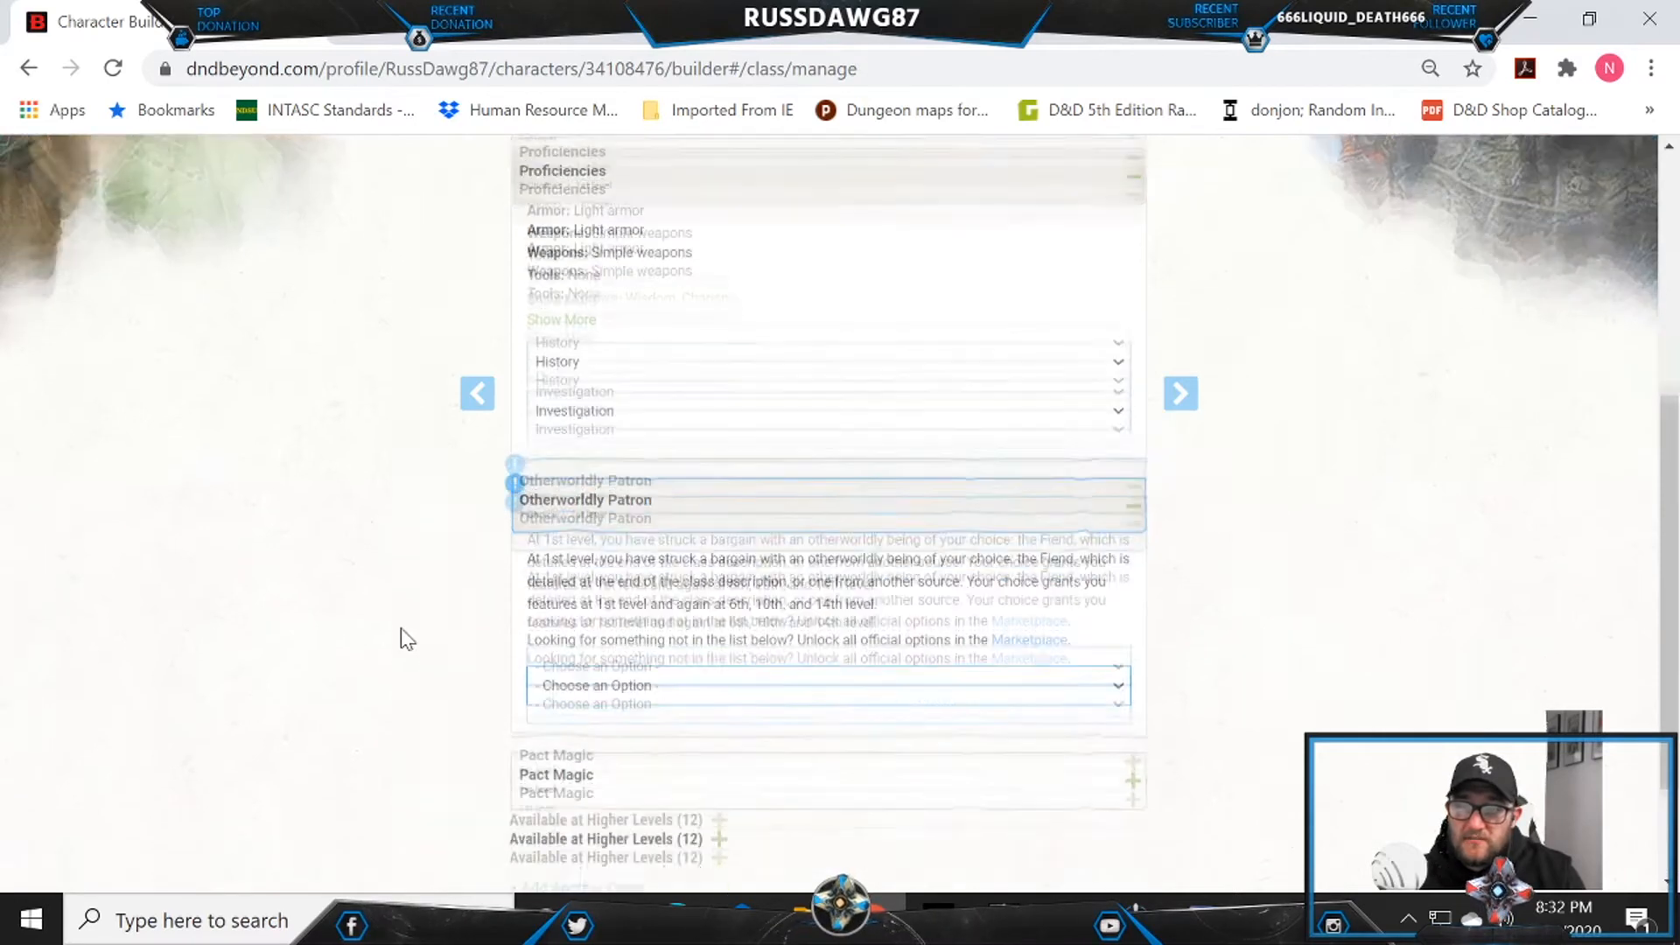
left_click(587, 530)
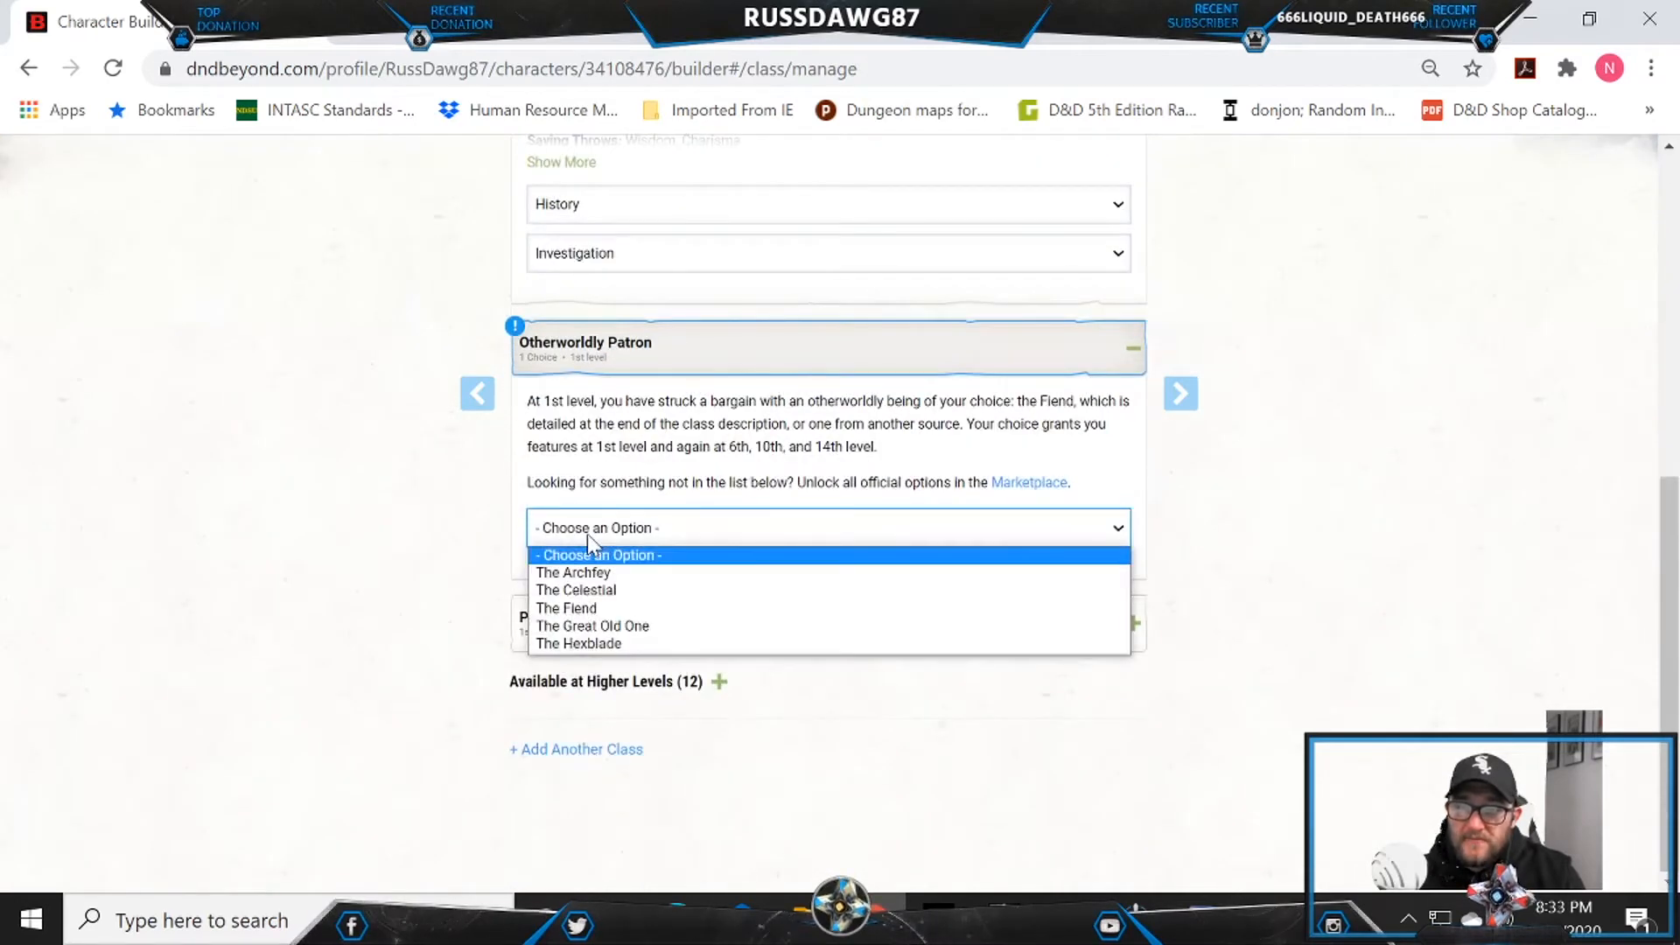
left_click(632, 627)
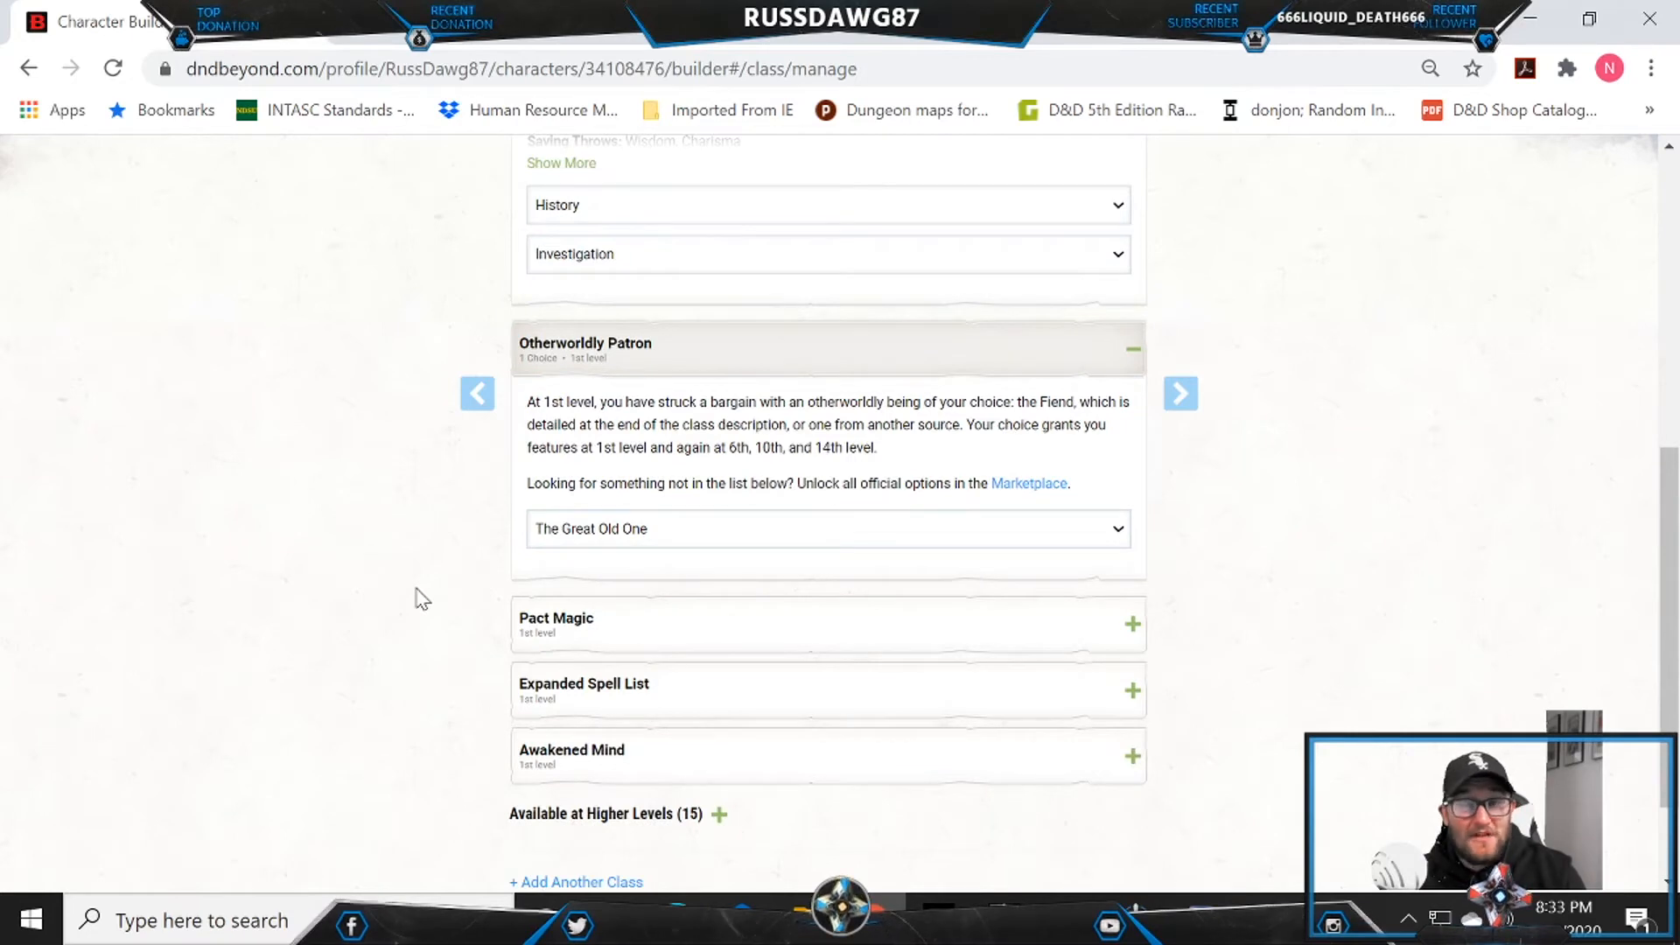
Step: Read the 1st-level Pact Magic, Expanded Spell List and Awakened Mind features, including the full table of Great Old One expanded spells
left_click(788, 648)
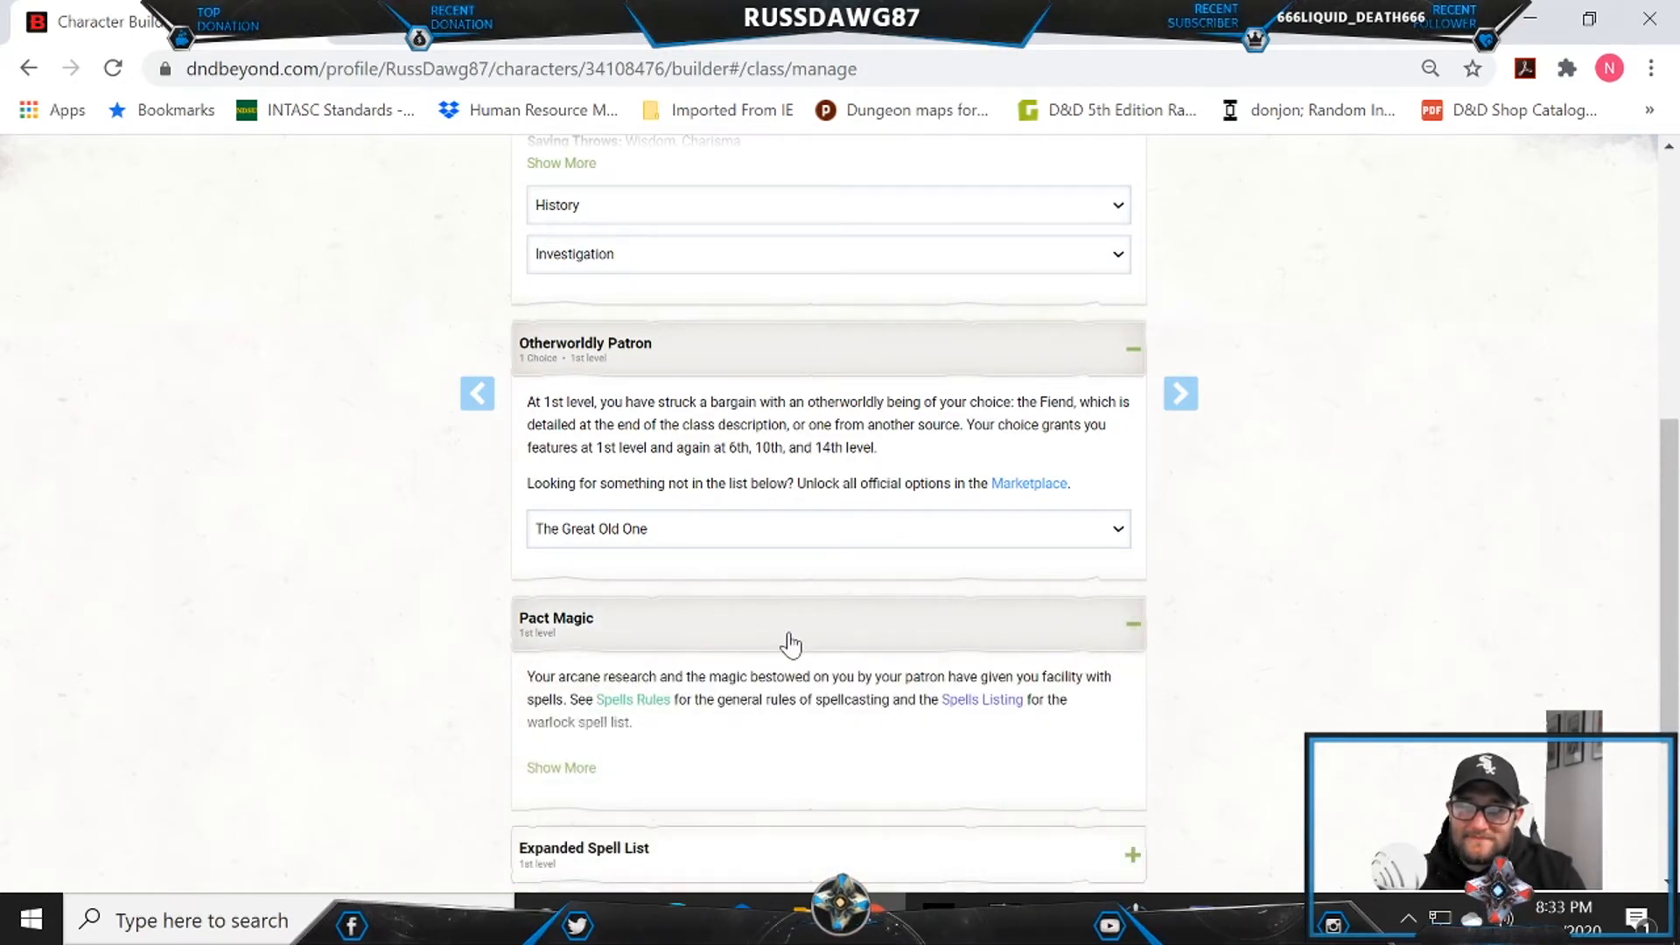
scroll(790, 645, "down", 1)
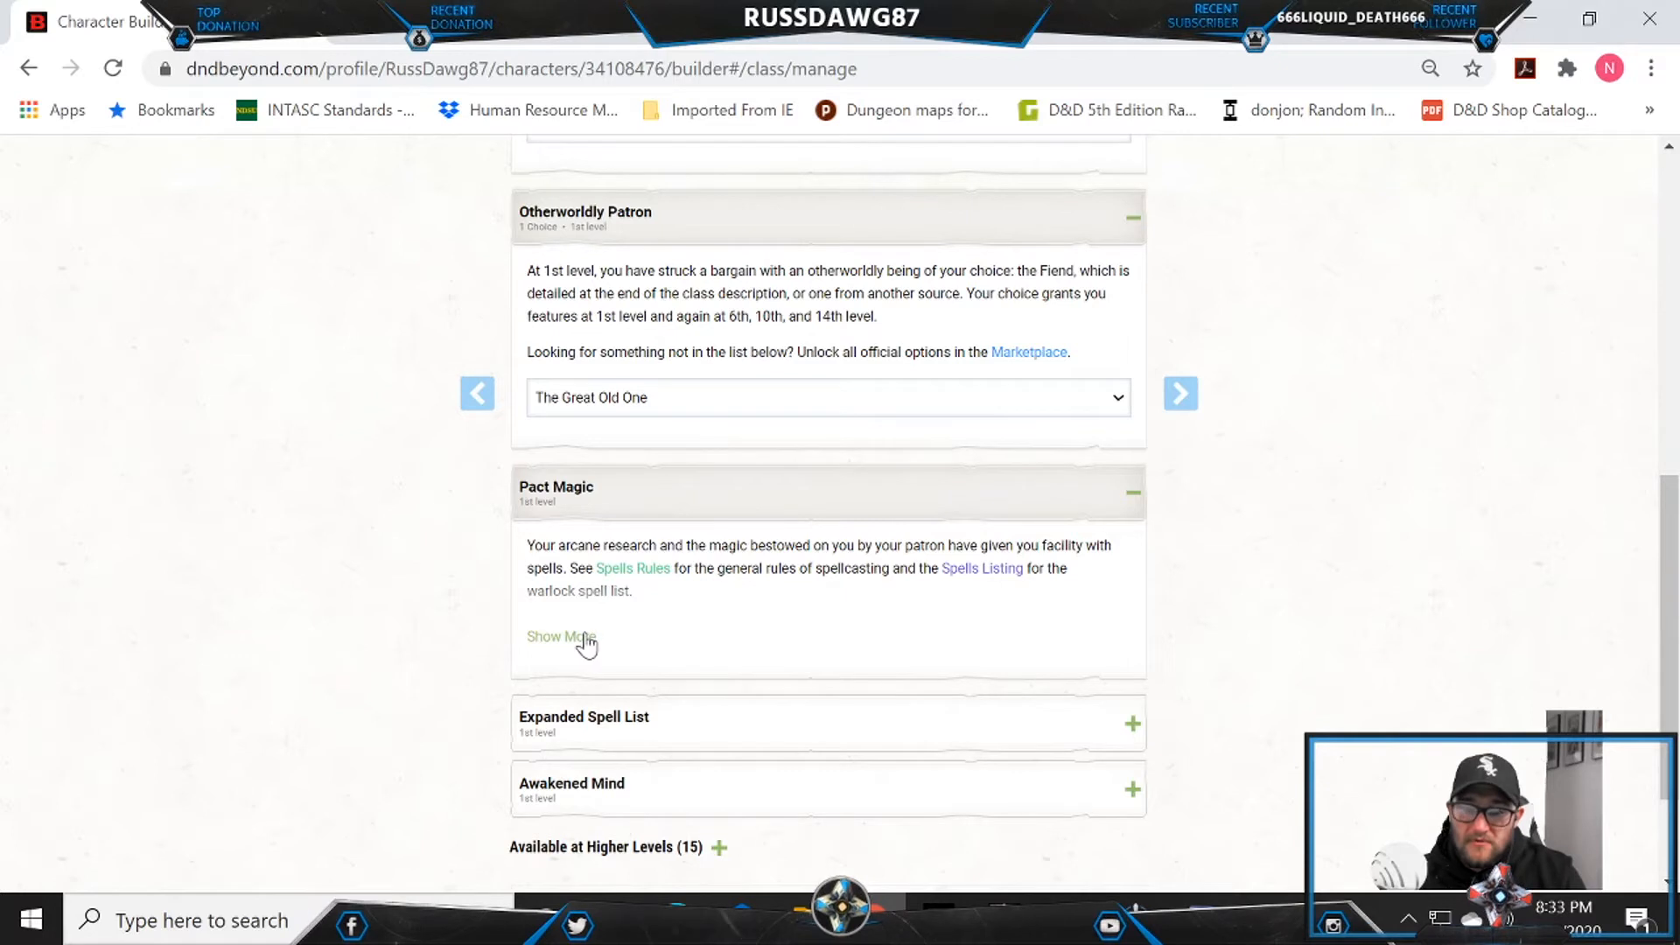
left_click(616, 513)
left_click(609, 578)
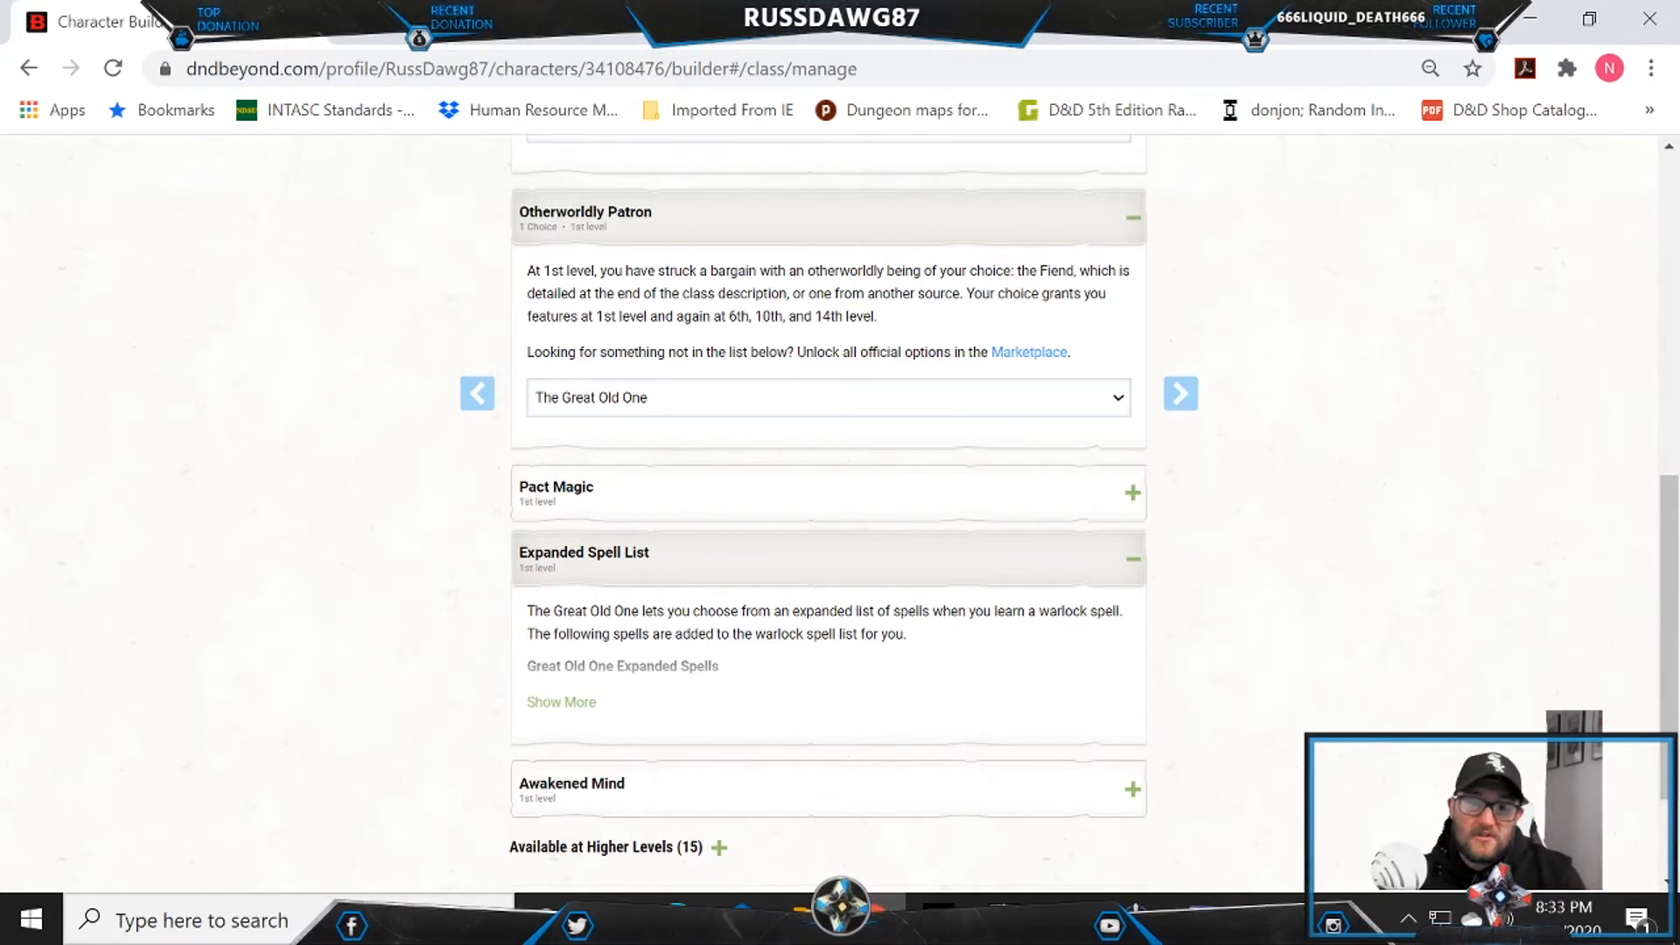
left_click(632, 562)
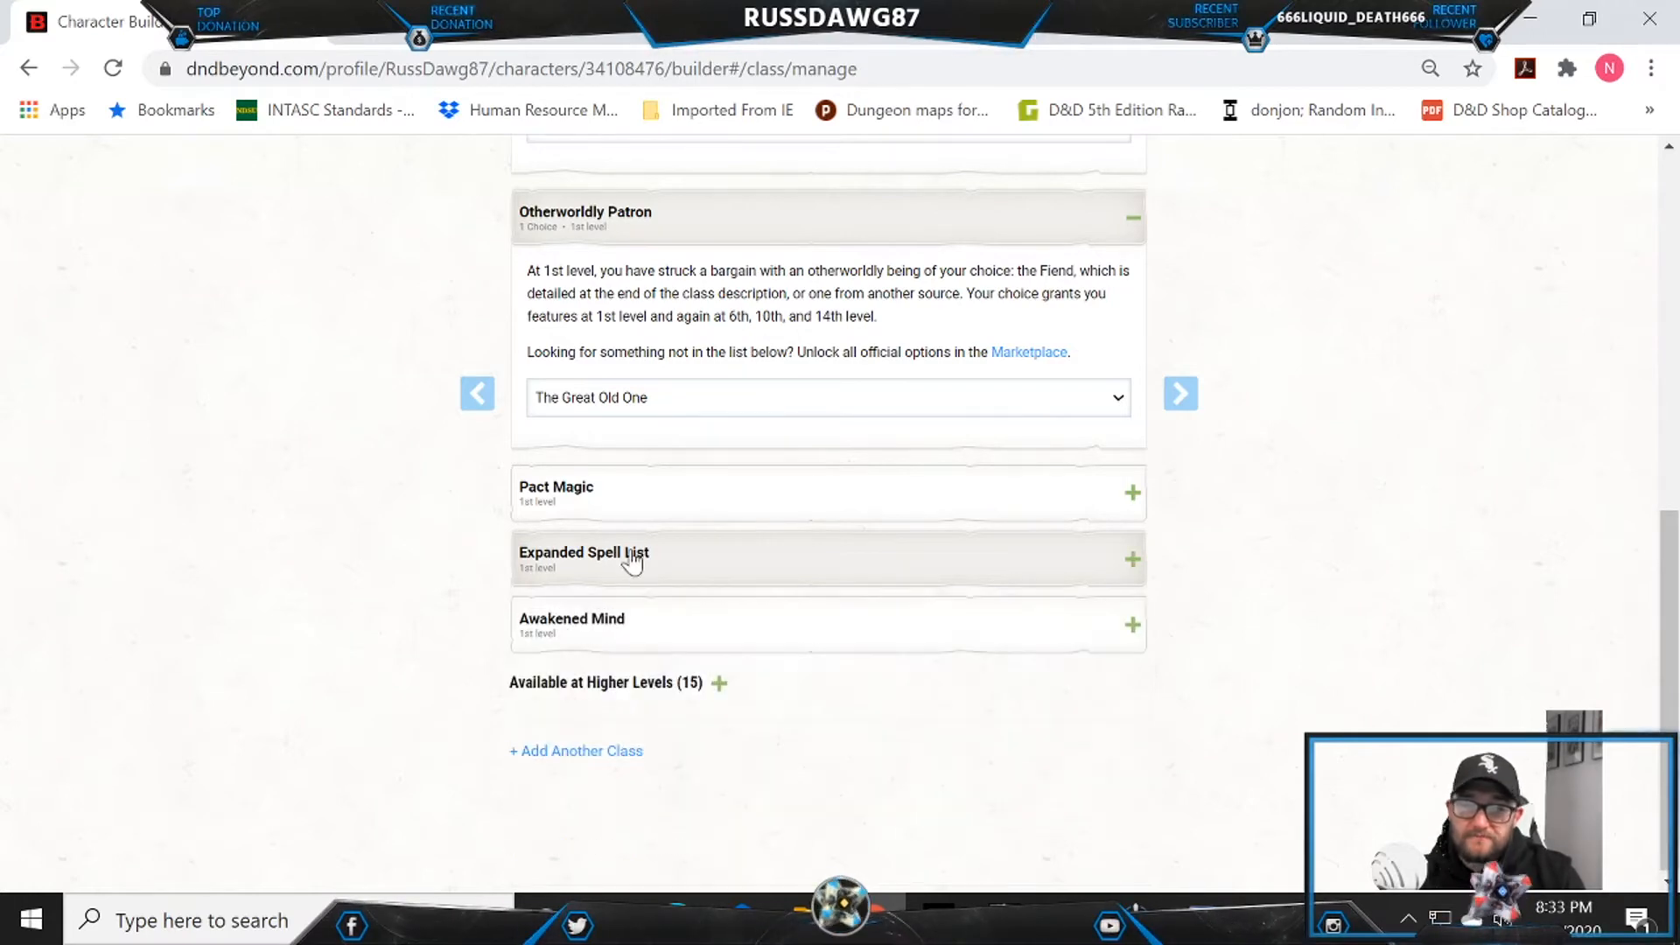
left_click(612, 560)
left_click(568, 705)
scroll(569, 704, "down", 3)
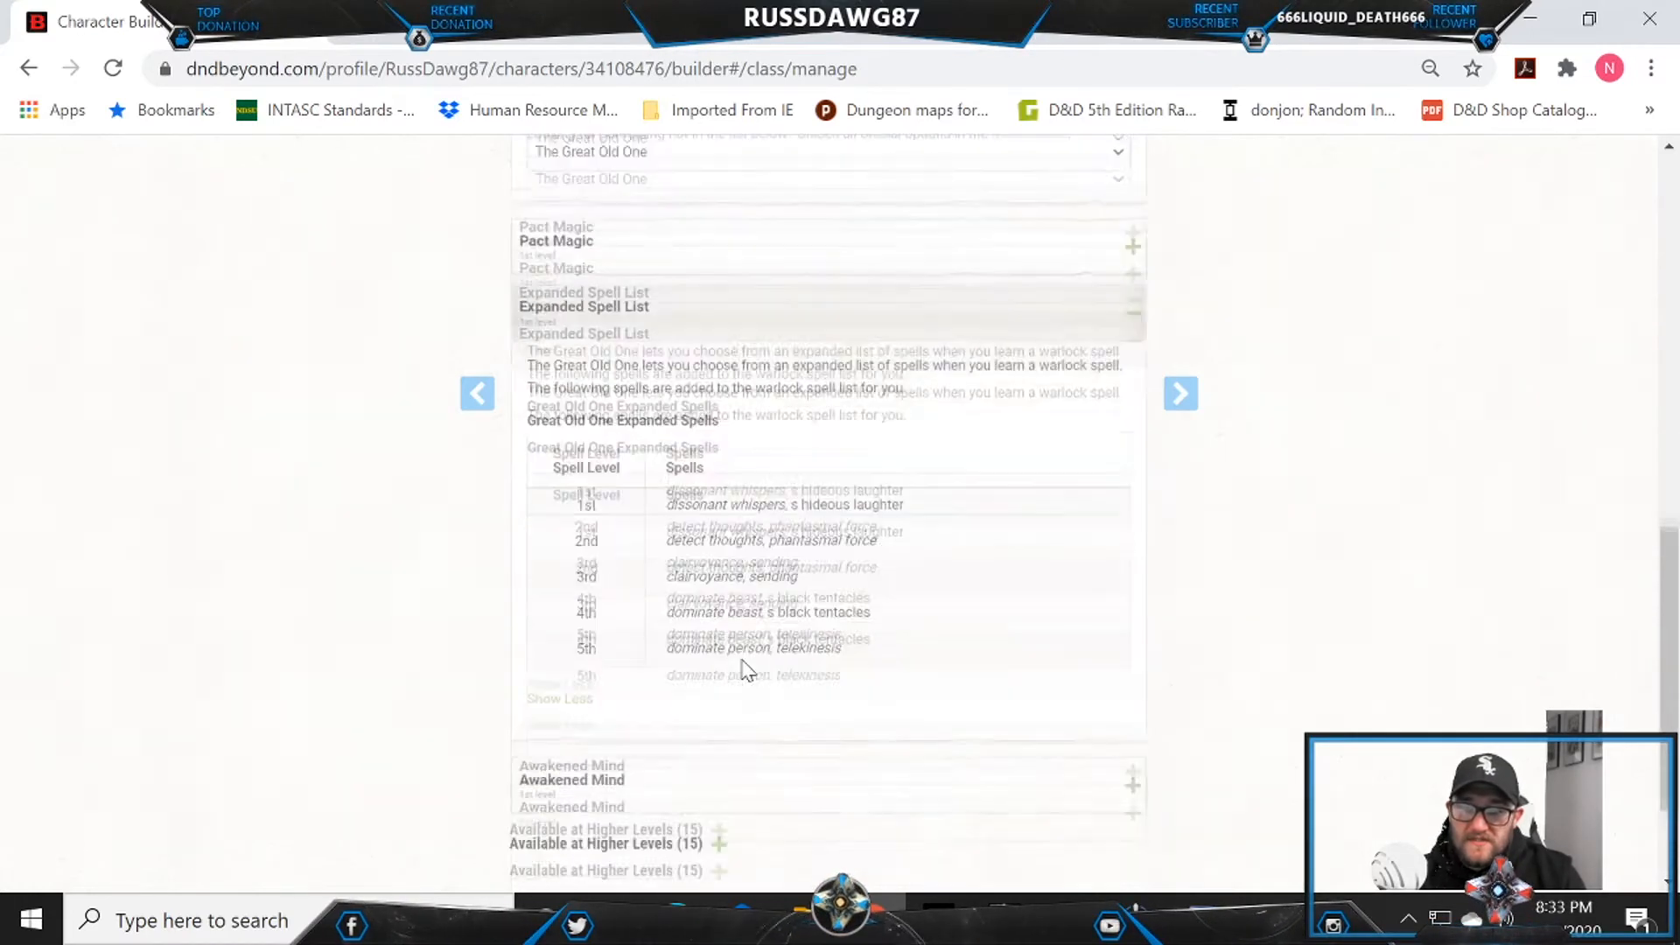
left_click(631, 301)
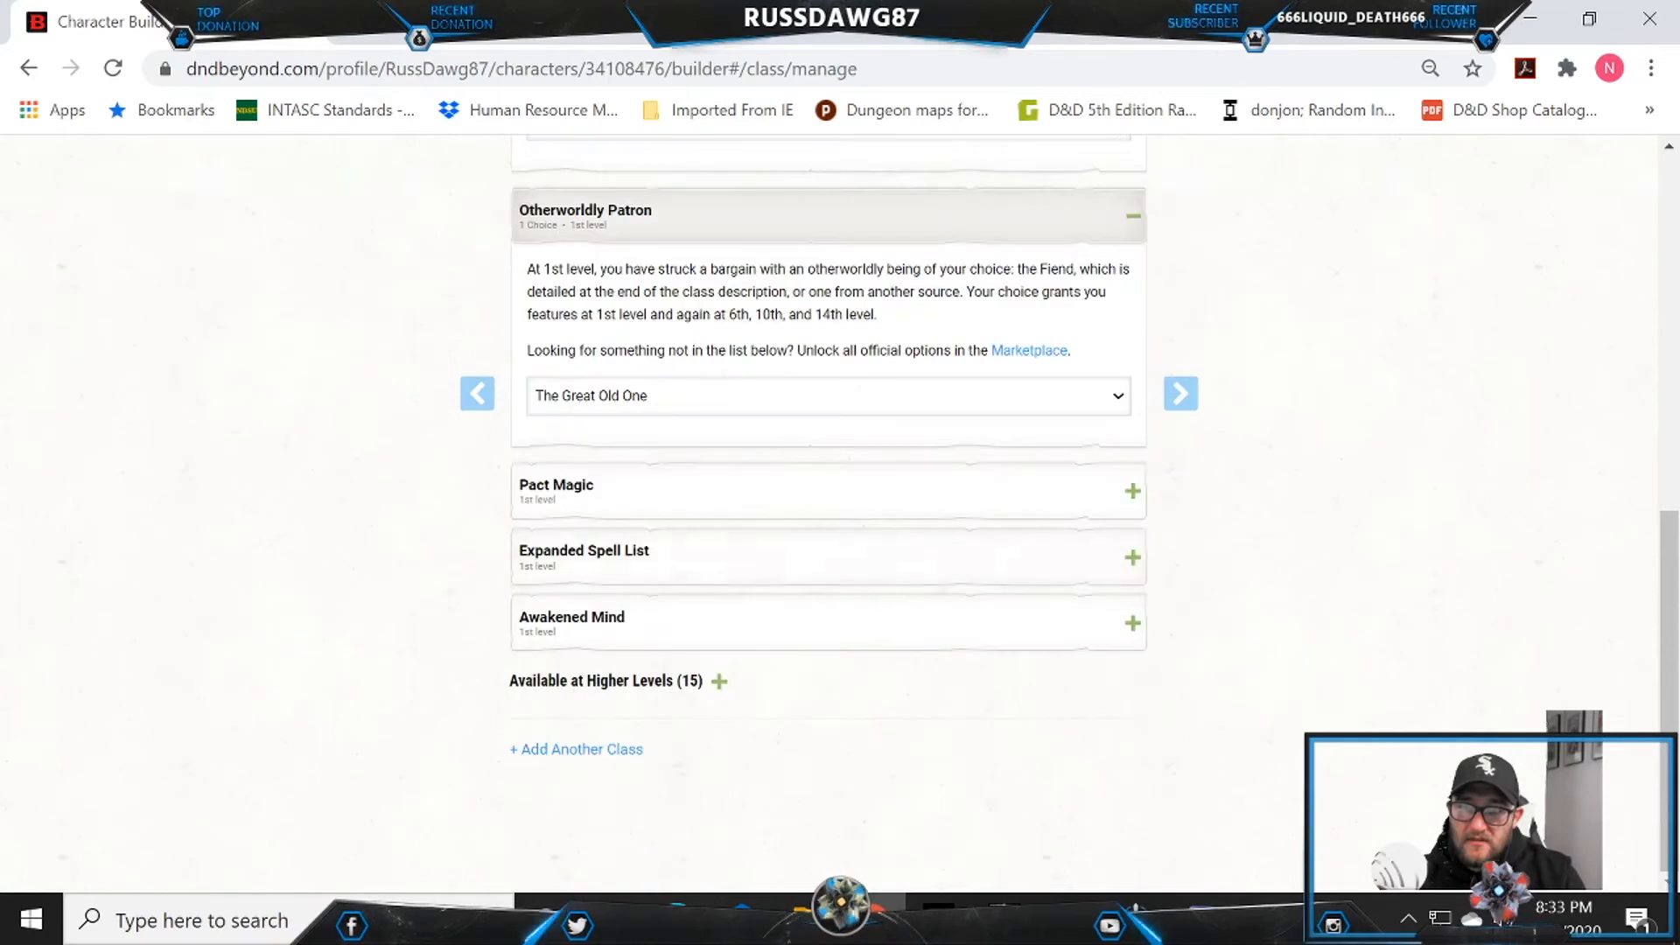
left_click(592, 634)
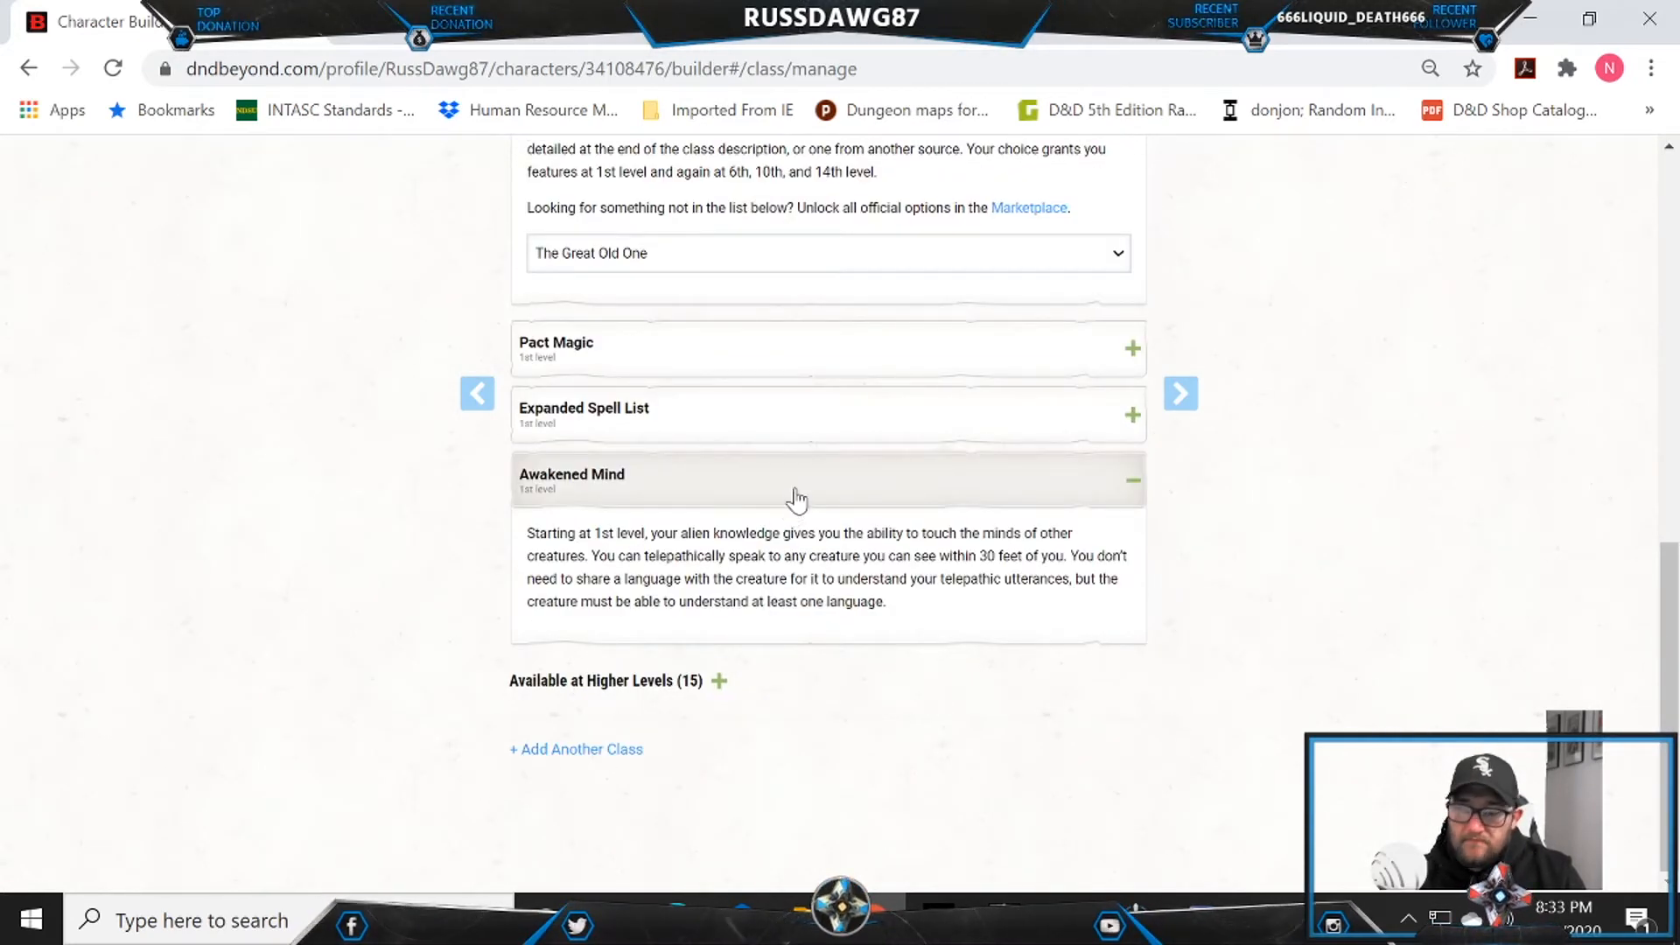
Step: Review the Warlock's chosen skills, patron and 1st-level features, and dismiss the low disk space notification
scroll(837, 691, "up", 8)
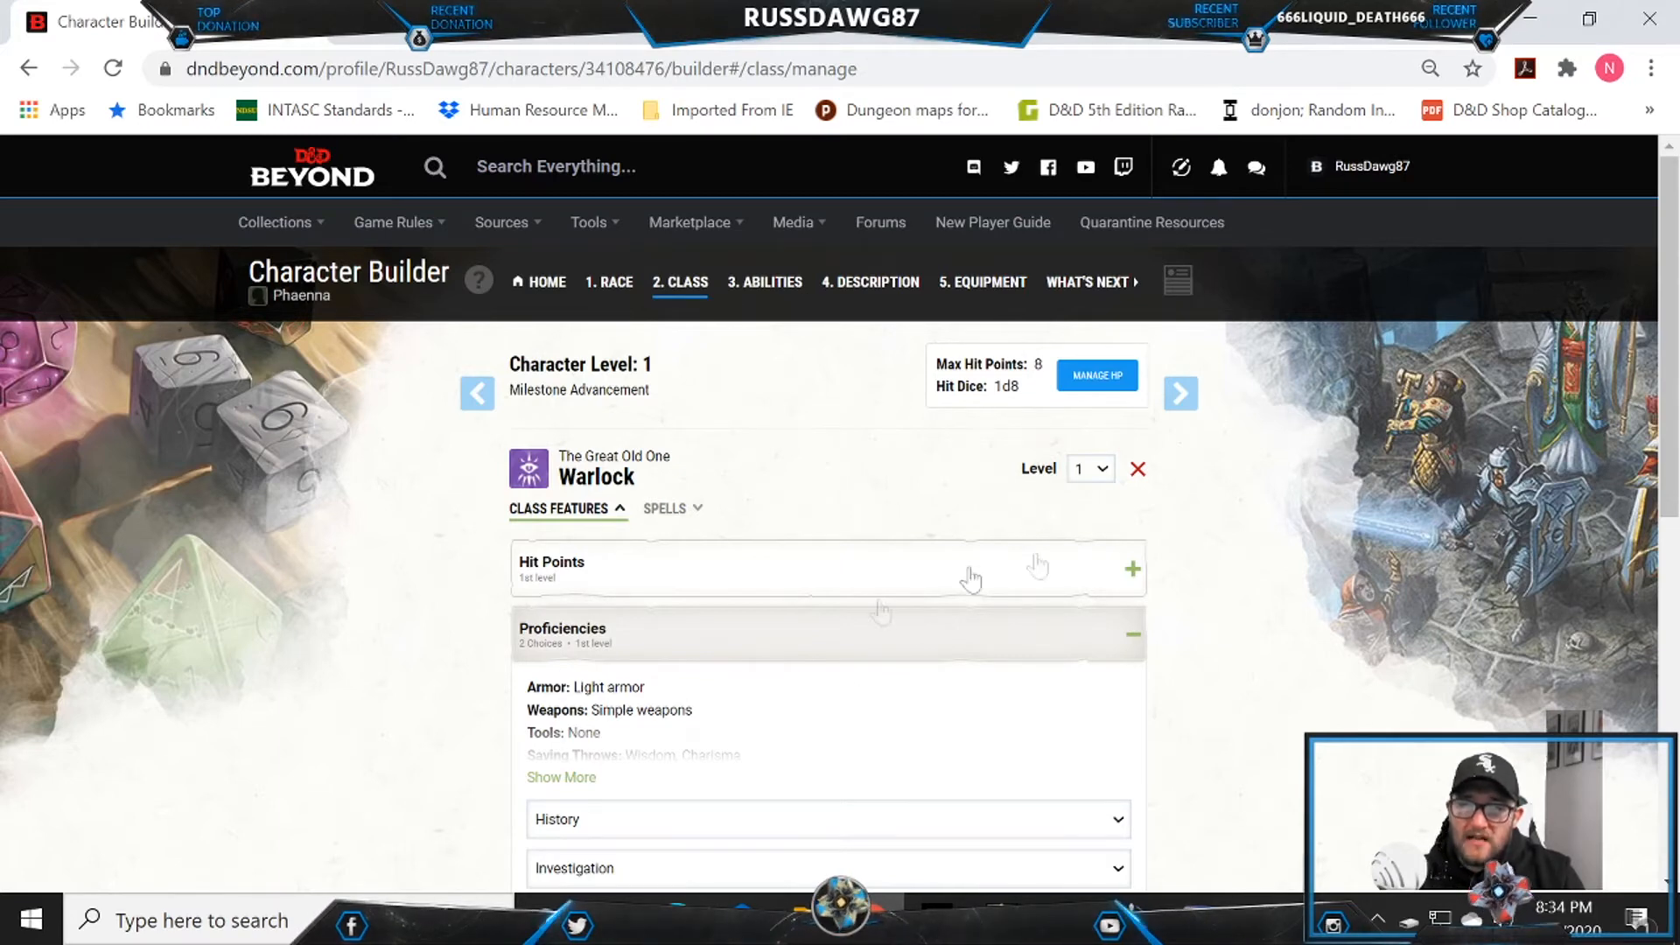
scroll(749, 692, "down", 4)
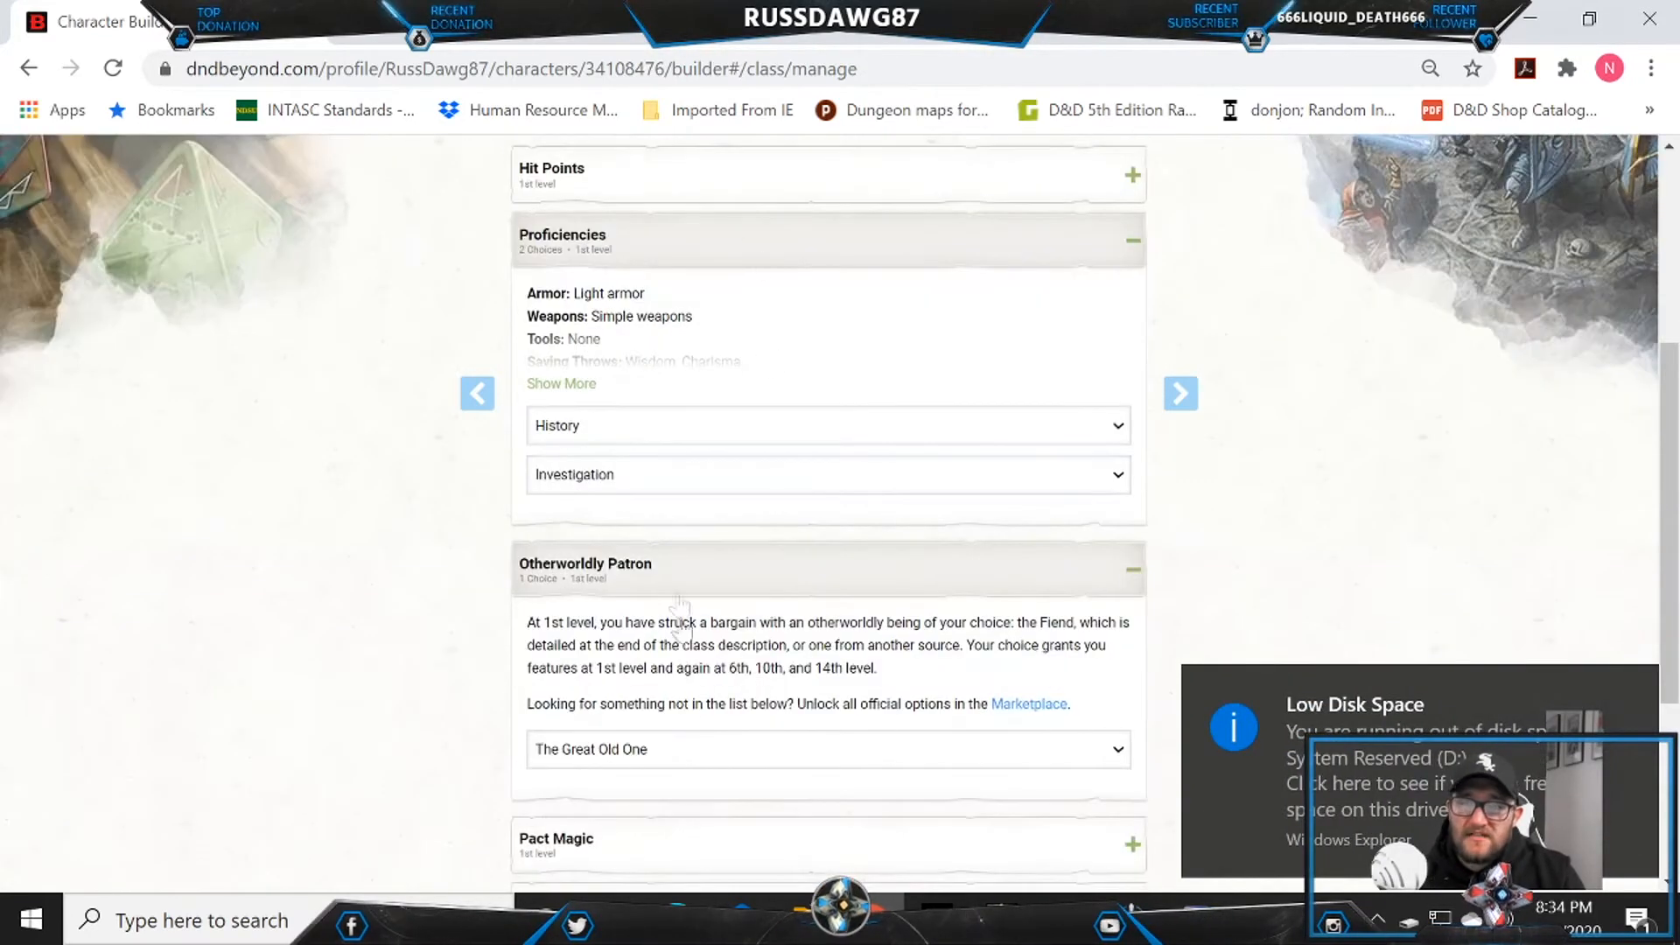
scroll(686, 761, "down", 3)
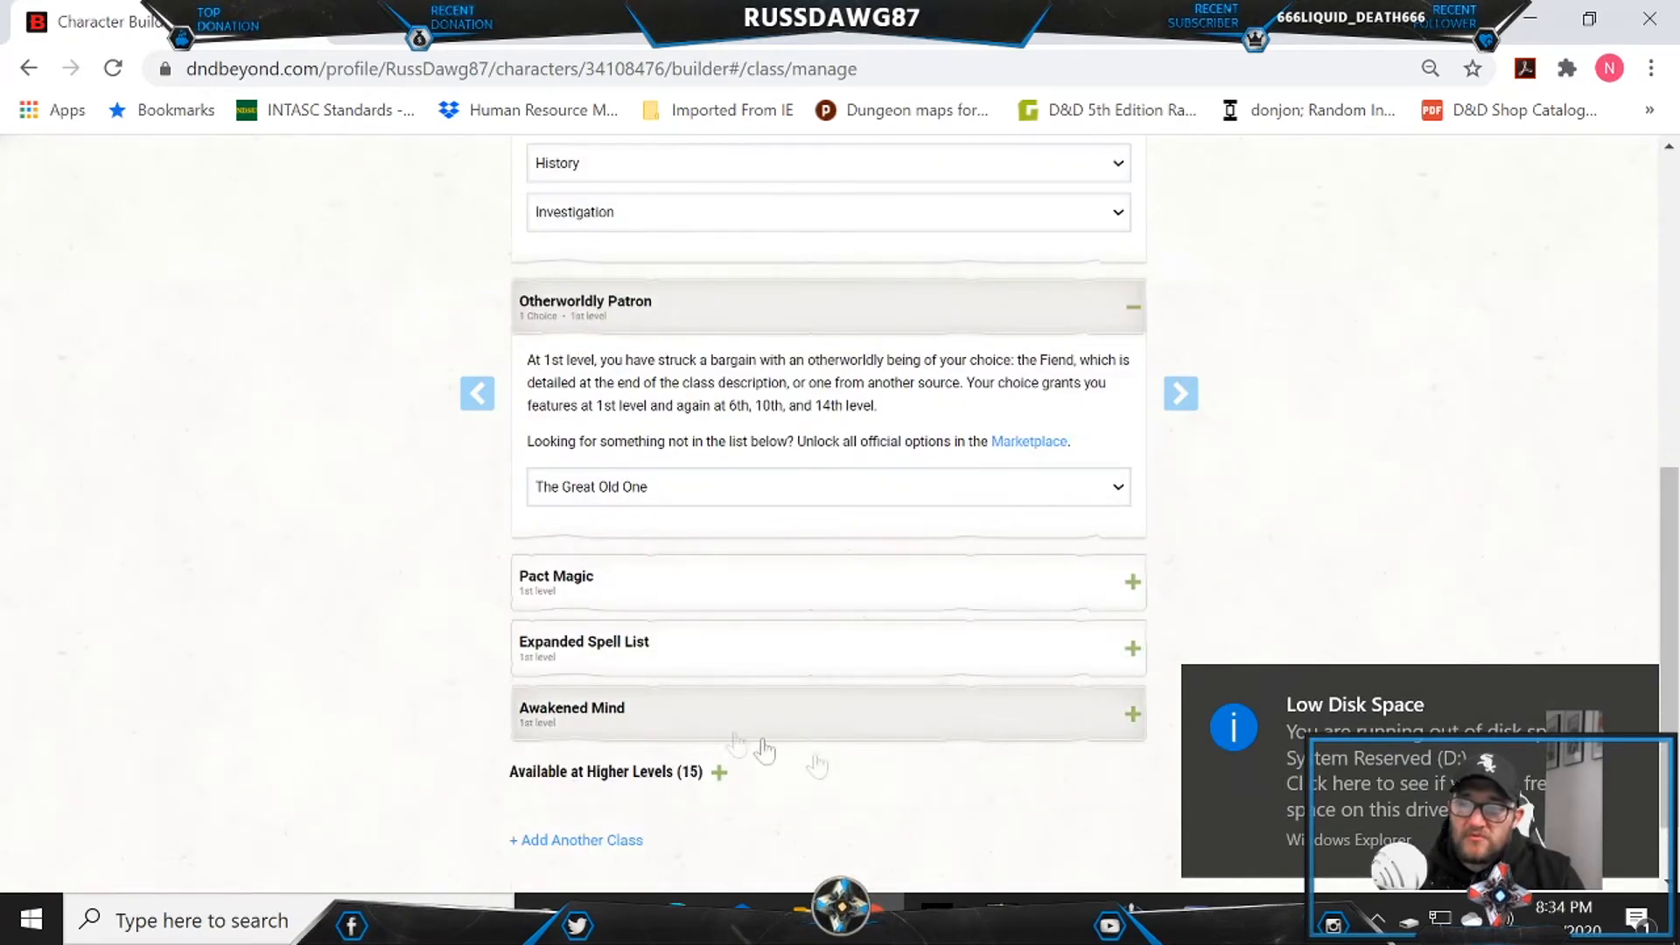
left_click(1630, 686)
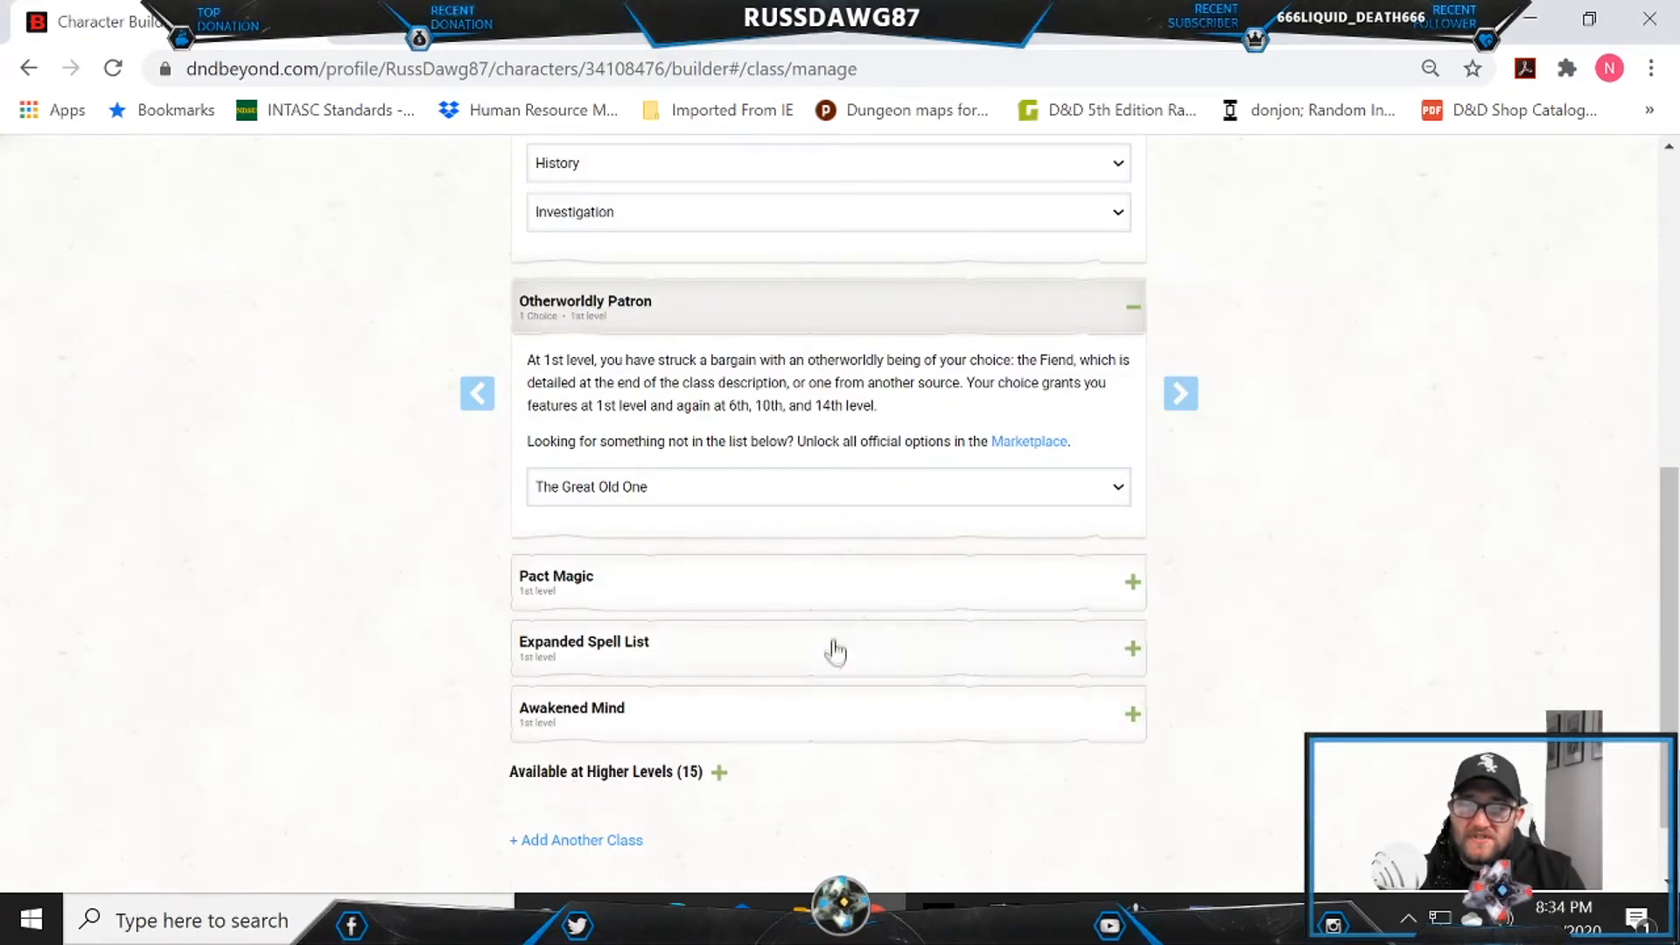
scroll(822, 569, "up", 6)
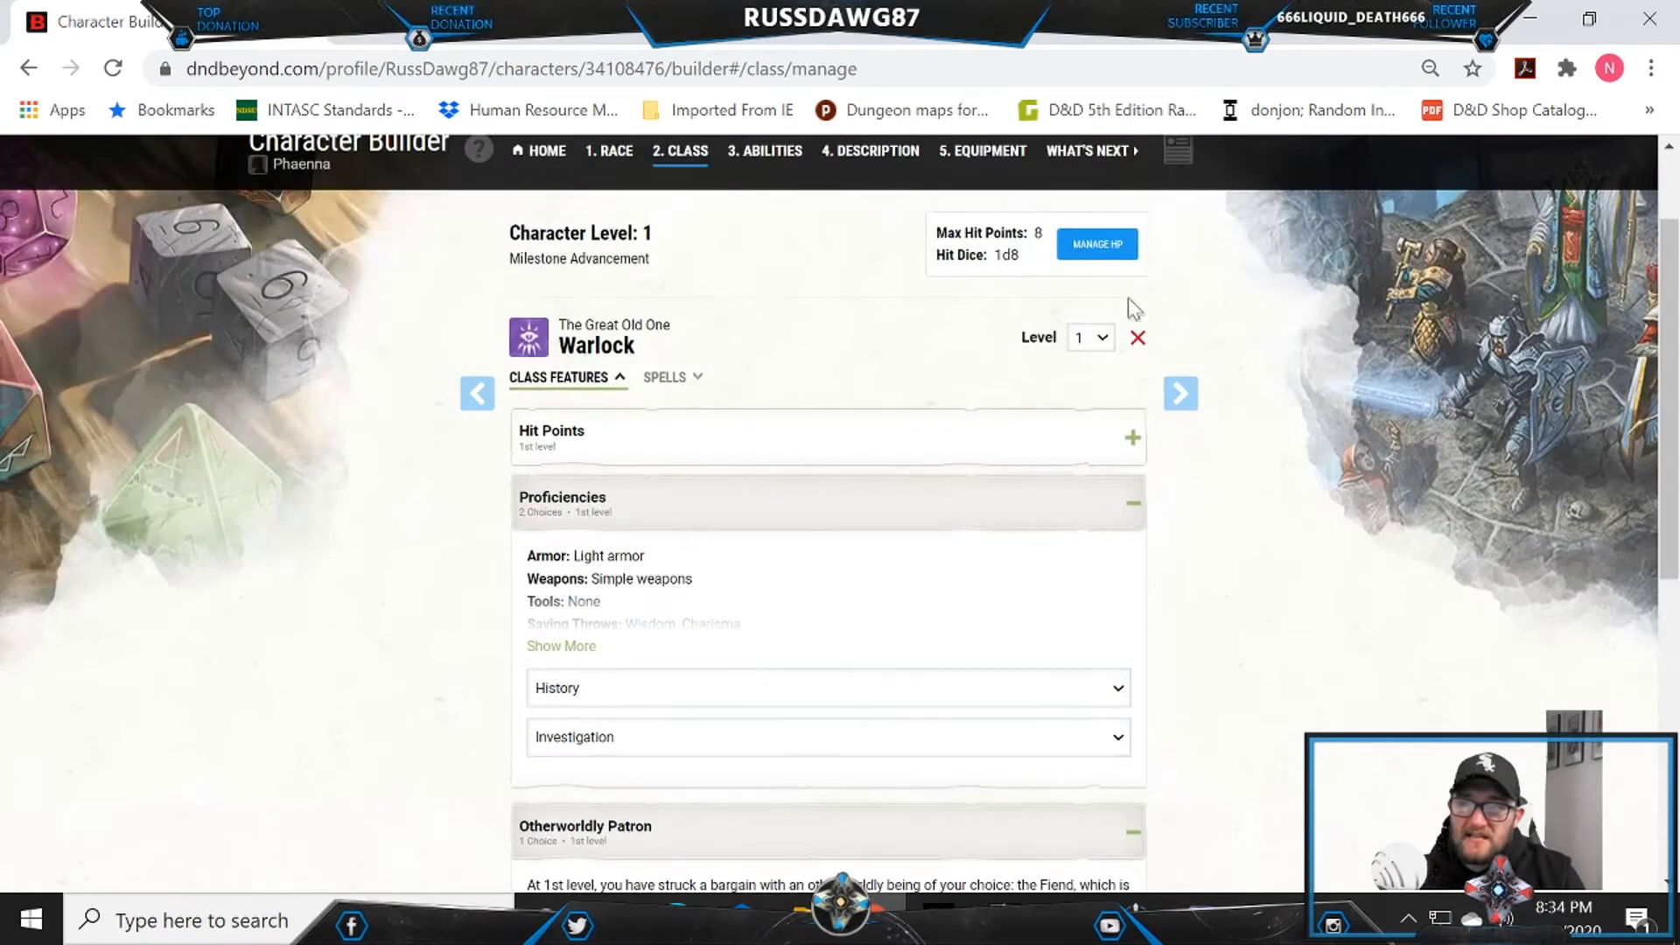
Step: Advance to the Abilities stage and set the ability score generation method to Manual
scroll(1206, 361, "up", 2)
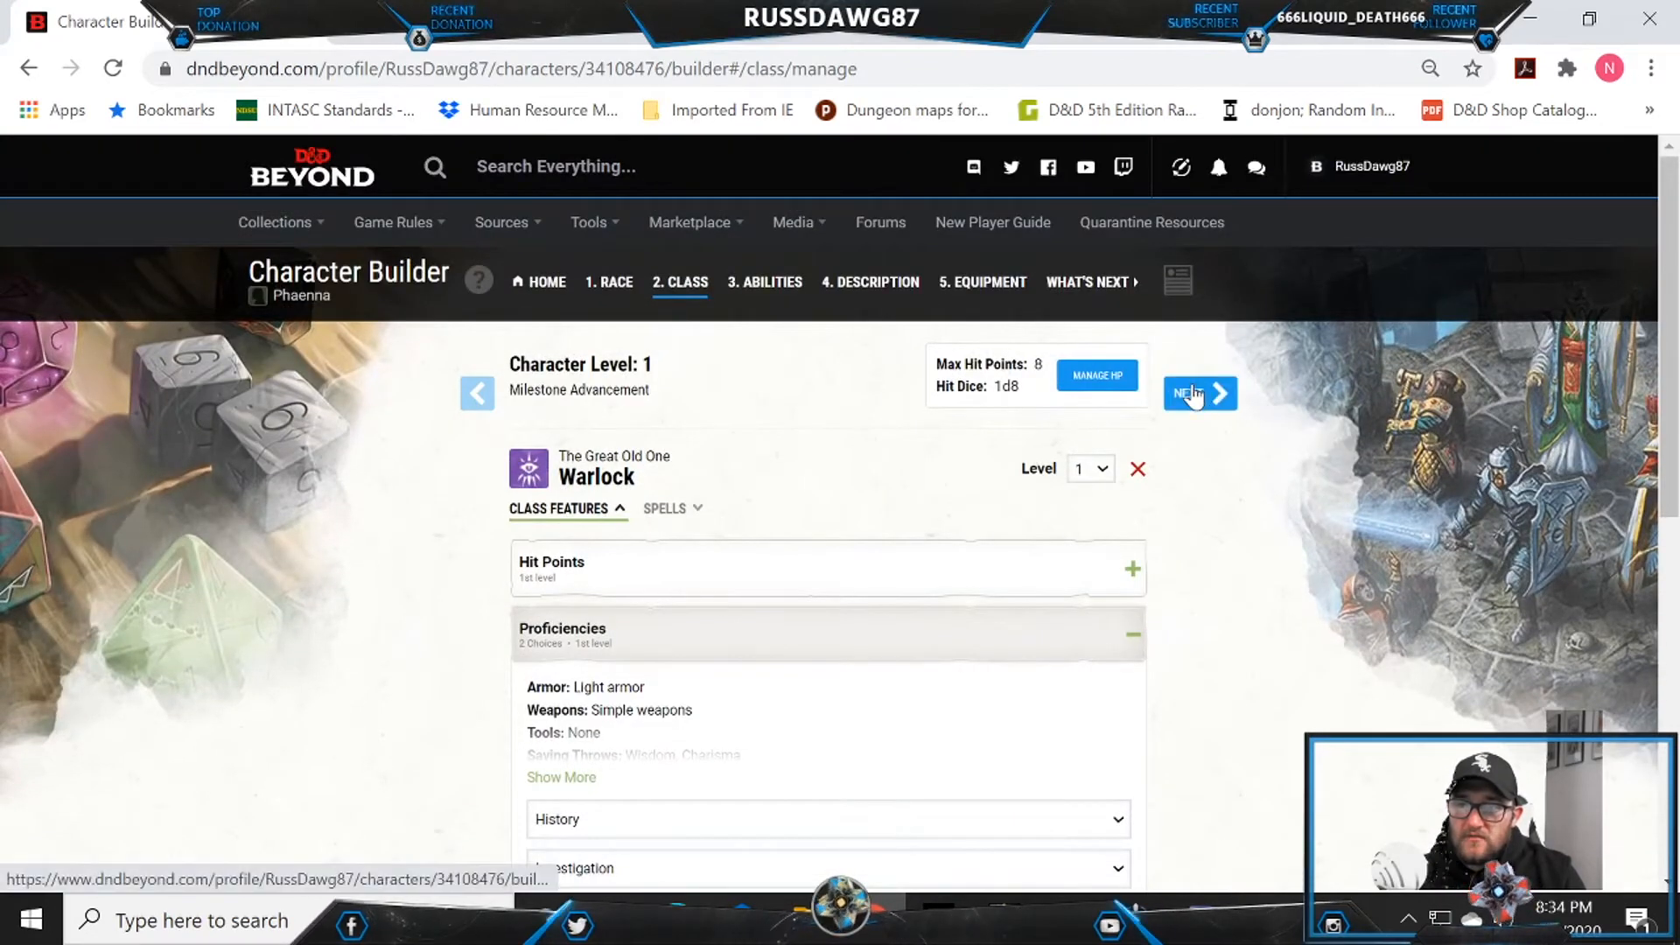
left_click(1183, 392)
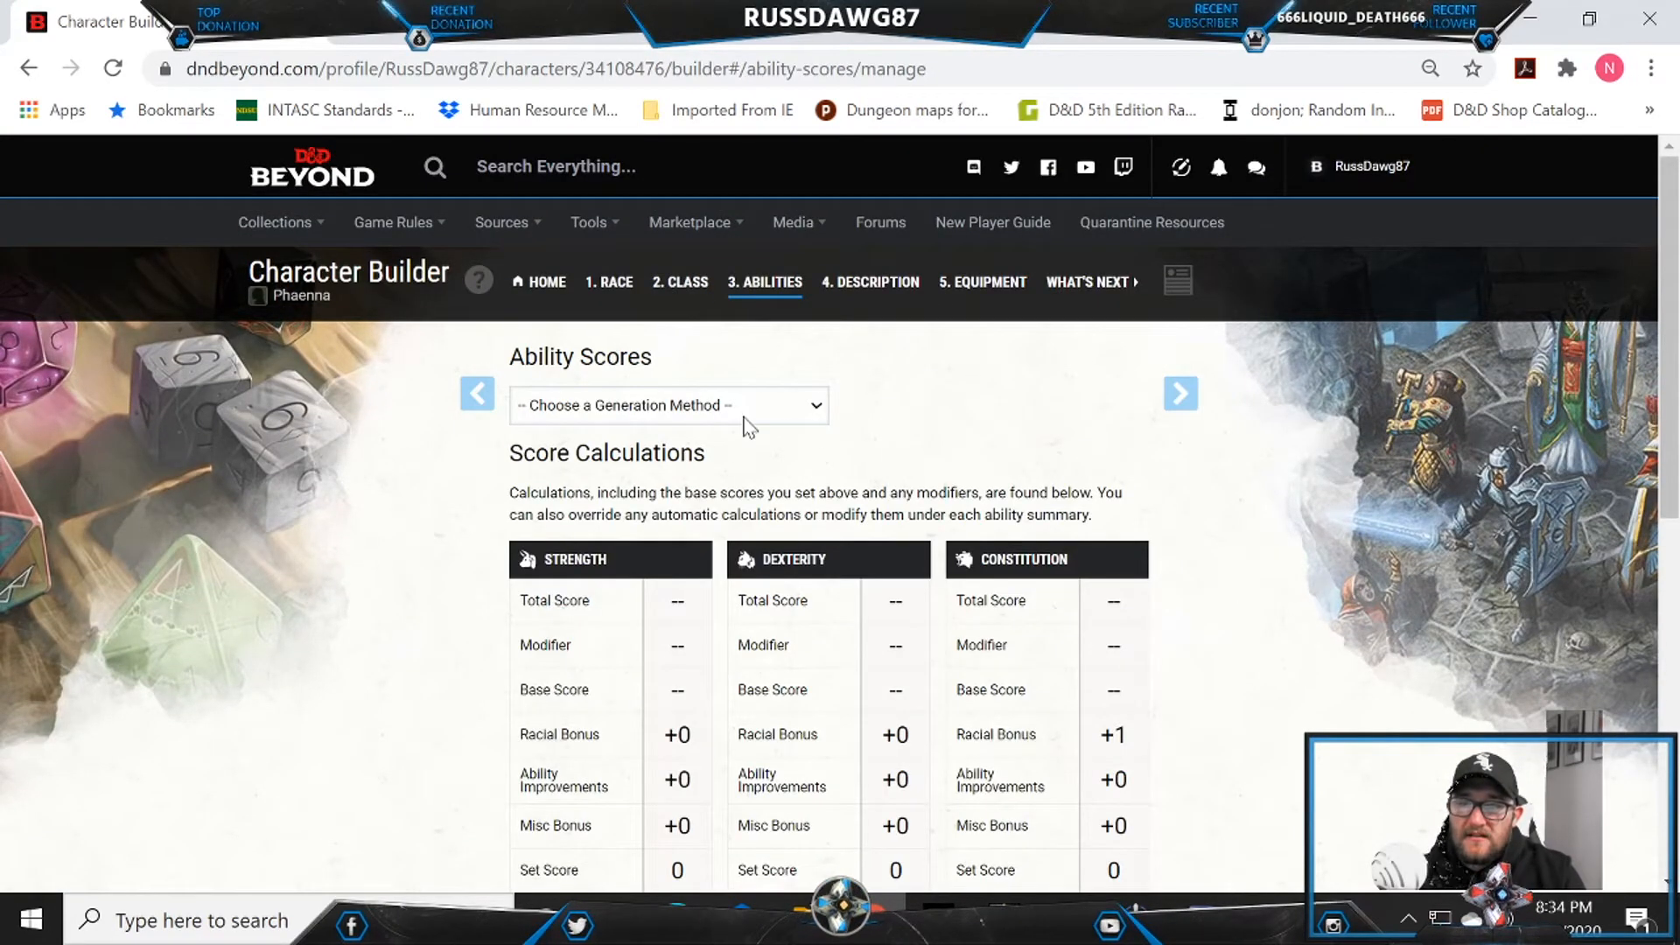
left_click(644, 417)
left_click(619, 476)
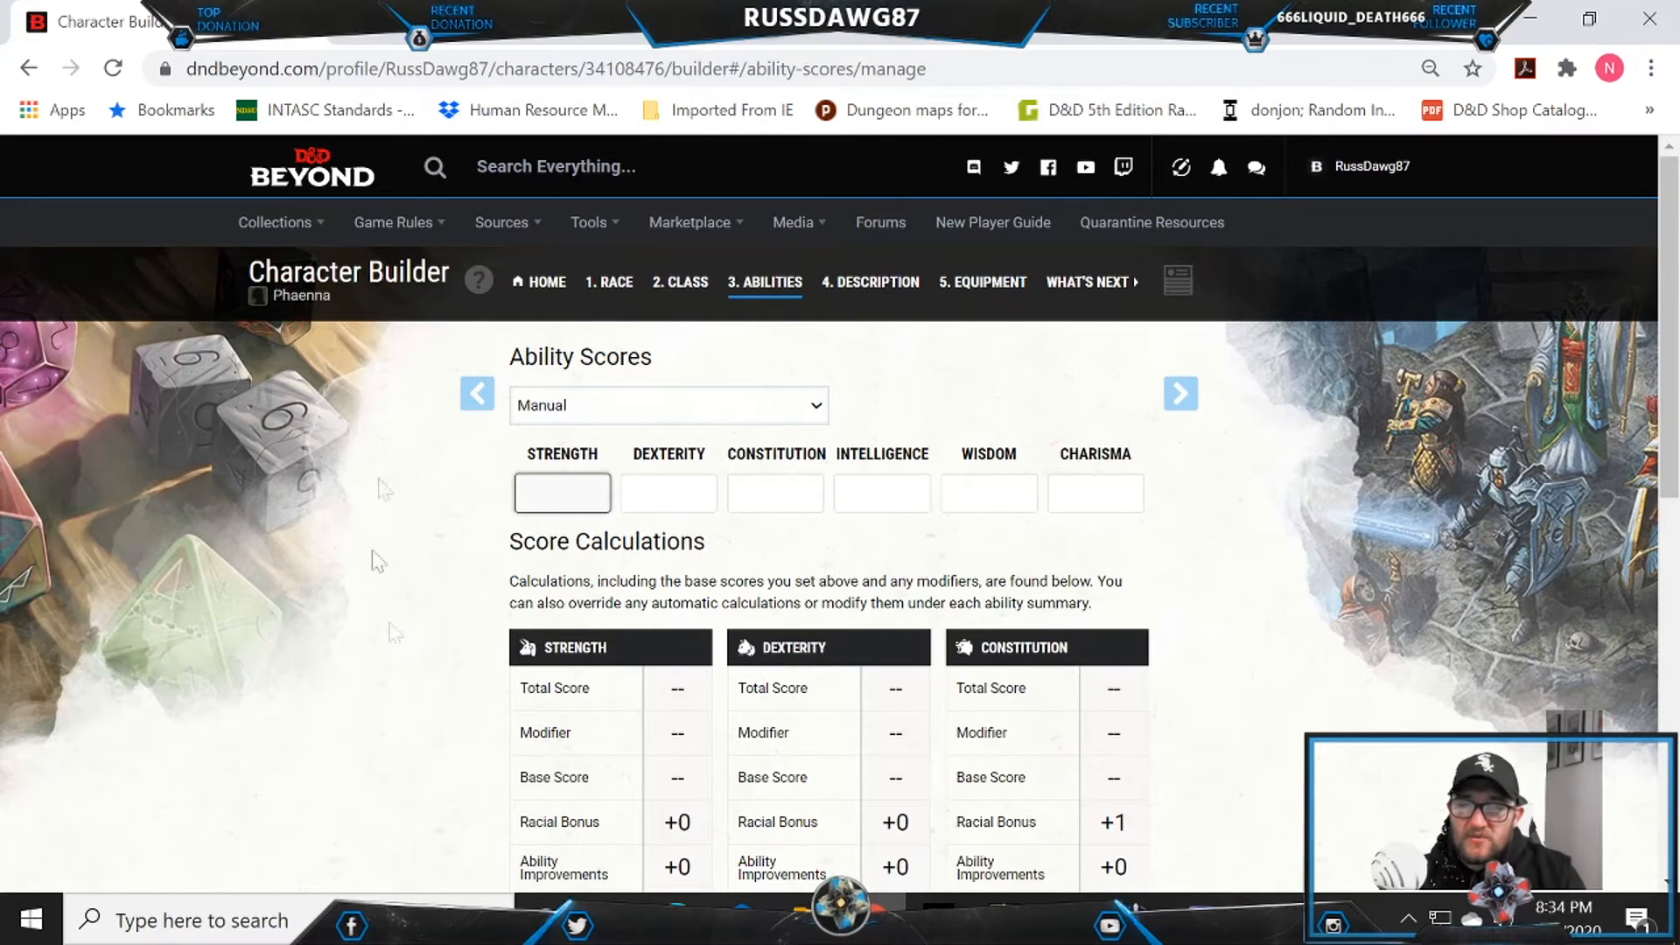
Step: Switch to Discord and roll random ability scores by sending !randchar in the dice-tray channel
key("alt+Tab")
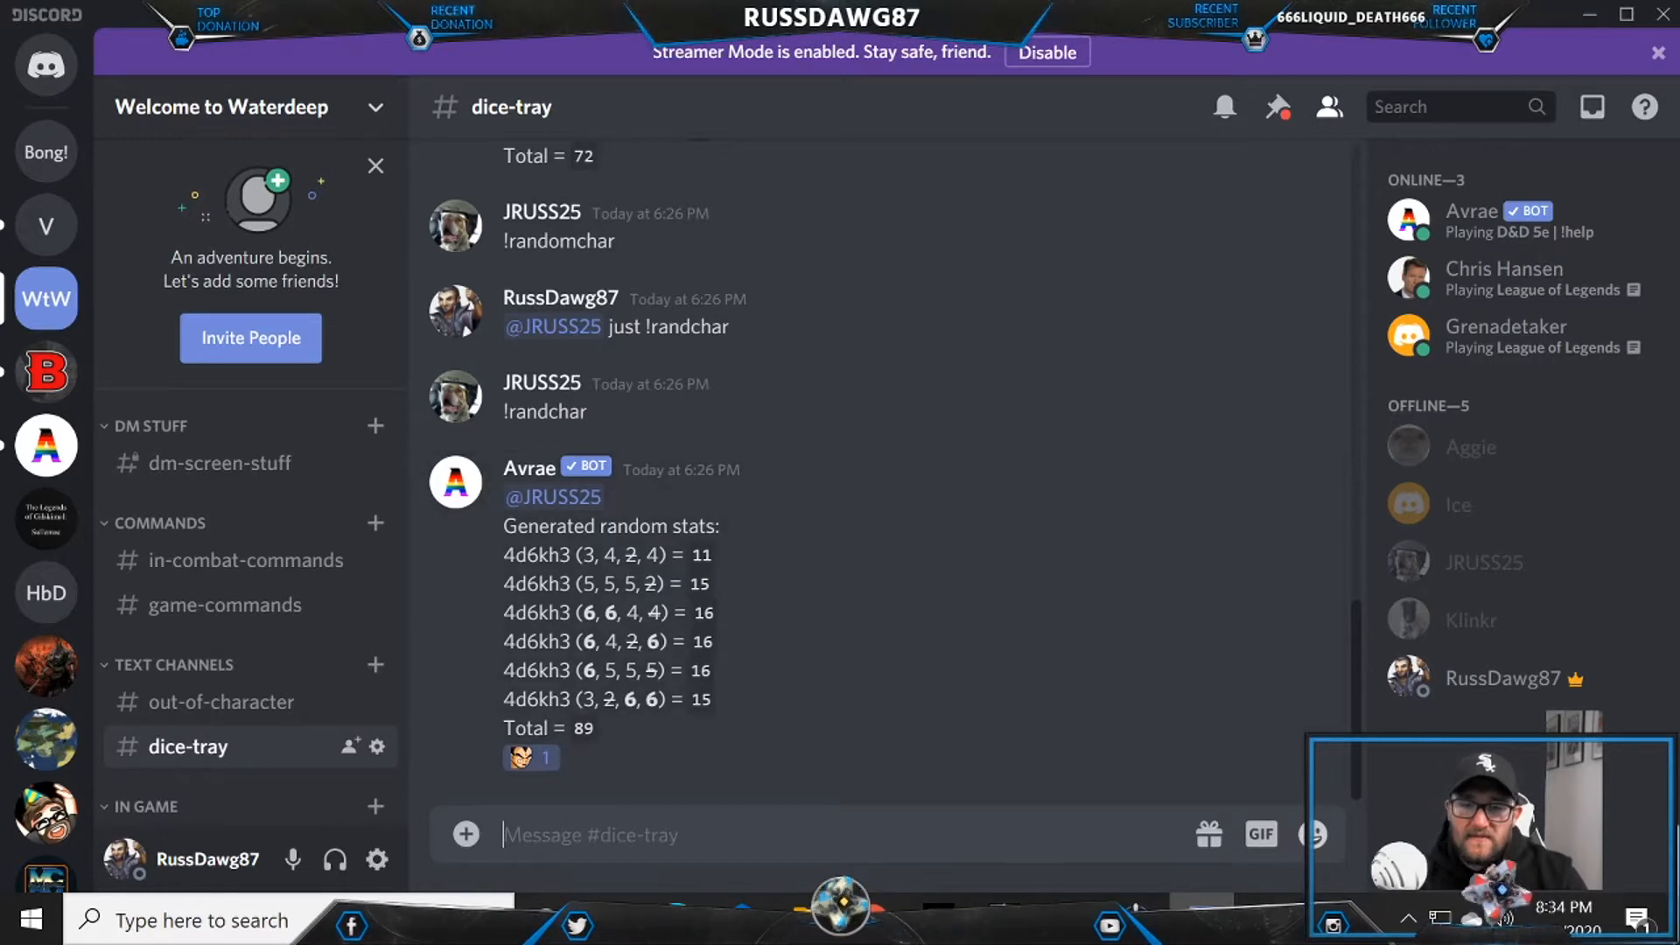
type("!r")
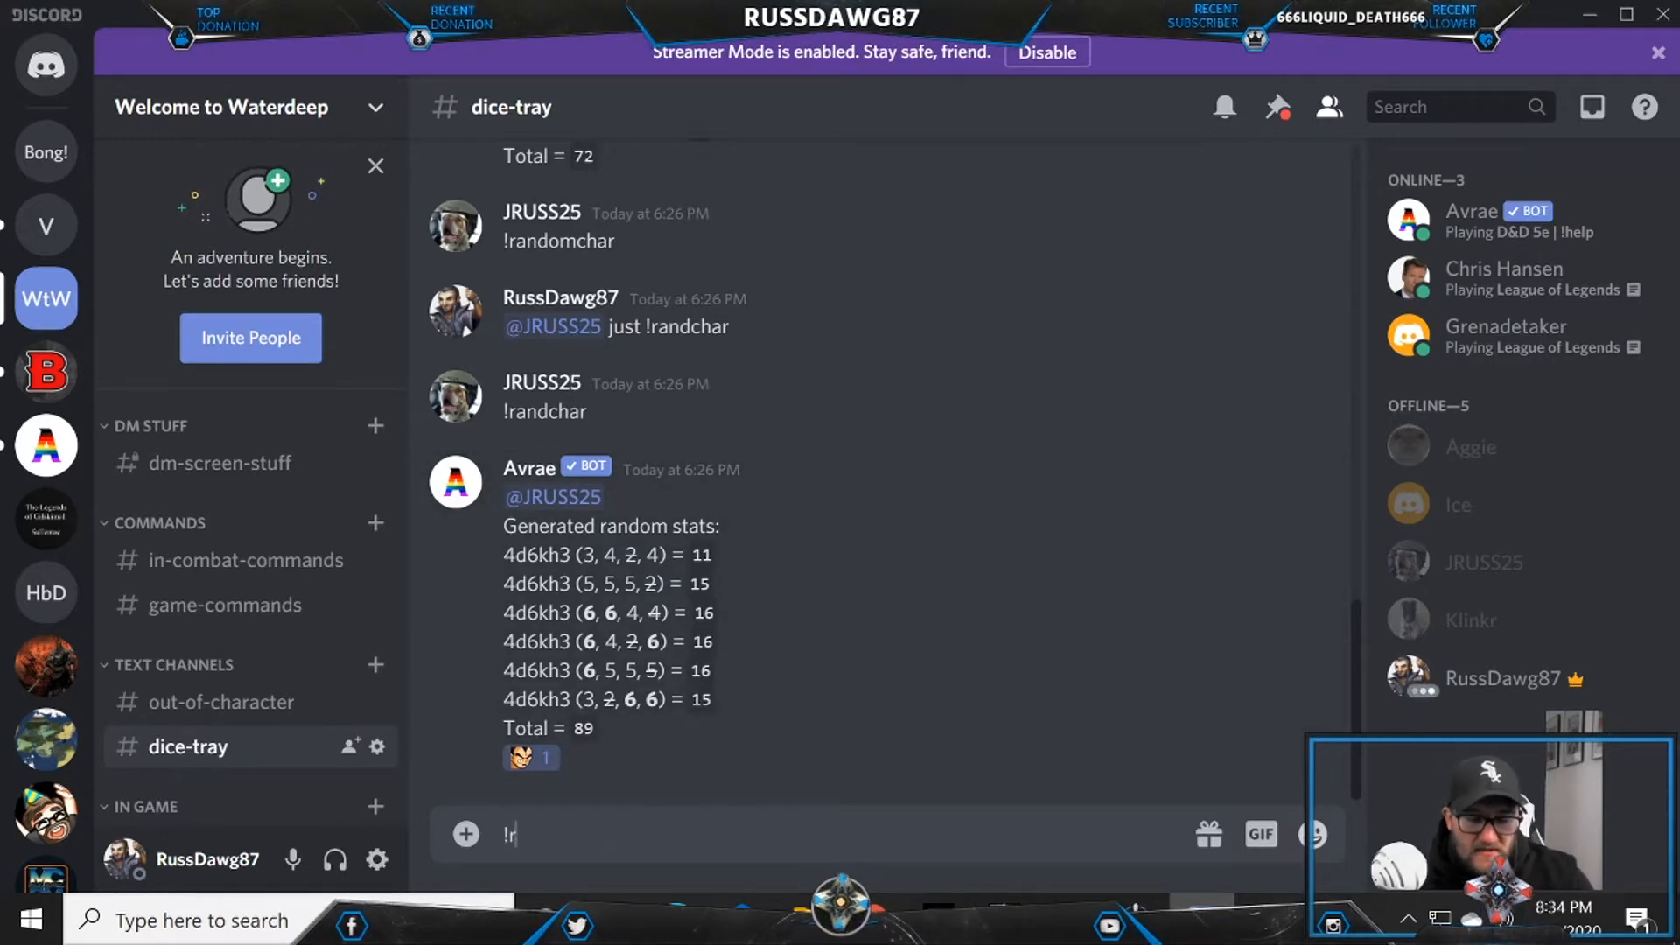
type("andchar")
key("Return")
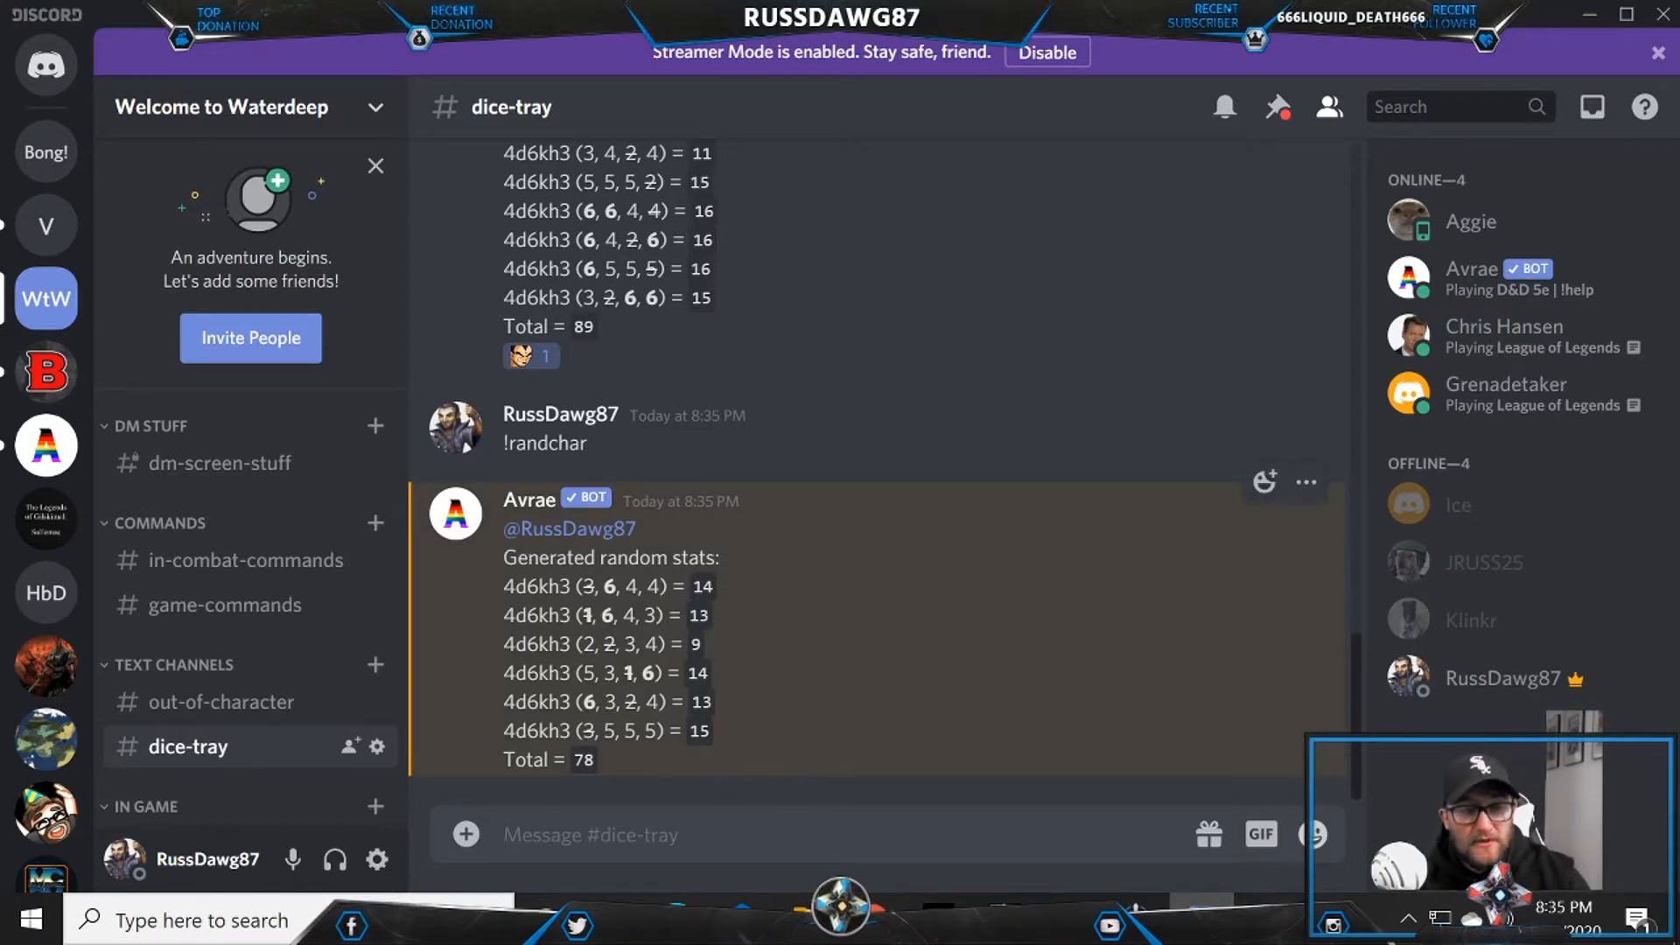
Step: Take the highest roll from the Avrae results, return to the Character Builder and set Charisma to 15
left_click_drag(689, 731, 713, 732)
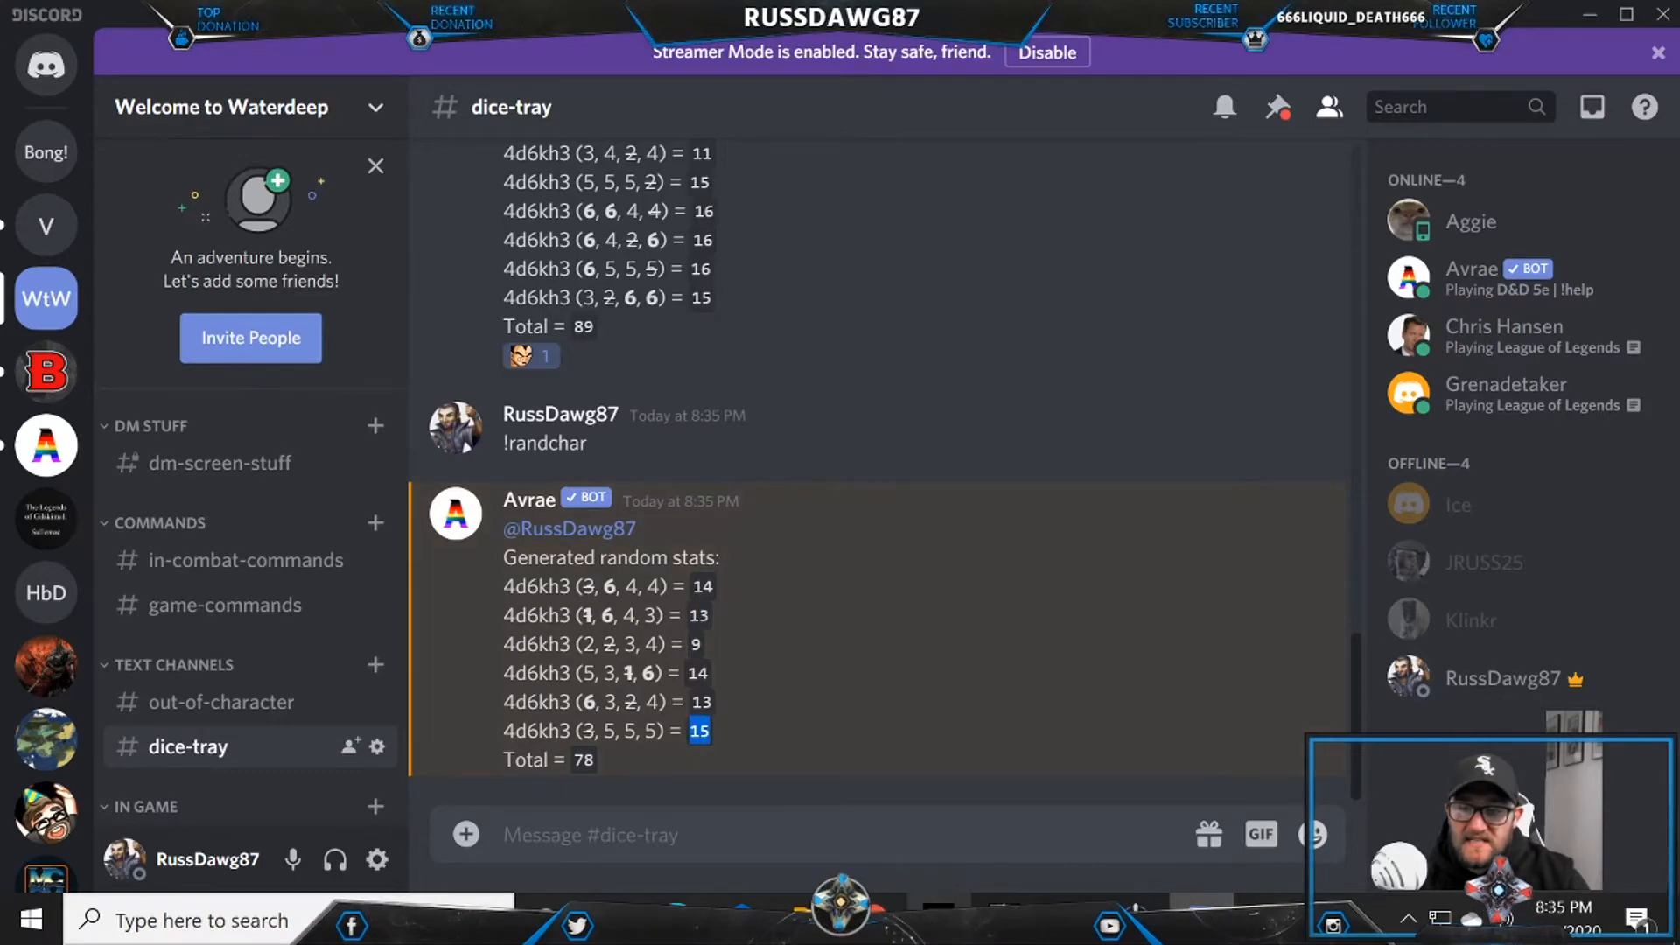
left_click(878, 914)
left_click(562, 493)
scroll(987, 656, "down", 4)
scroll(988, 656, "up", 4)
left_click(1094, 493)
type("15")
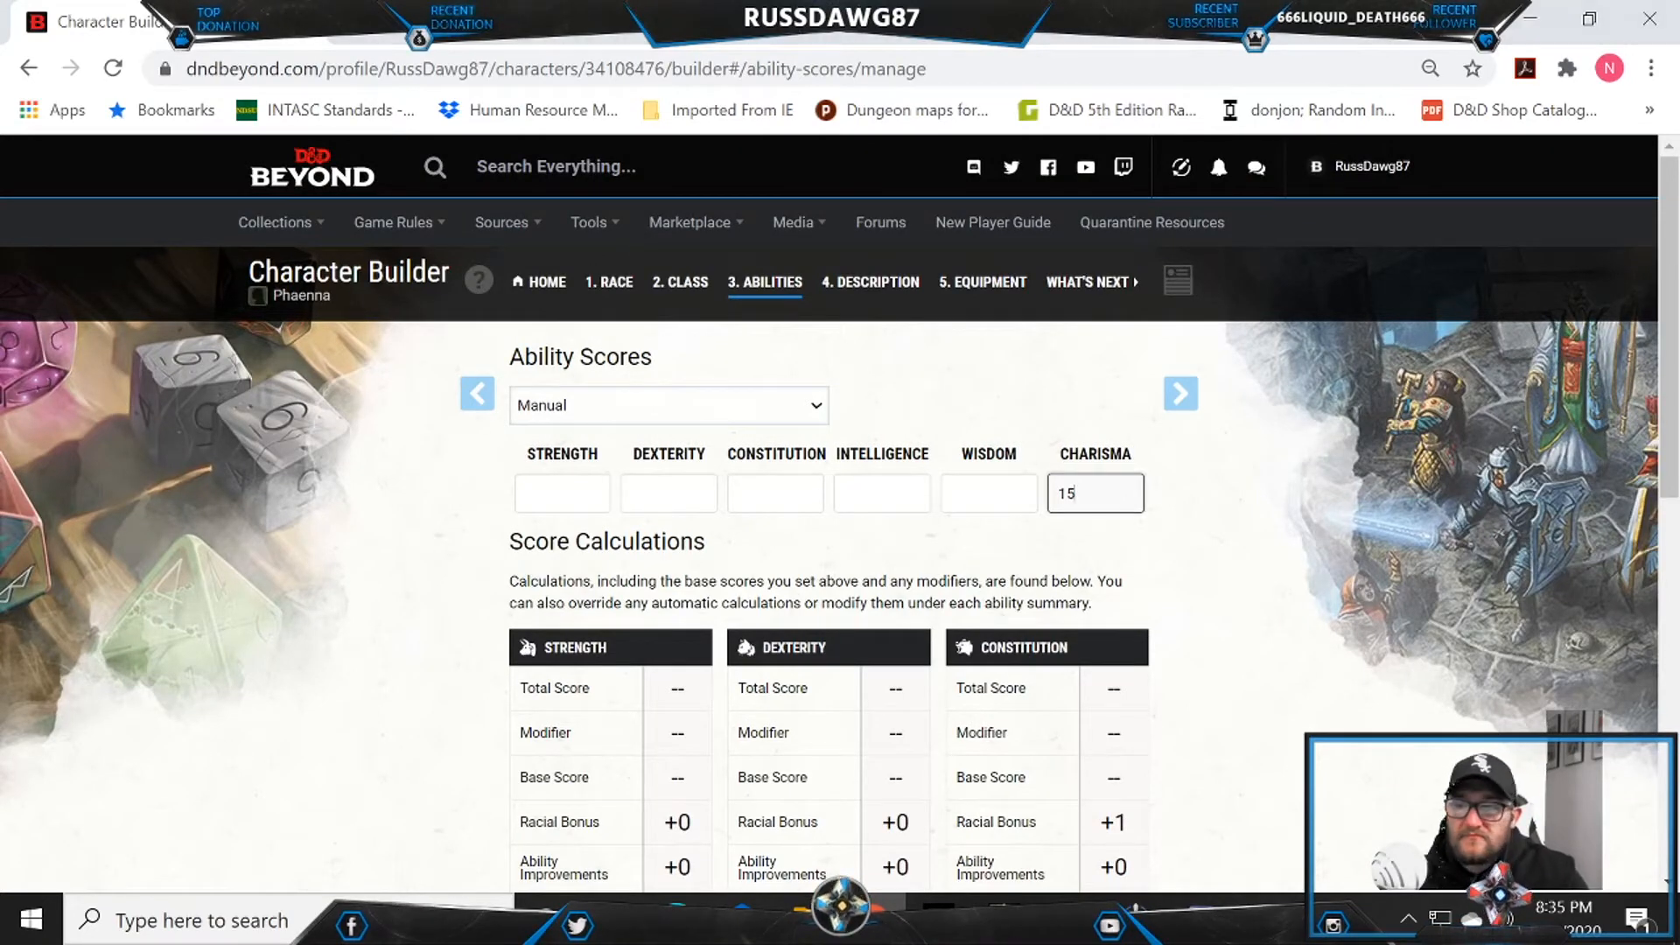
Step: Check the rolls in Discord again, and set both Constitution and Intelligence to 14 in the Character Builder
key("alt+Tab")
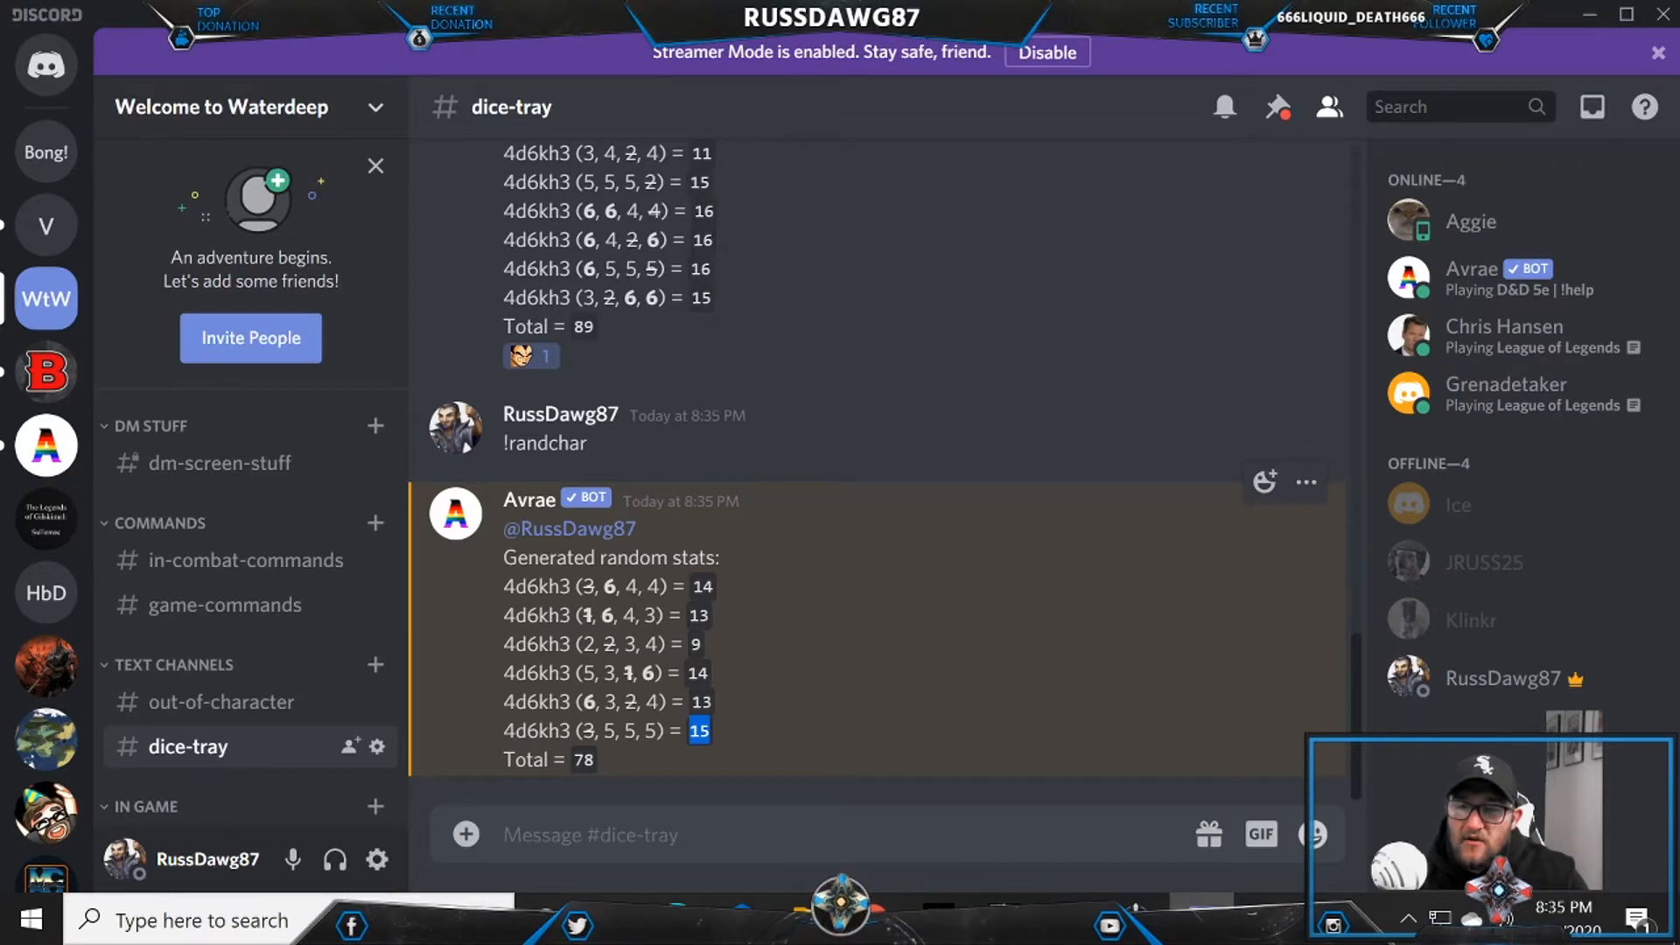
key("alt+Tab")
left_click(776, 494)
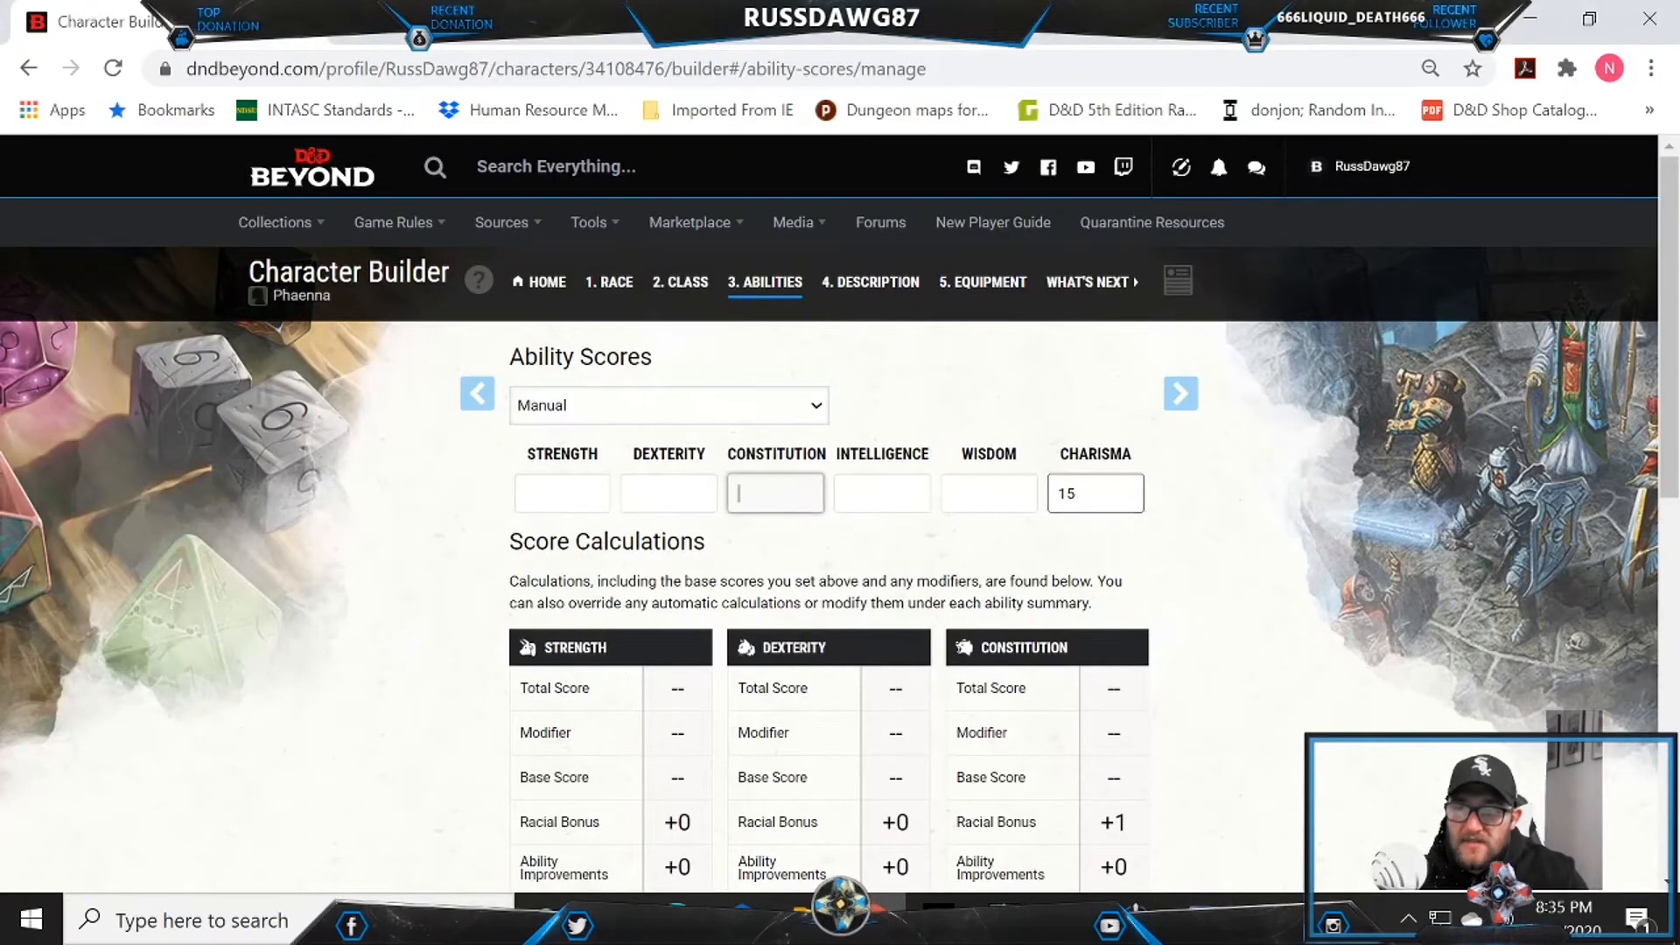
type("14")
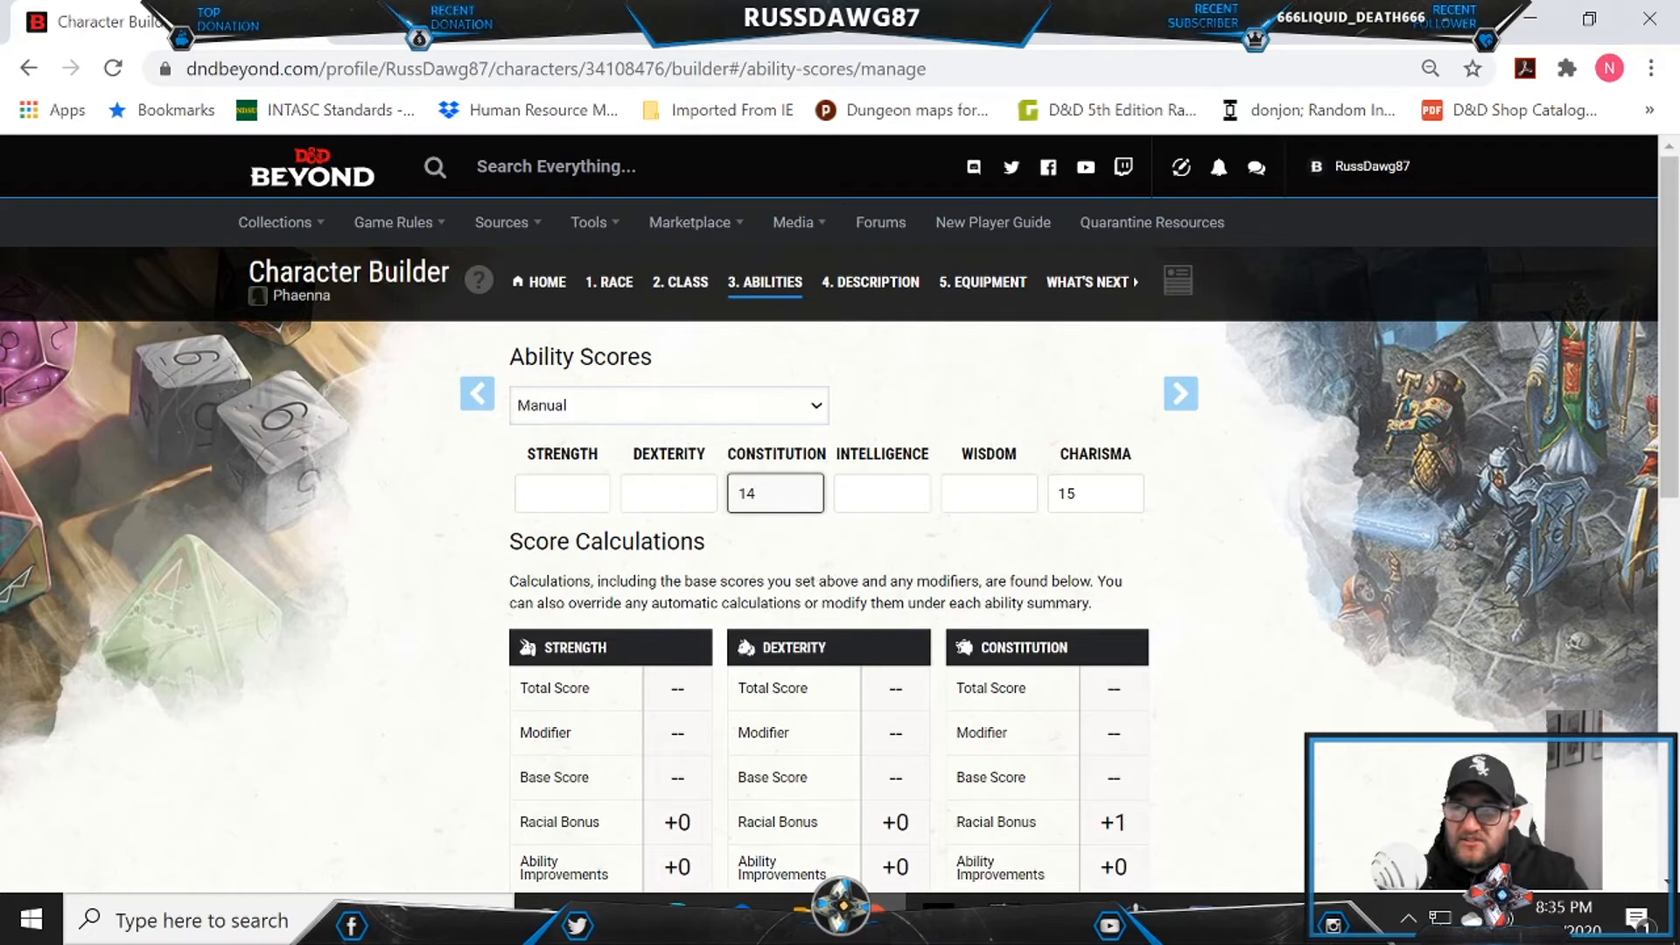
left_click(954, 394)
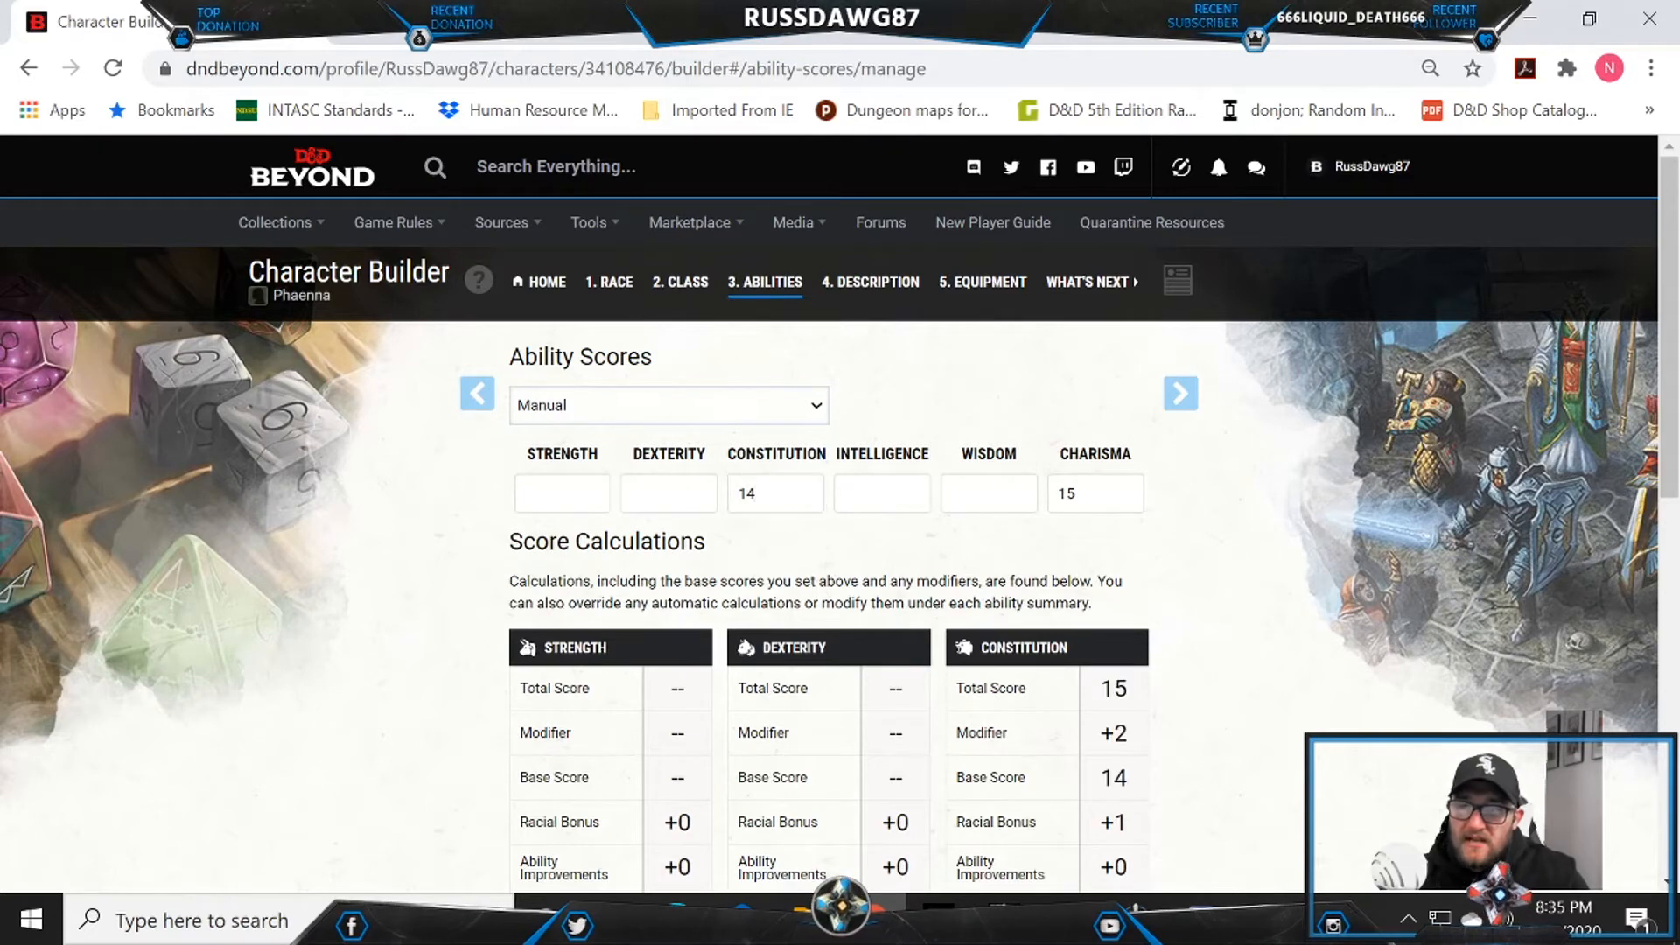
left_click(886, 495)
type("14")
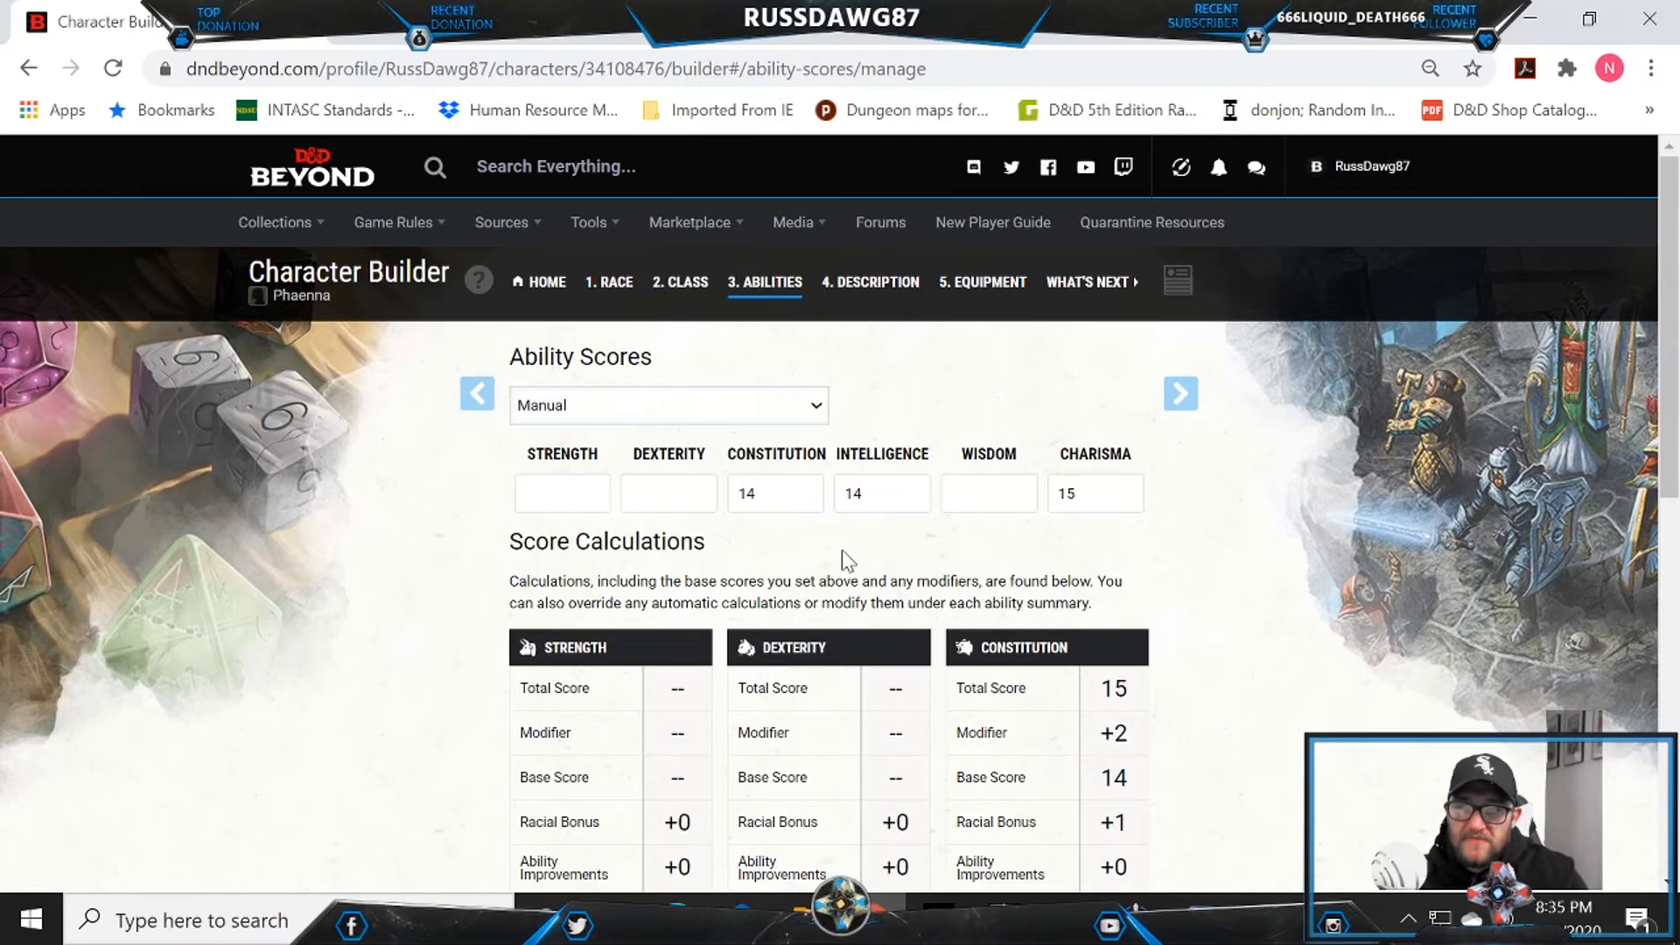
Step: Check the remaining rolls in Discord, and set Dexterity to 9, Strength to 13 and Wisdom to 13 in the Character Builder
key("alt+Tab")
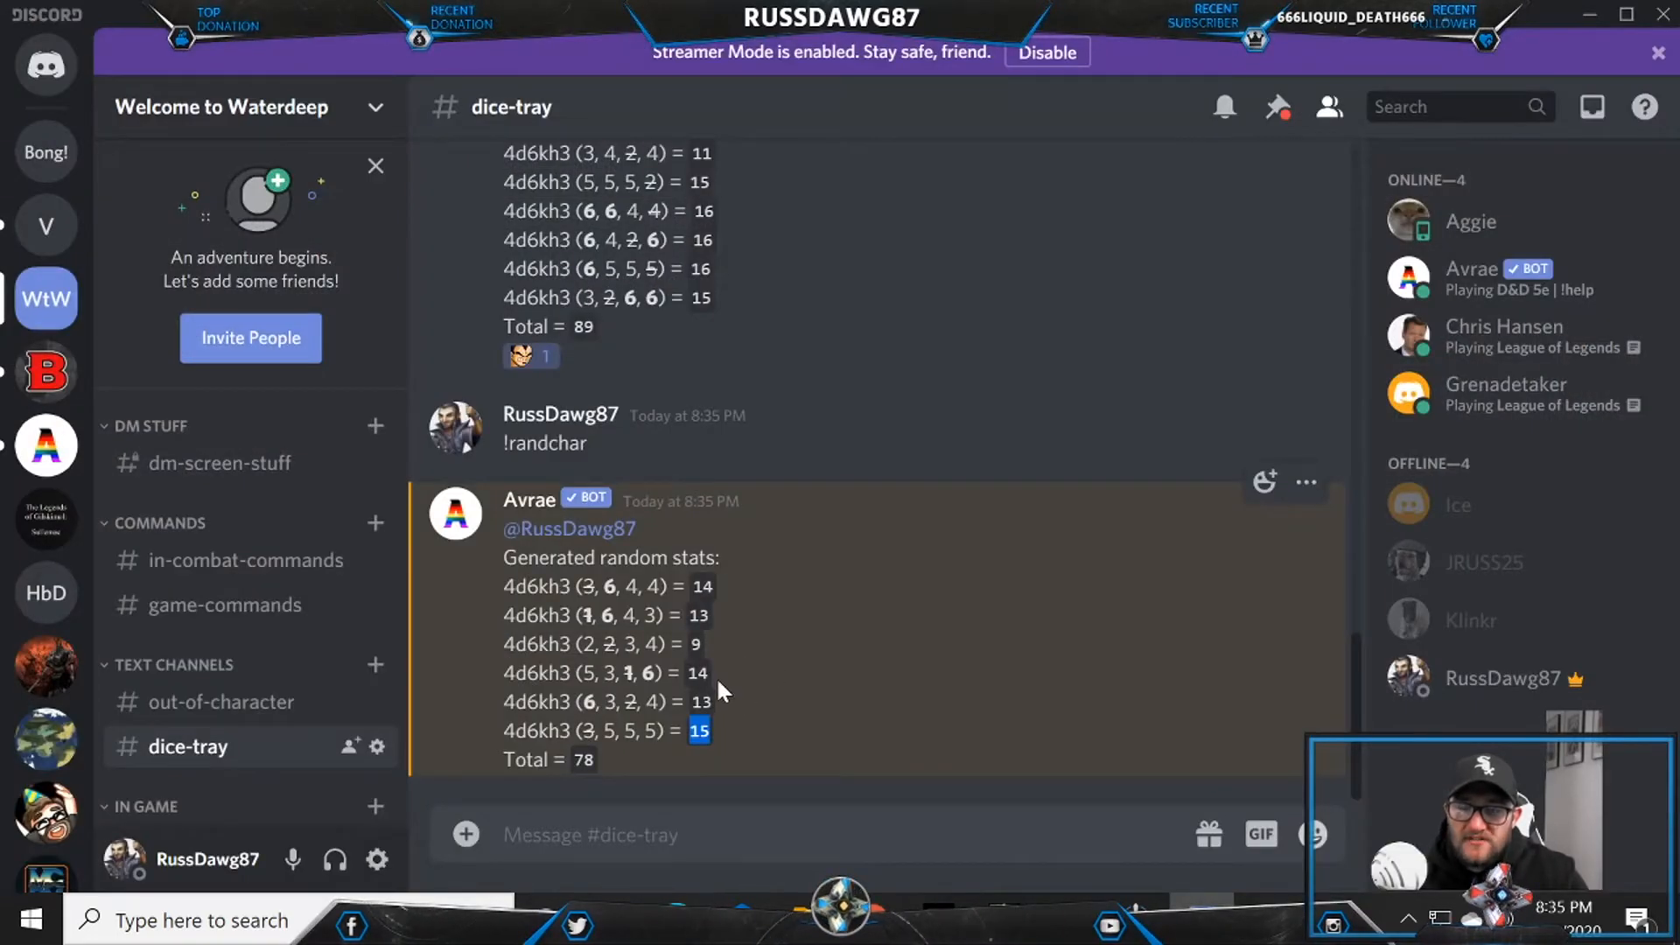
key("alt+Tab")
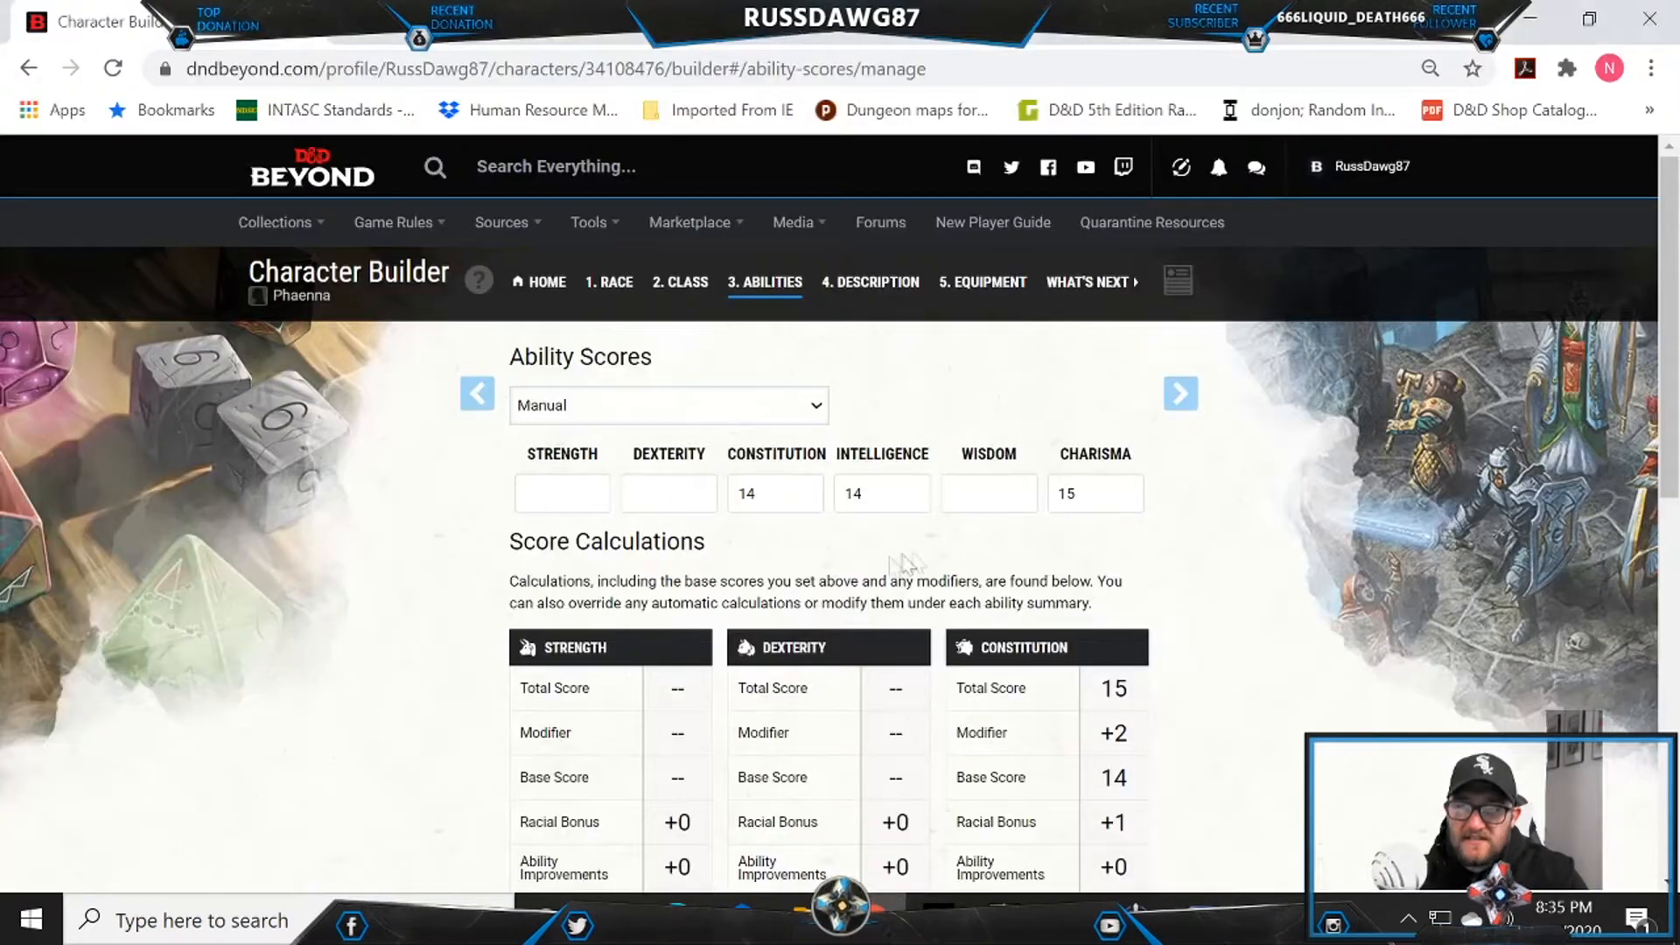
left_click(668, 493)
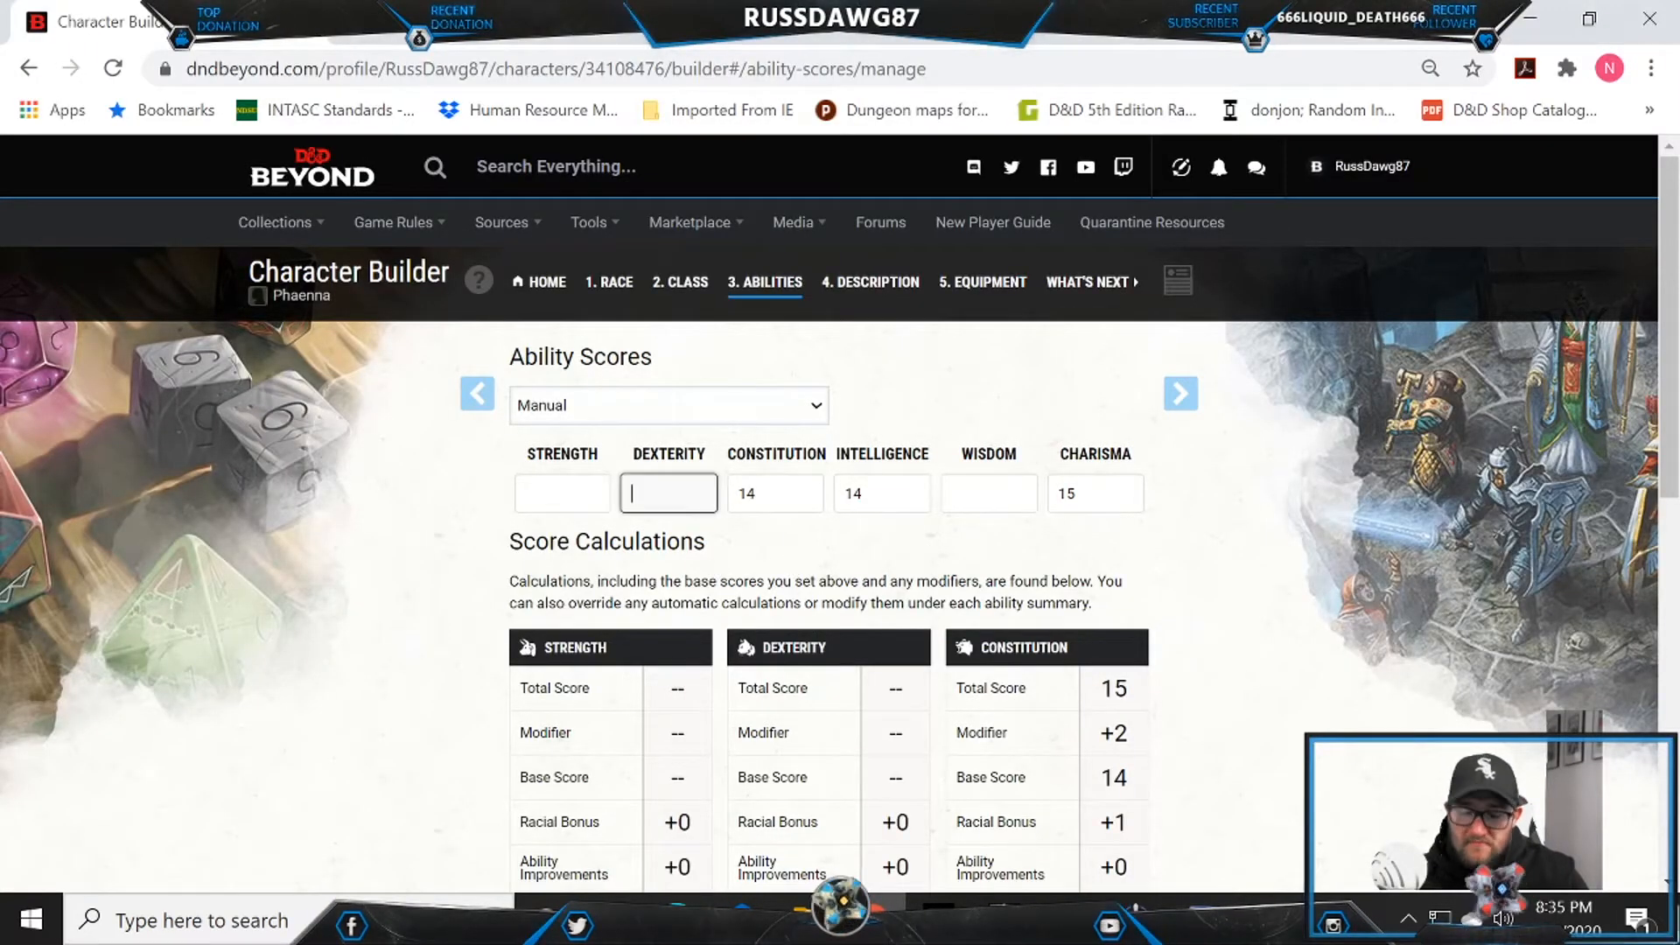
type("9")
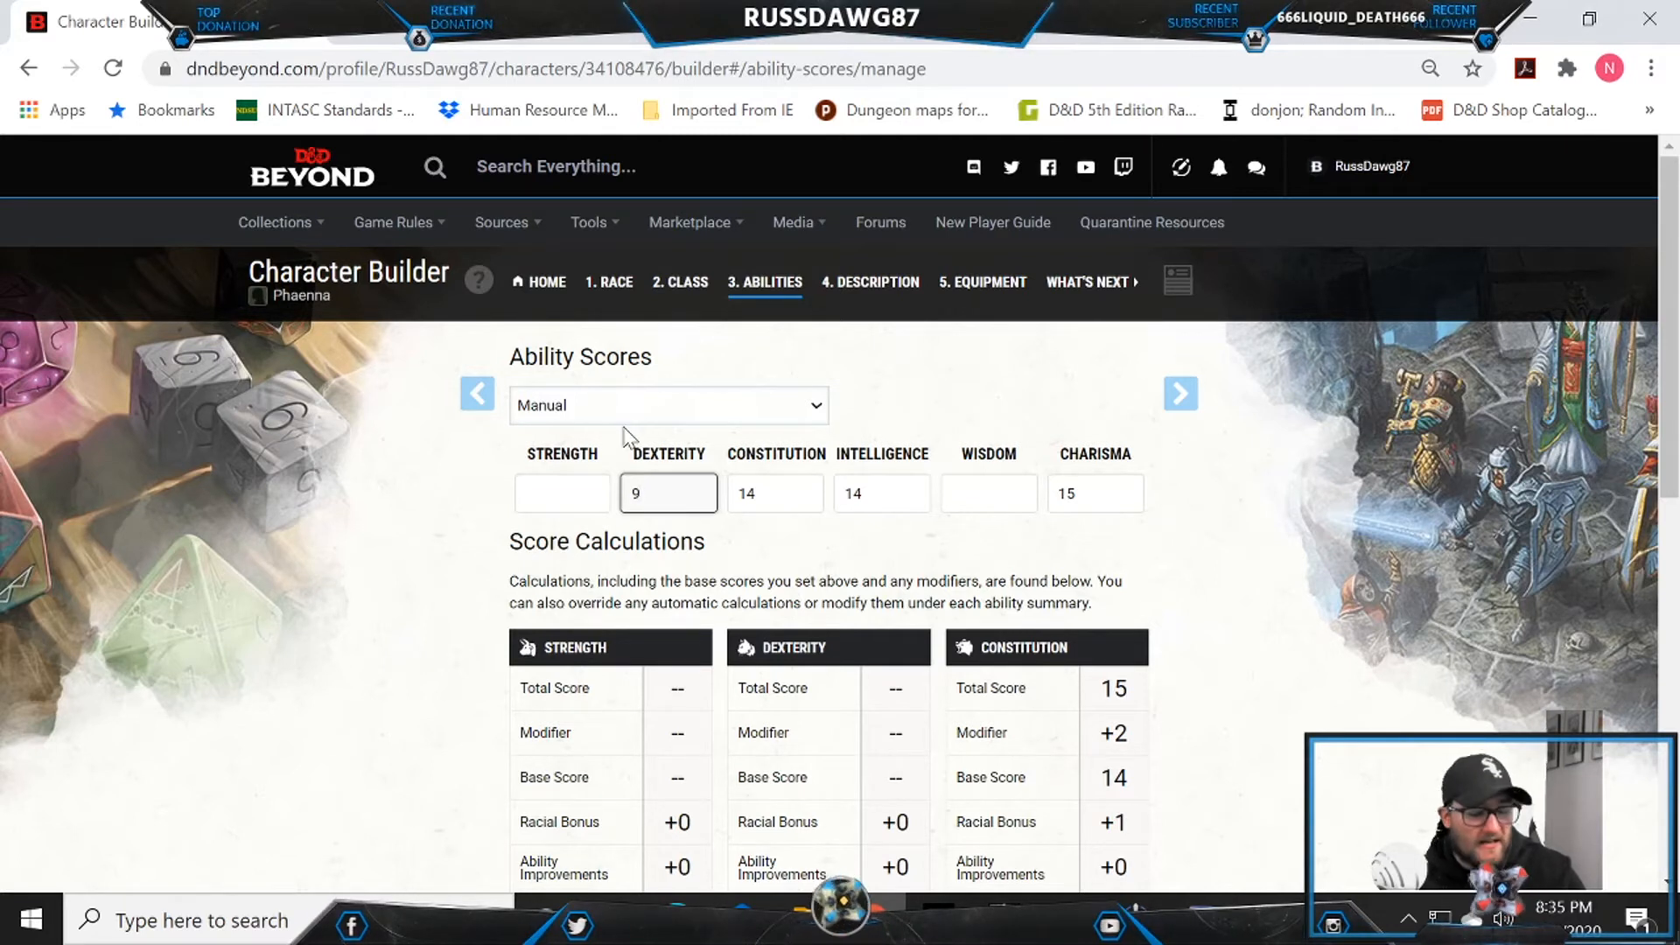
left_click(555, 495)
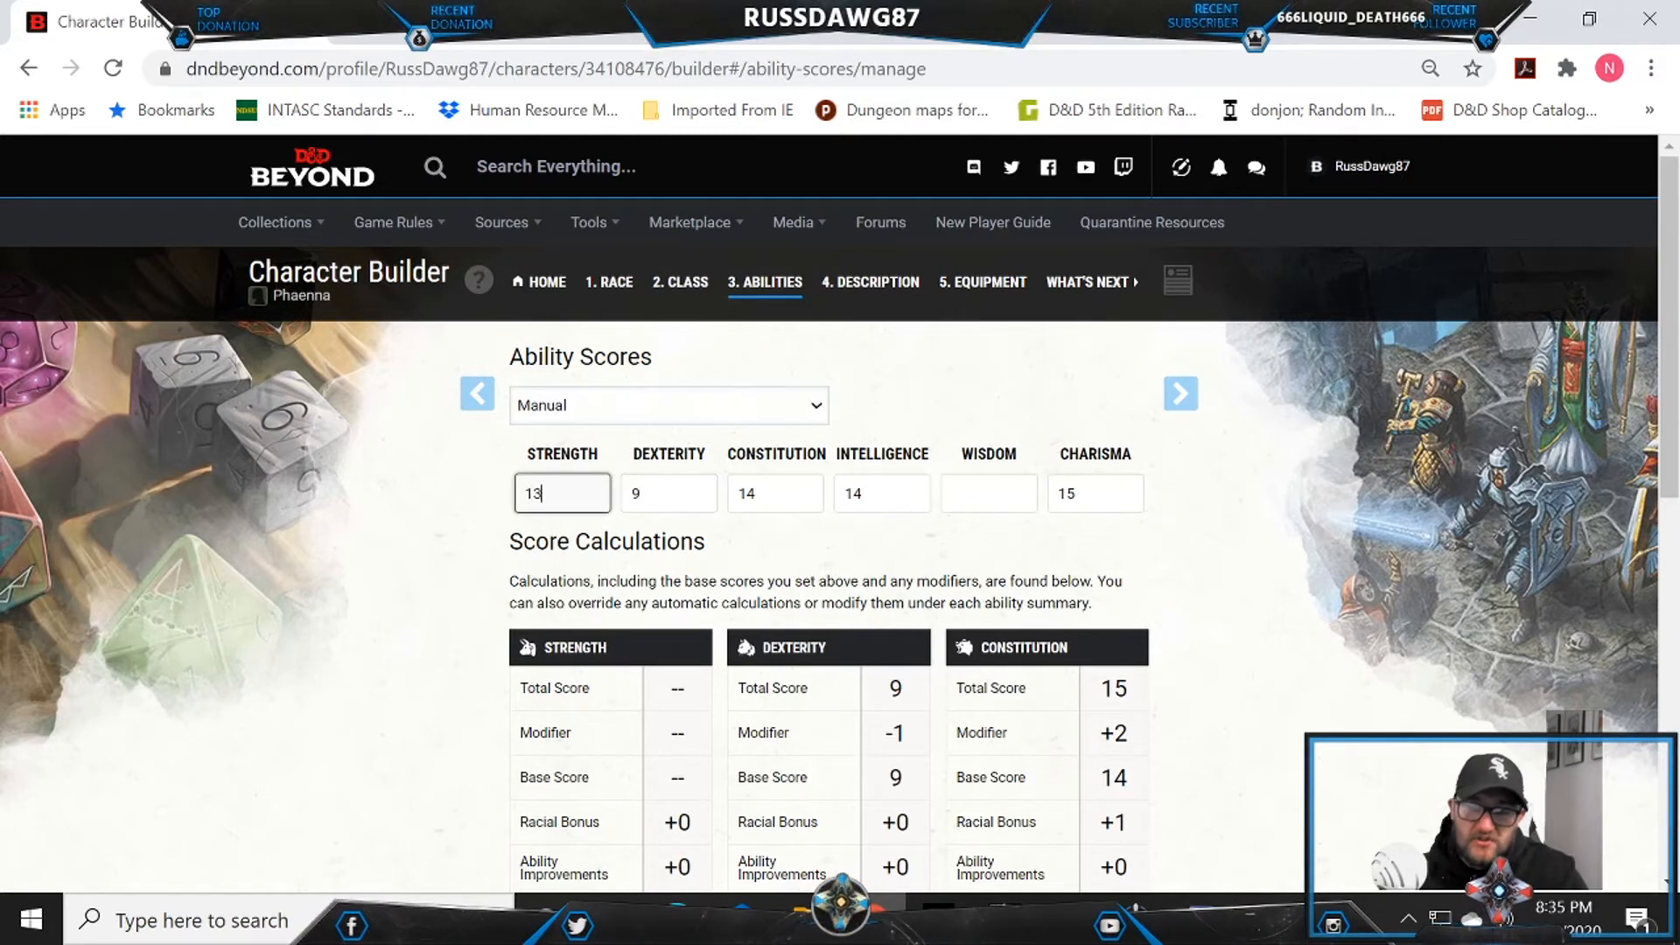
left_click(989, 494)
type("13")
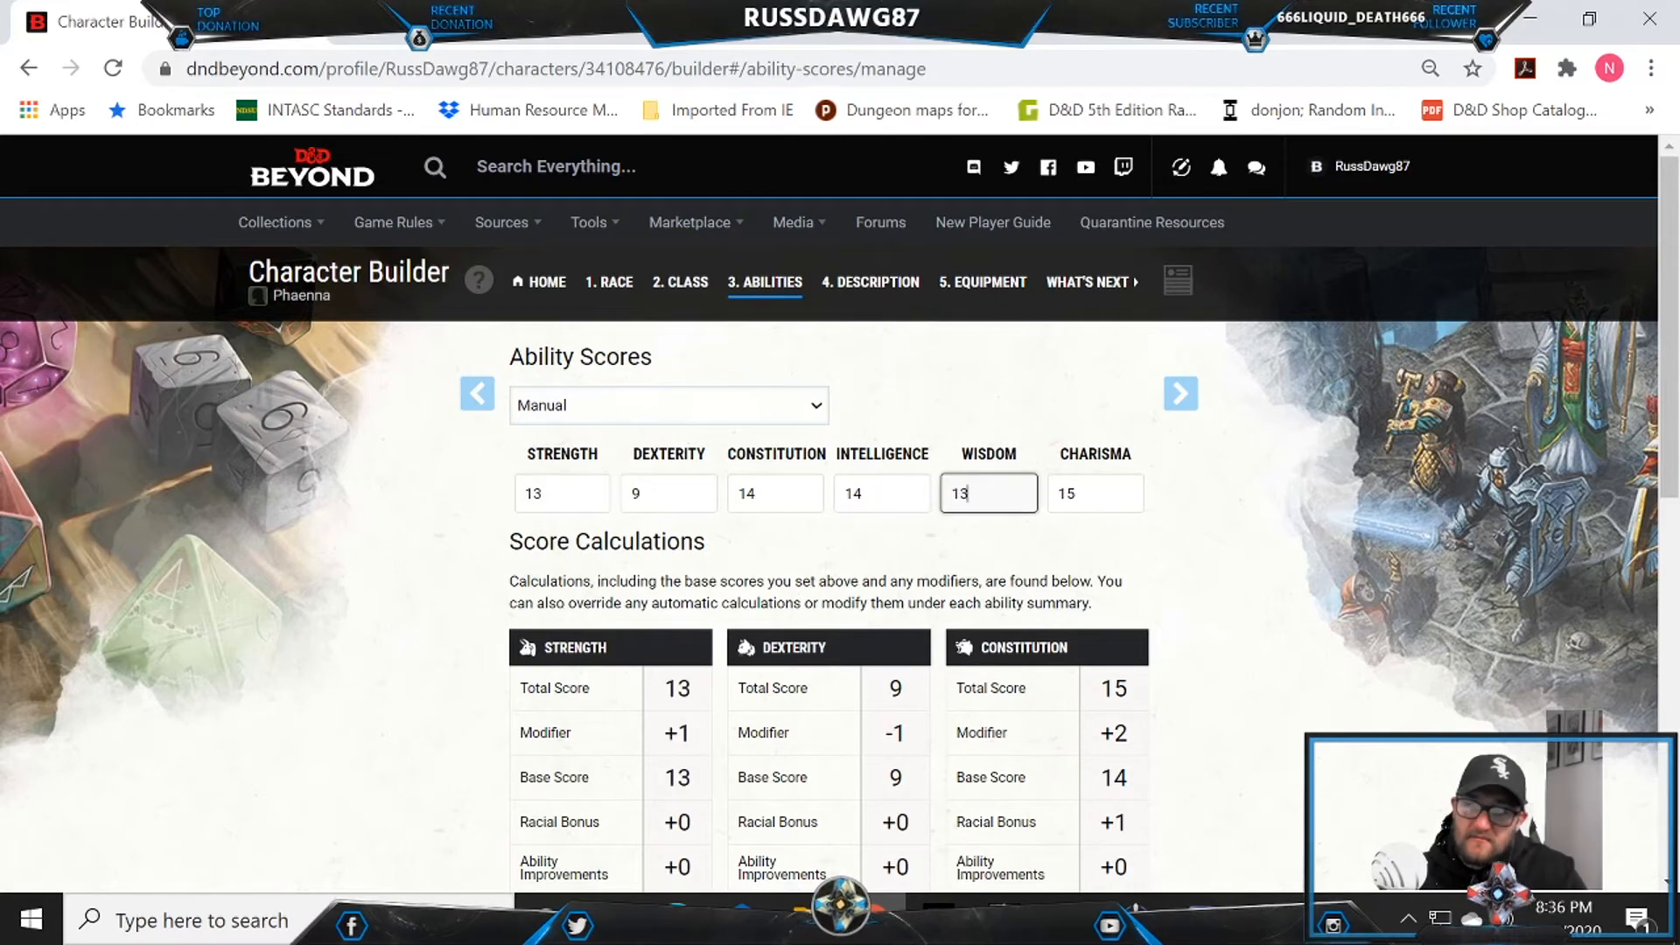
left_click(872, 613)
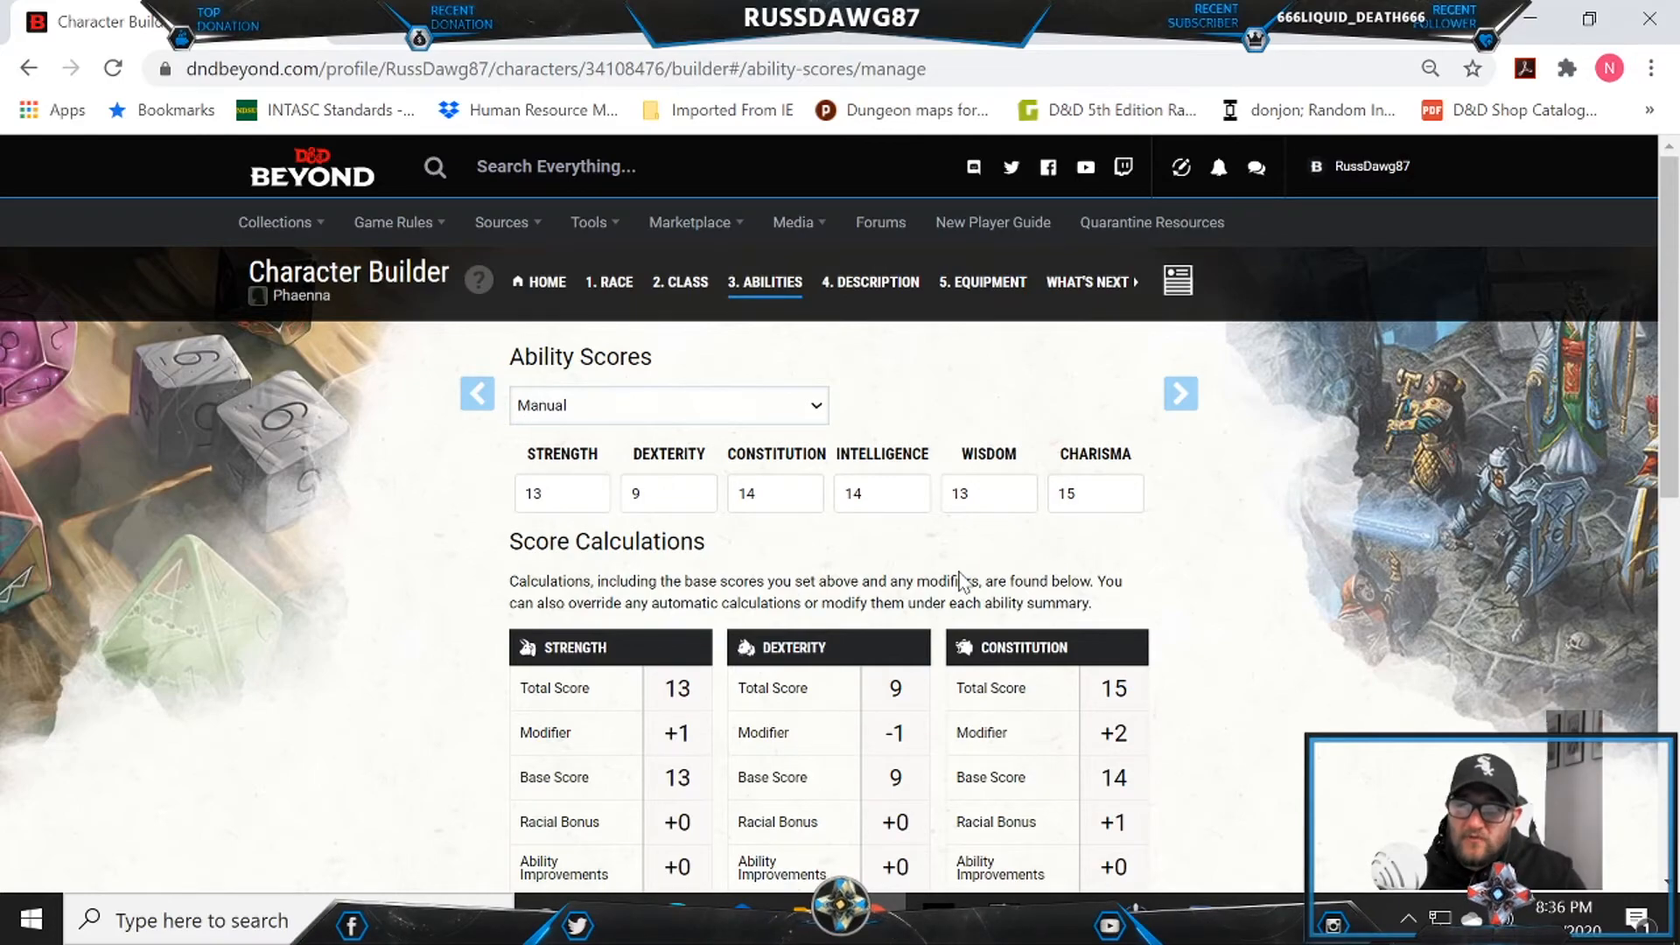
Step: Review the score calculations for all six abilities, including total scores, modifiers, racial bonuses and the override fields
scroll(963, 581, "down", 3)
scroll(954, 580, "down", 3)
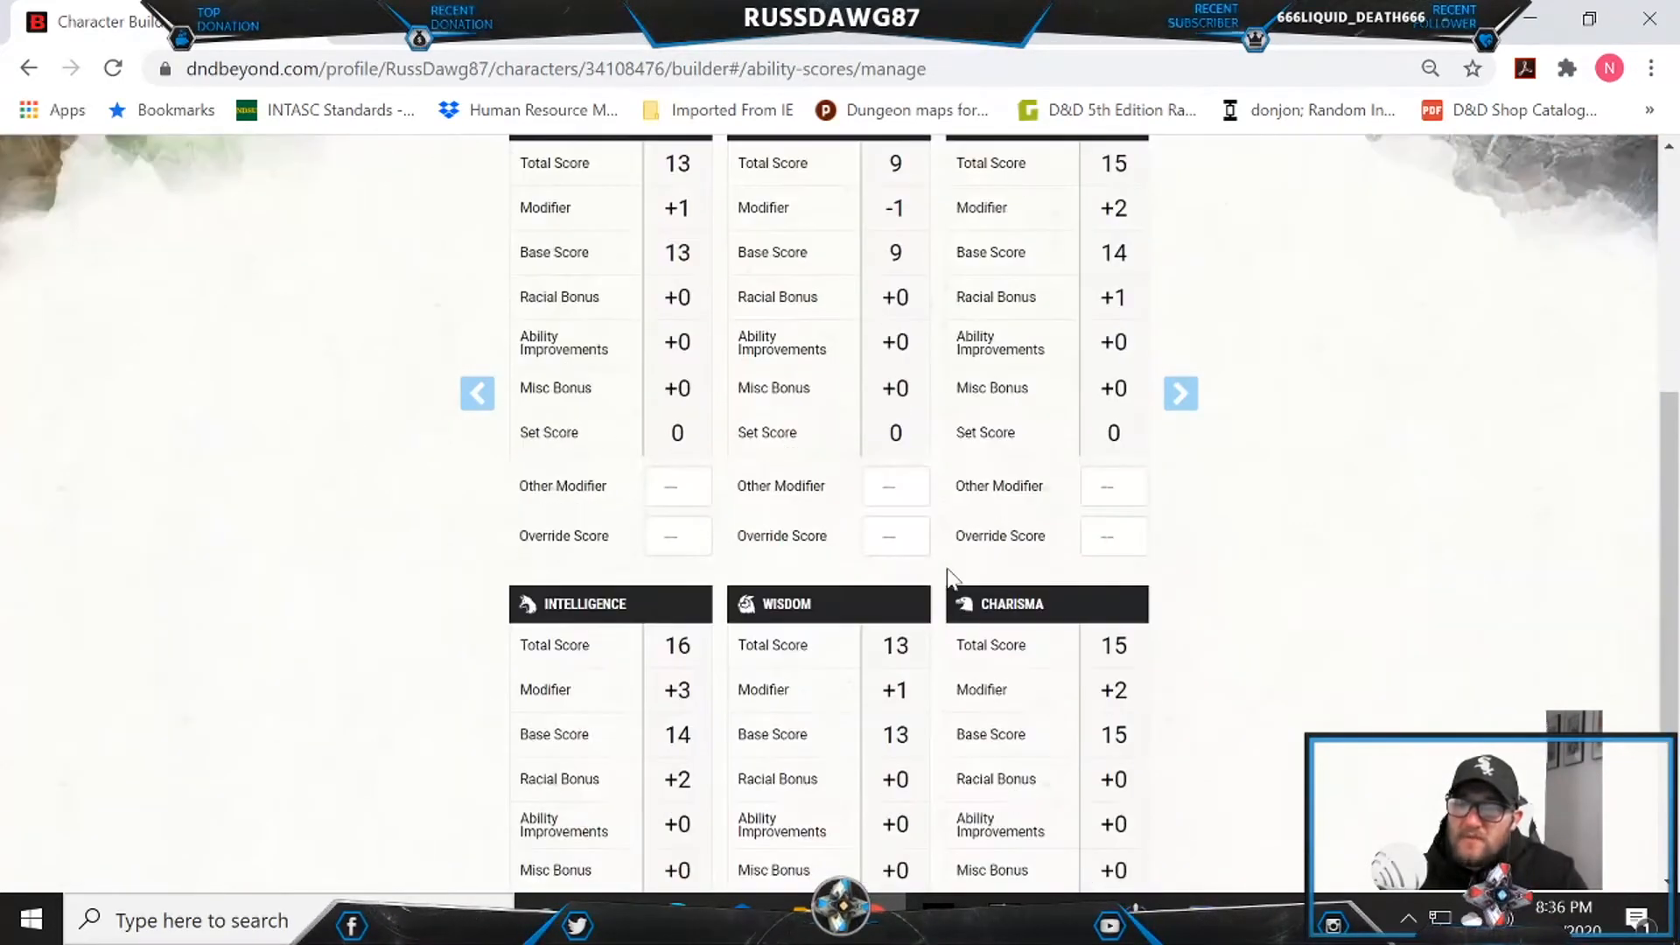
scroll(953, 578, "up", 2)
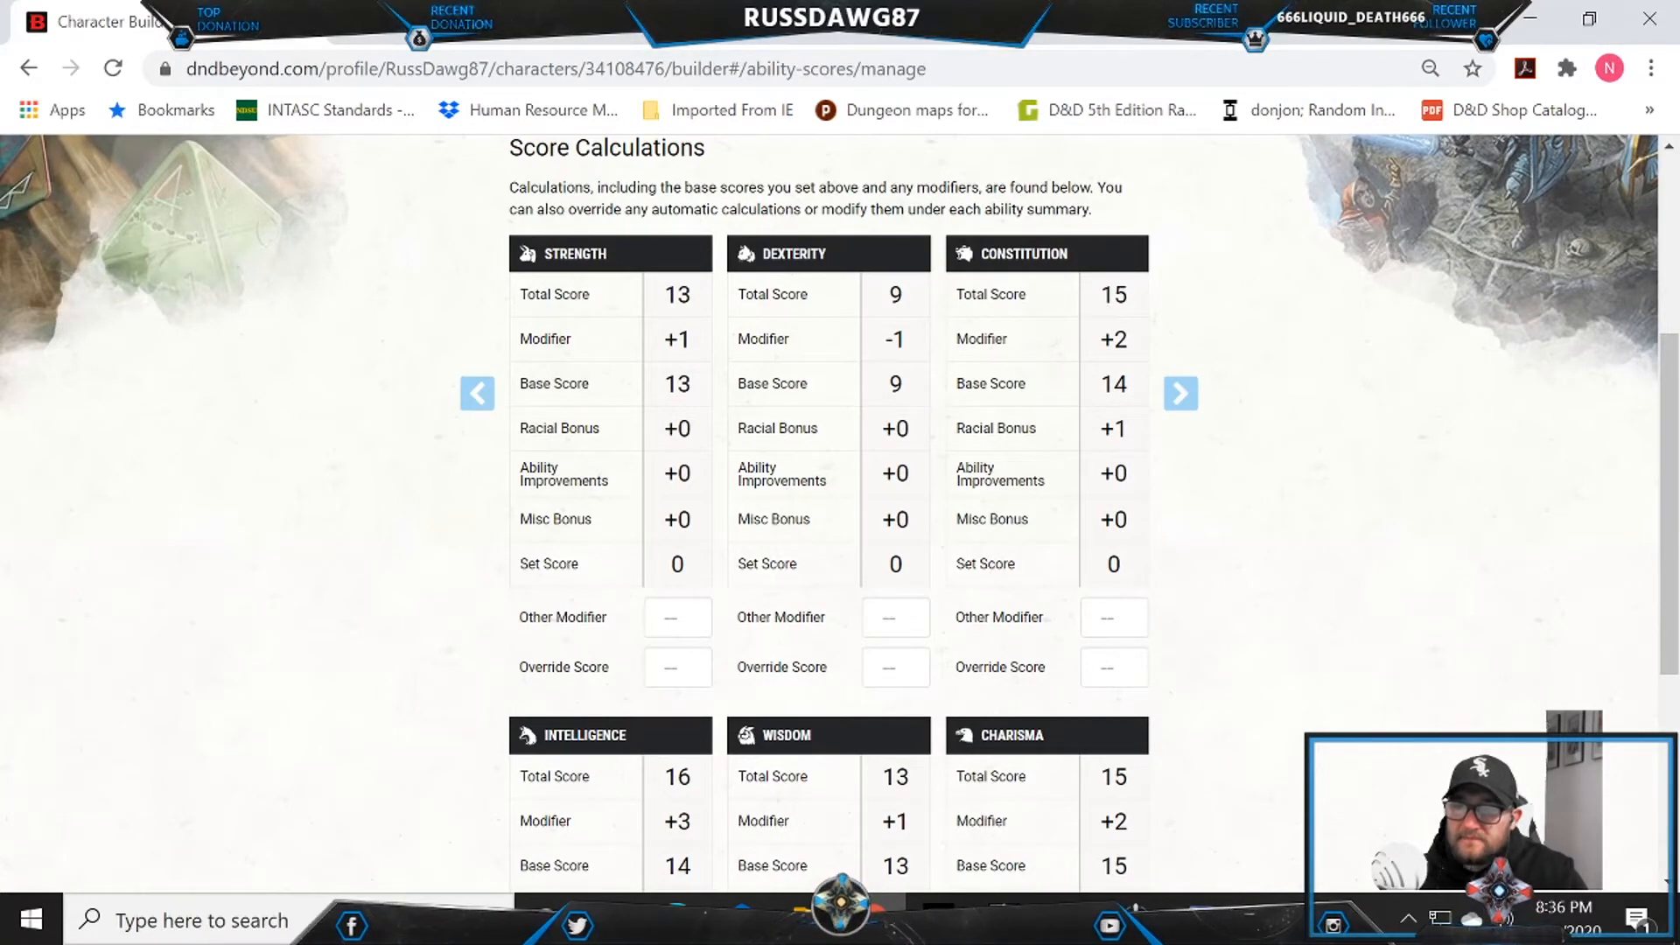
scroll(1082, 390, "up", 1)
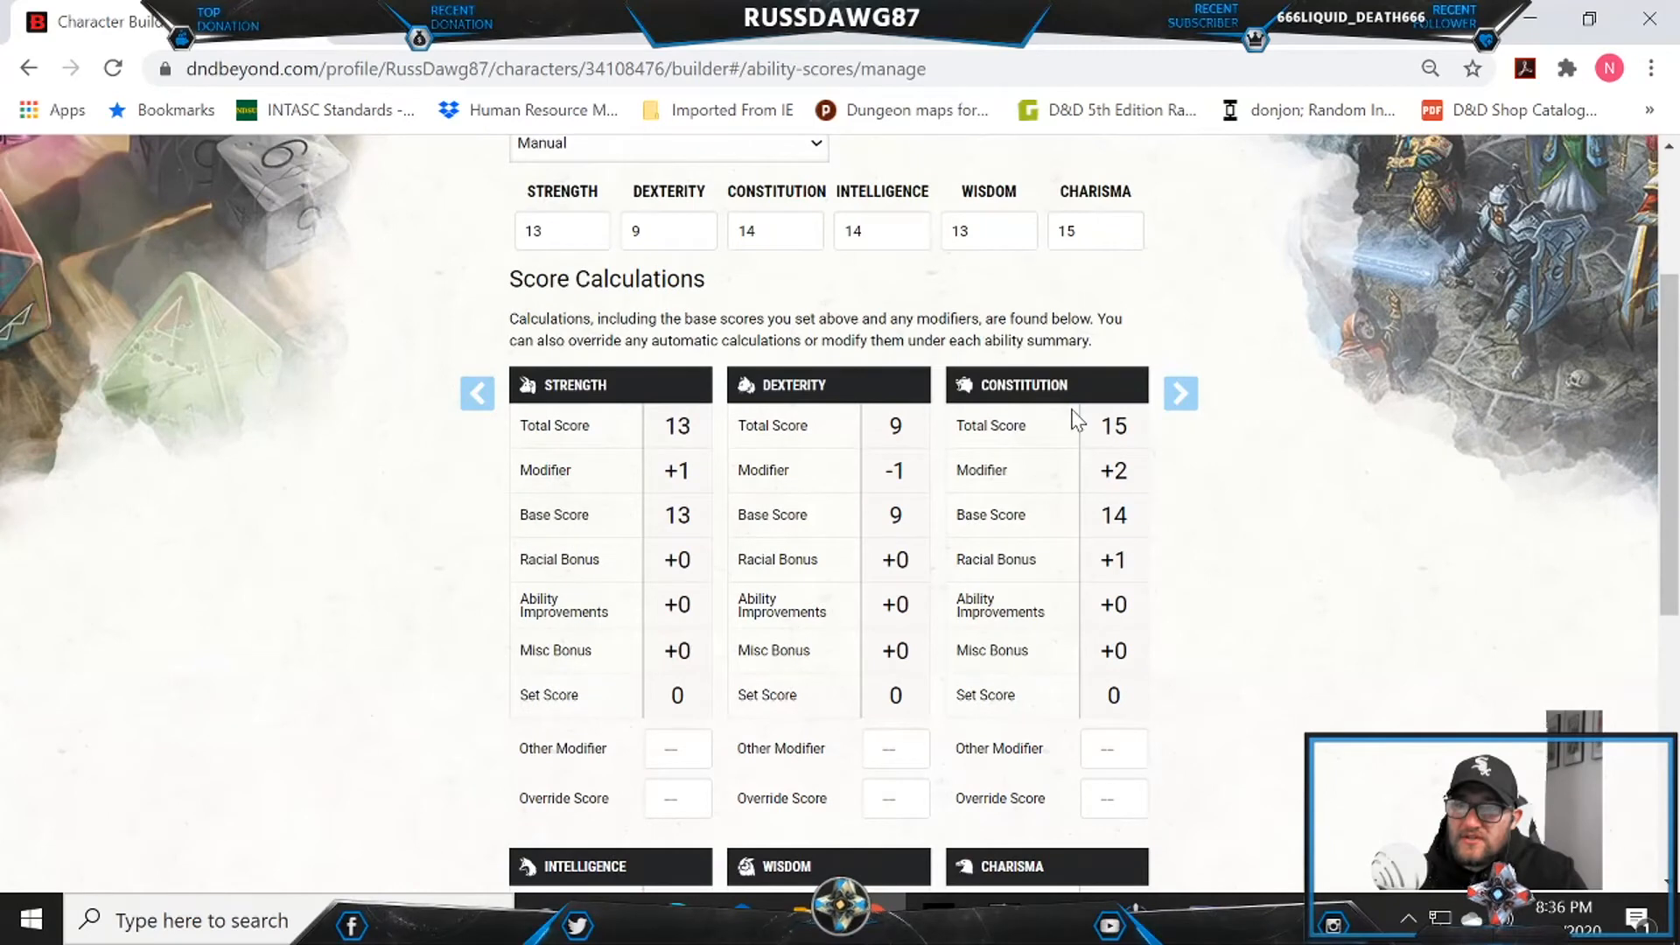
scroll(1076, 420, "down", 1)
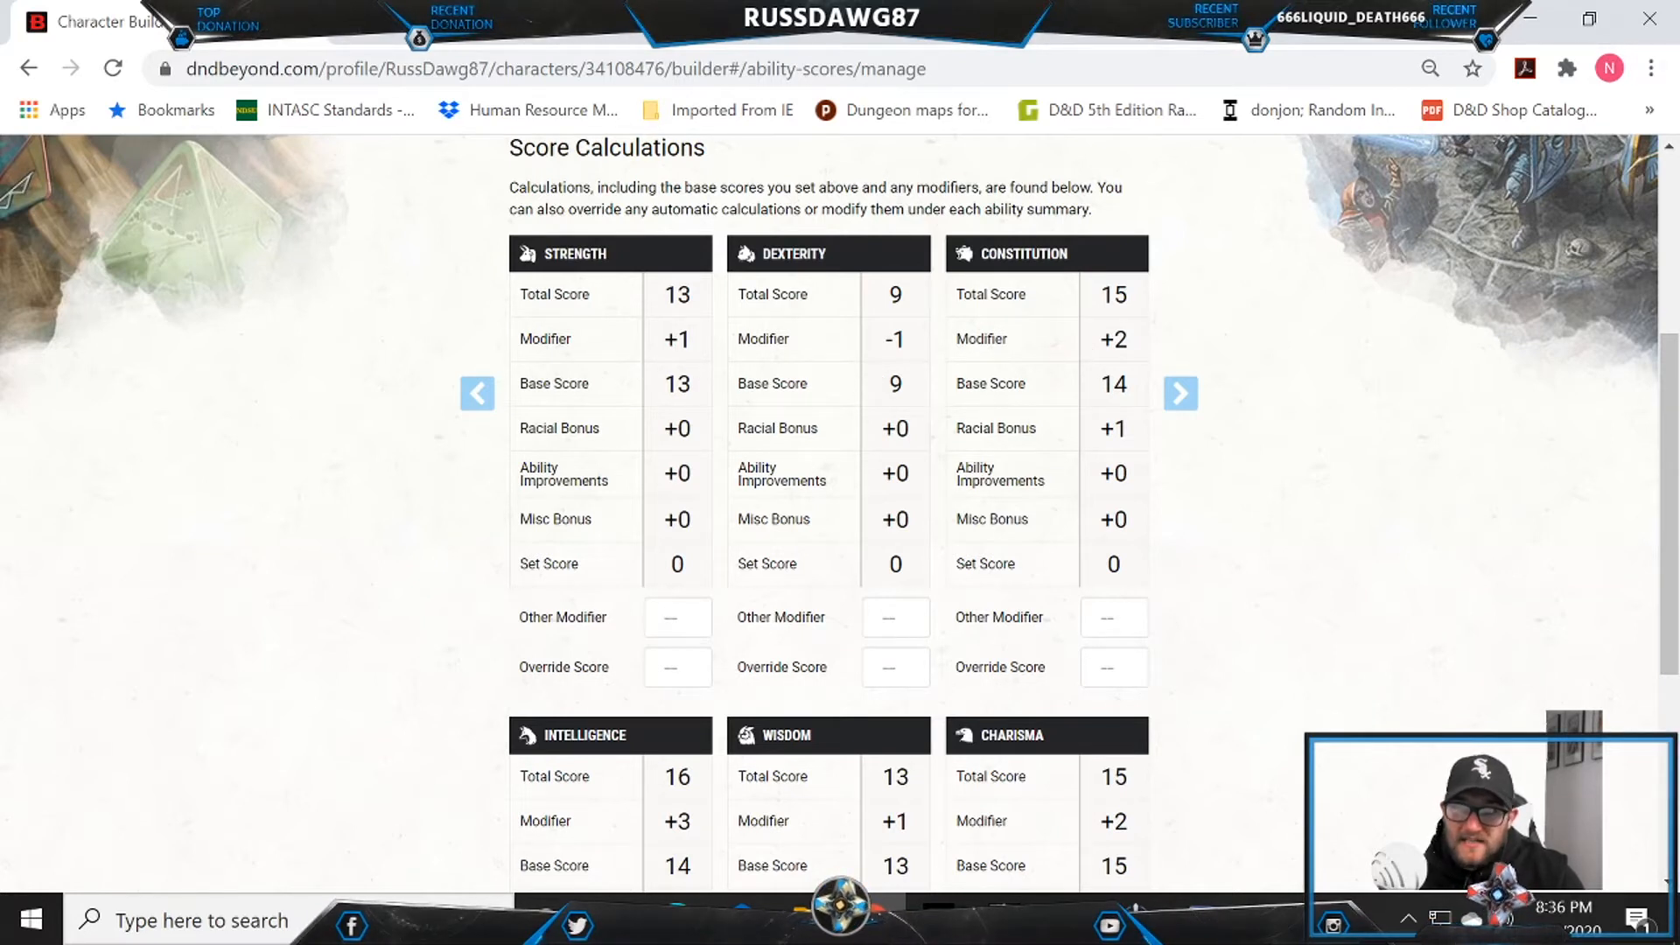
scroll(1105, 354, "down", 2)
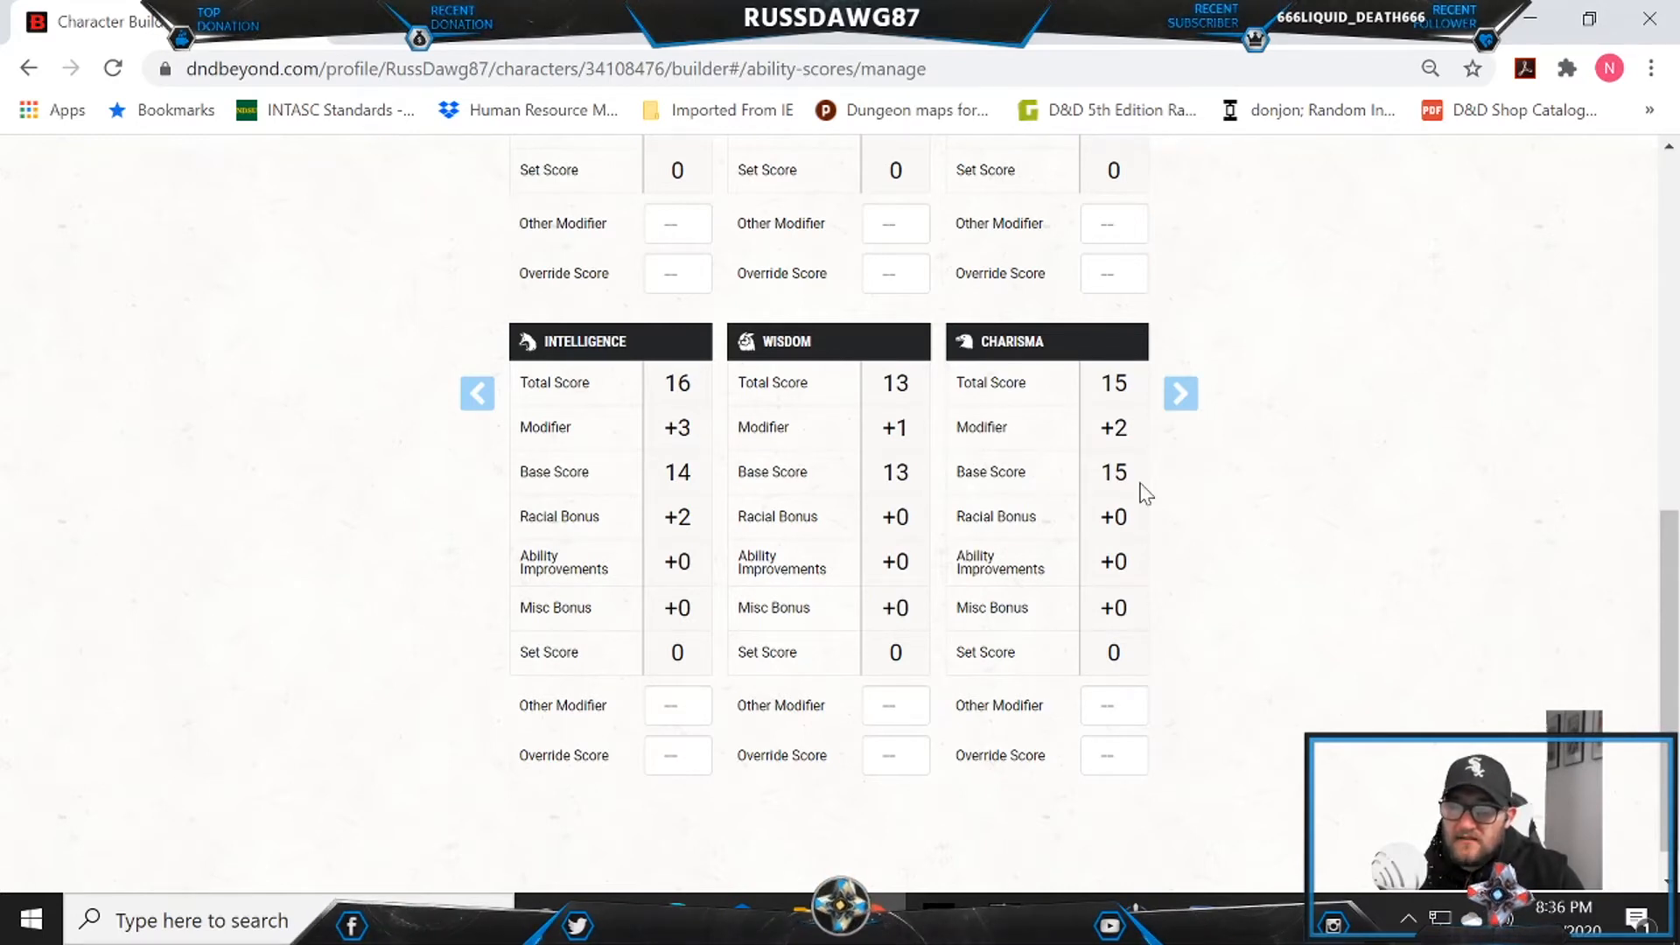
scroll(1219, 515, "up", 2)
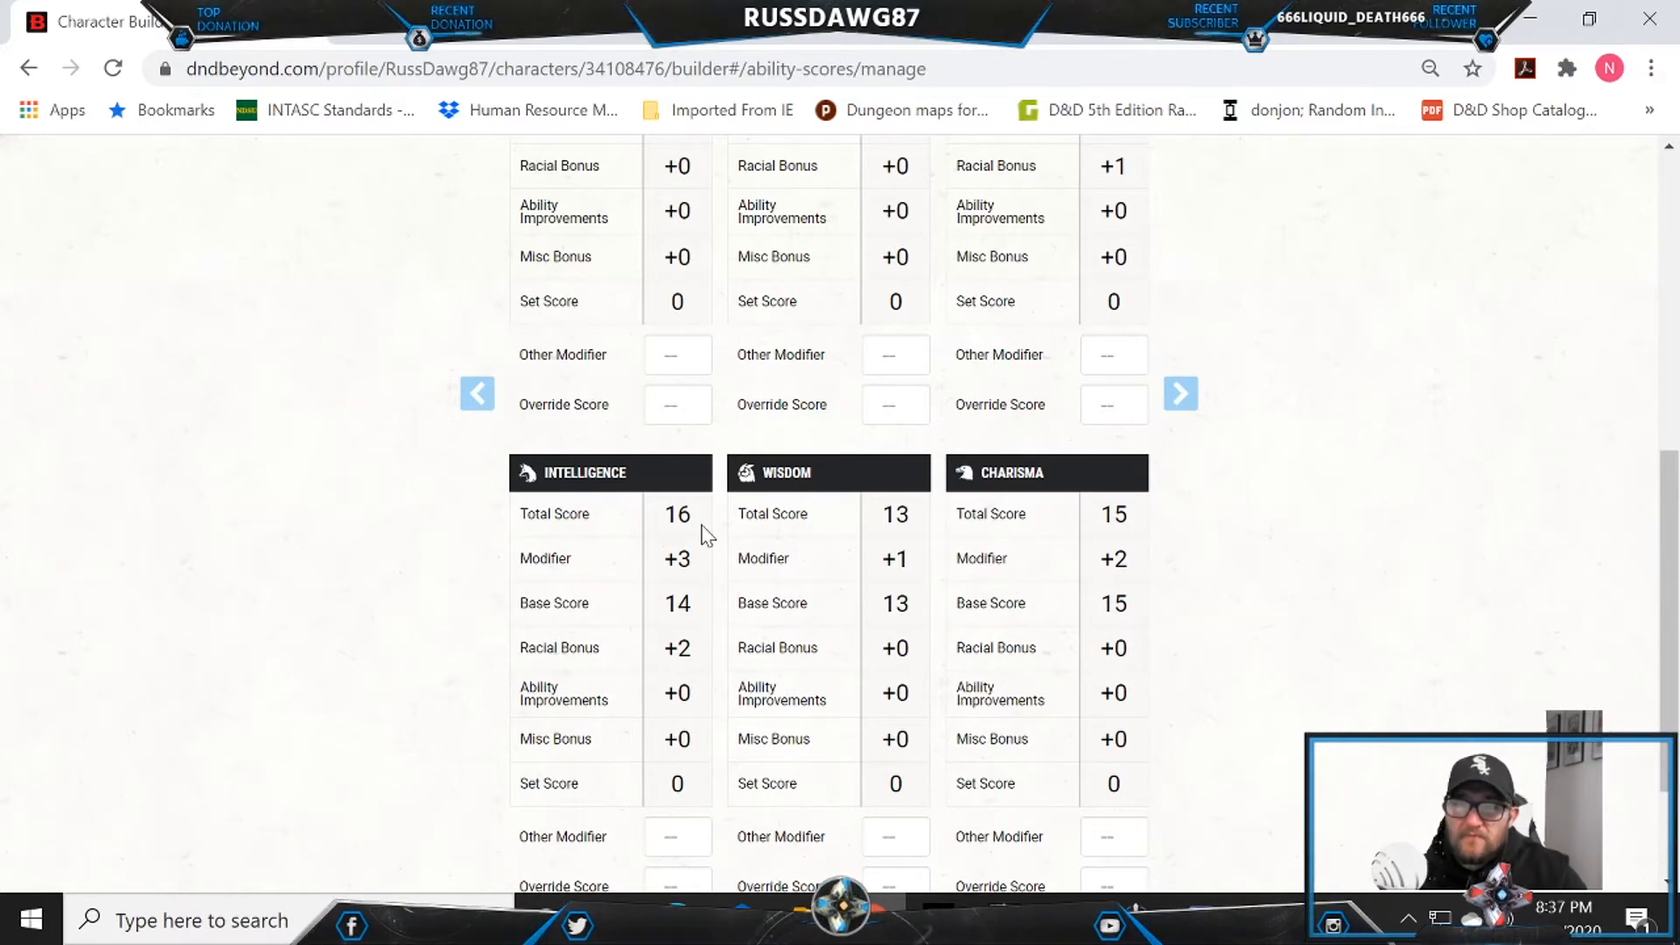
scroll(708, 534, "up", 3)
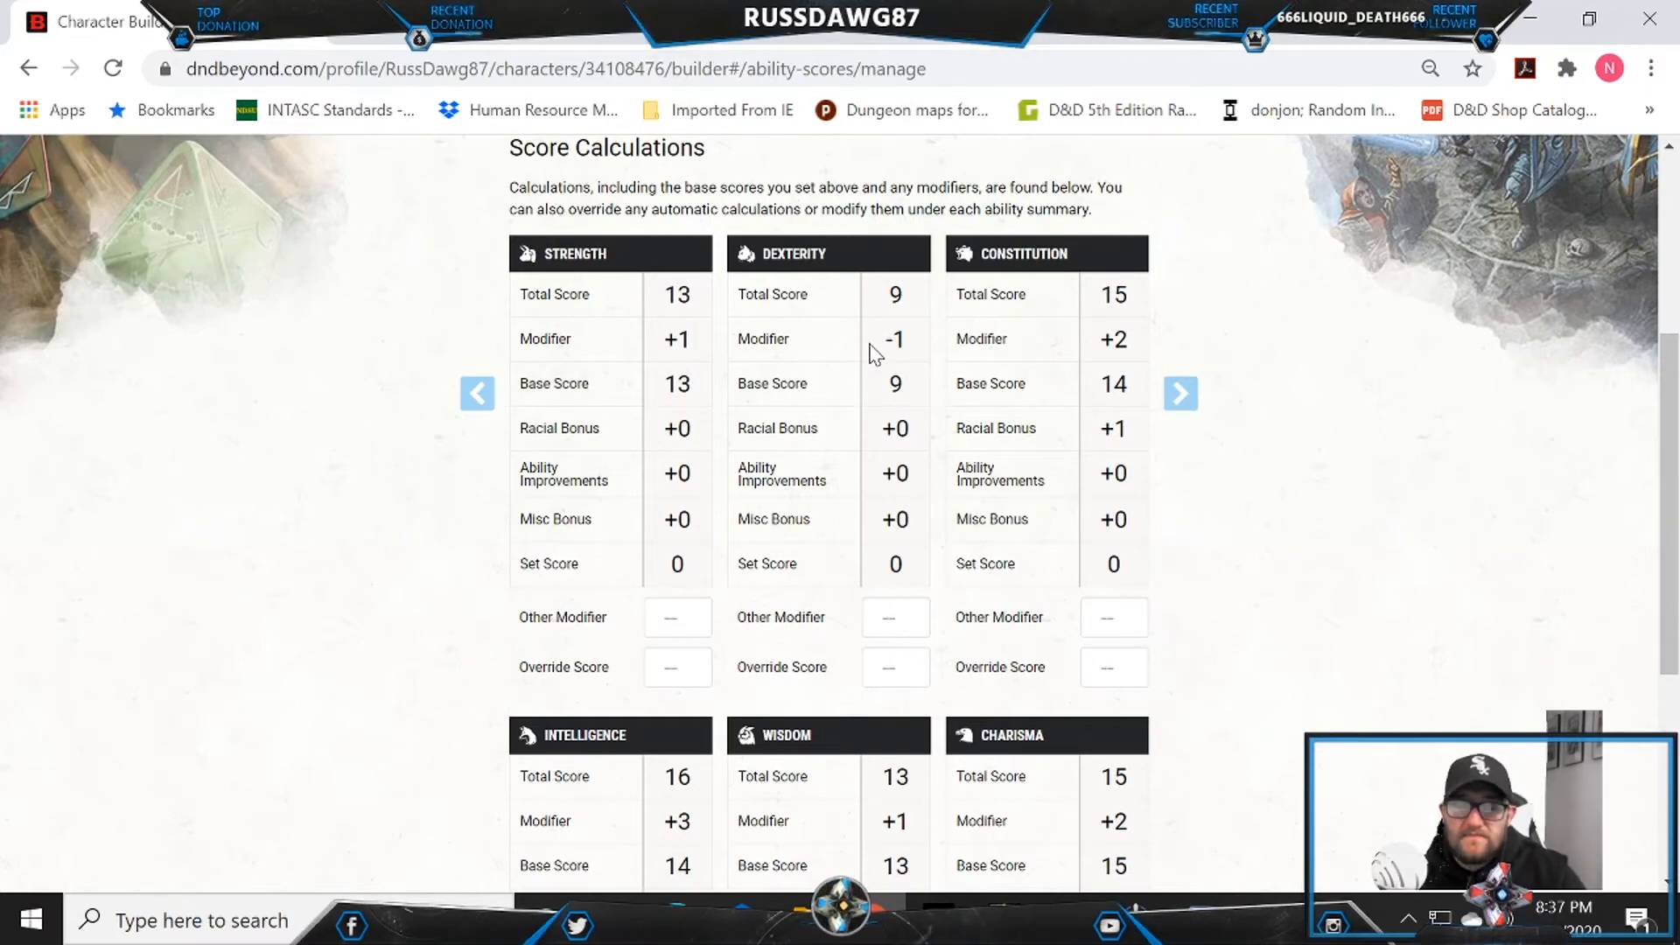
scroll(876, 346, "down", 3)
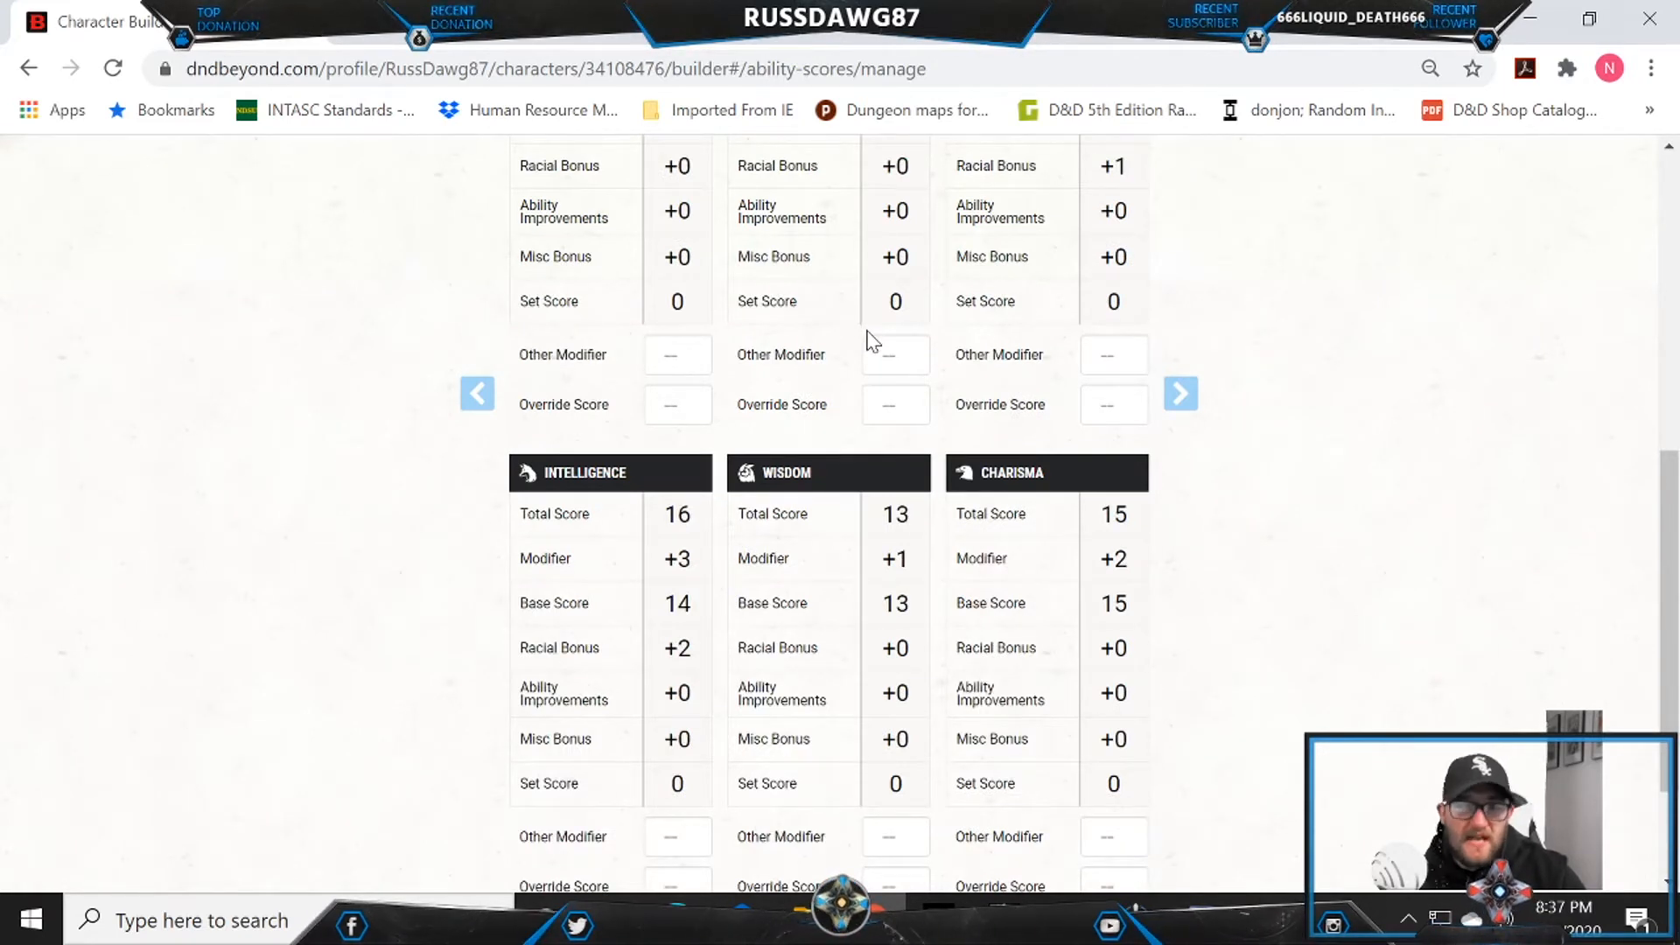
scroll(871, 342, "down", 2)
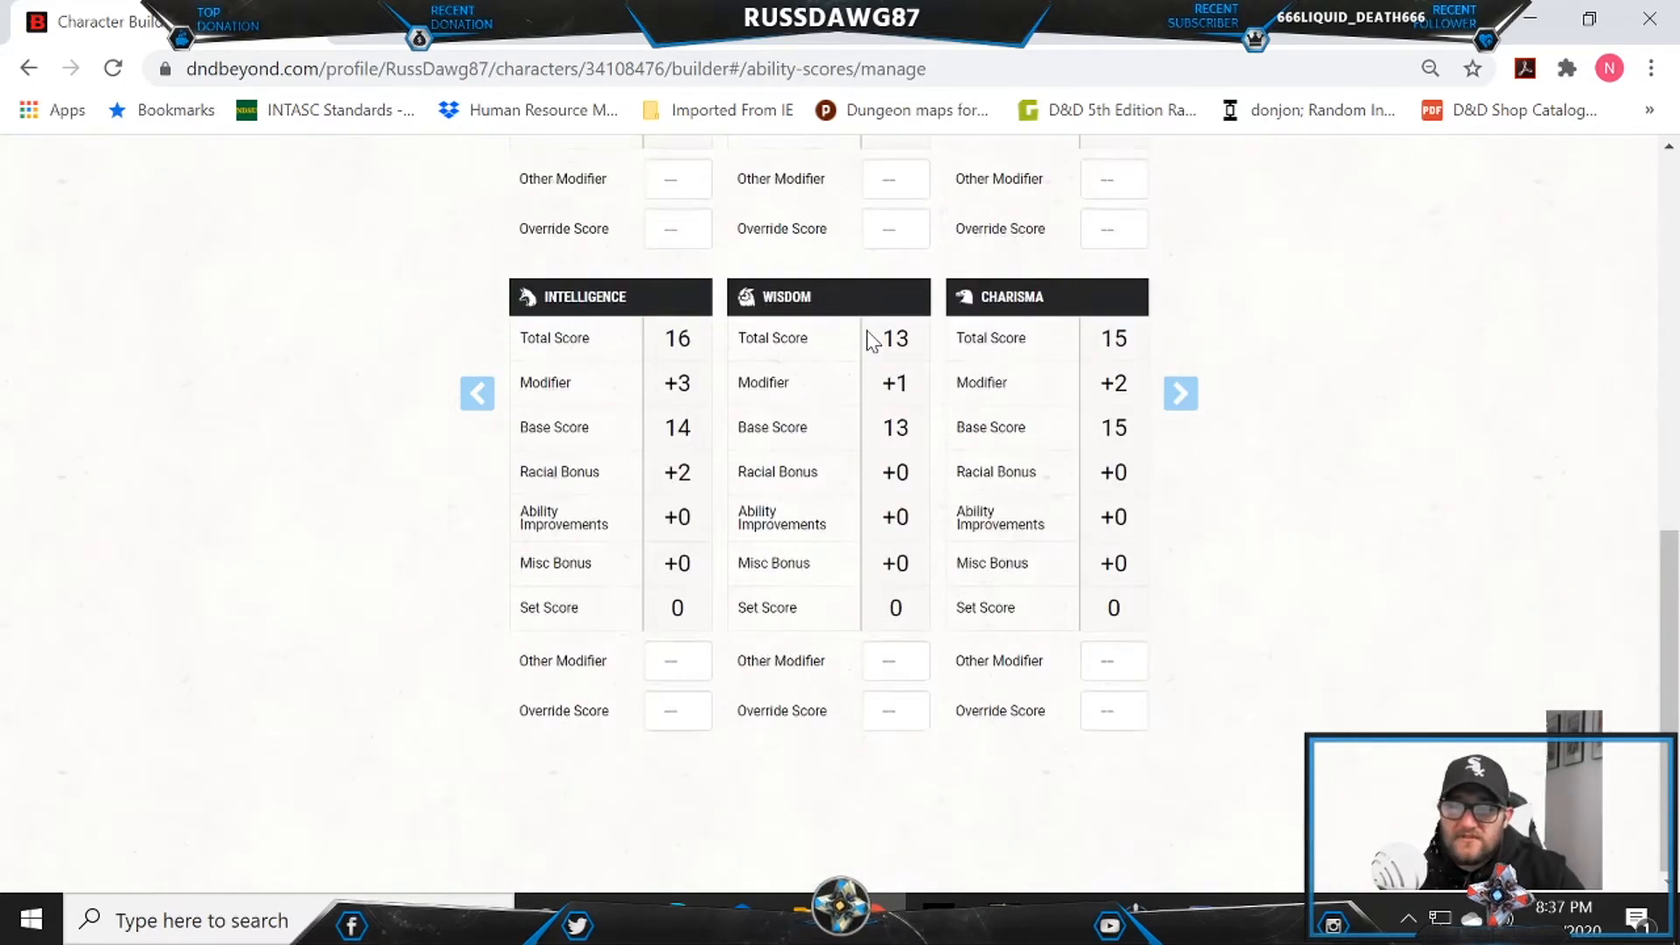
scroll(871, 341, "up", 4)
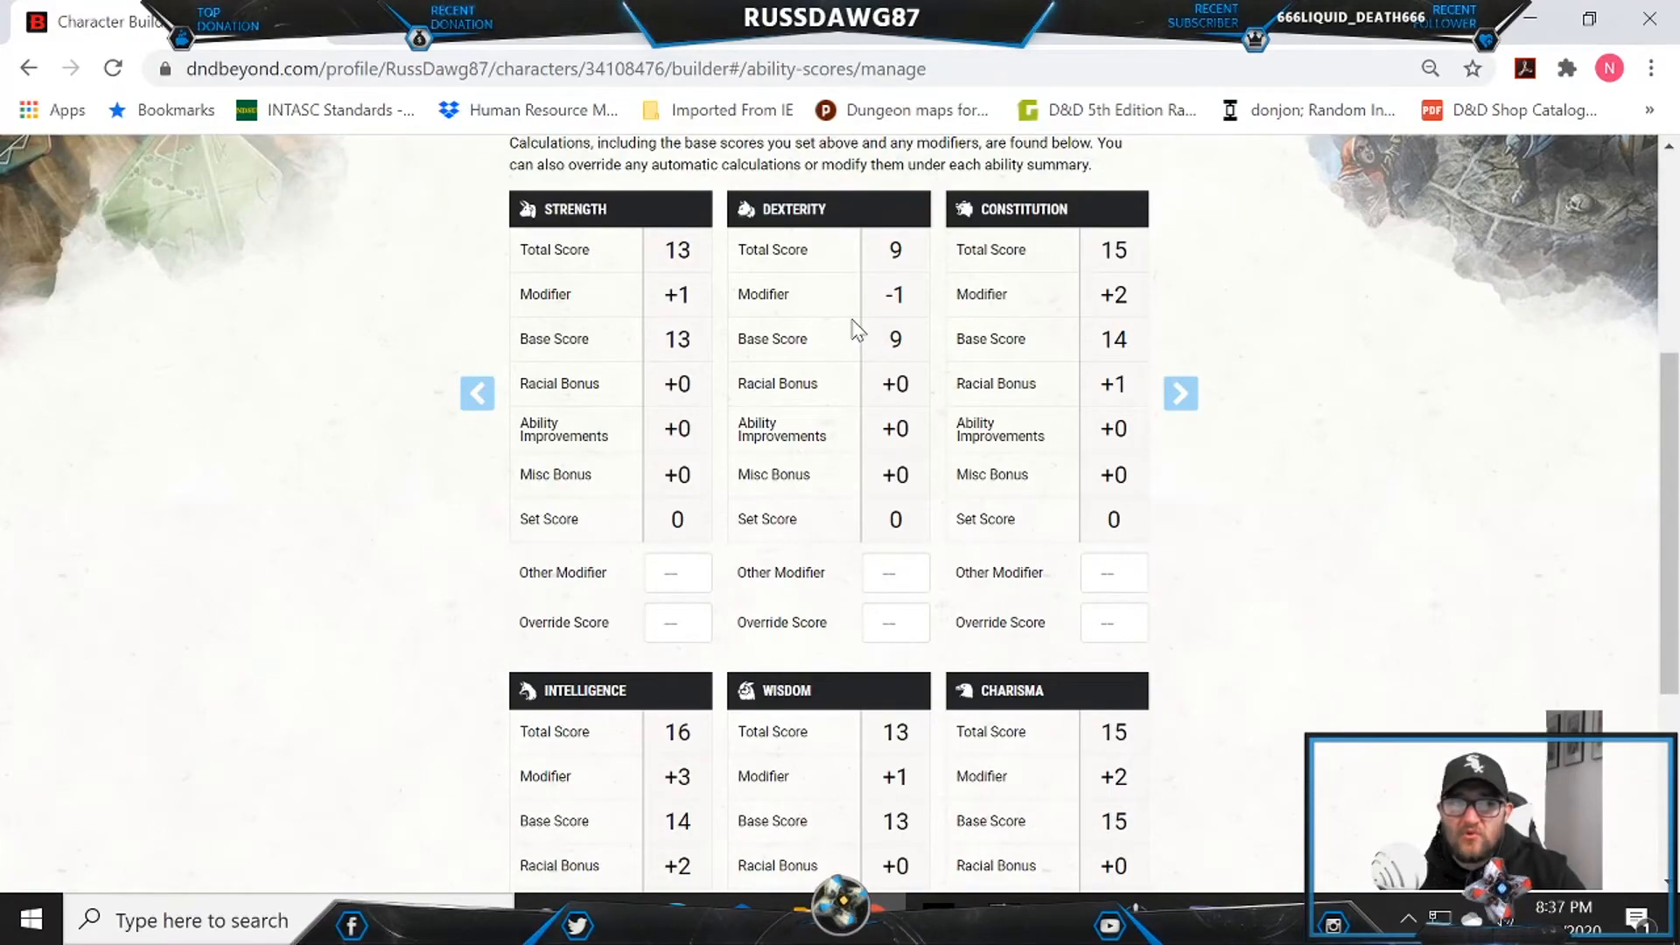
scroll(856, 331, "up", 3)
scroll(834, 418, "up", 2)
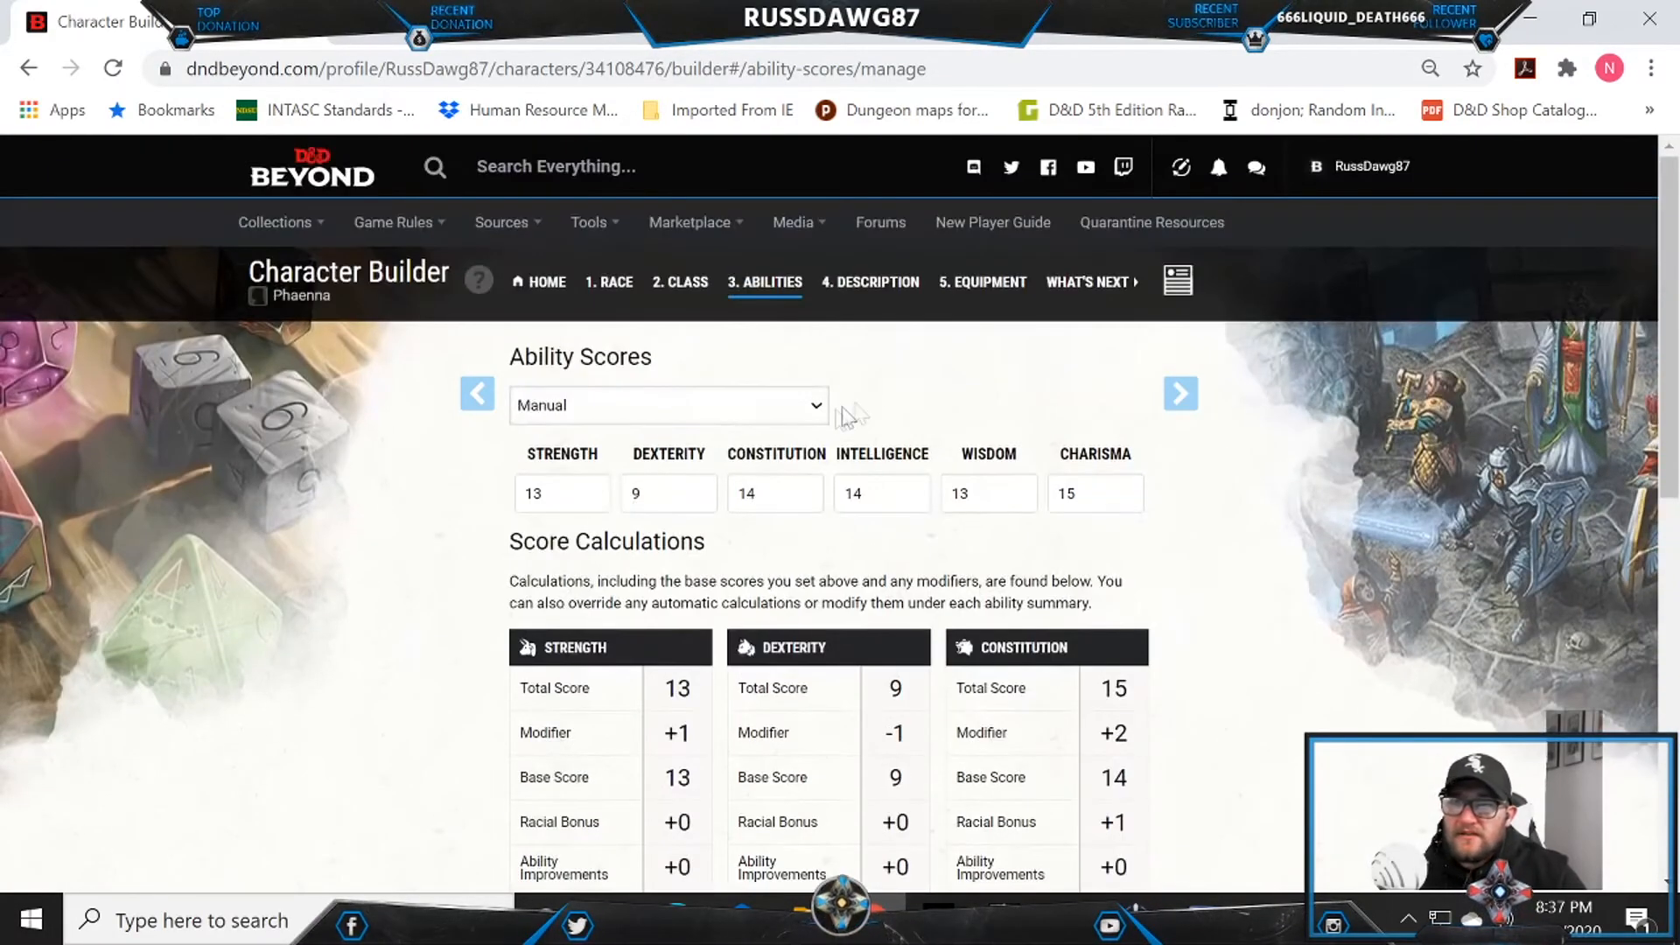
scroll(747, 581, "down", 10)
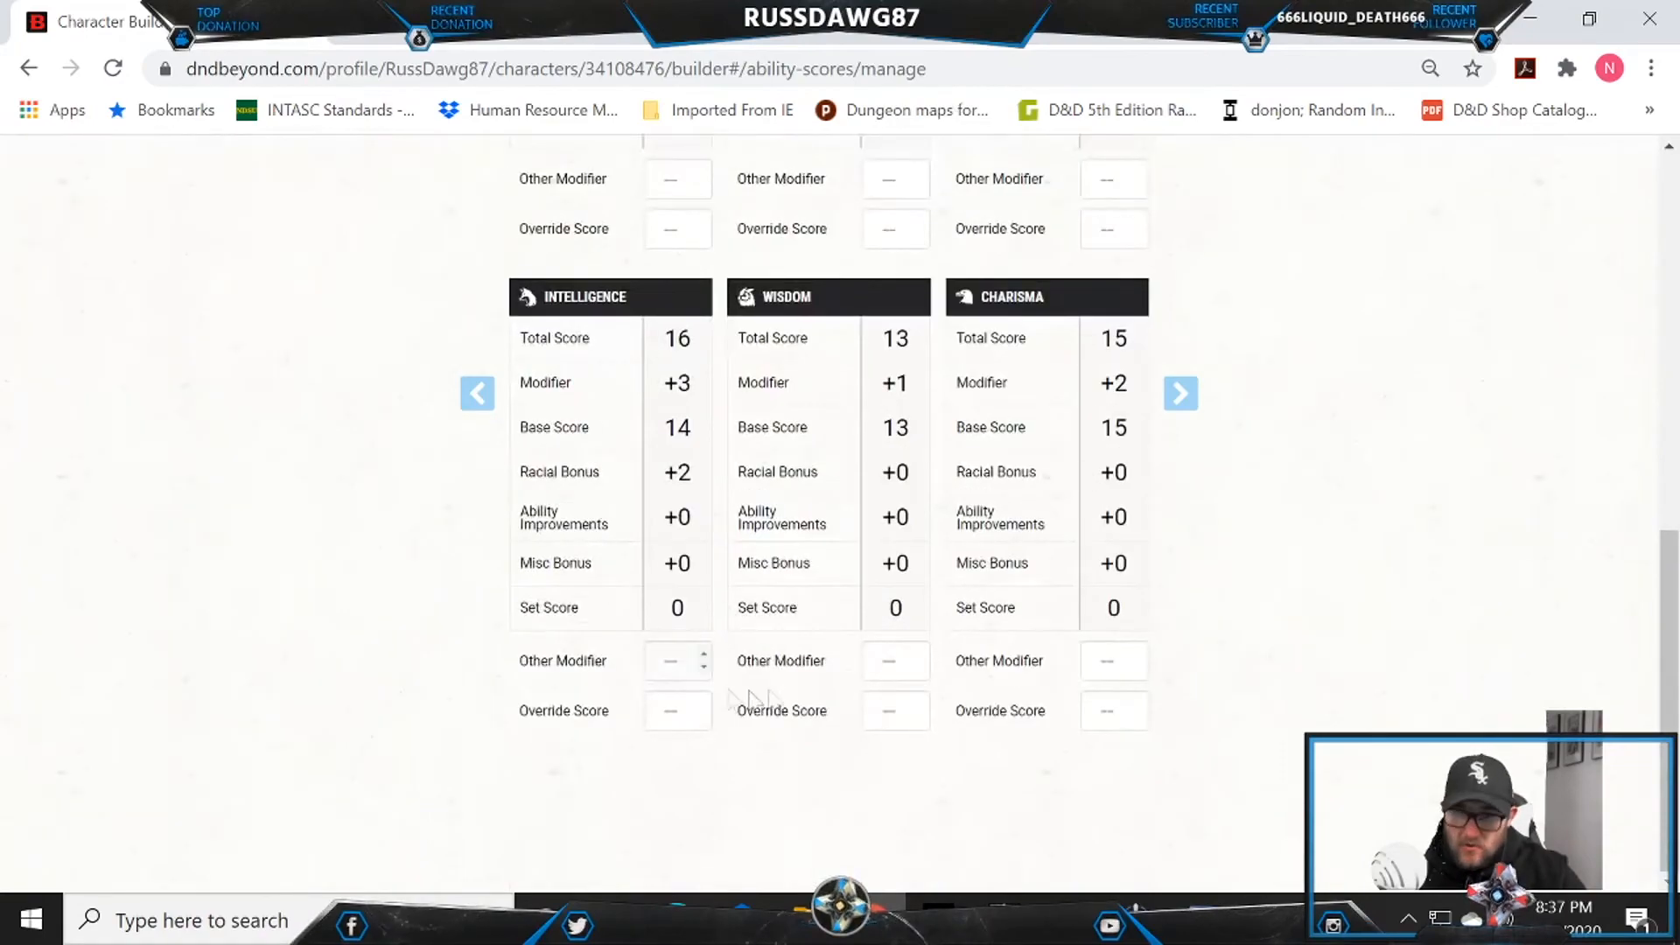
scroll(700, 657, "up", 6)
scroll(1173, 394, "up", 3)
Step: Continue to the character description, choose the Folk Hero background and select Brewer's Supplies as its artisan's tool proficiency
left_click(1181, 393)
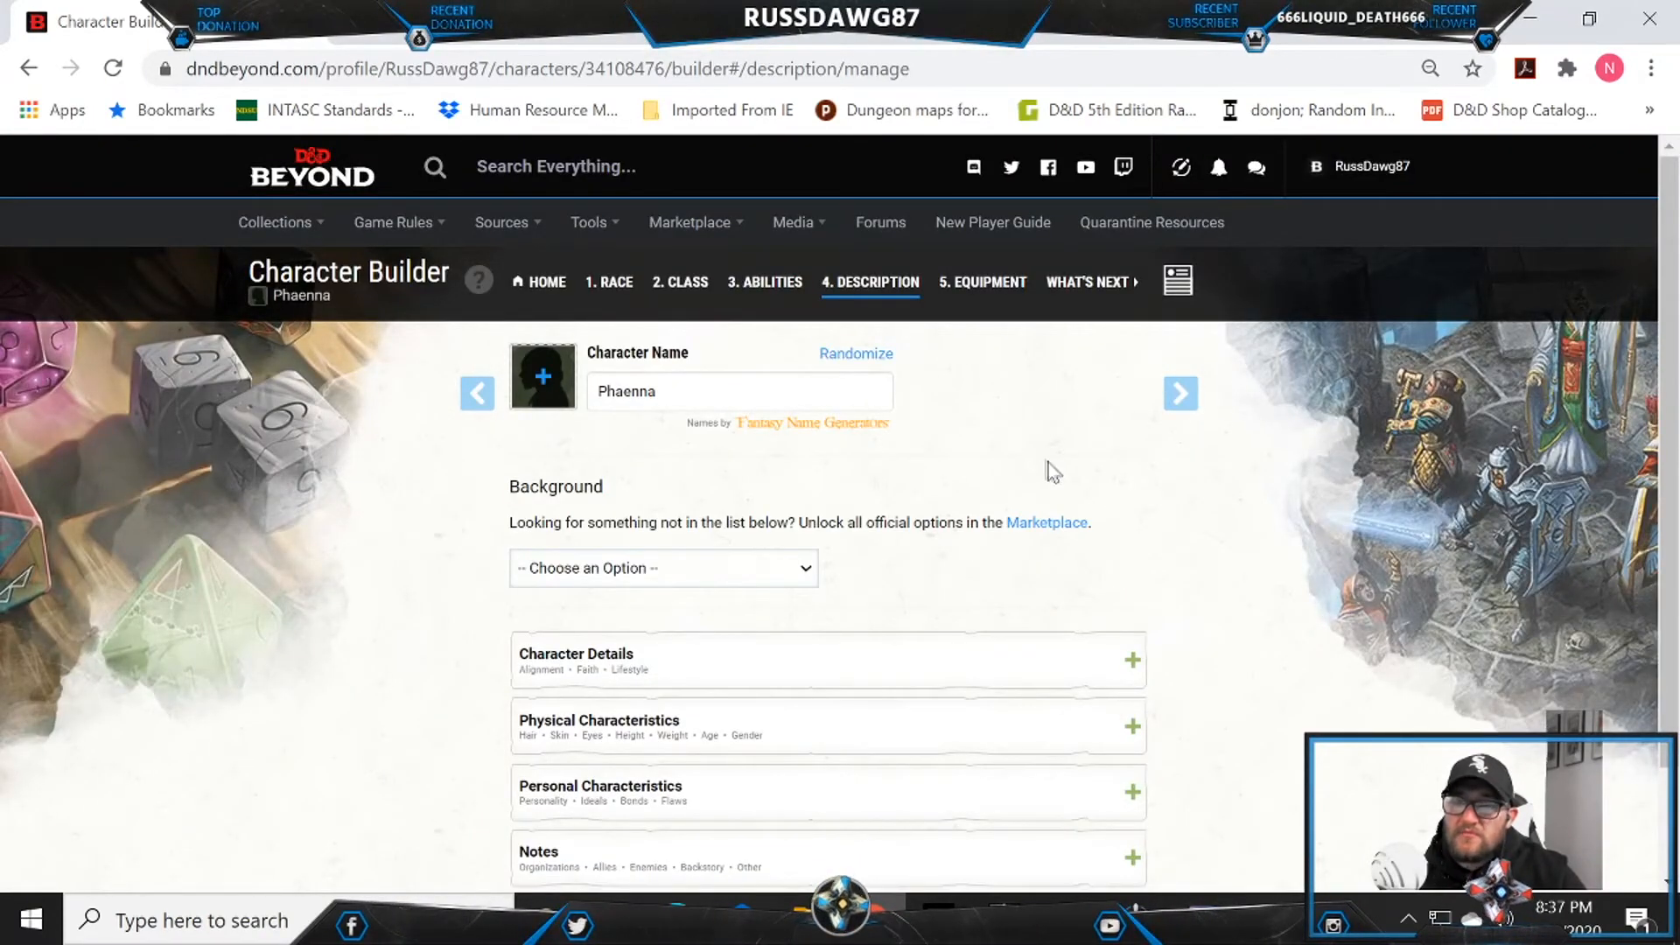
scroll(1052, 472, "down", 1)
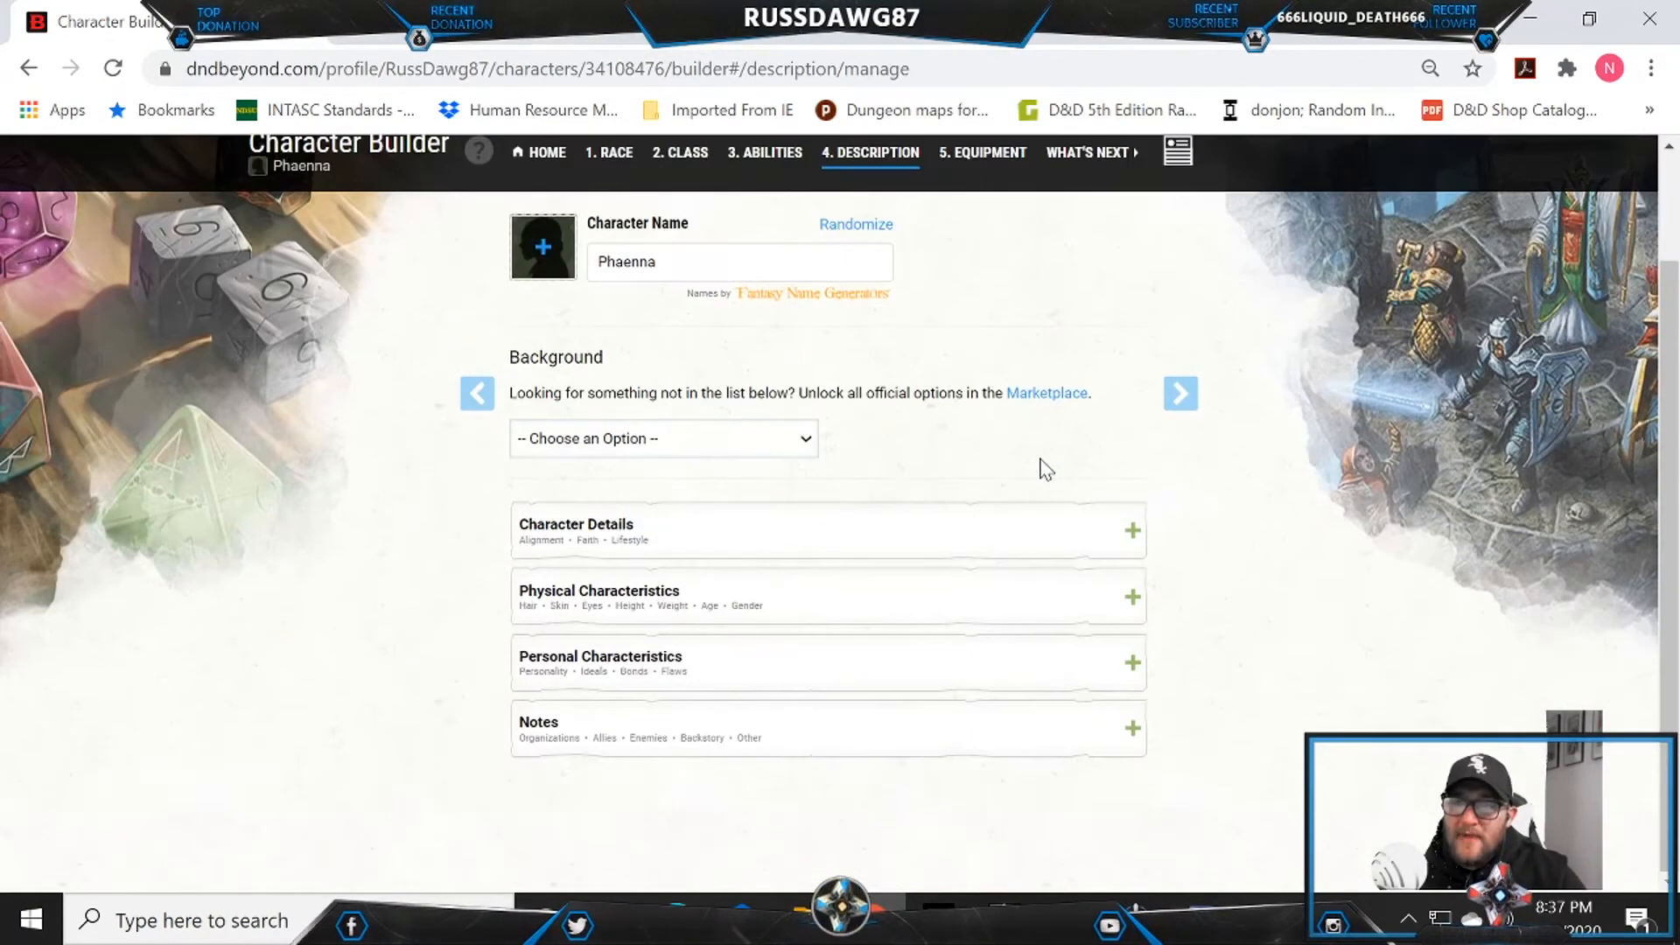
left_click(732, 441)
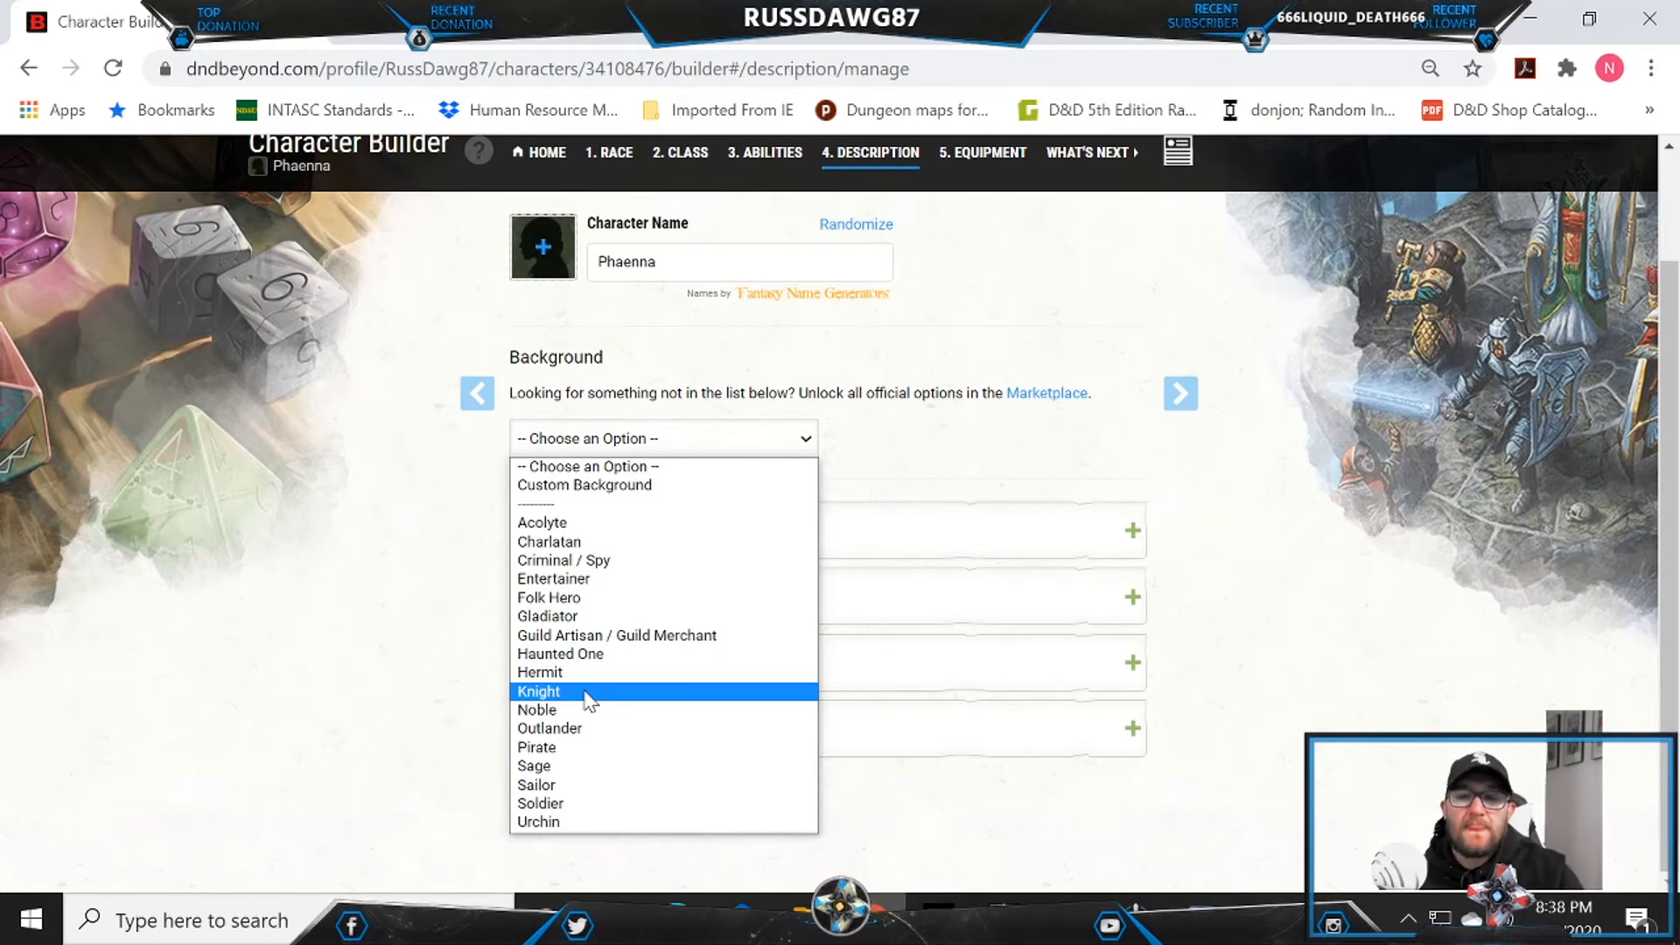
left_click(574, 604)
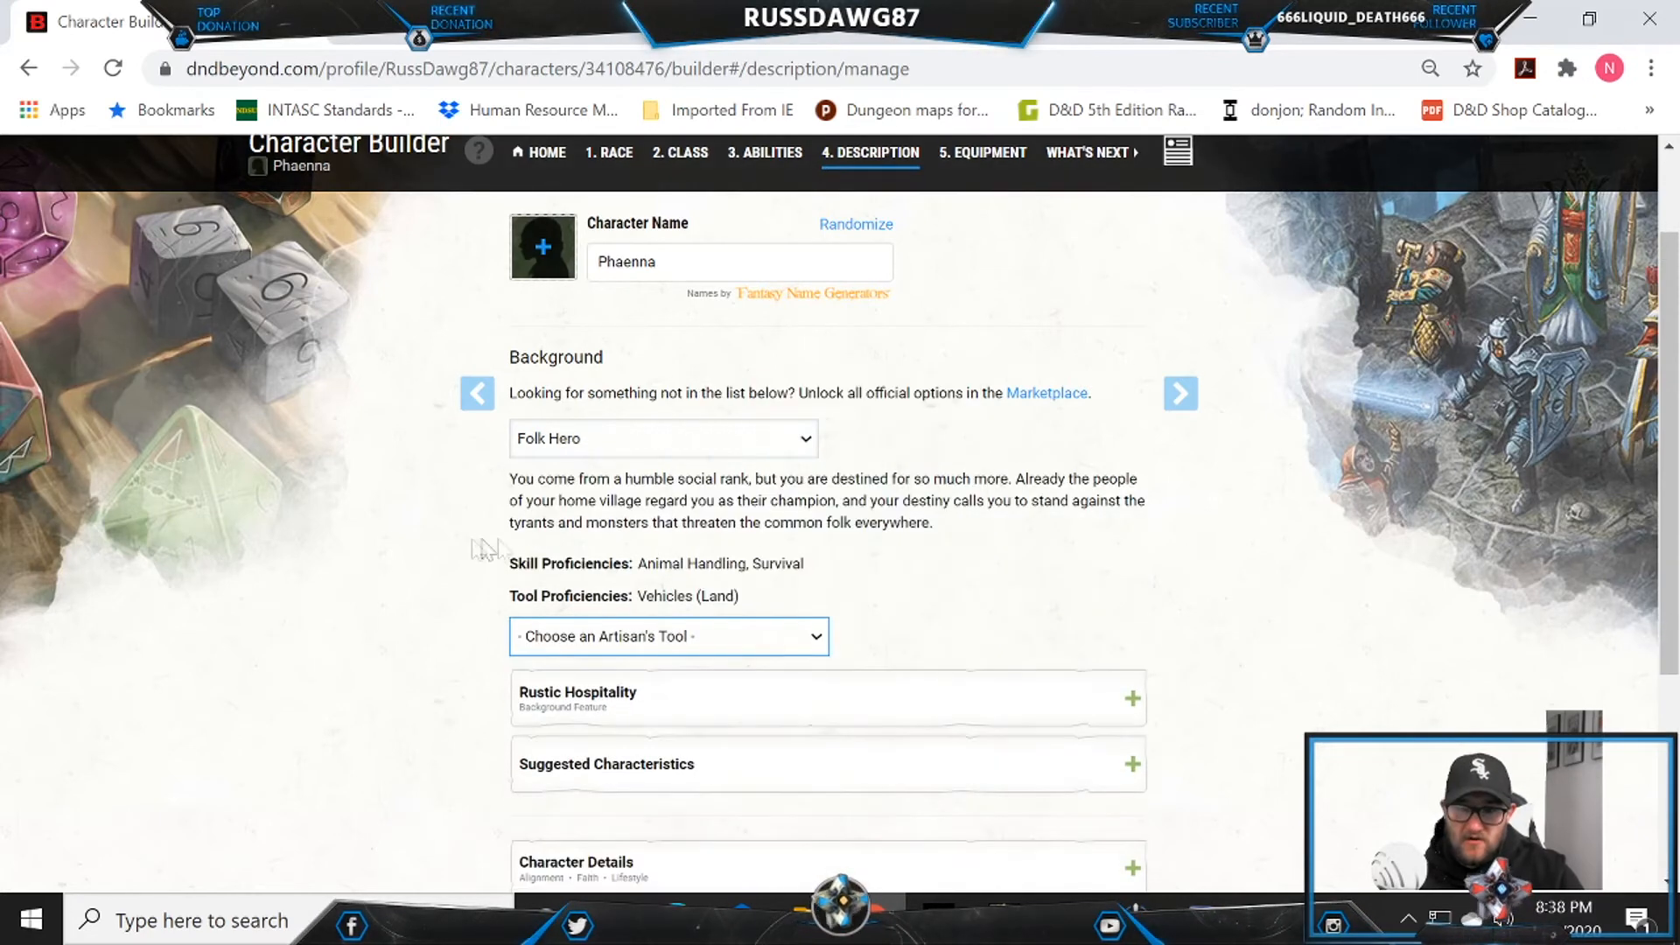
scroll(482, 570, "down", 2)
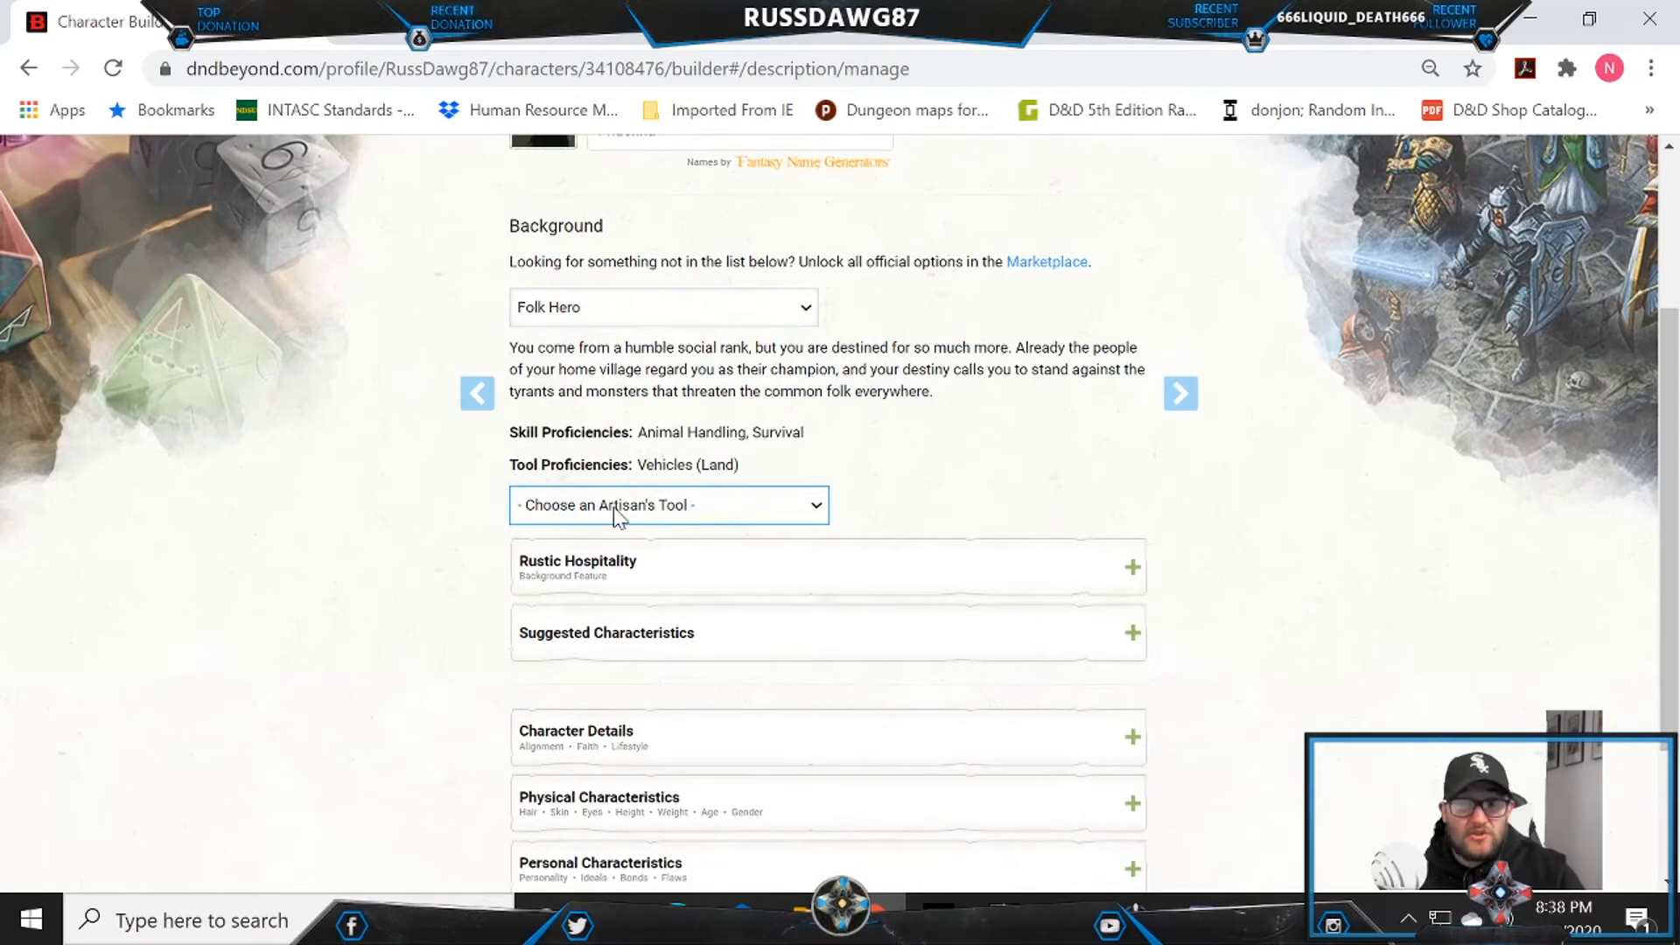
left_click(614, 506)
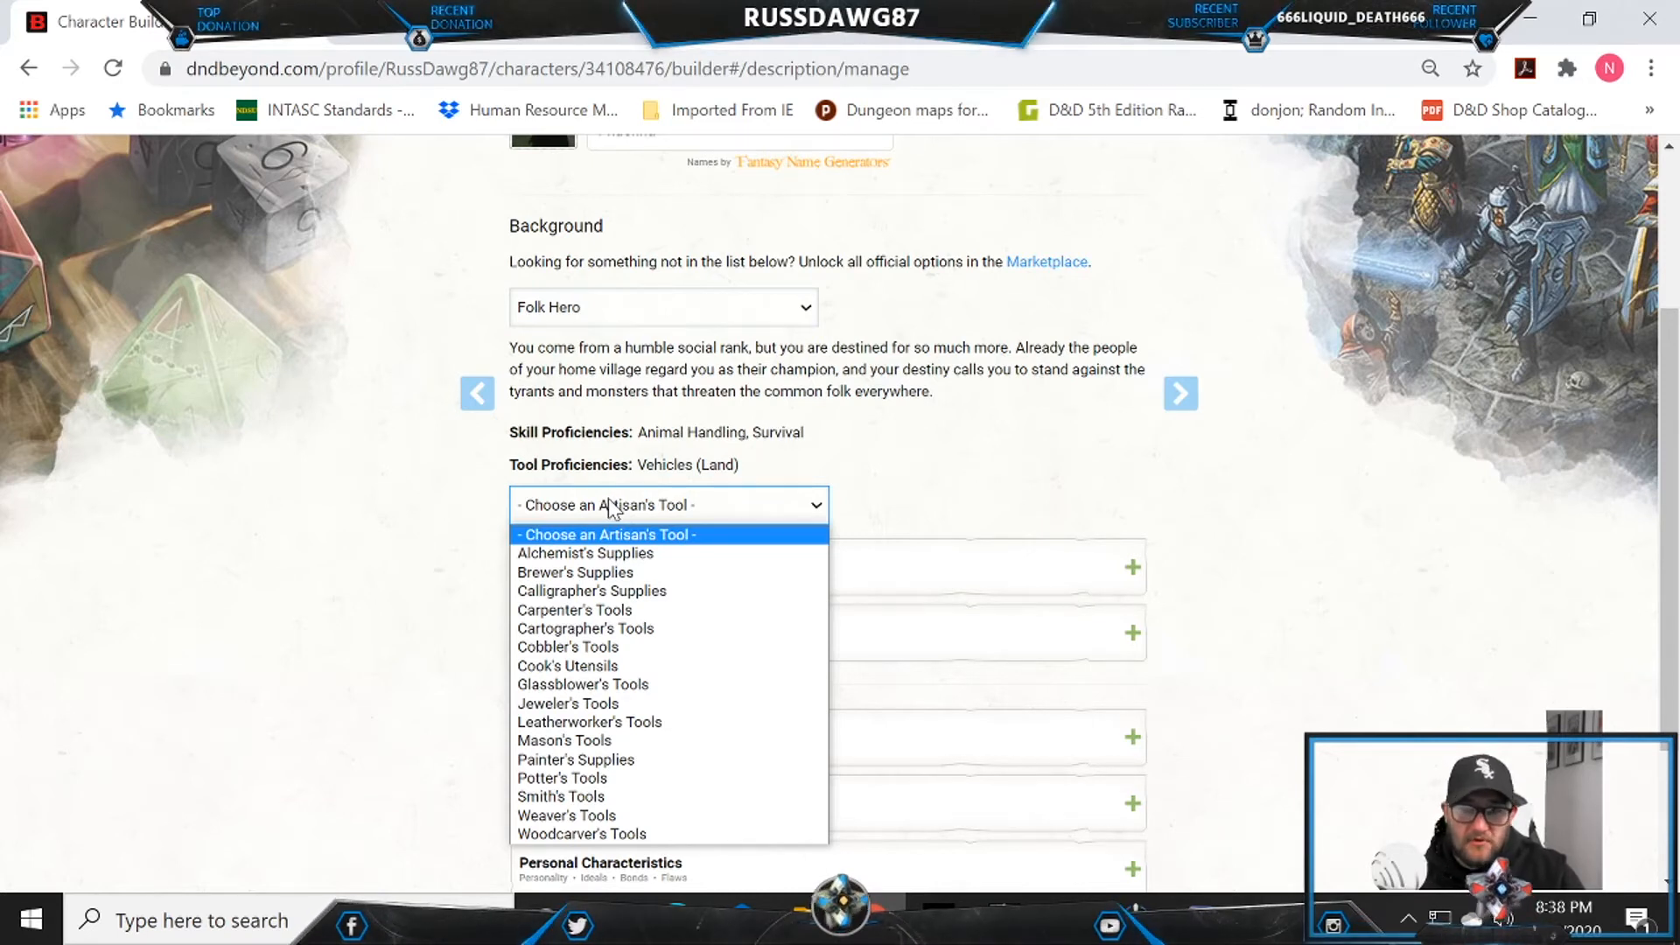
left_click(636, 581)
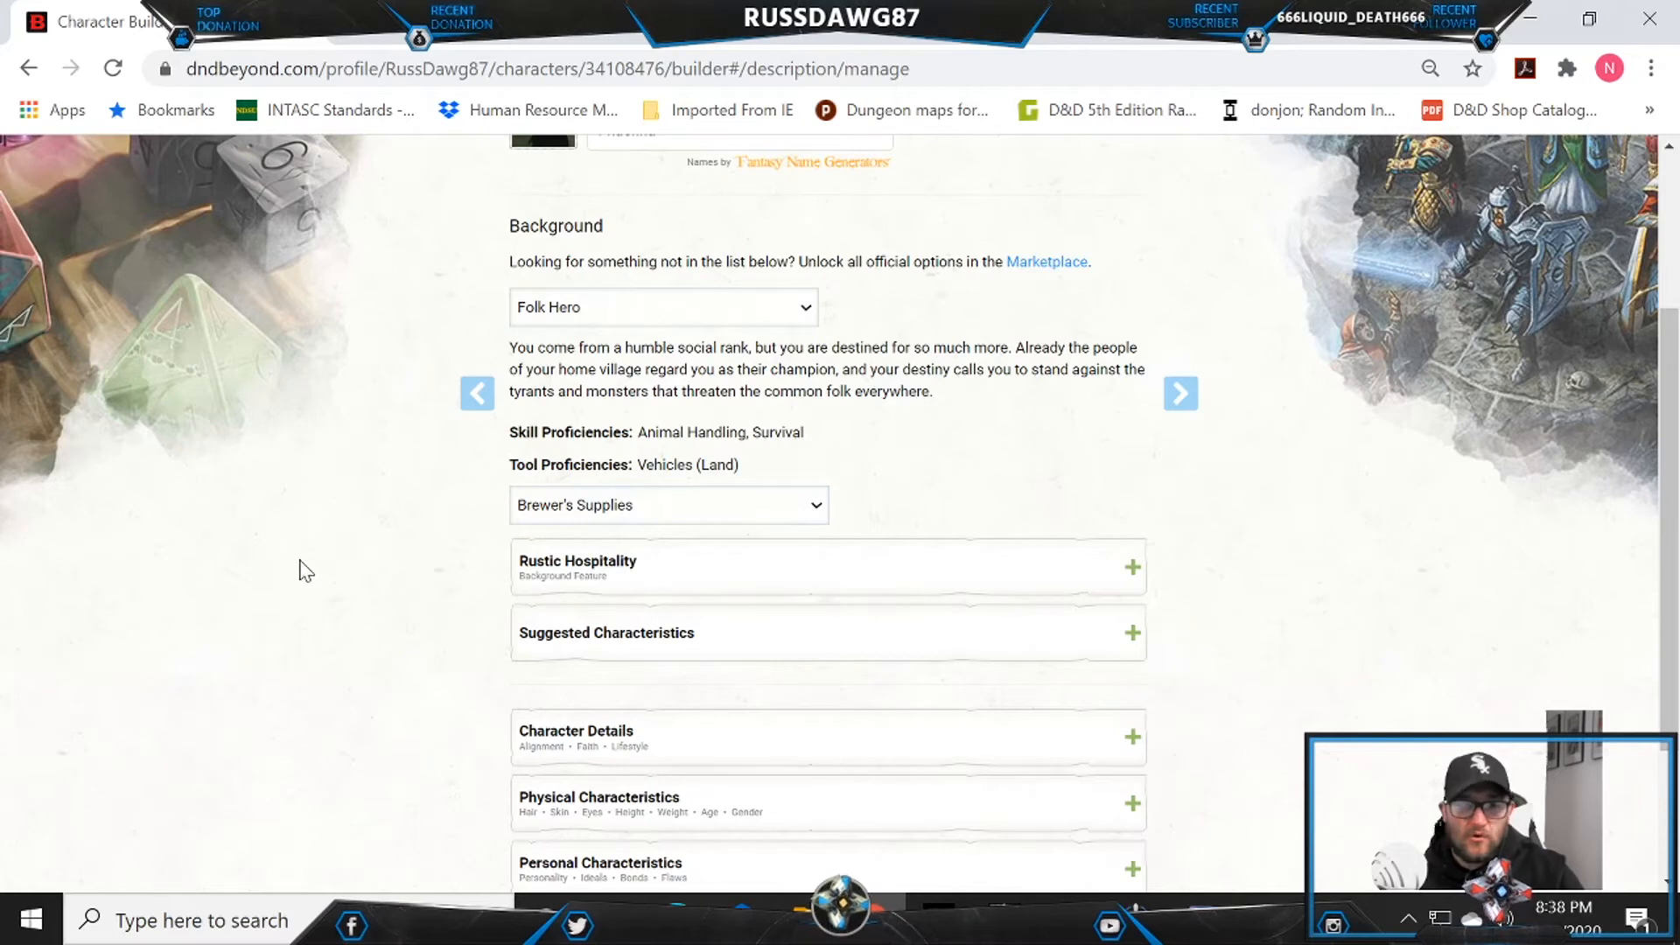
Step: Examine the Folk Hero background's Rustic Hospitality feature, suggested characteristics and proficiencies
scroll(300, 571, "down", 2)
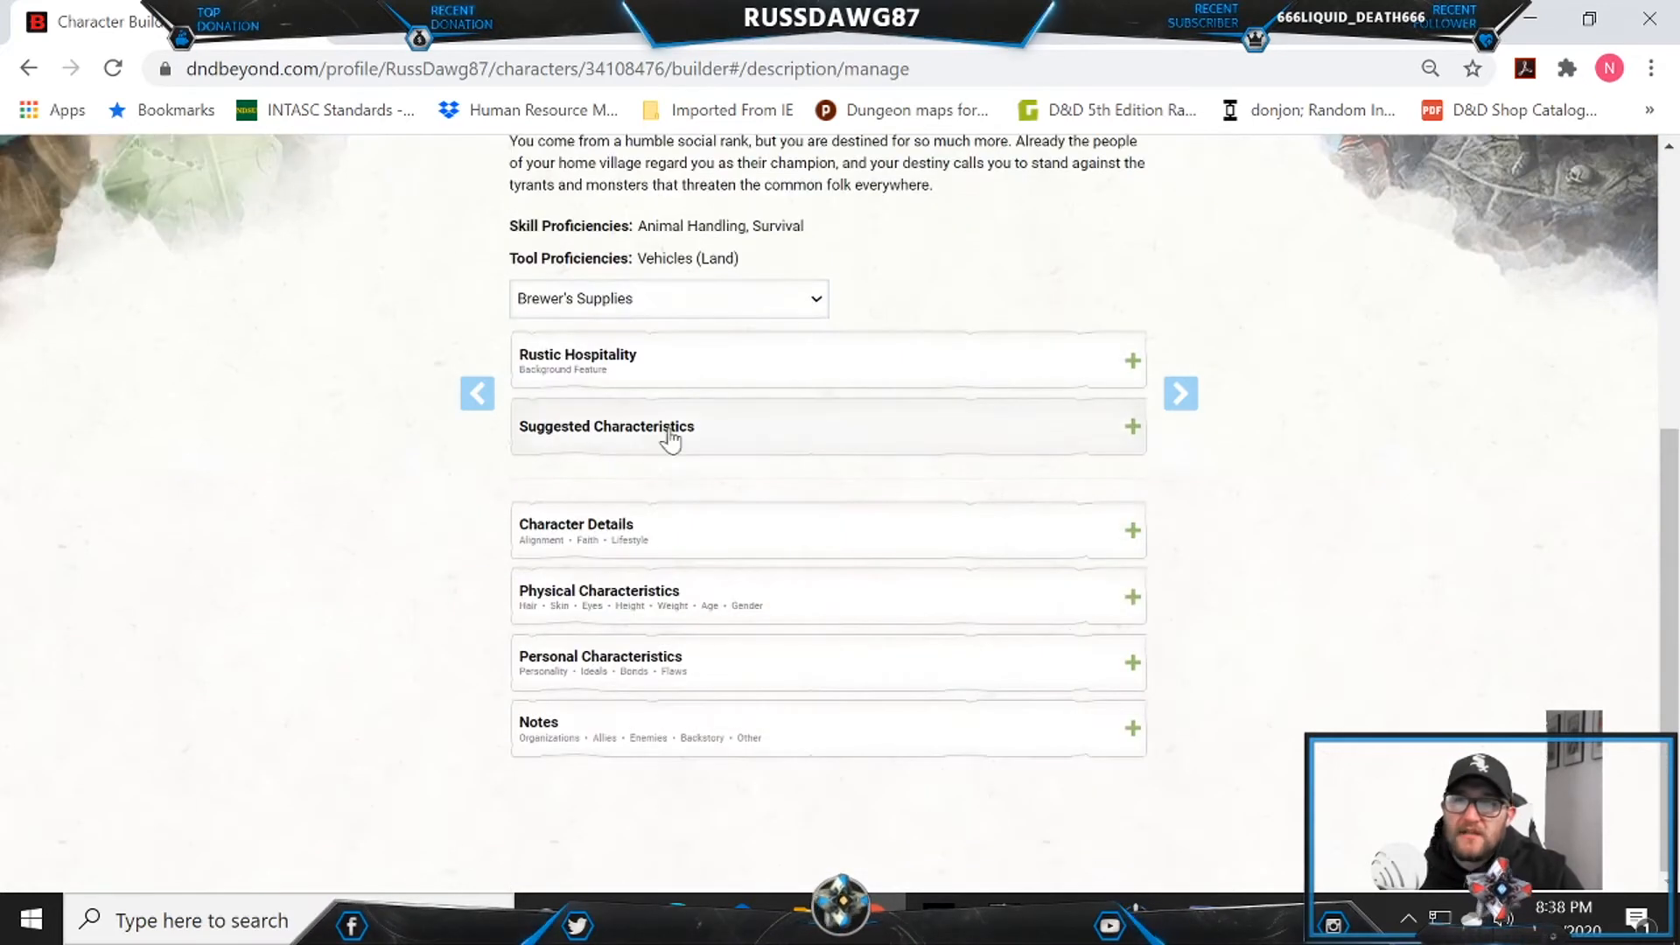
left_click(718, 372)
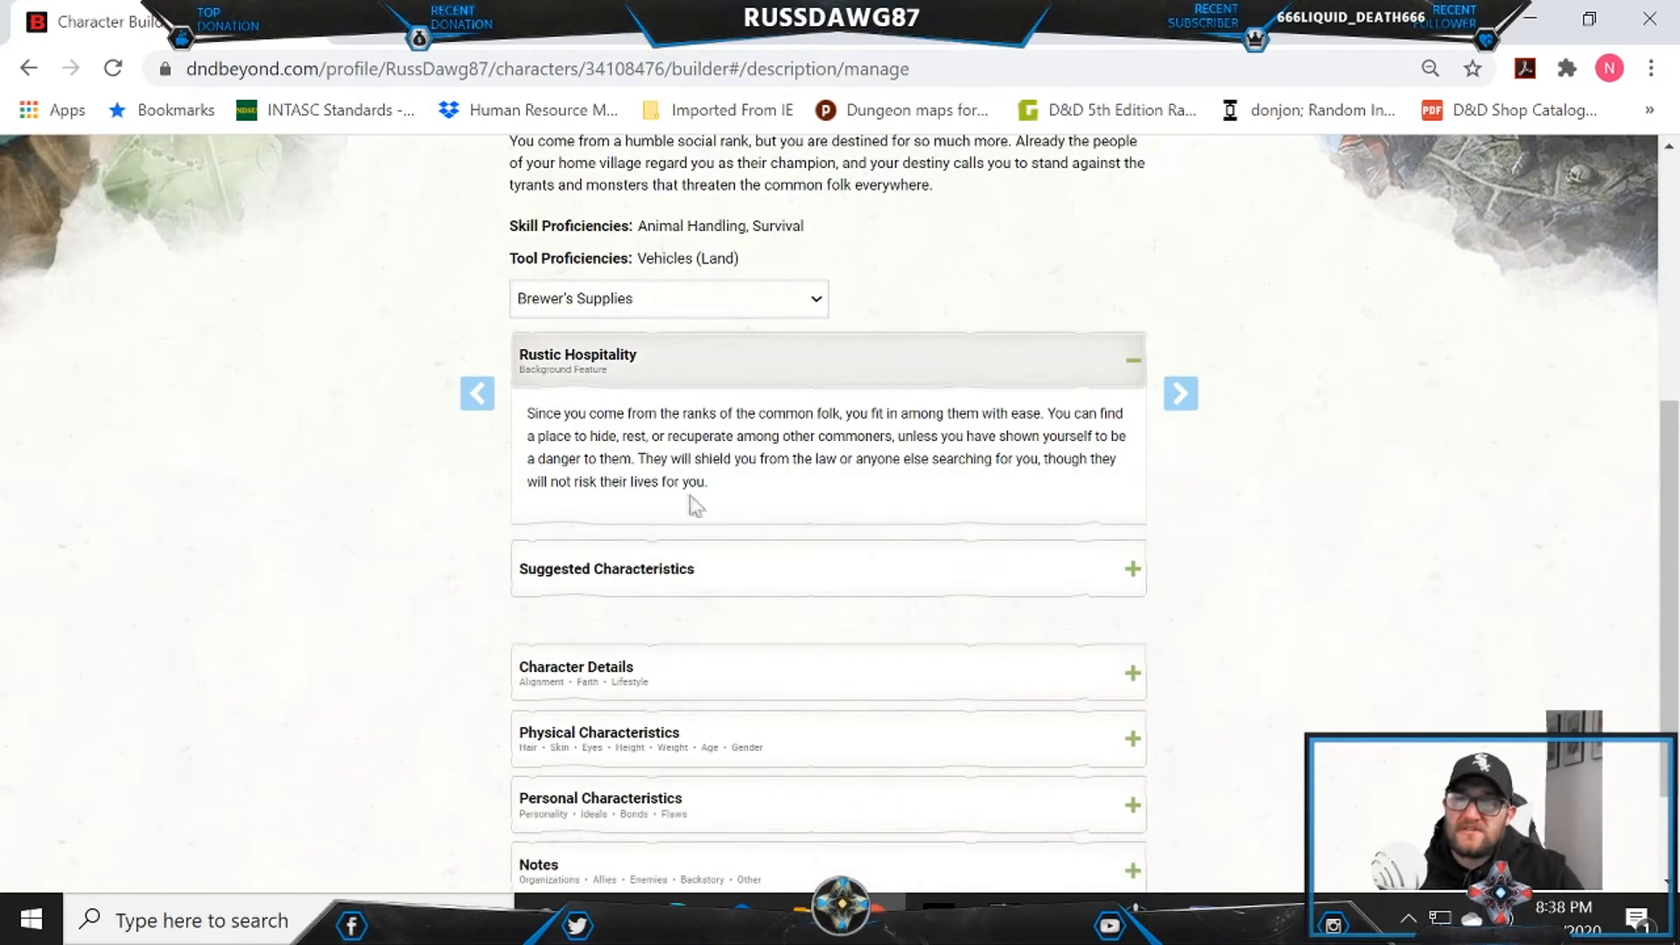
left_click(725, 359)
left_click(686, 429)
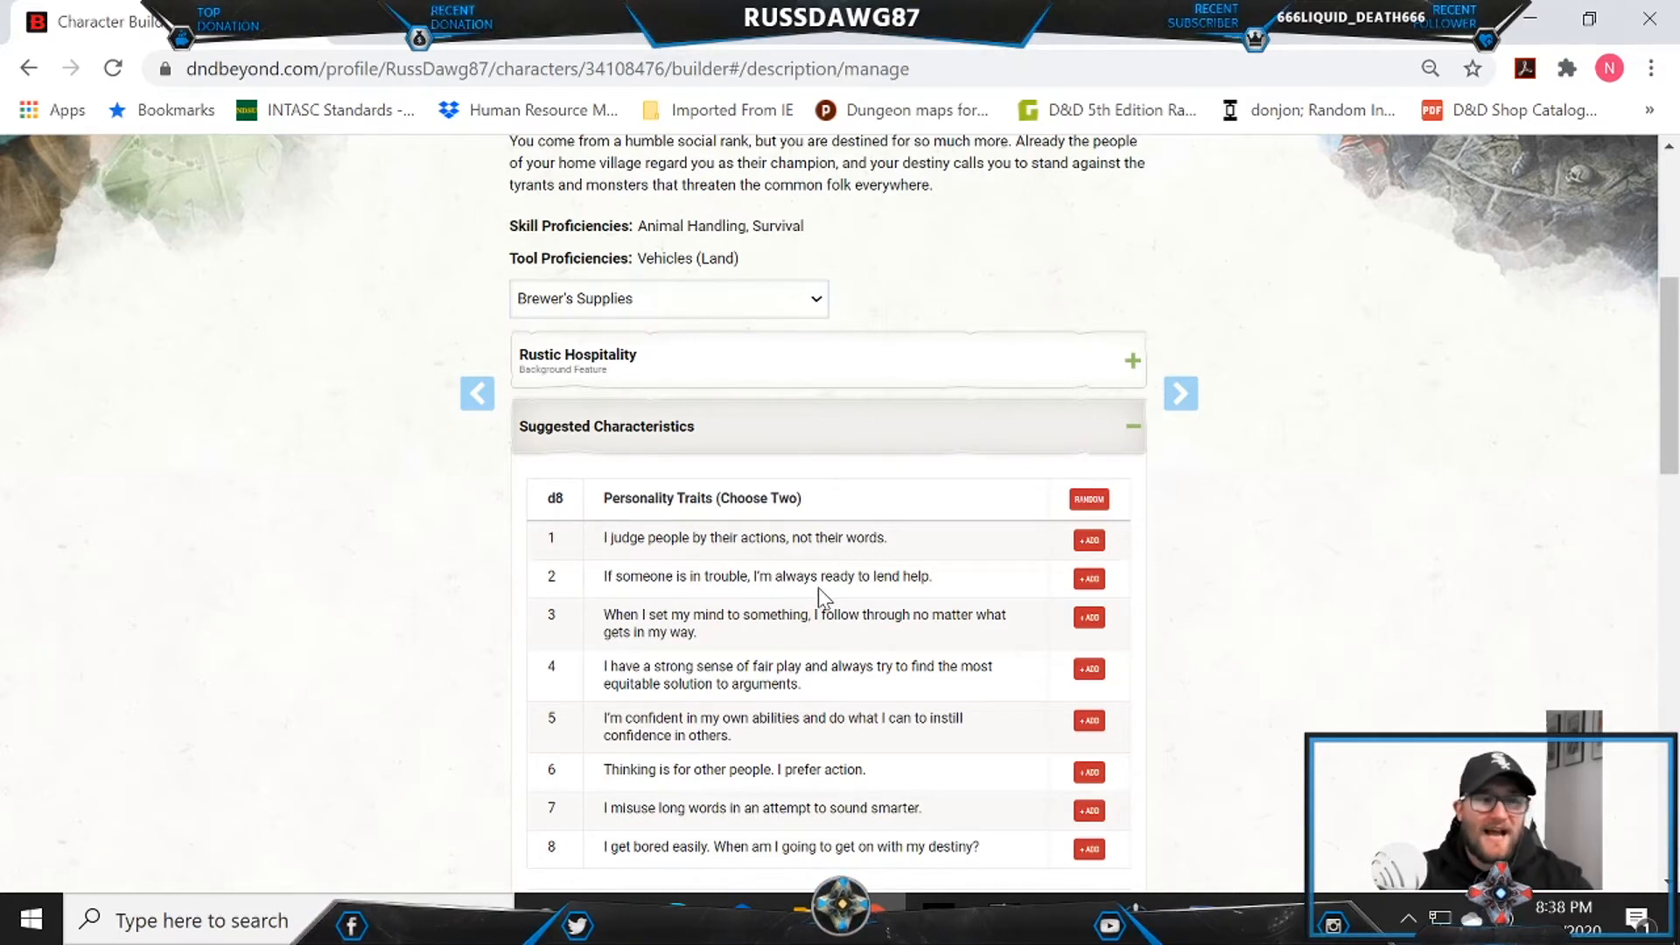
left_click(933, 450)
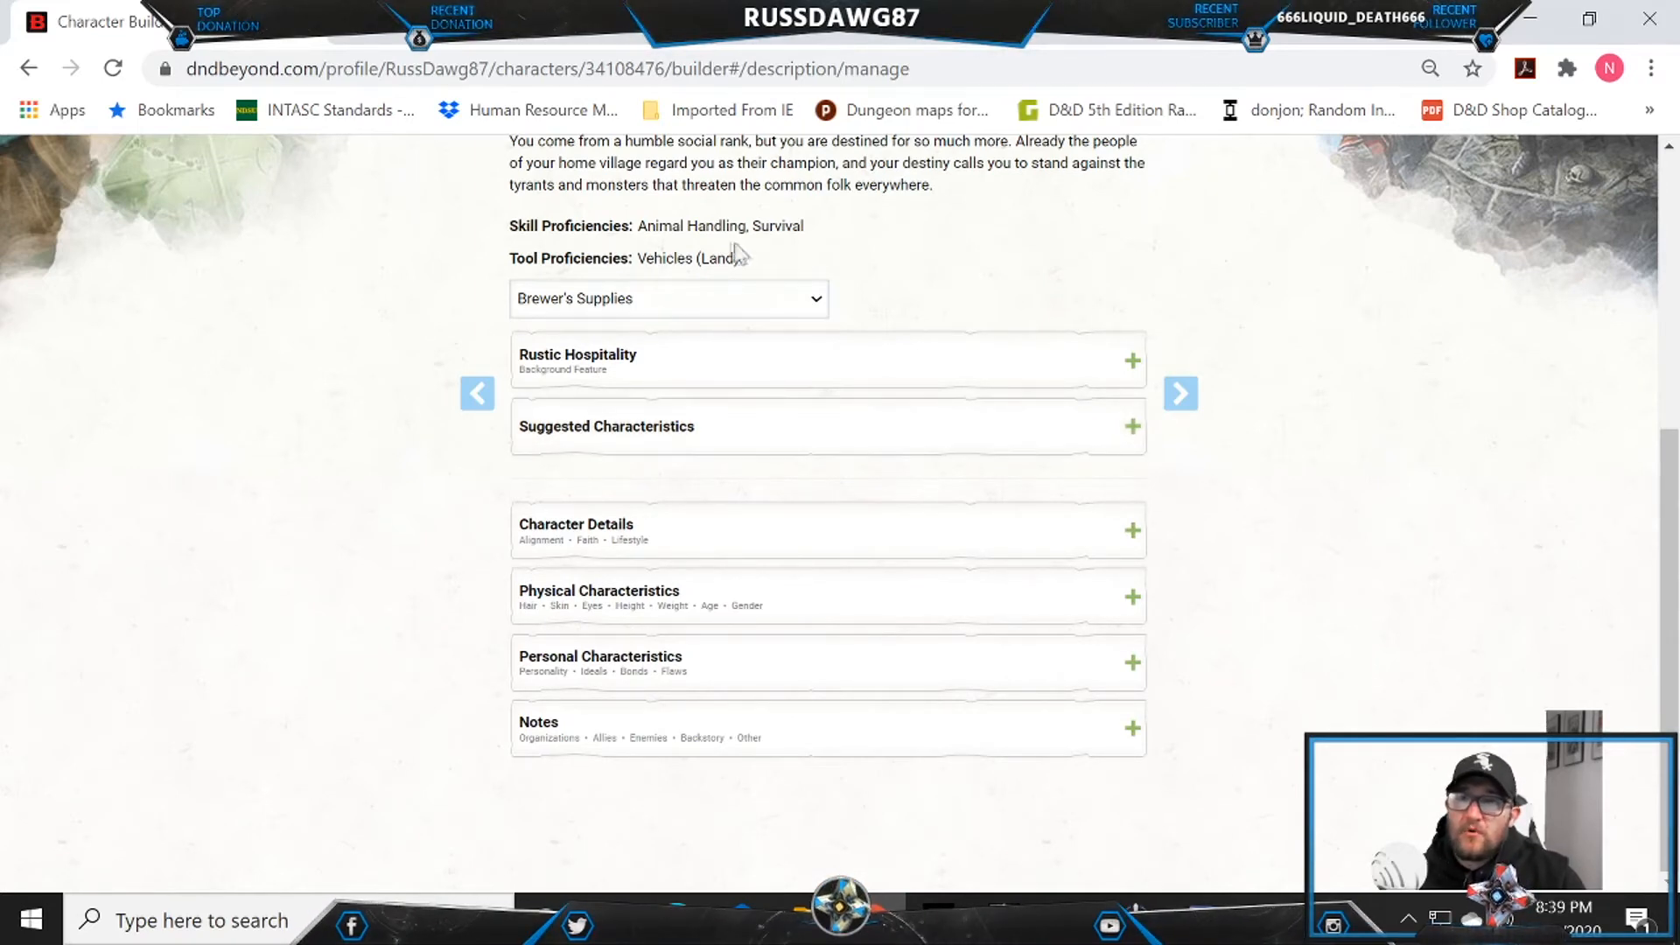
scroll(795, 366, "up", 2)
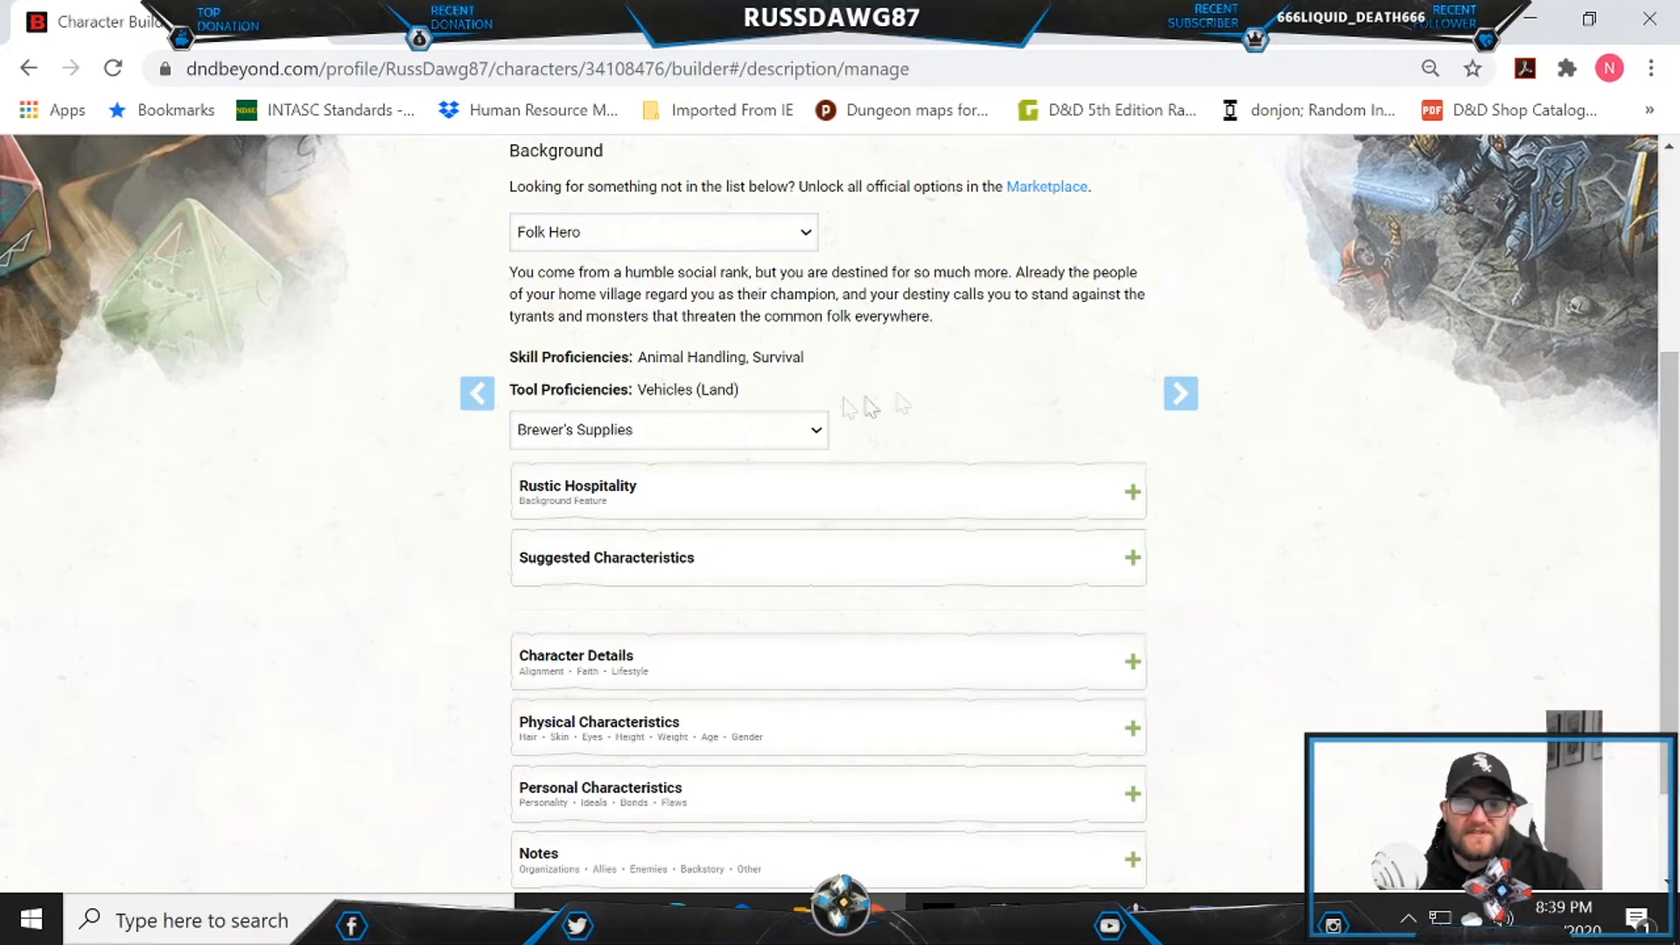
scroll(464, 602, "down", 2)
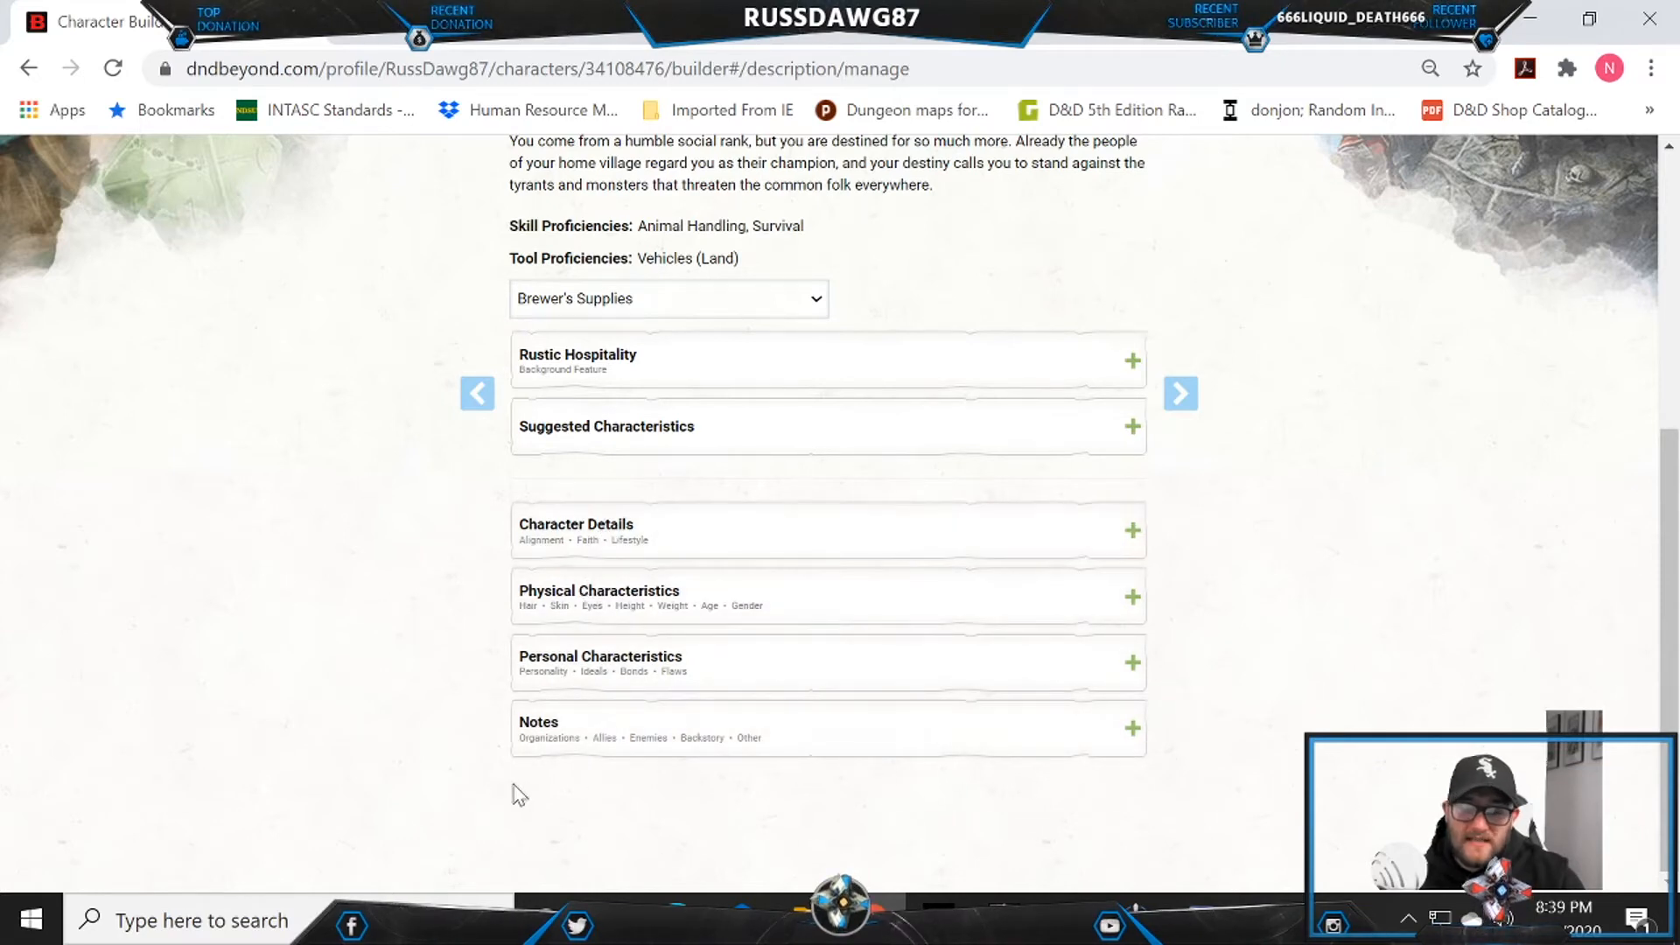
scroll(588, 595, "up", 5)
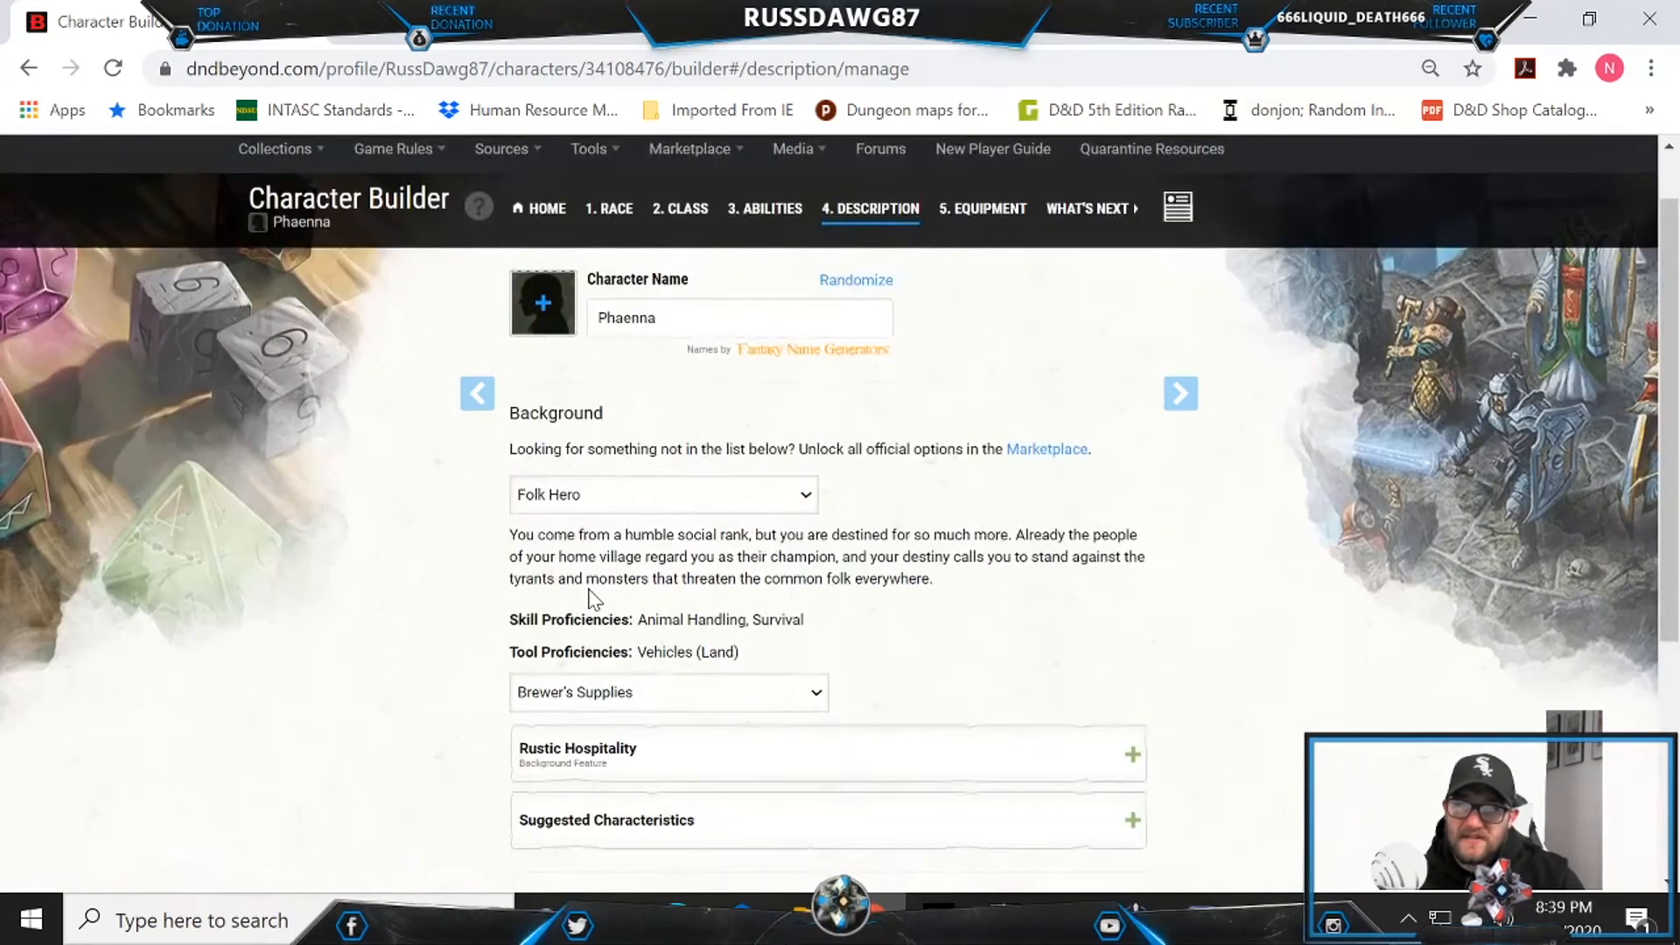
Step: Continue to the equipment section, choose starting equipment instead of gold, and pick a Quarterstaff as the Warlock's simple weapon
left_click(1173, 393)
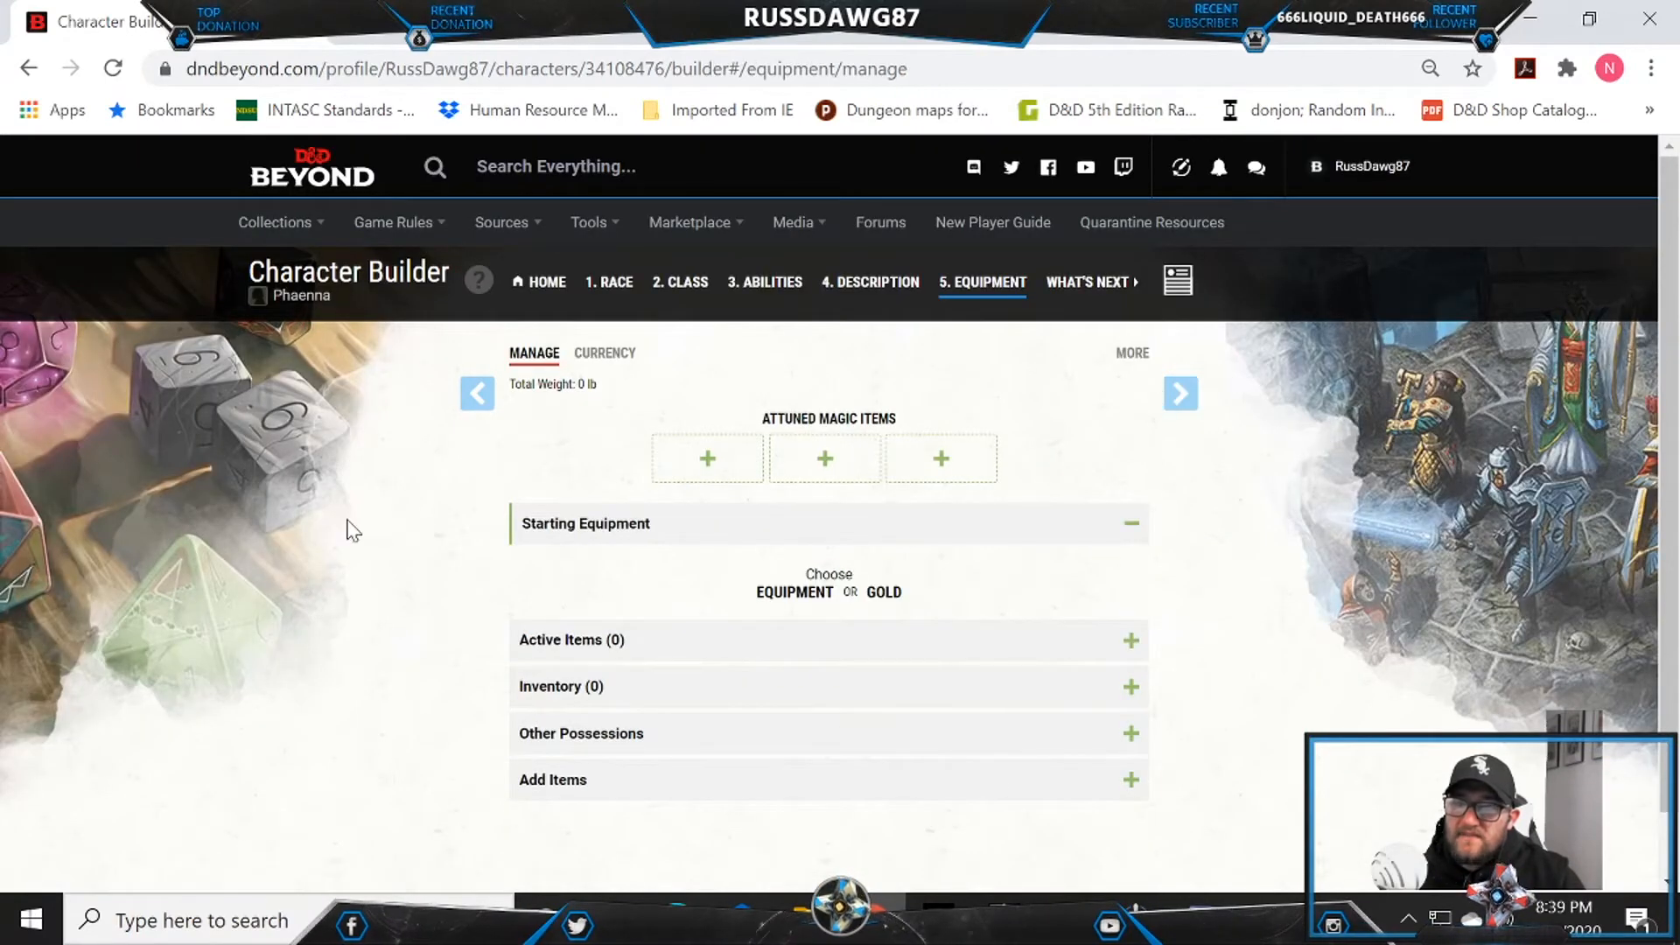
scroll(349, 529, "down", 1)
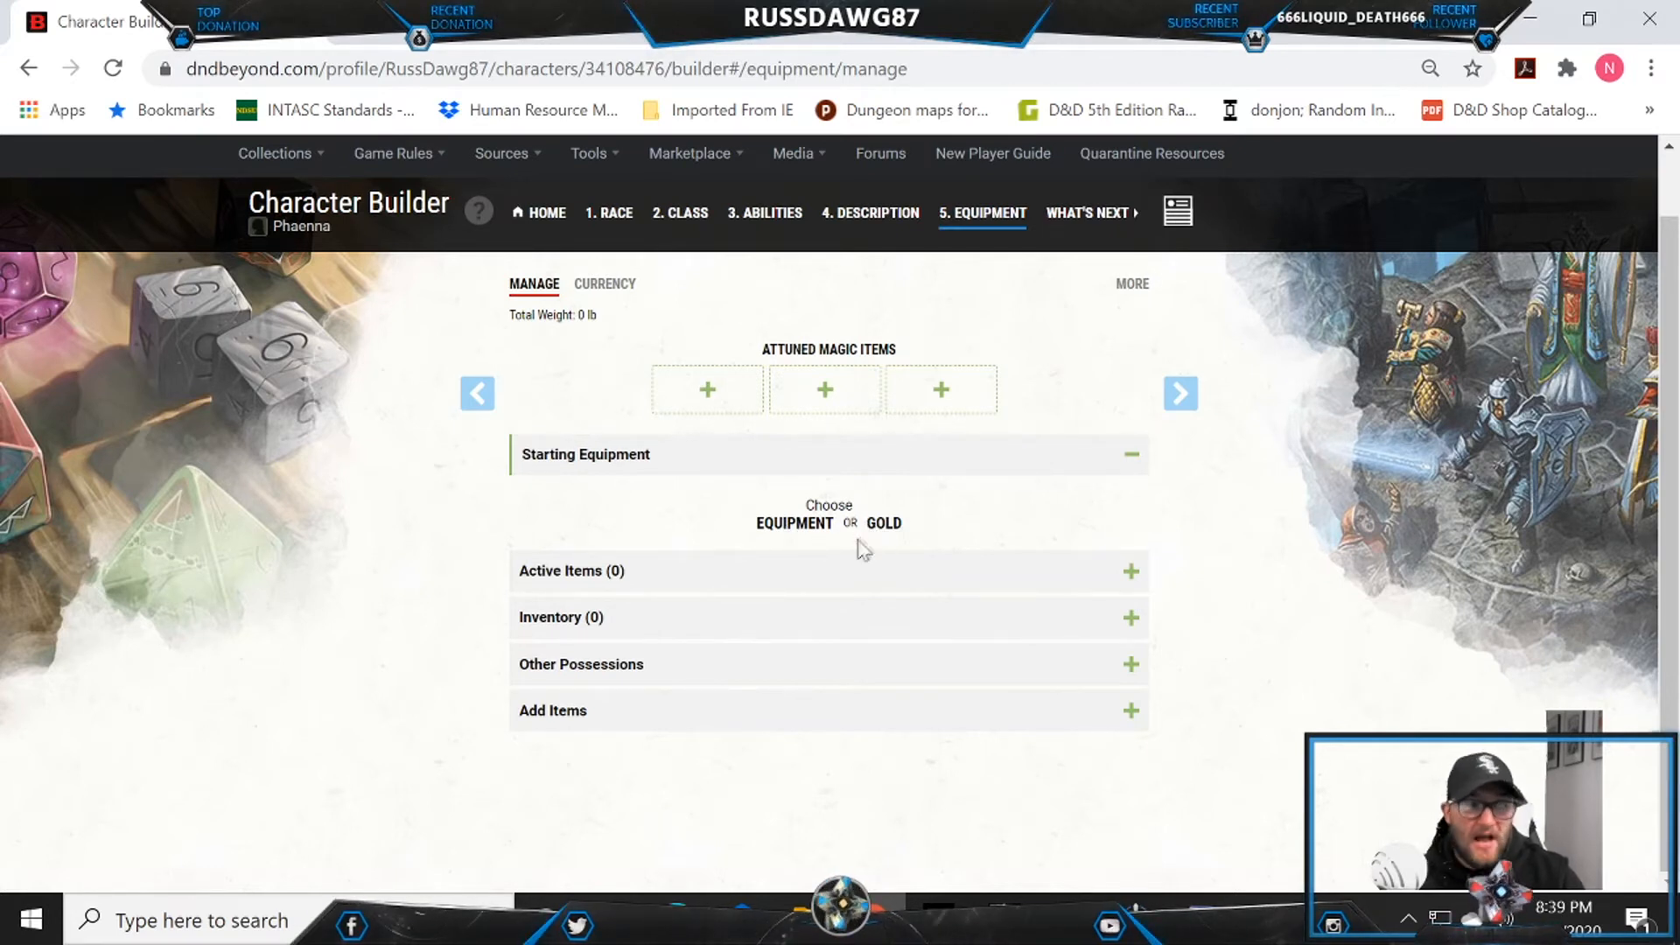
left_click(762, 525)
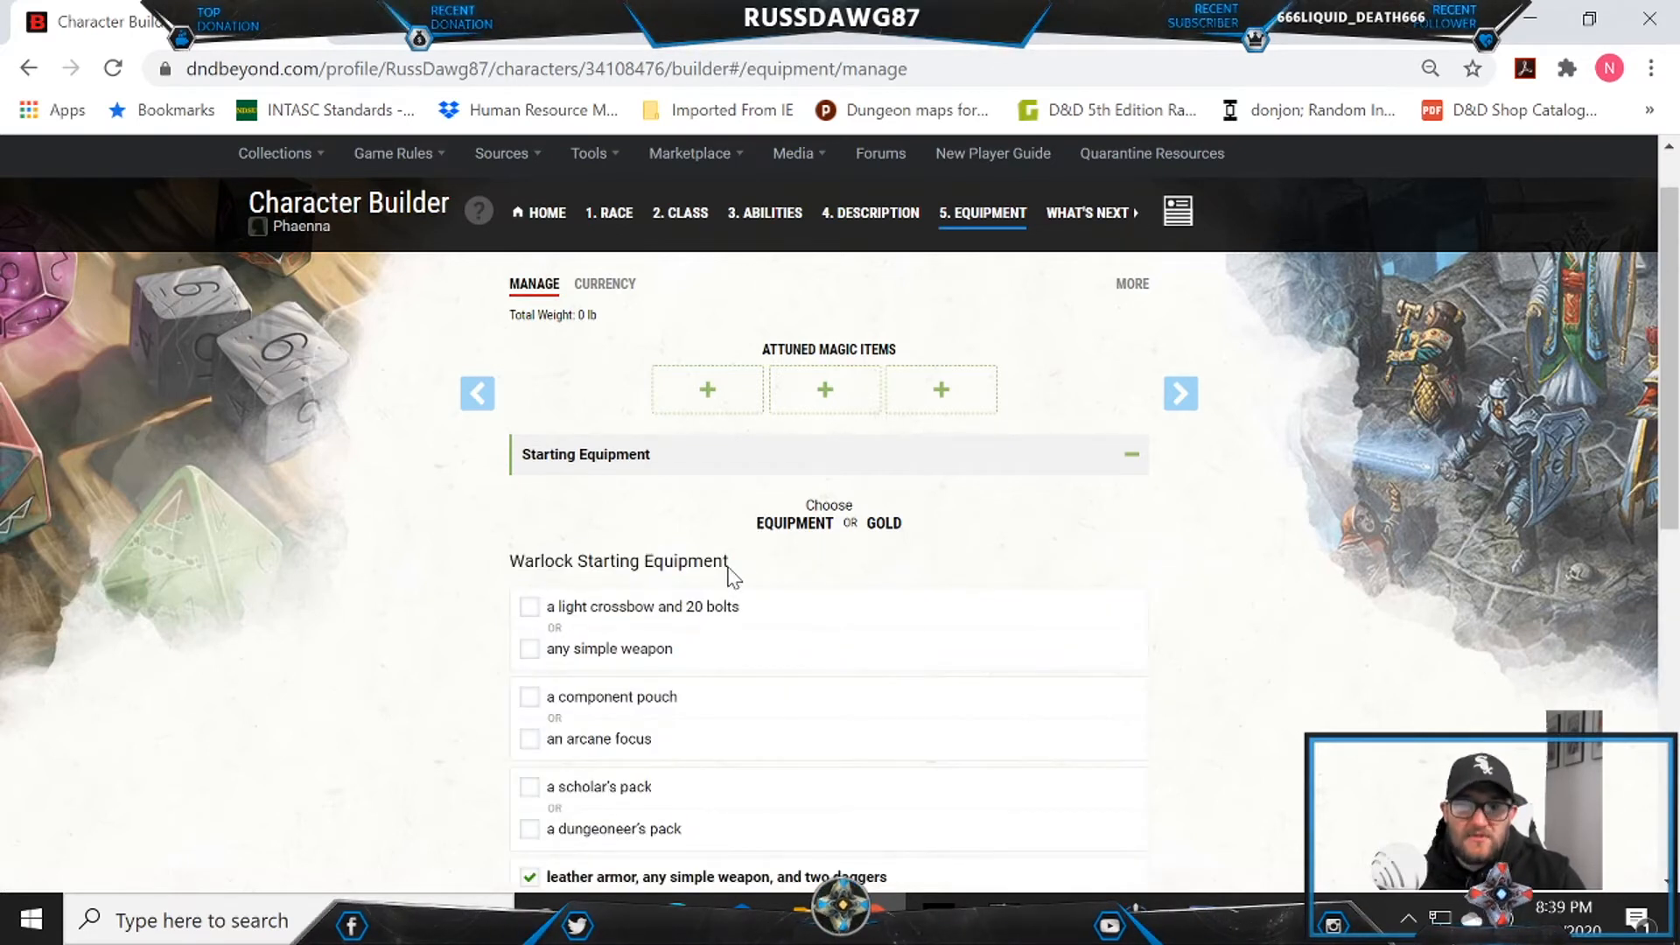
scroll(354, 584, "down", 3)
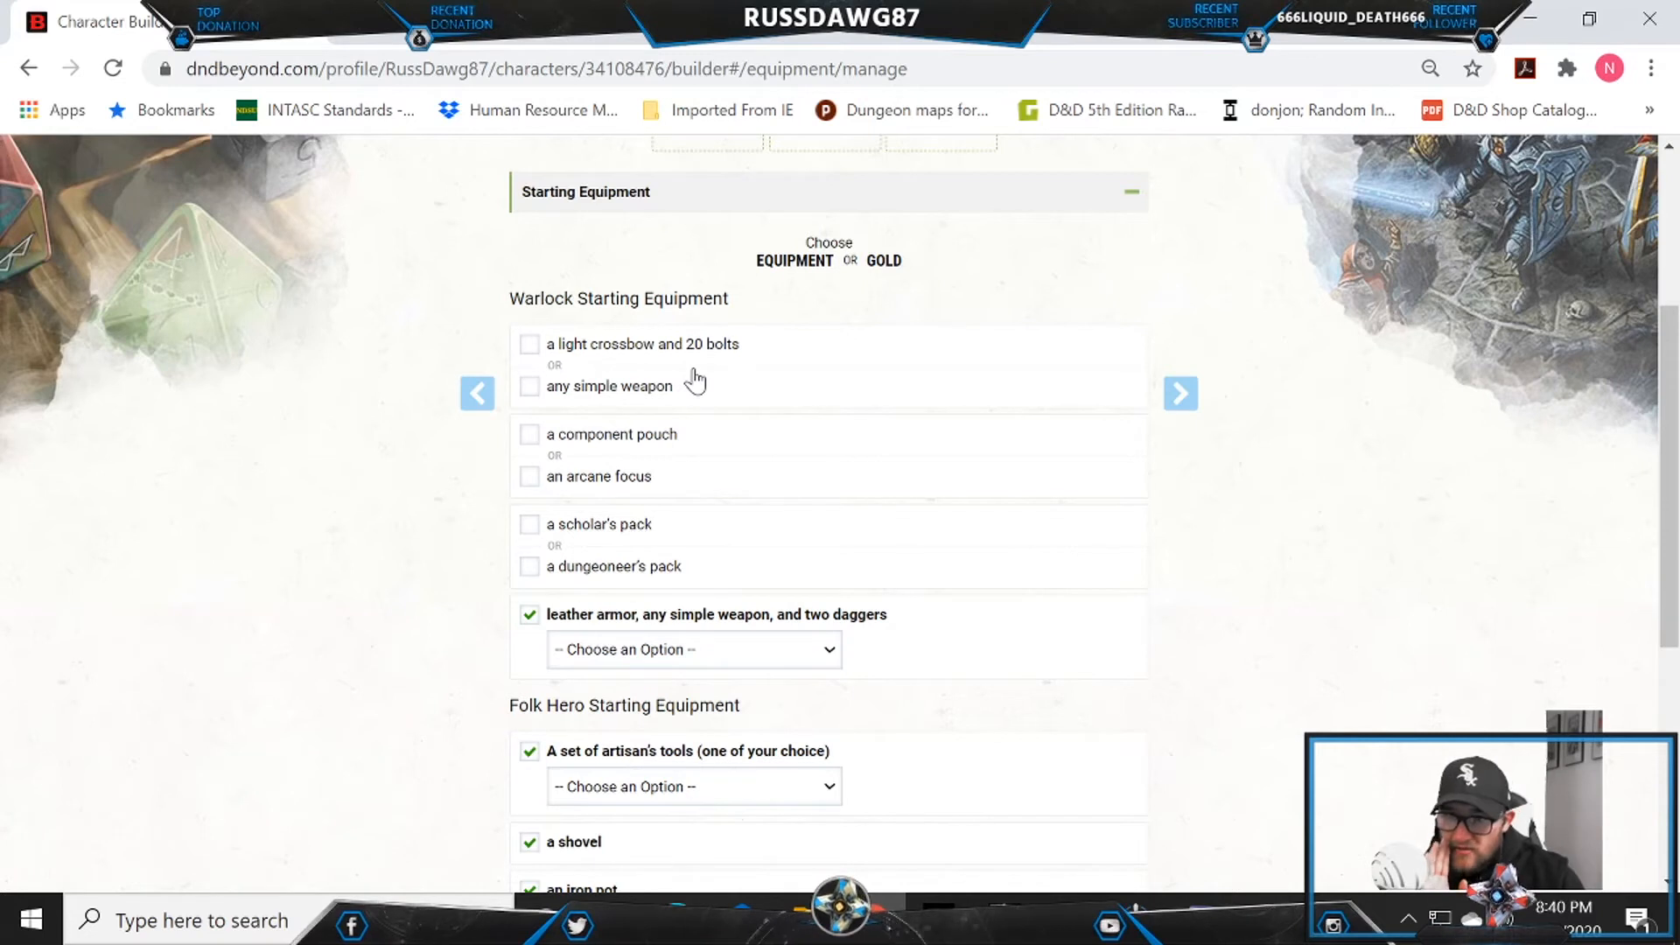
left_click(531, 391)
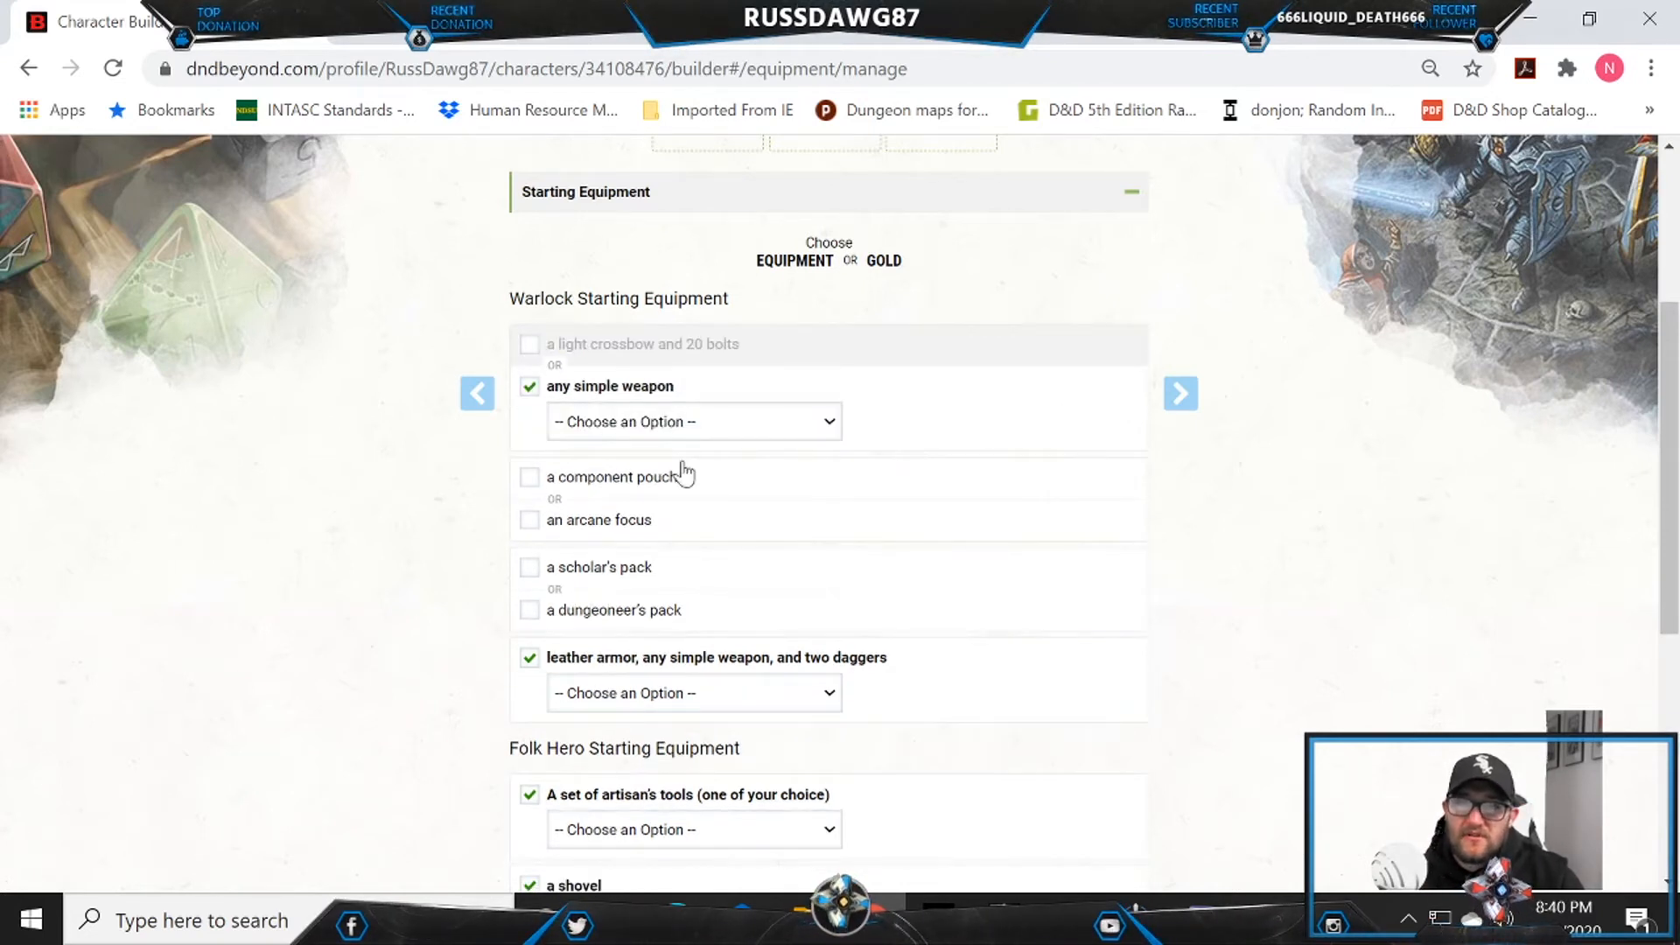
left_click(691, 423)
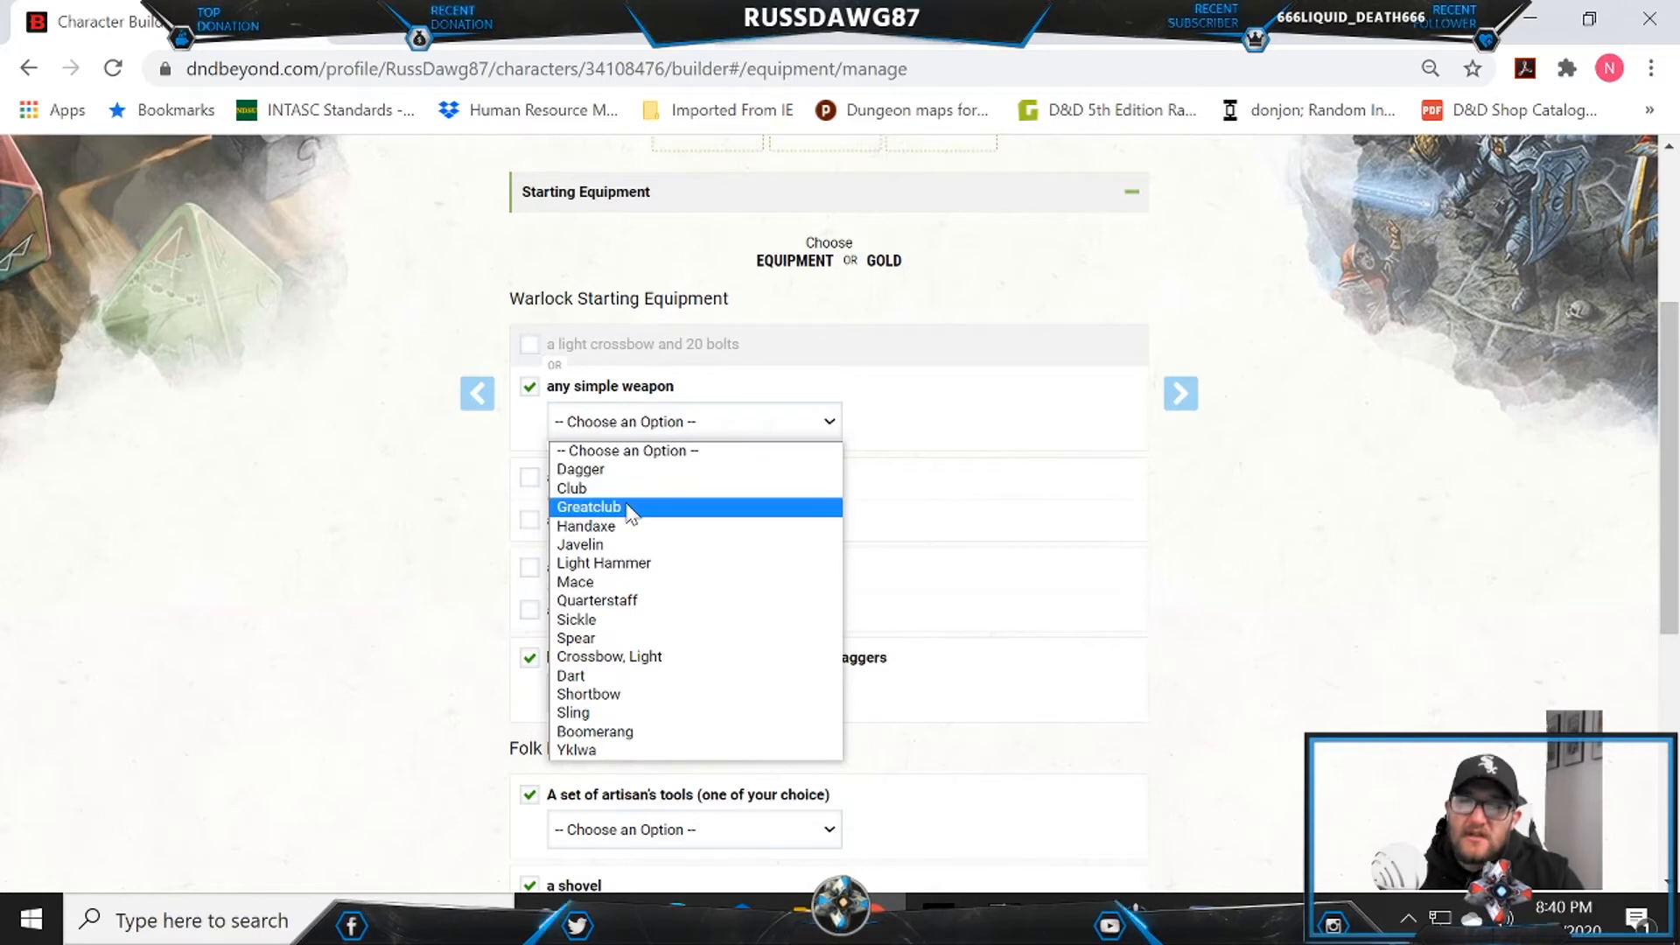
left_click(660, 601)
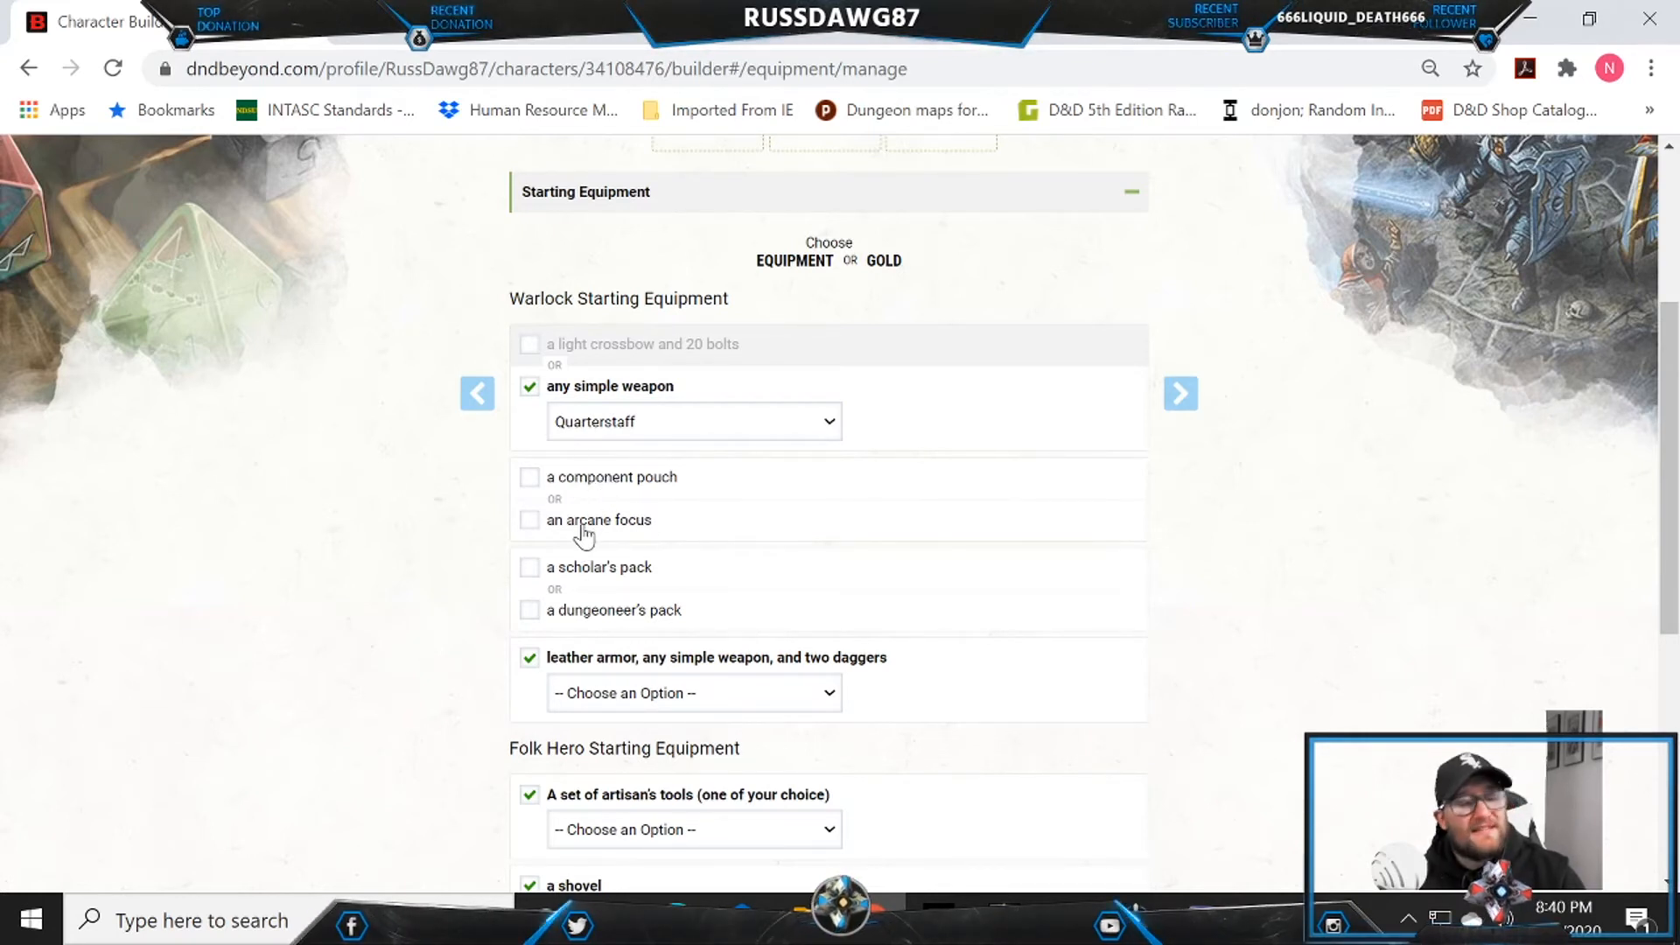
Step: Select an Orb as the Warlock's arcane focus and take the dungeoneer's pack
left_click(610, 488)
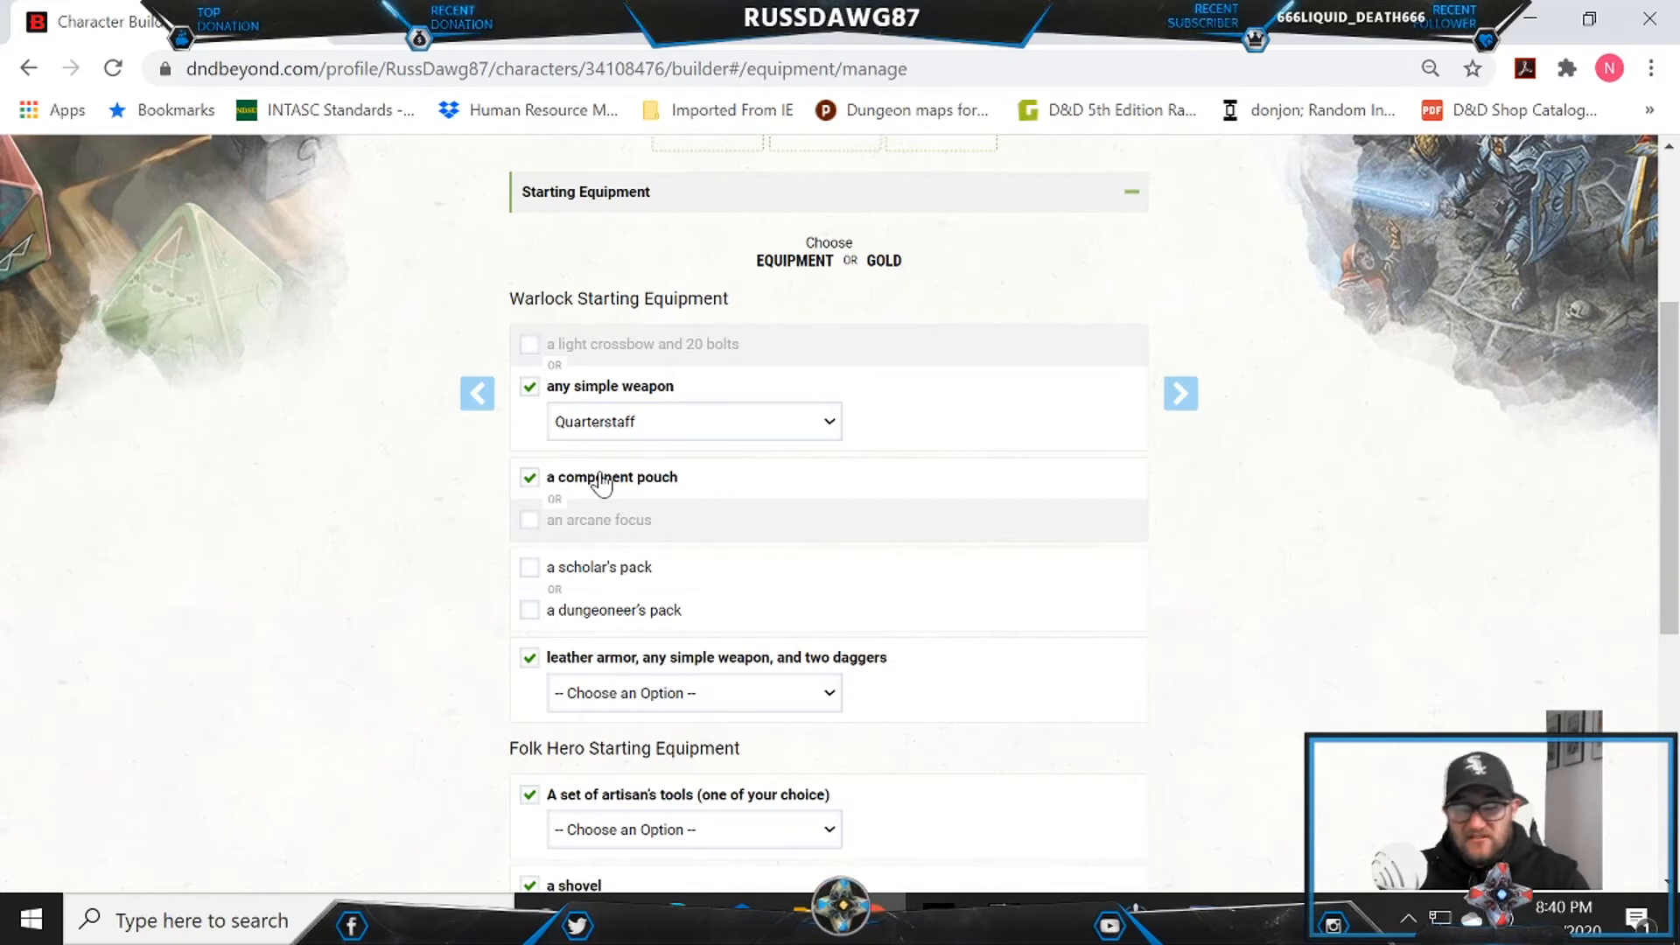
left_click(587, 520)
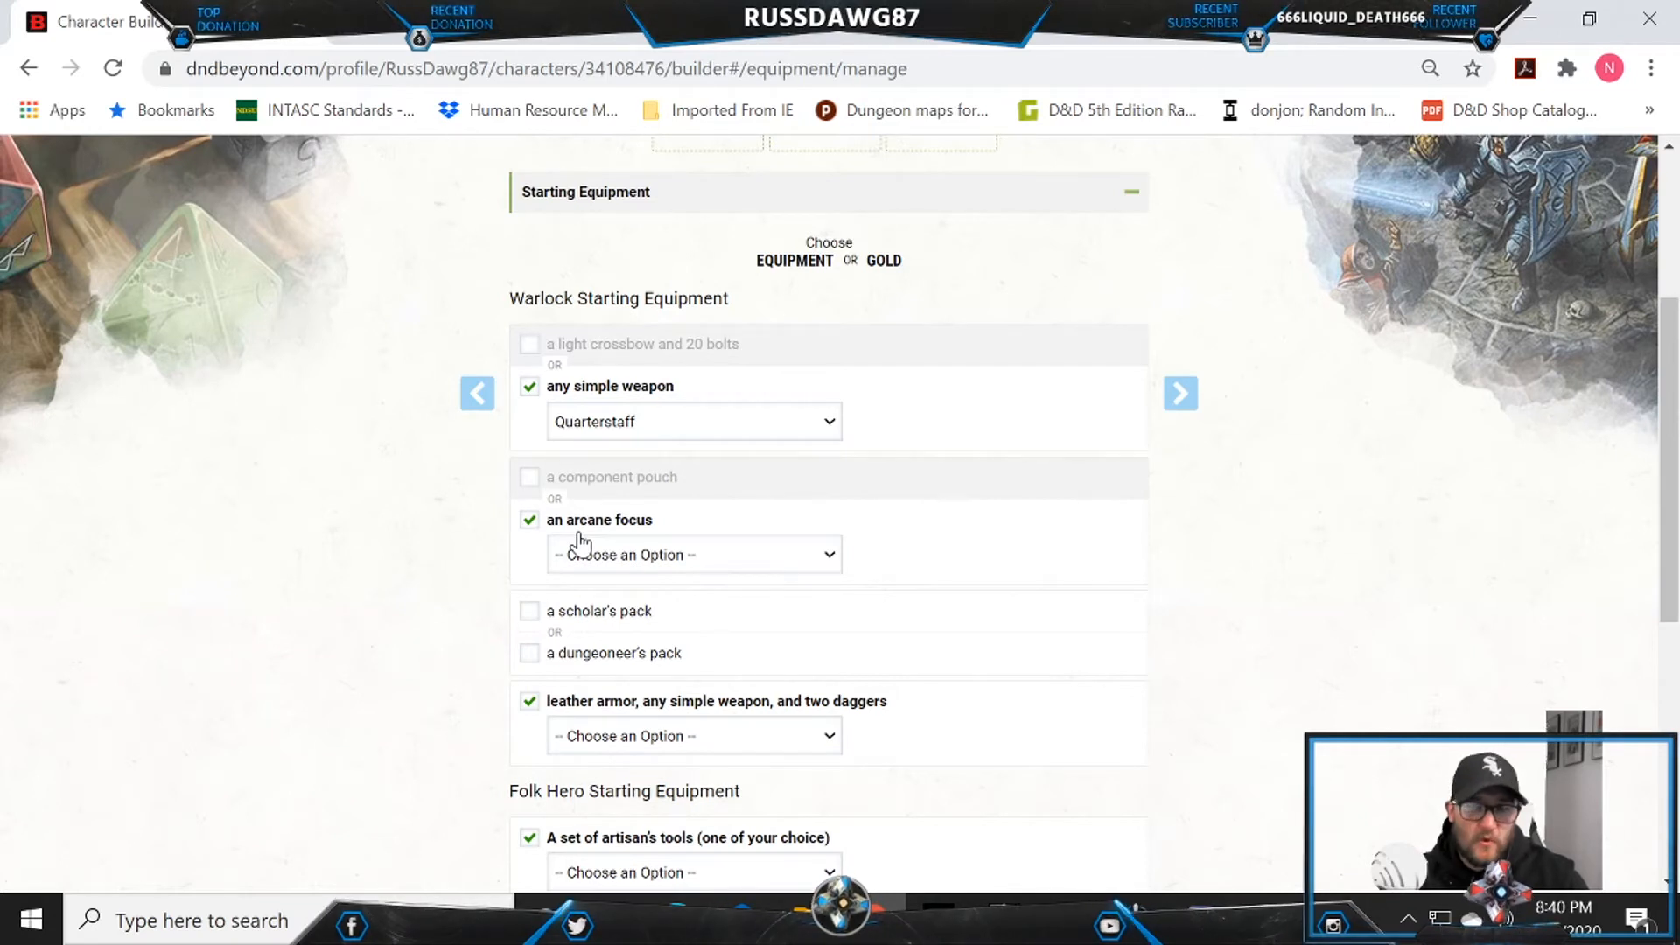
left_click(593, 567)
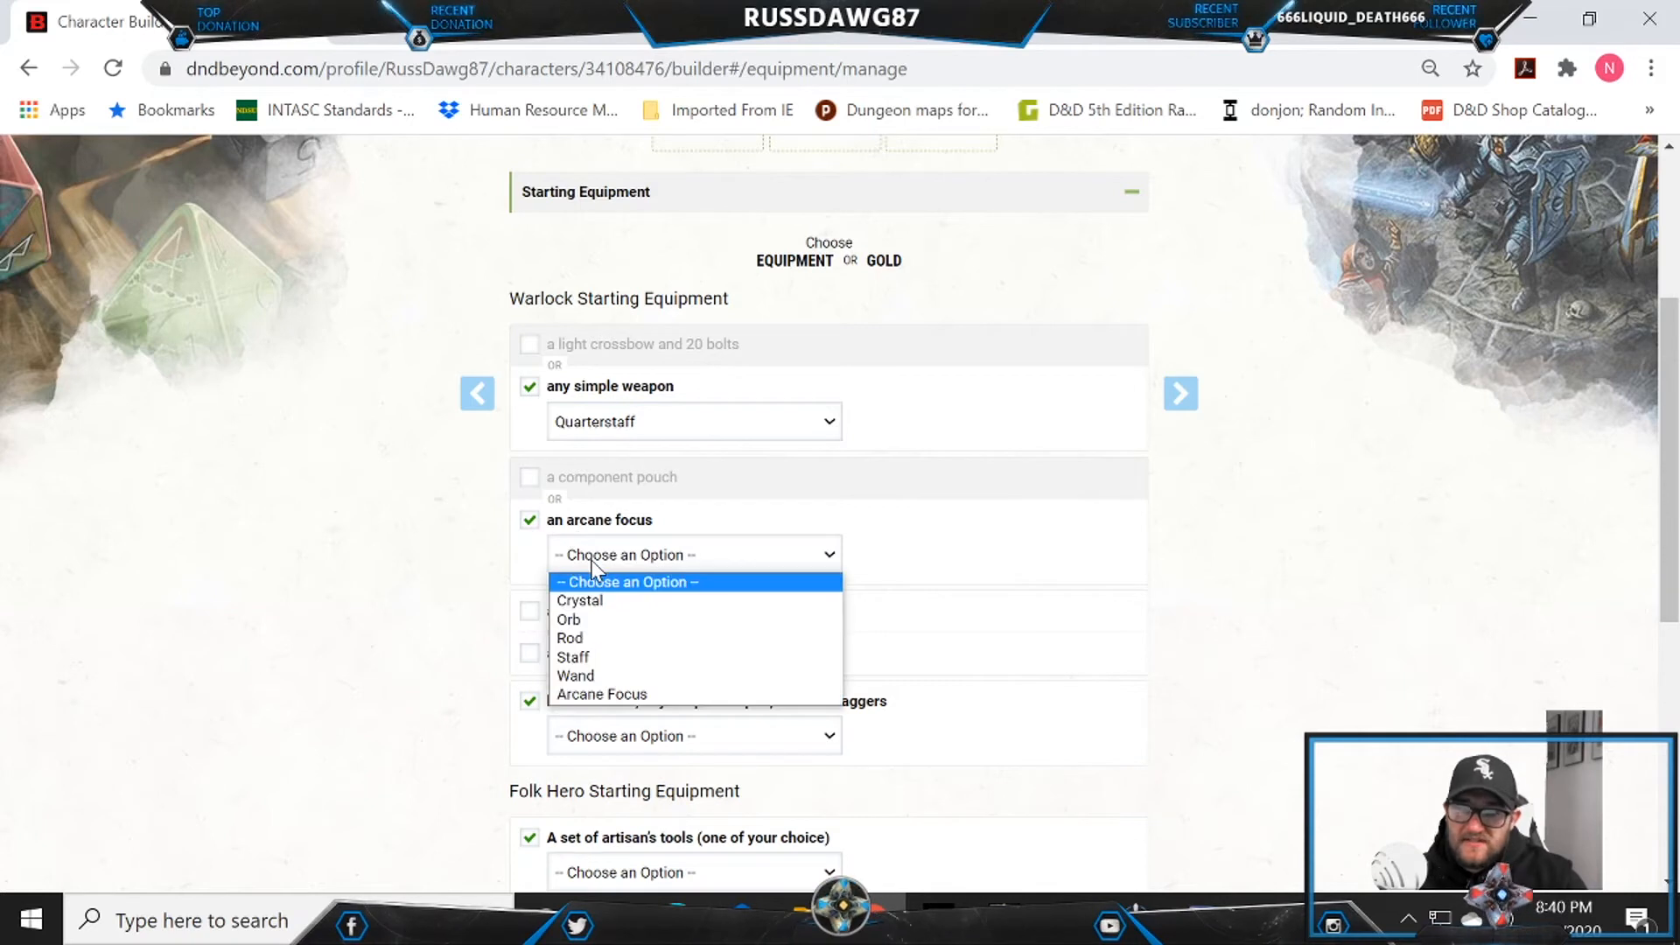
left_click(601, 622)
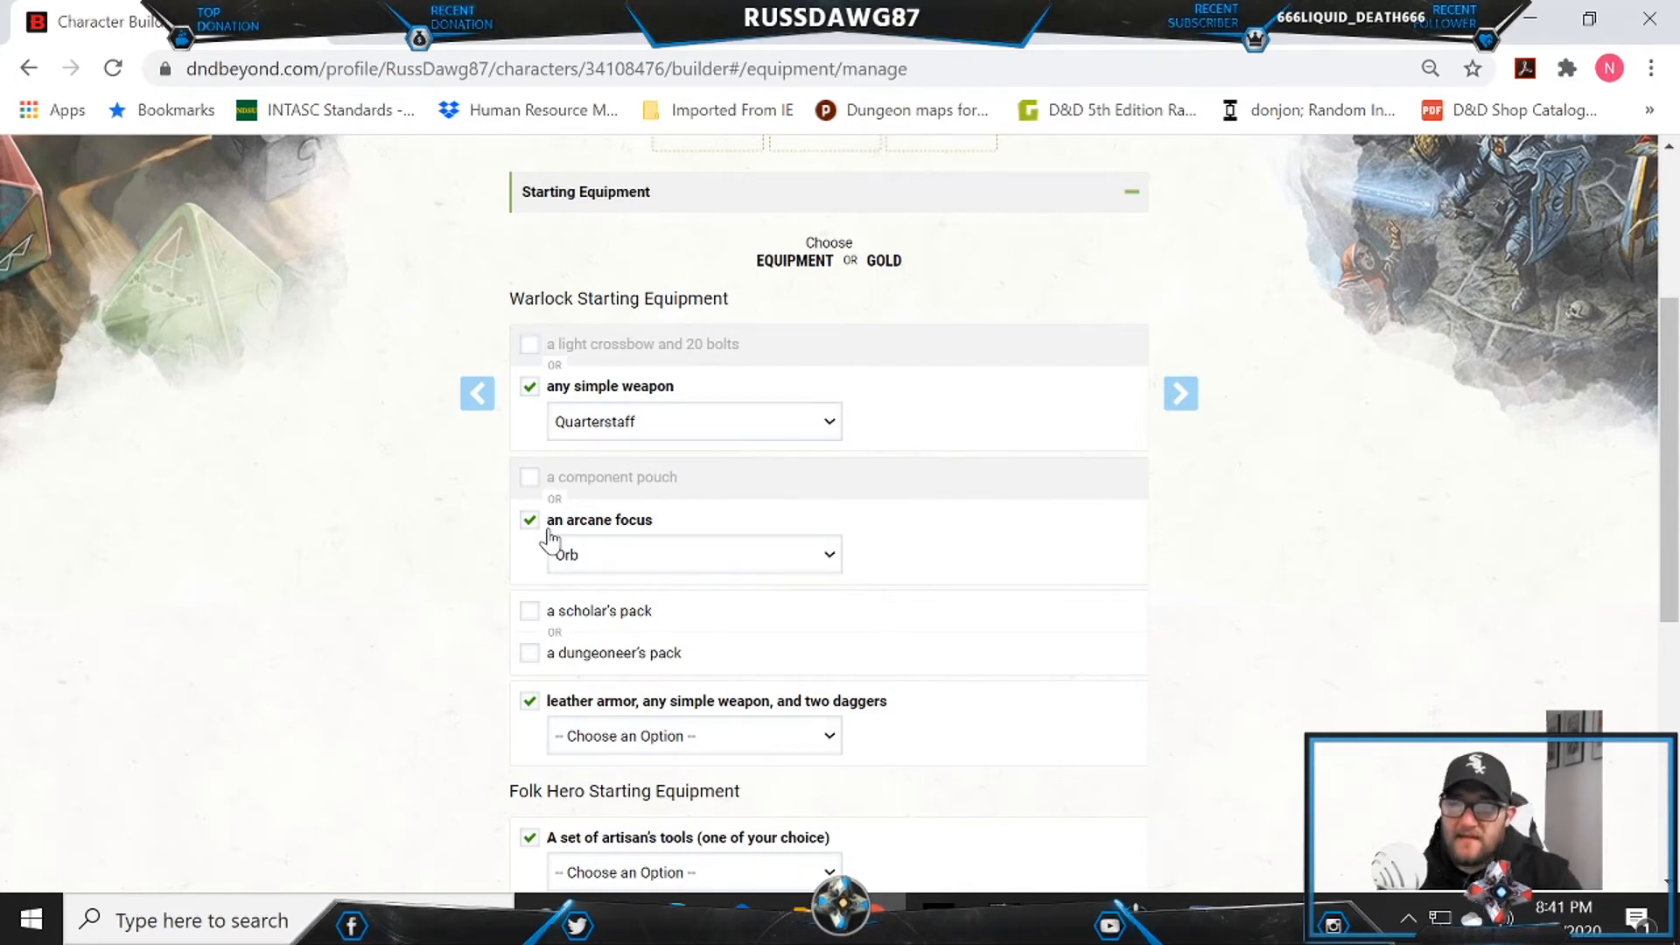
scroll(601, 612, "down", 3)
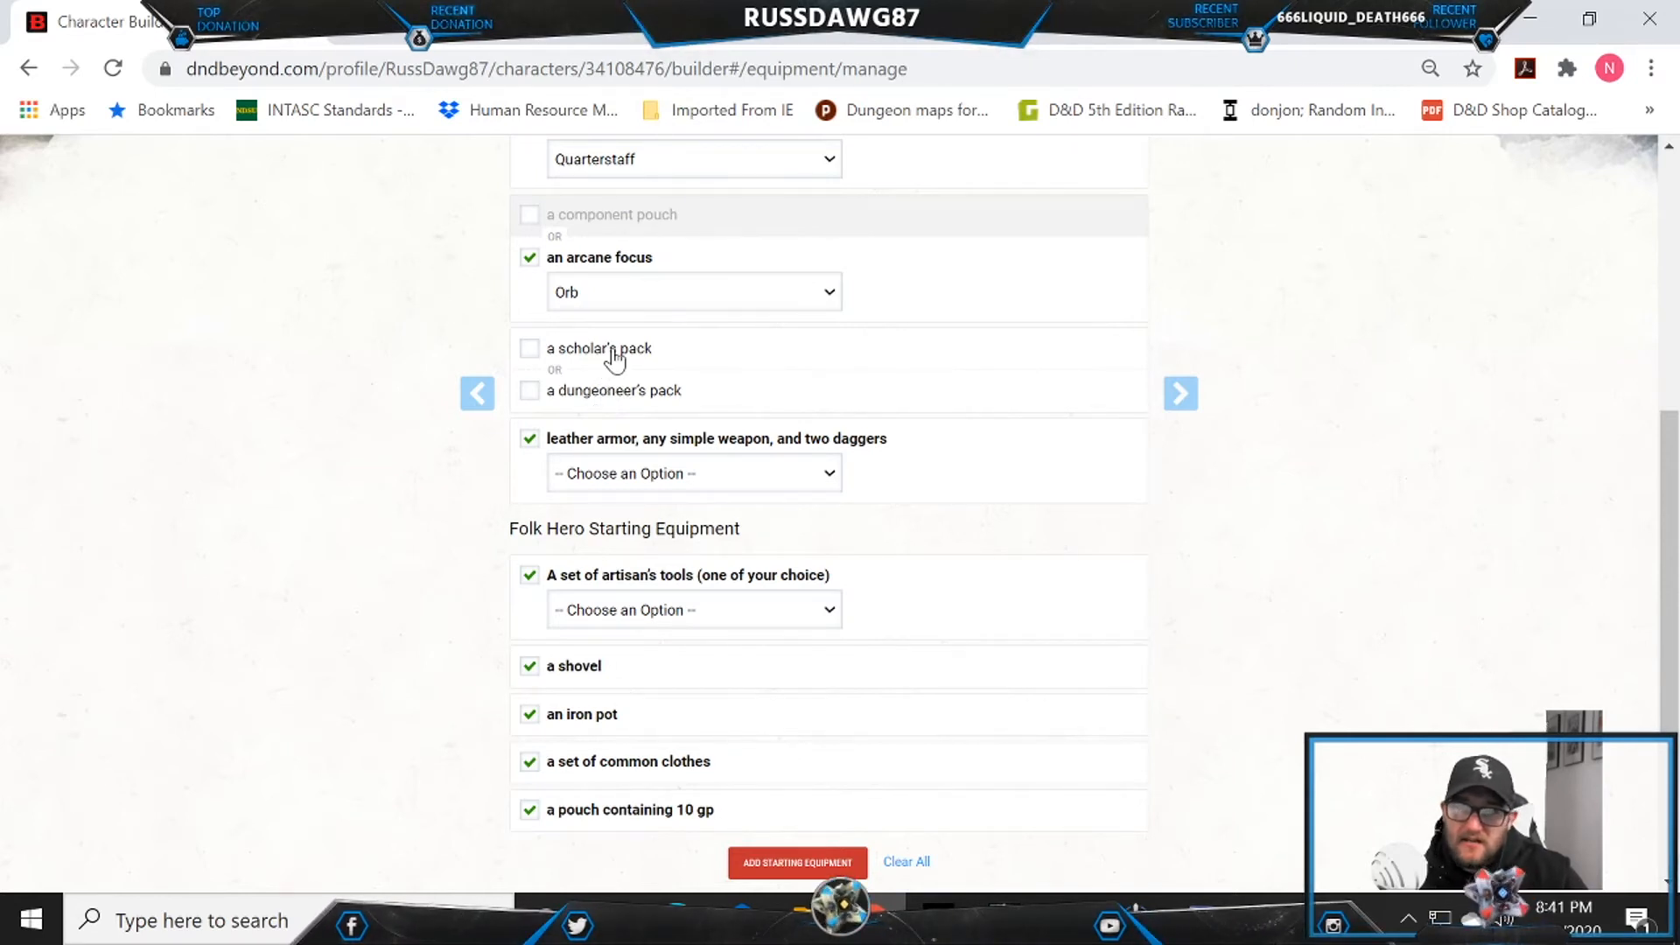
left_click(608, 396)
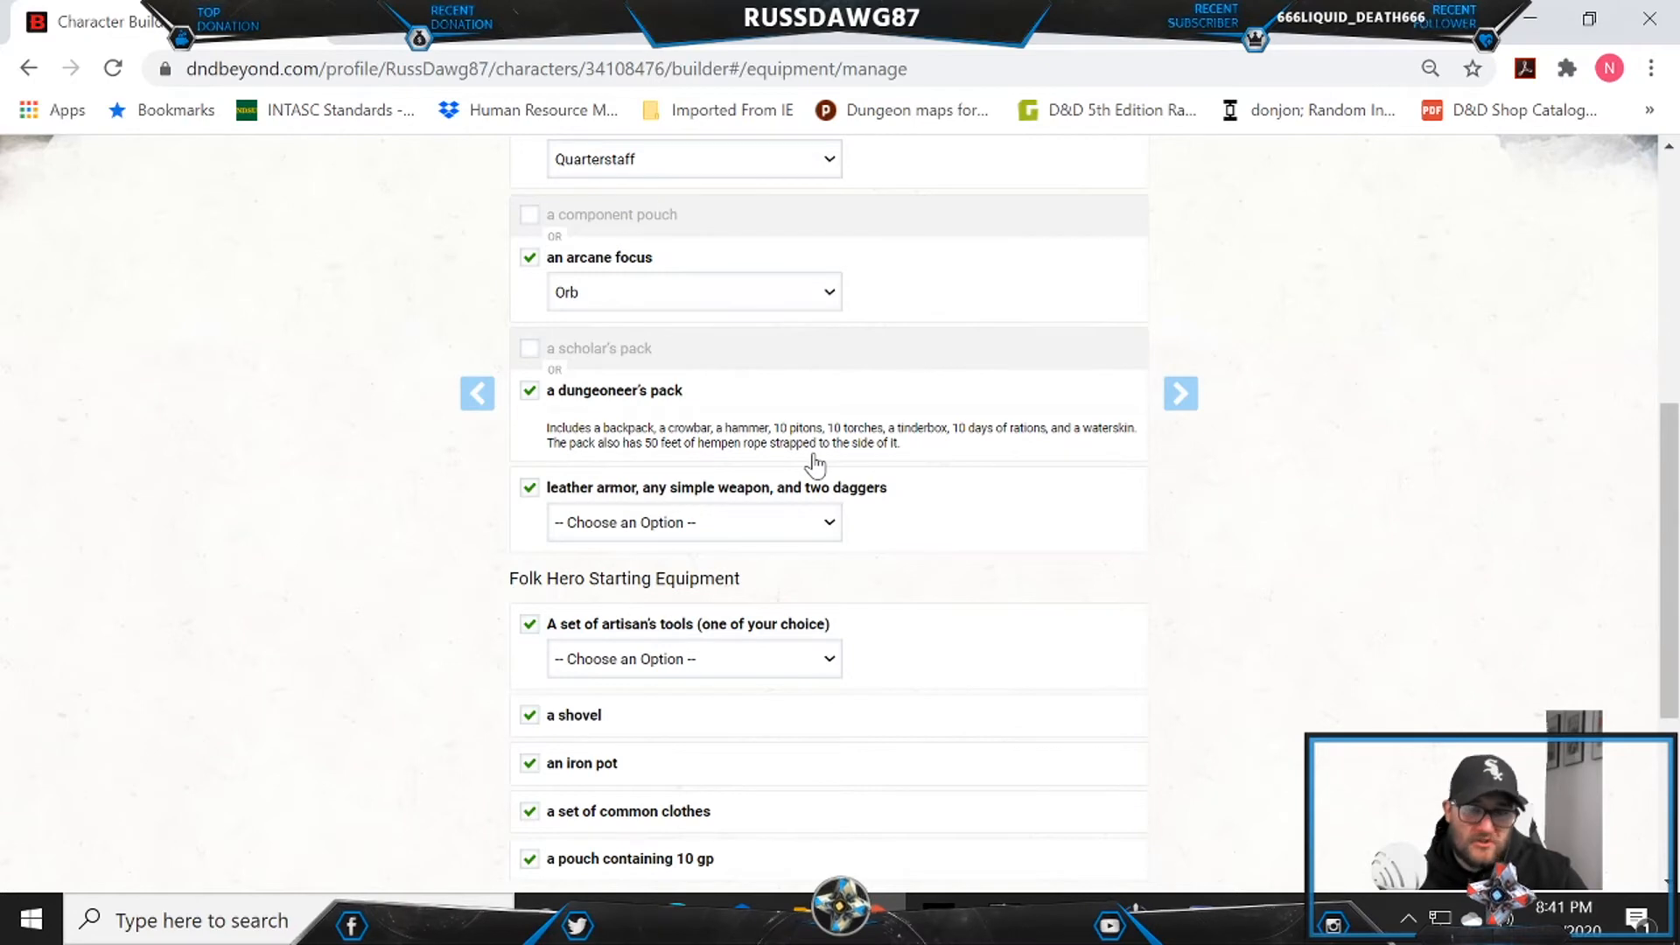
Step: Choose Dagger as the simple weapon accompanying the leather armor, and Brewer's Supplies as the Folk Hero artisan's tools
scroll(814, 464, "down", 2)
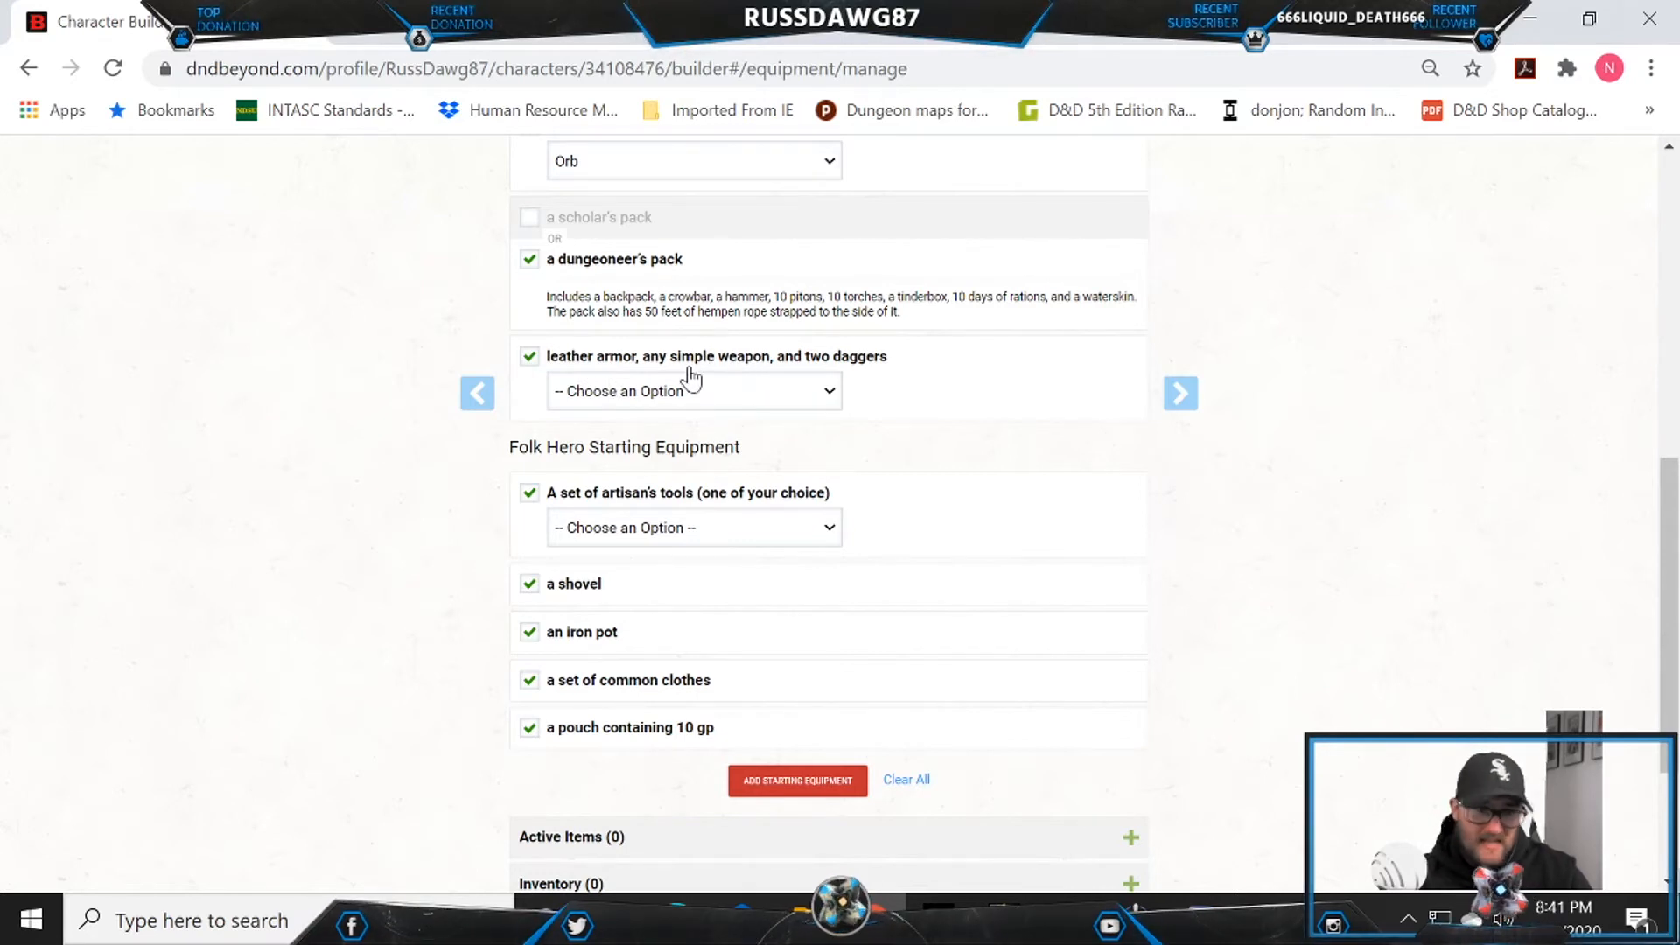
left_click(690, 405)
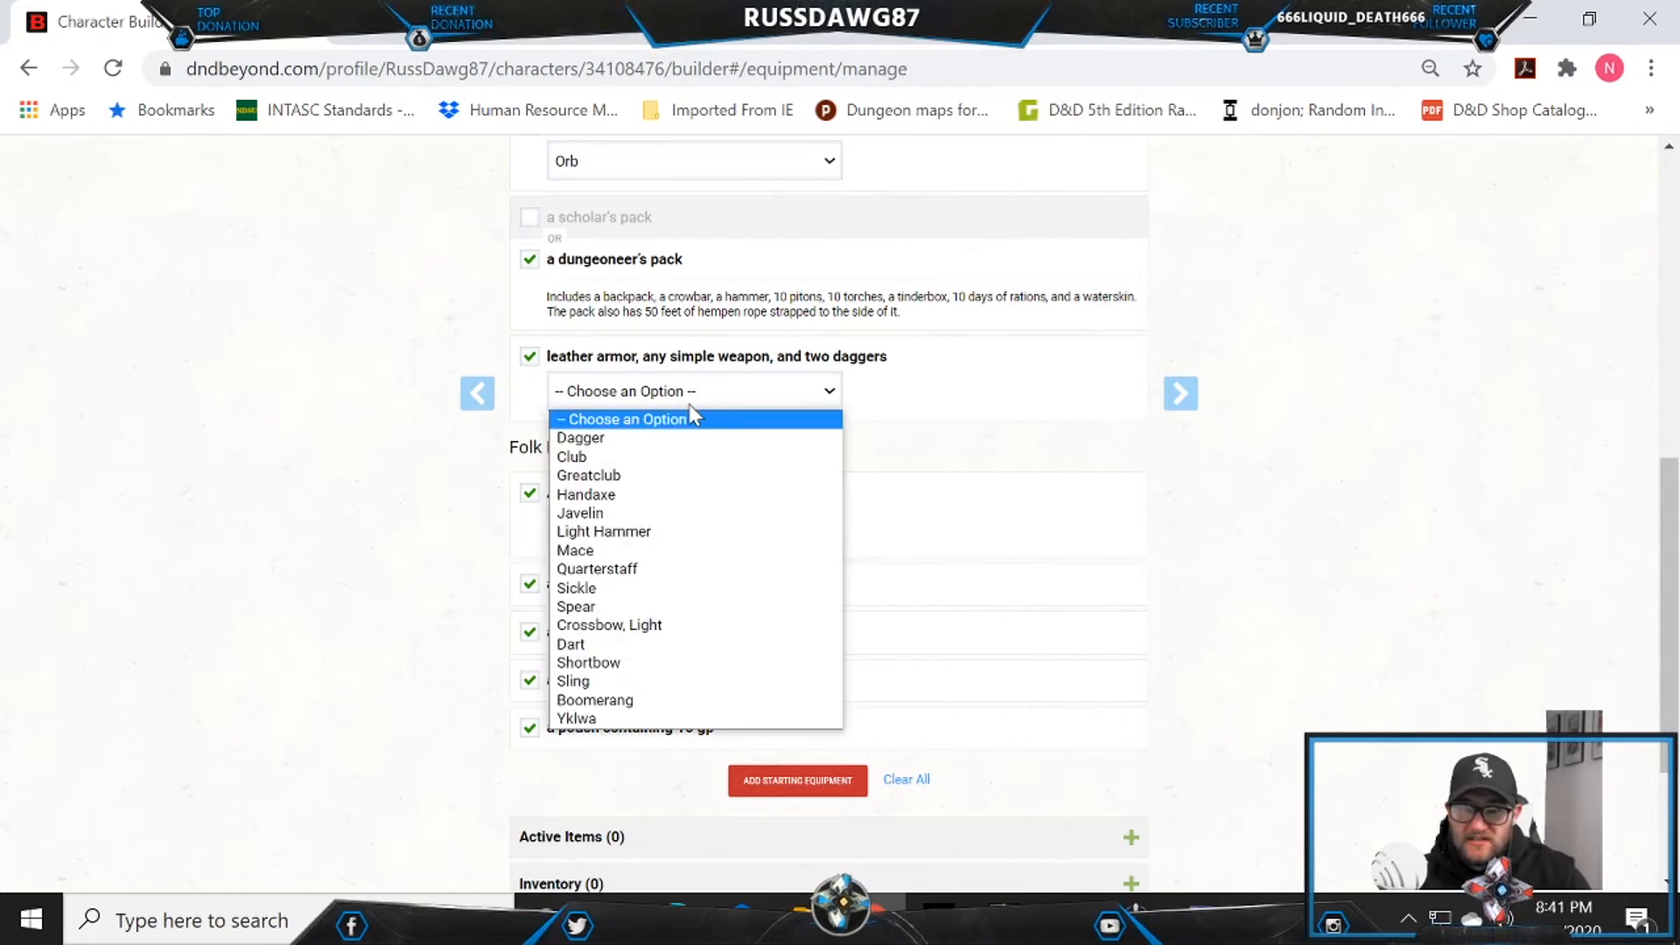
left_click(668, 436)
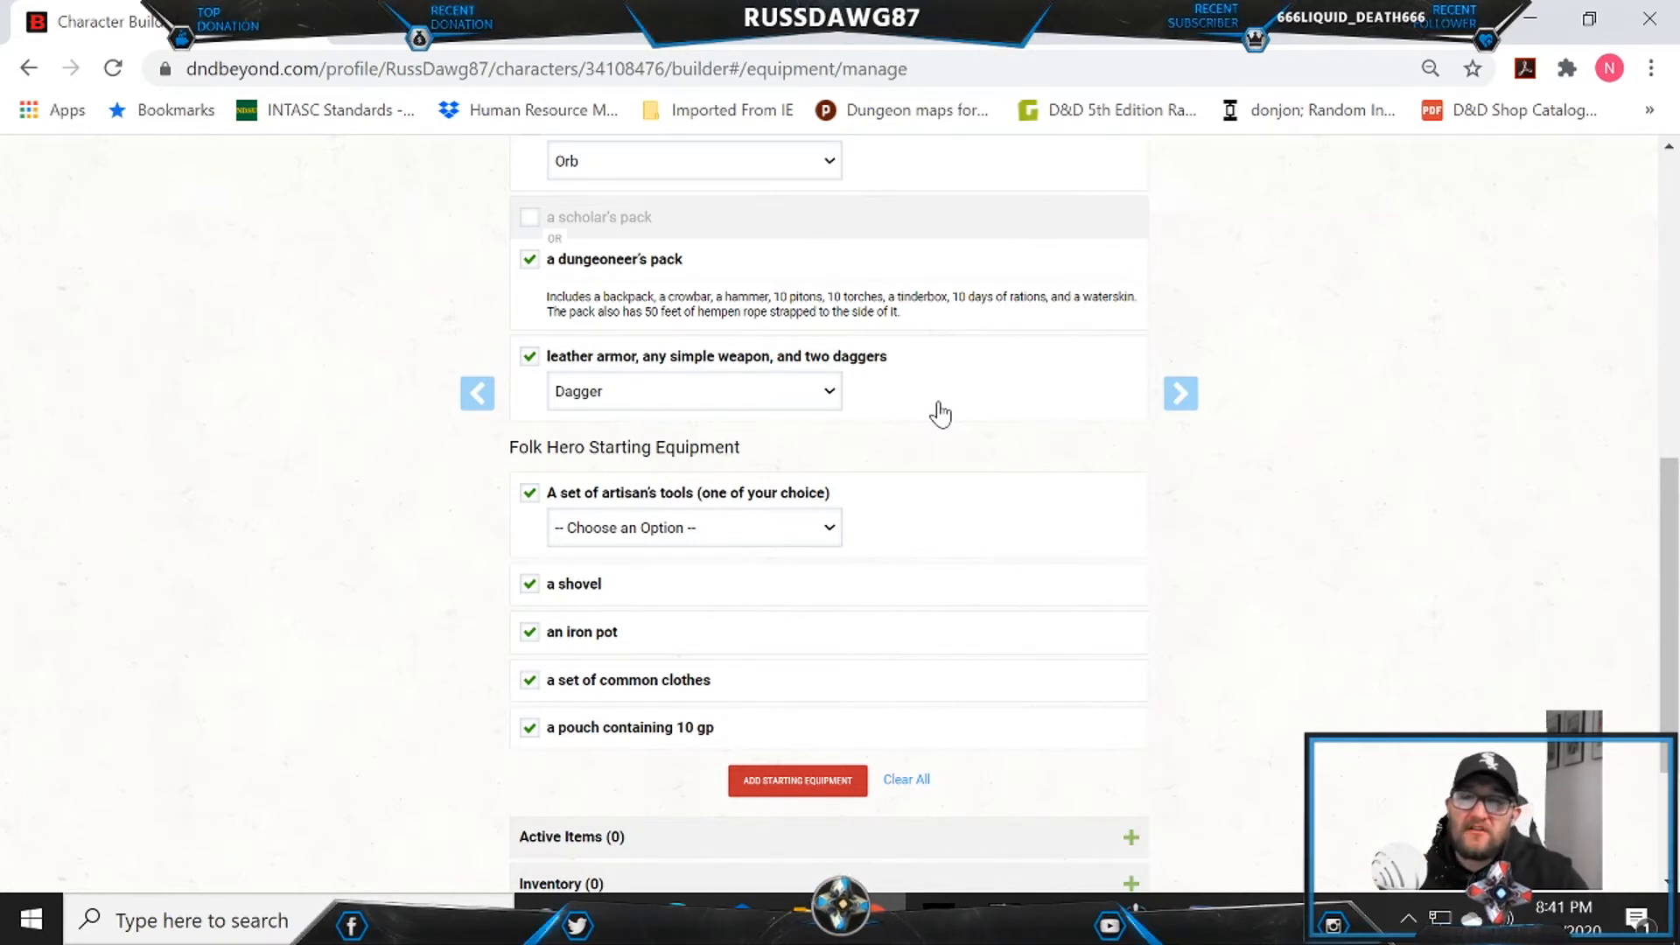
left_click(659, 532)
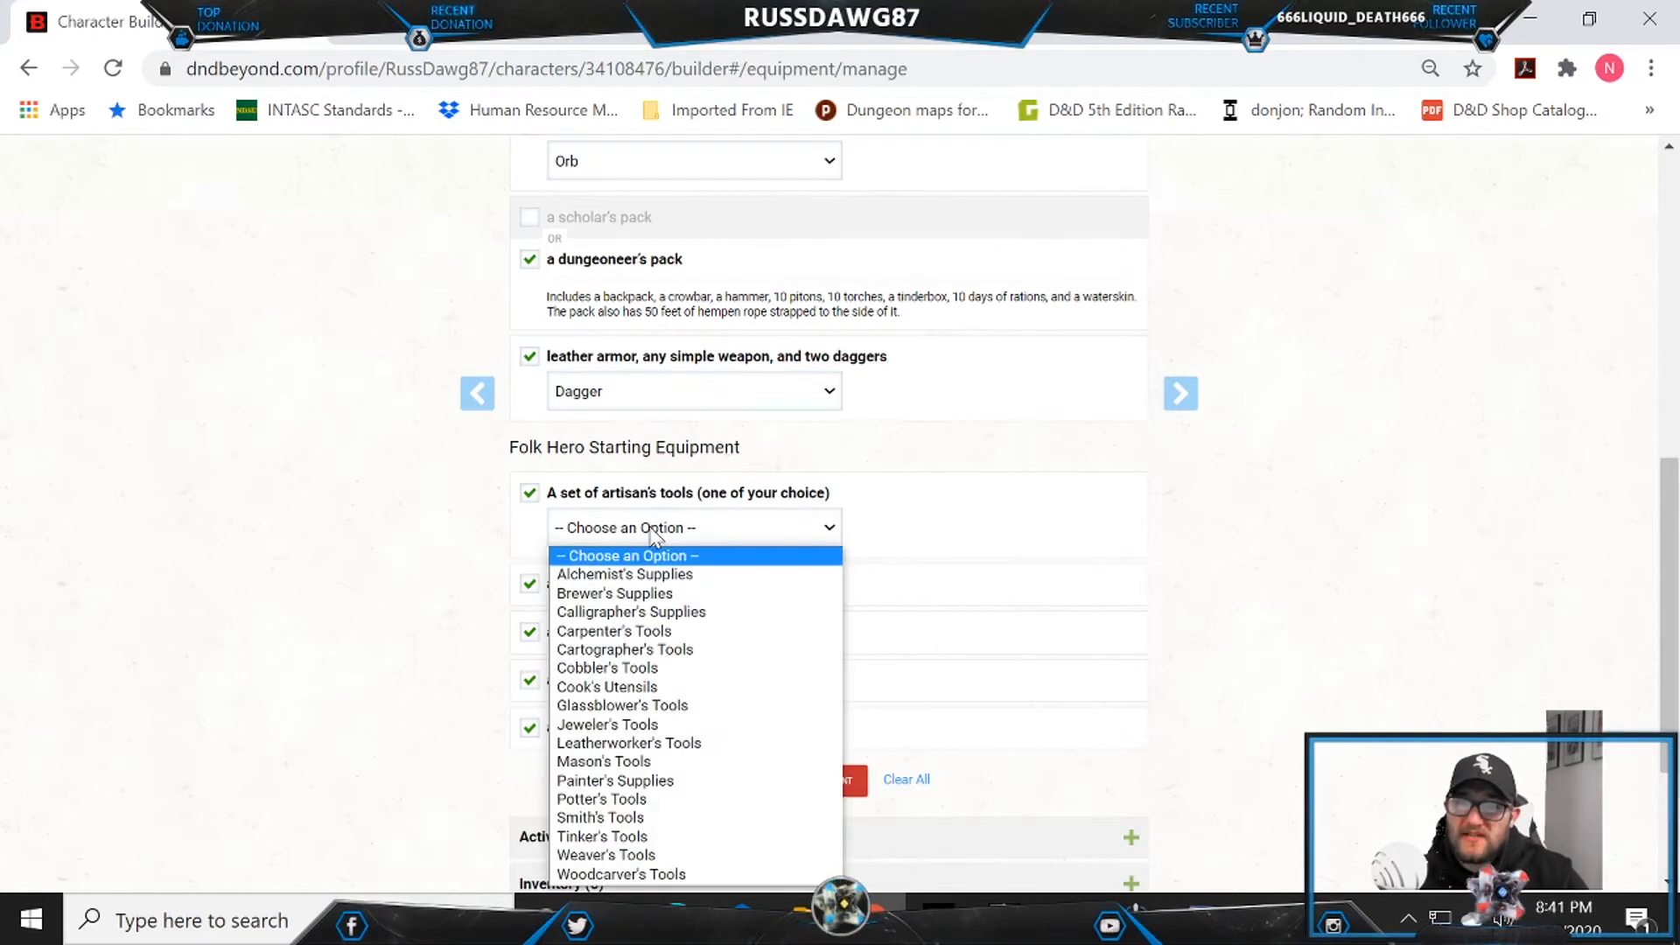
left_click(668, 600)
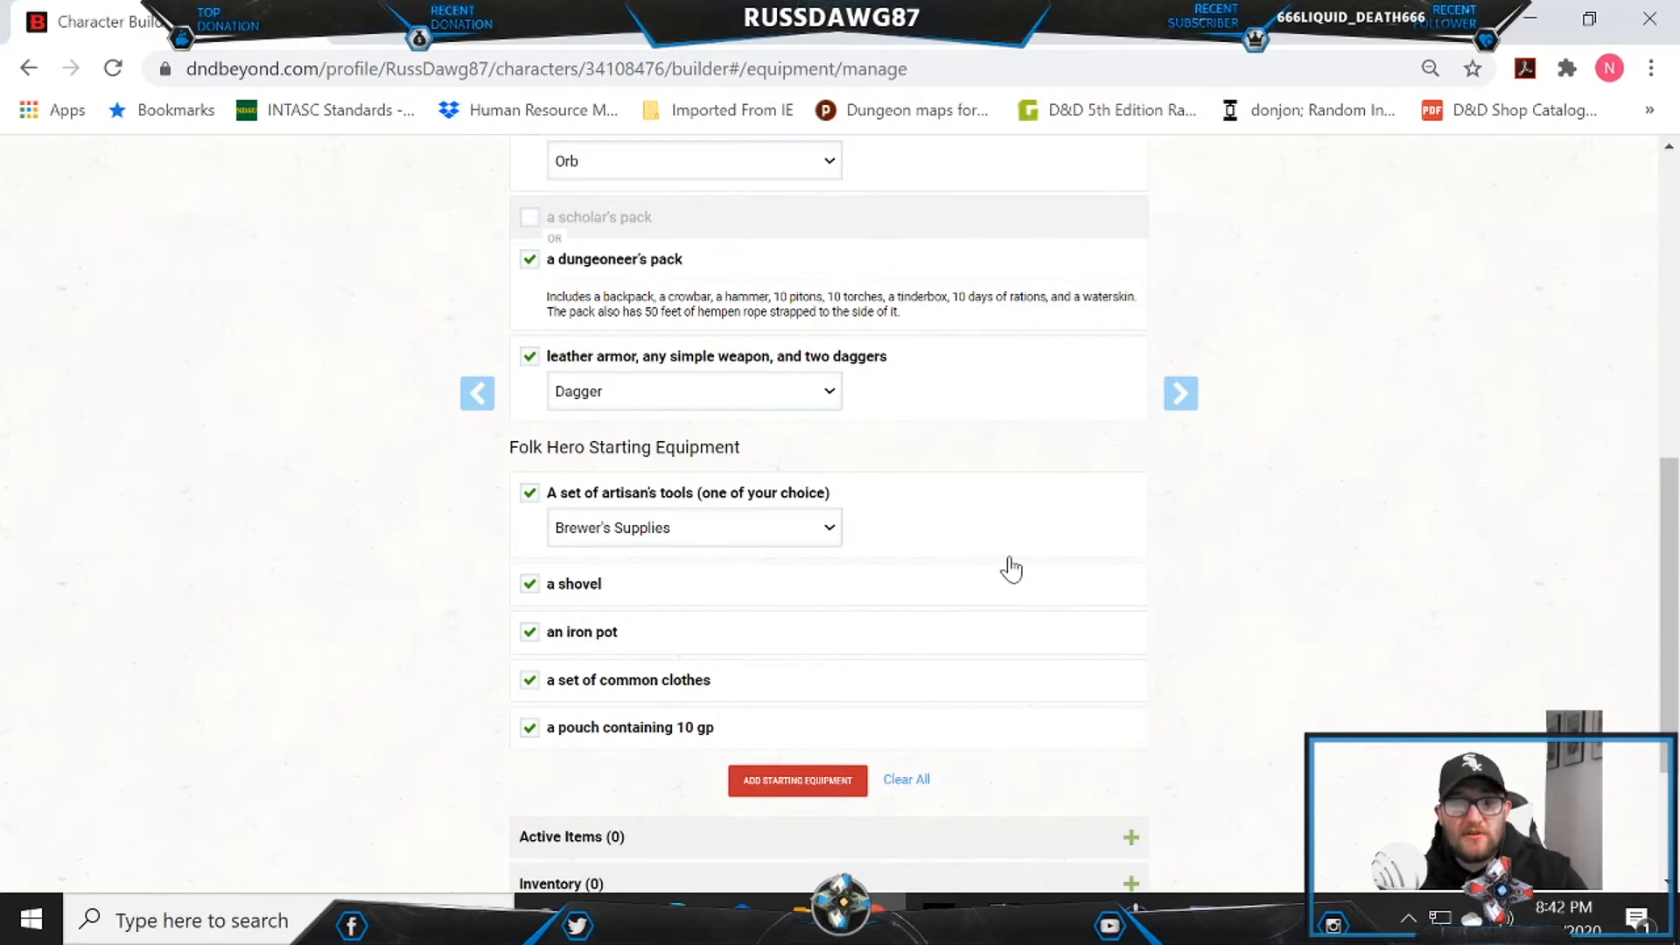
Step: Add the selected starting equipment to the character and expand the inventory to review its items
scroll(417, 648, "down", 3)
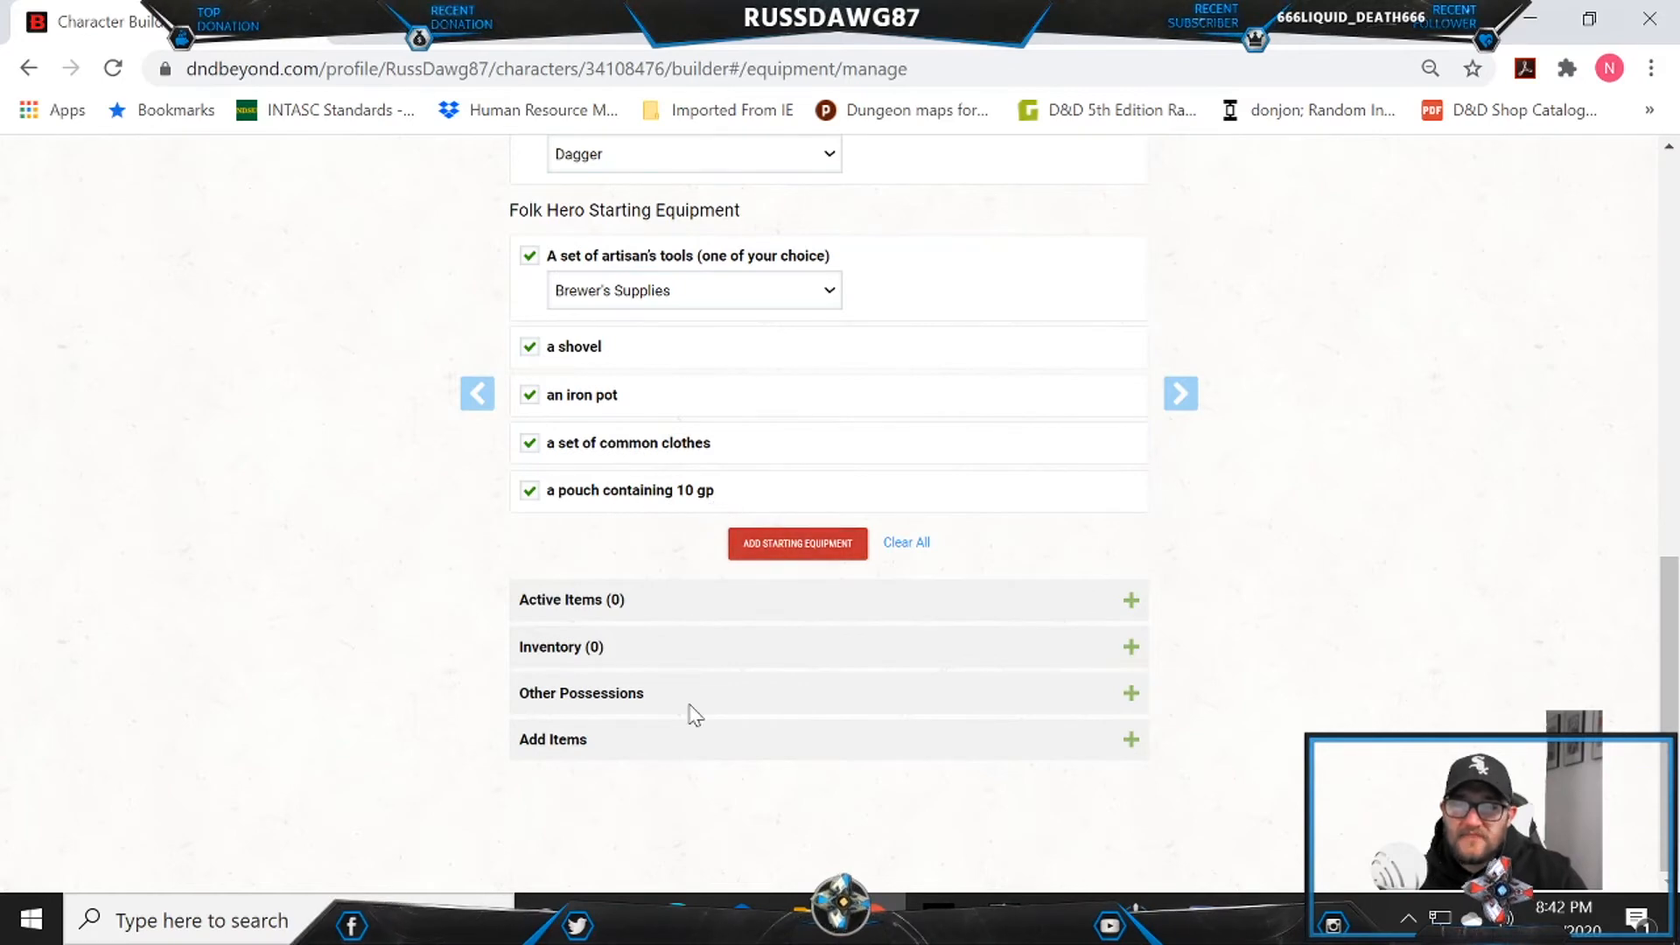
left_click(839, 550)
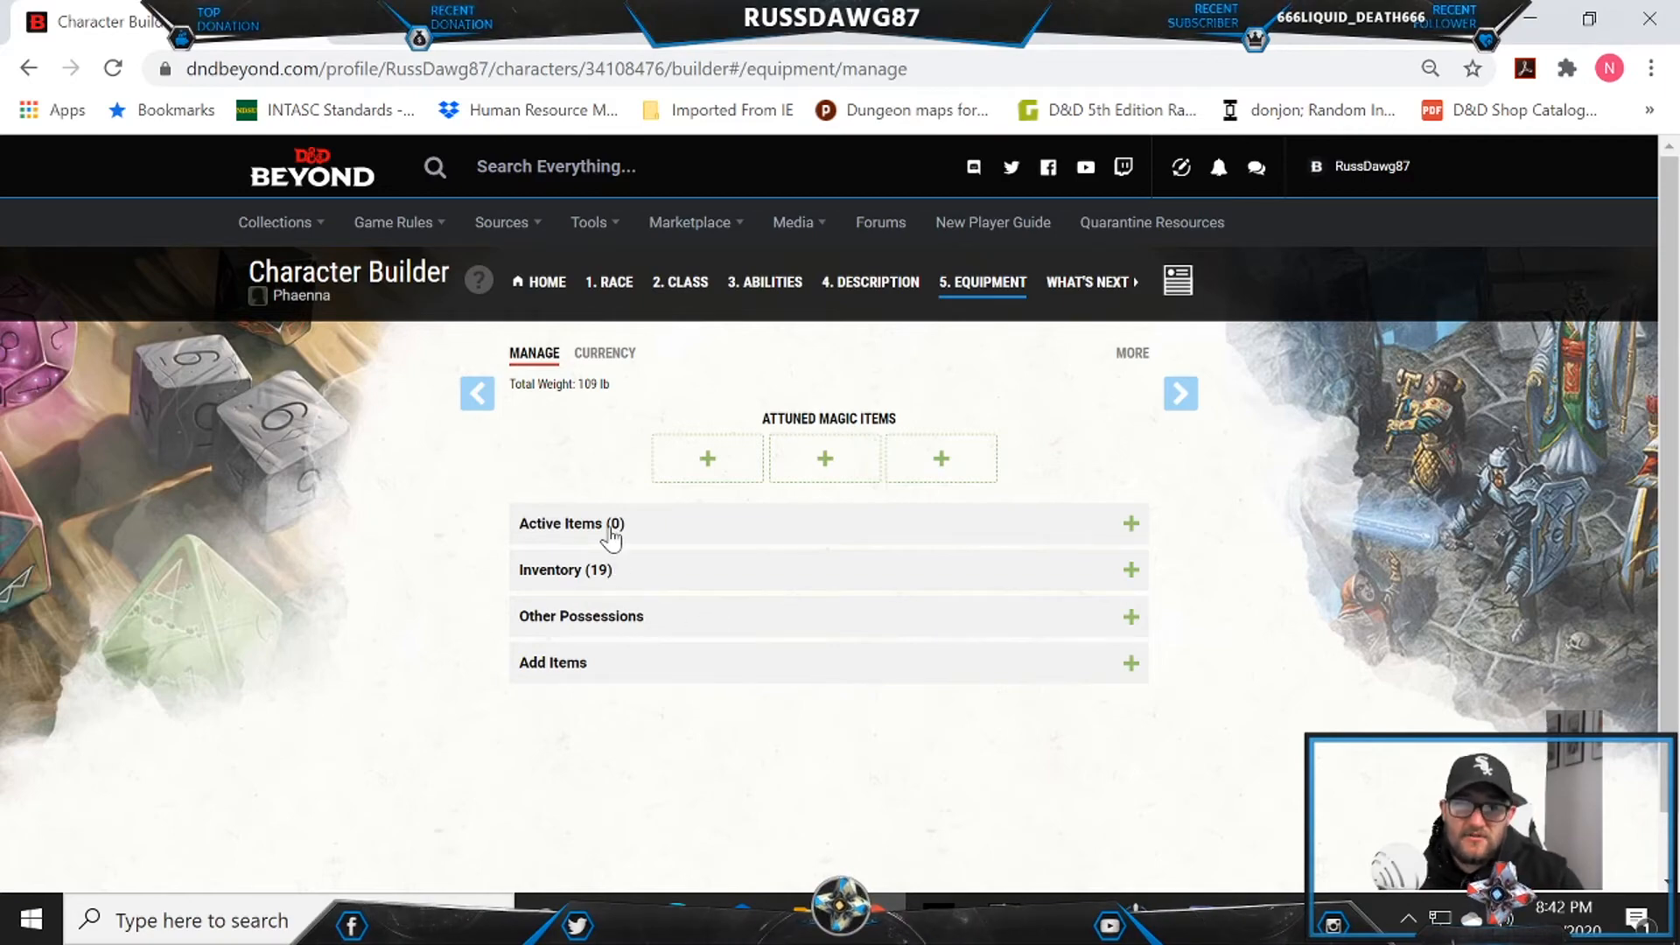
left_click(584, 571)
scroll(643, 639, "down", 3)
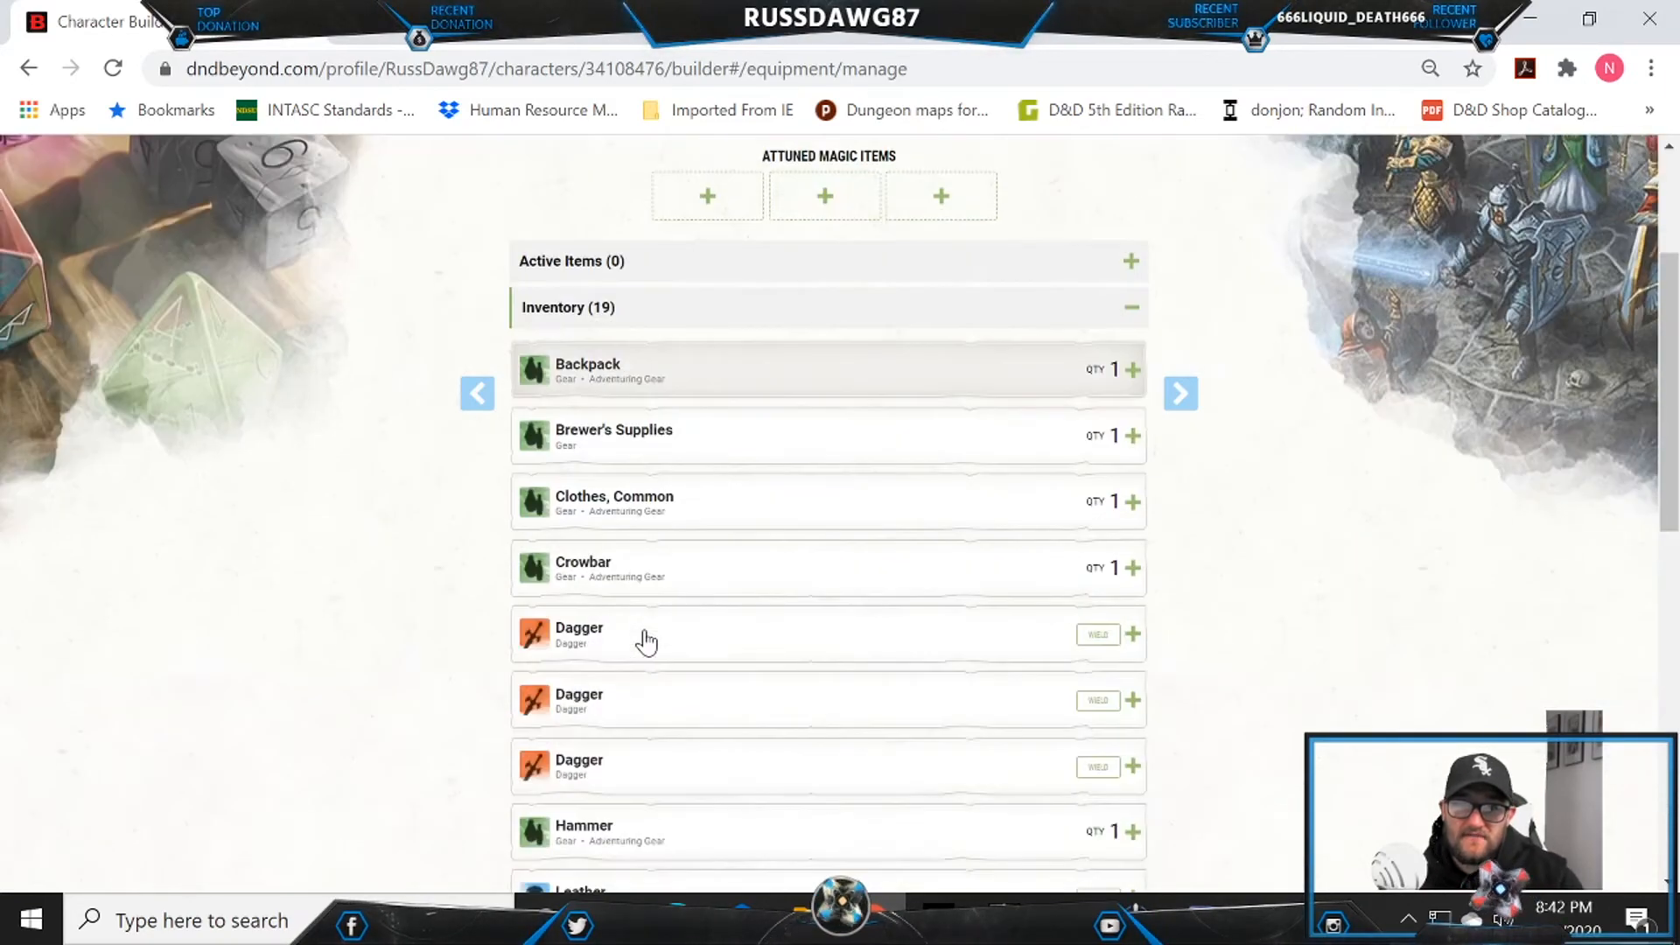
Step: Set the first Dagger in the inventory as wielded, leaving the other two daggers unequipped
scroll(646, 643, "down", 2)
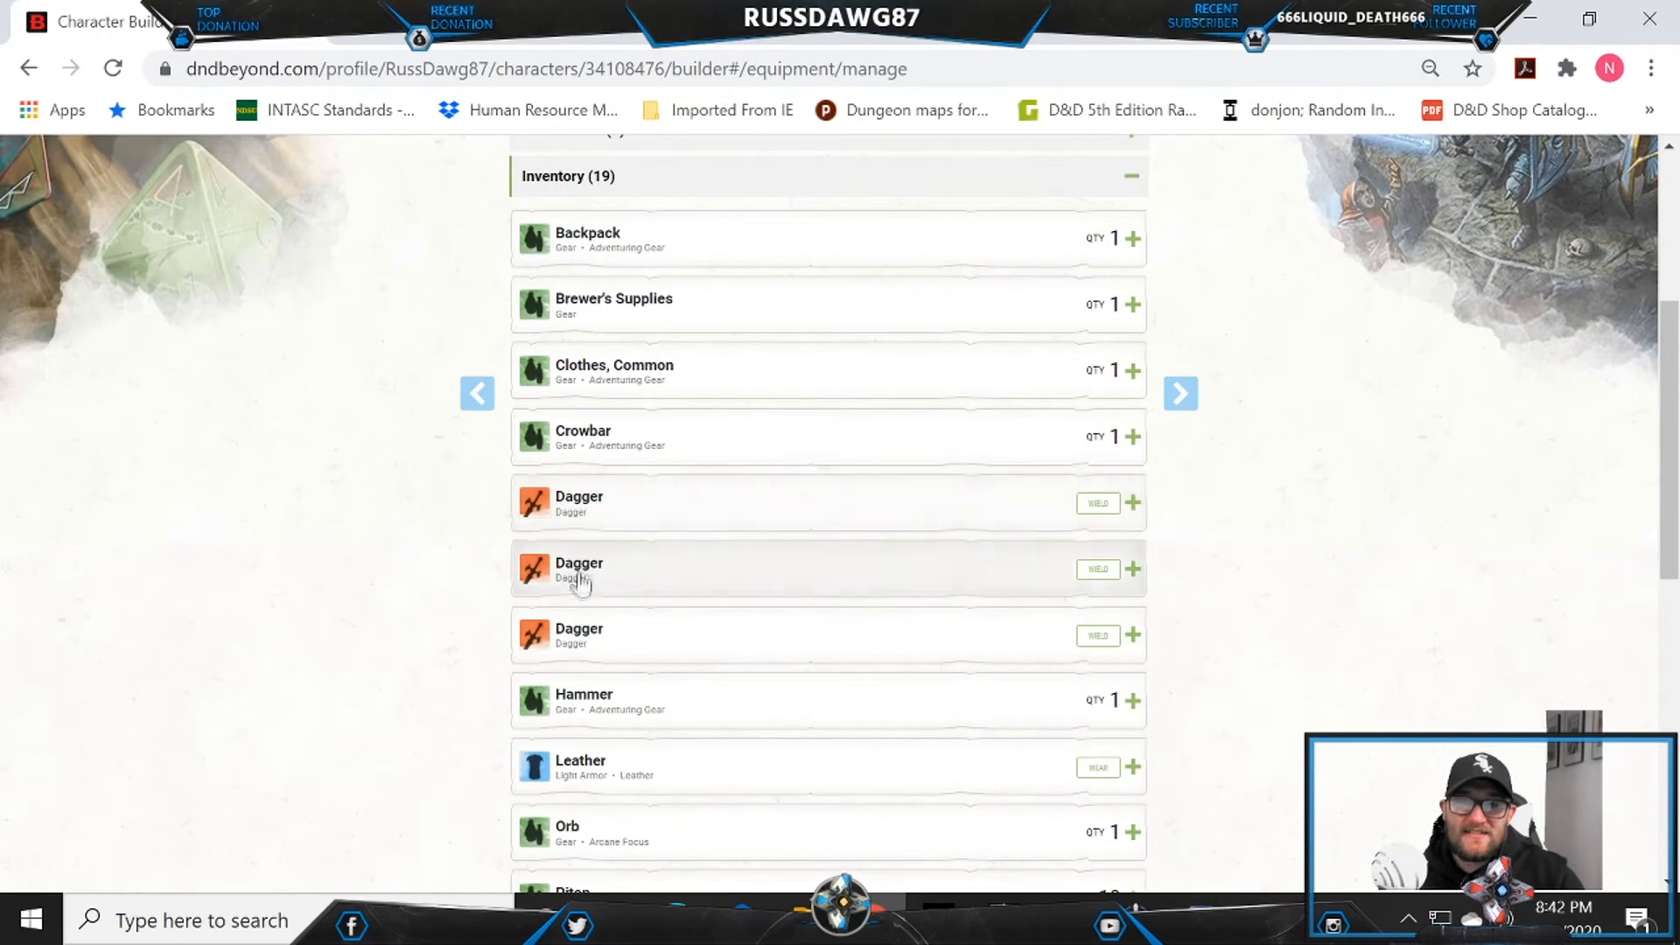
left_click(1097, 504)
left_click(1100, 569)
left_click(1098, 570)
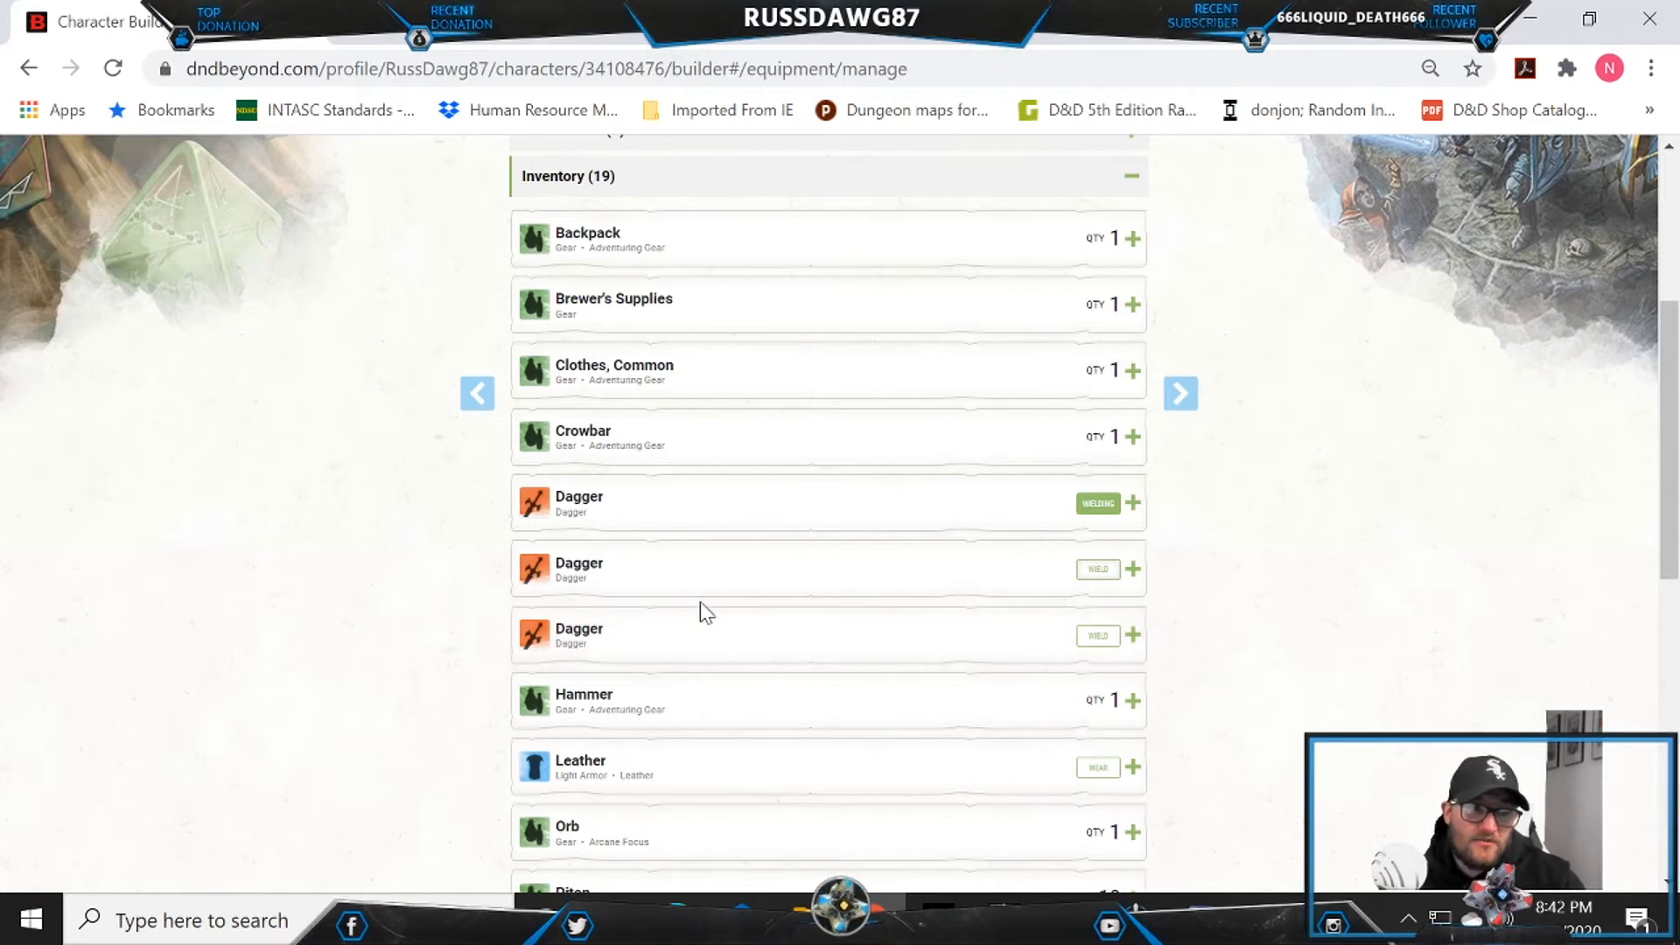
Step: Equip the Leather armor as worn and the Quarterstaff as wielded
scroll(700, 604, "down", 3)
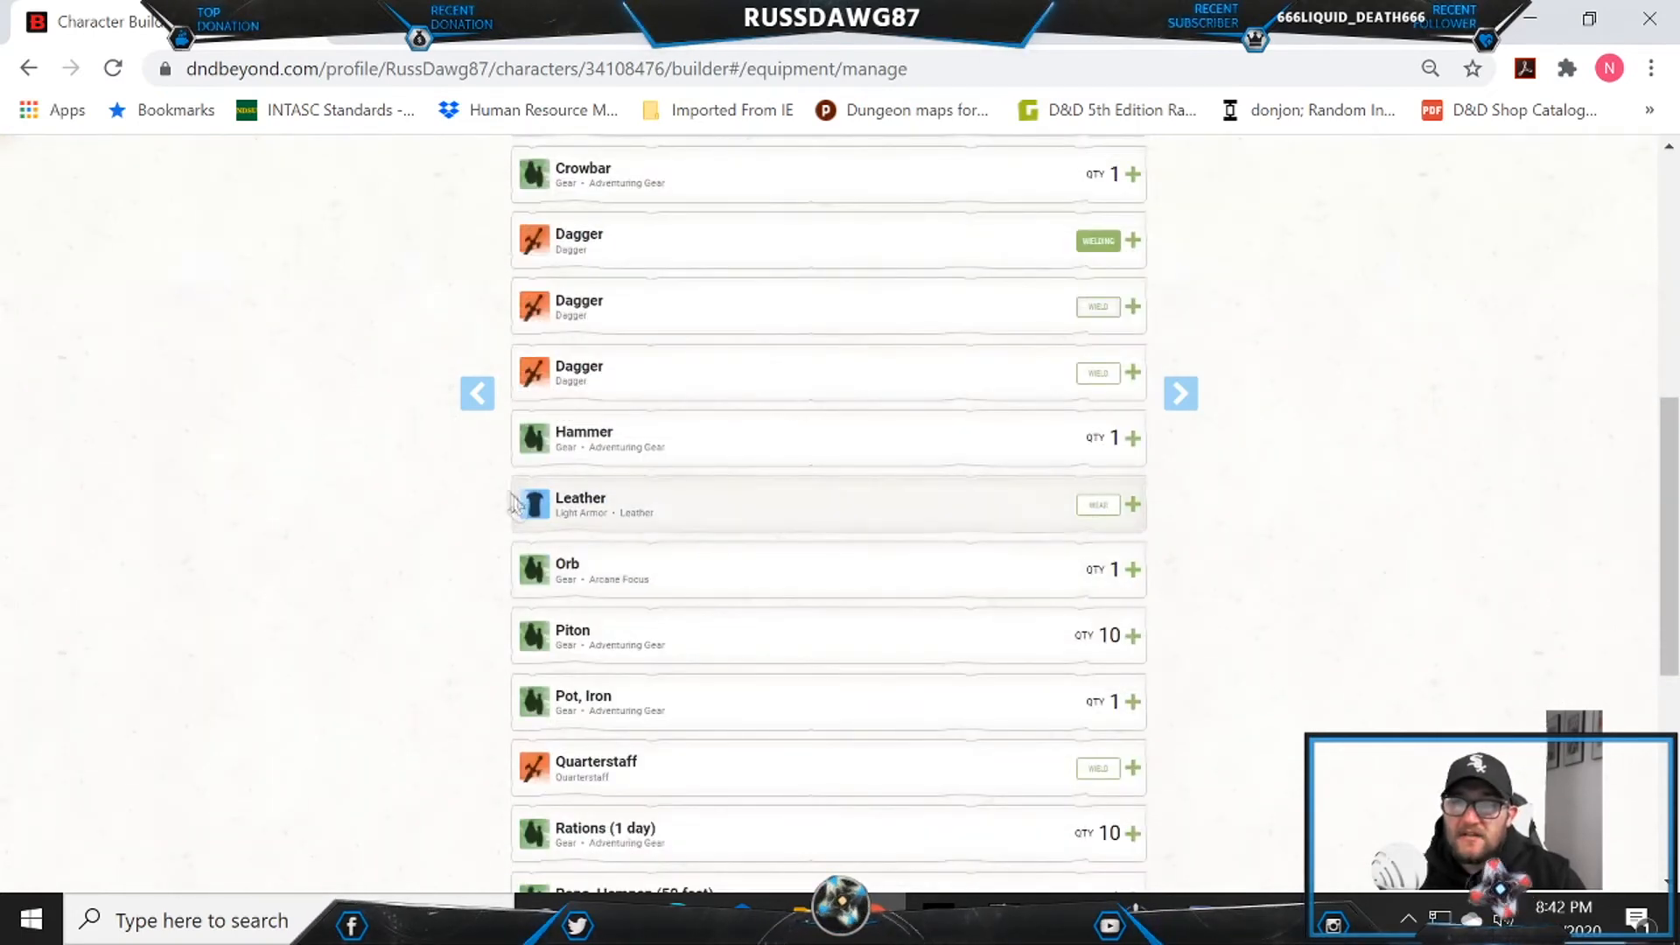
left_click(1097, 507)
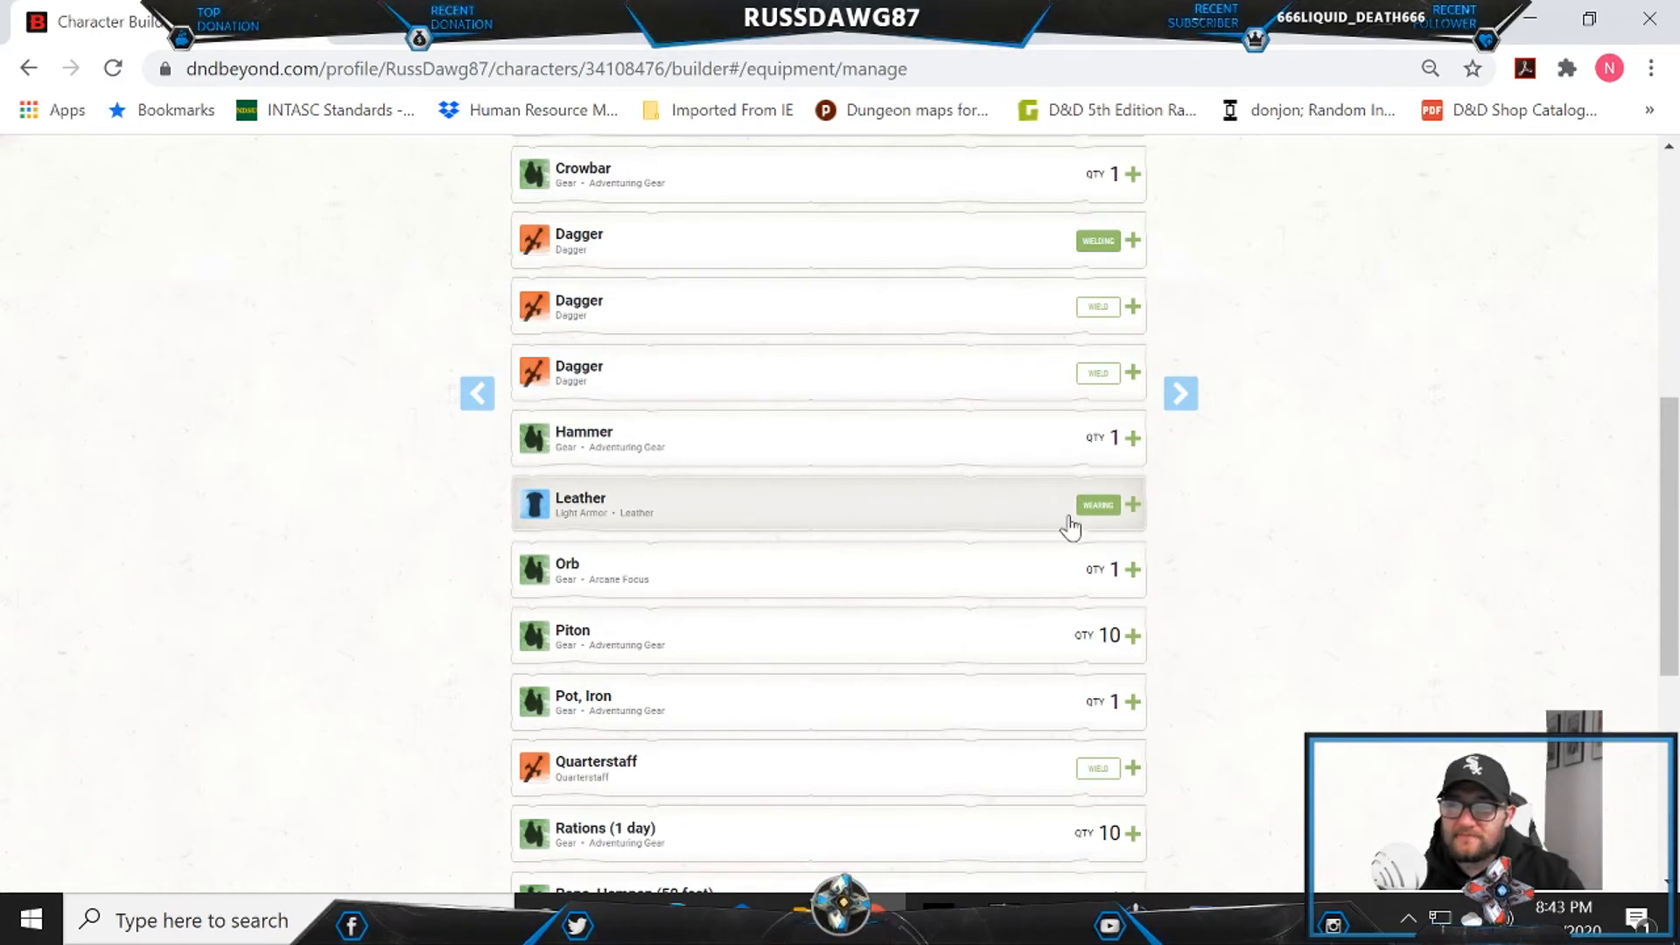
scroll(1069, 527, "down", 3)
left_click(1101, 508)
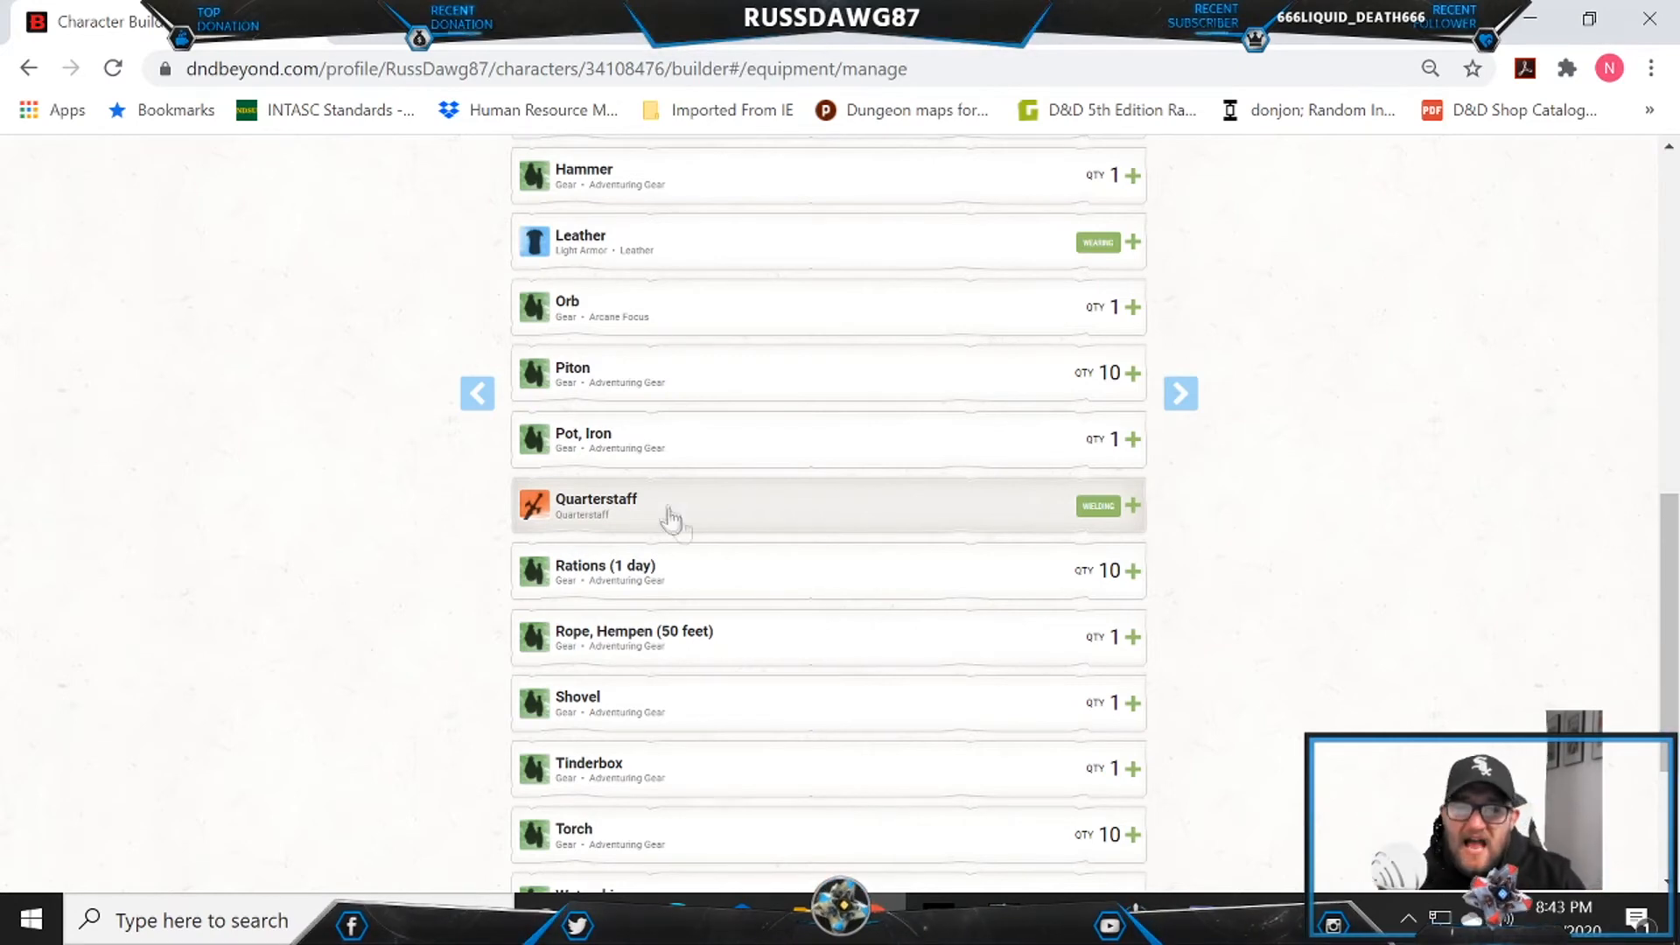
Step: Review the equipped inventory, finish the equipment section and open the completed character sheet
scroll(791, 608, "down", 3)
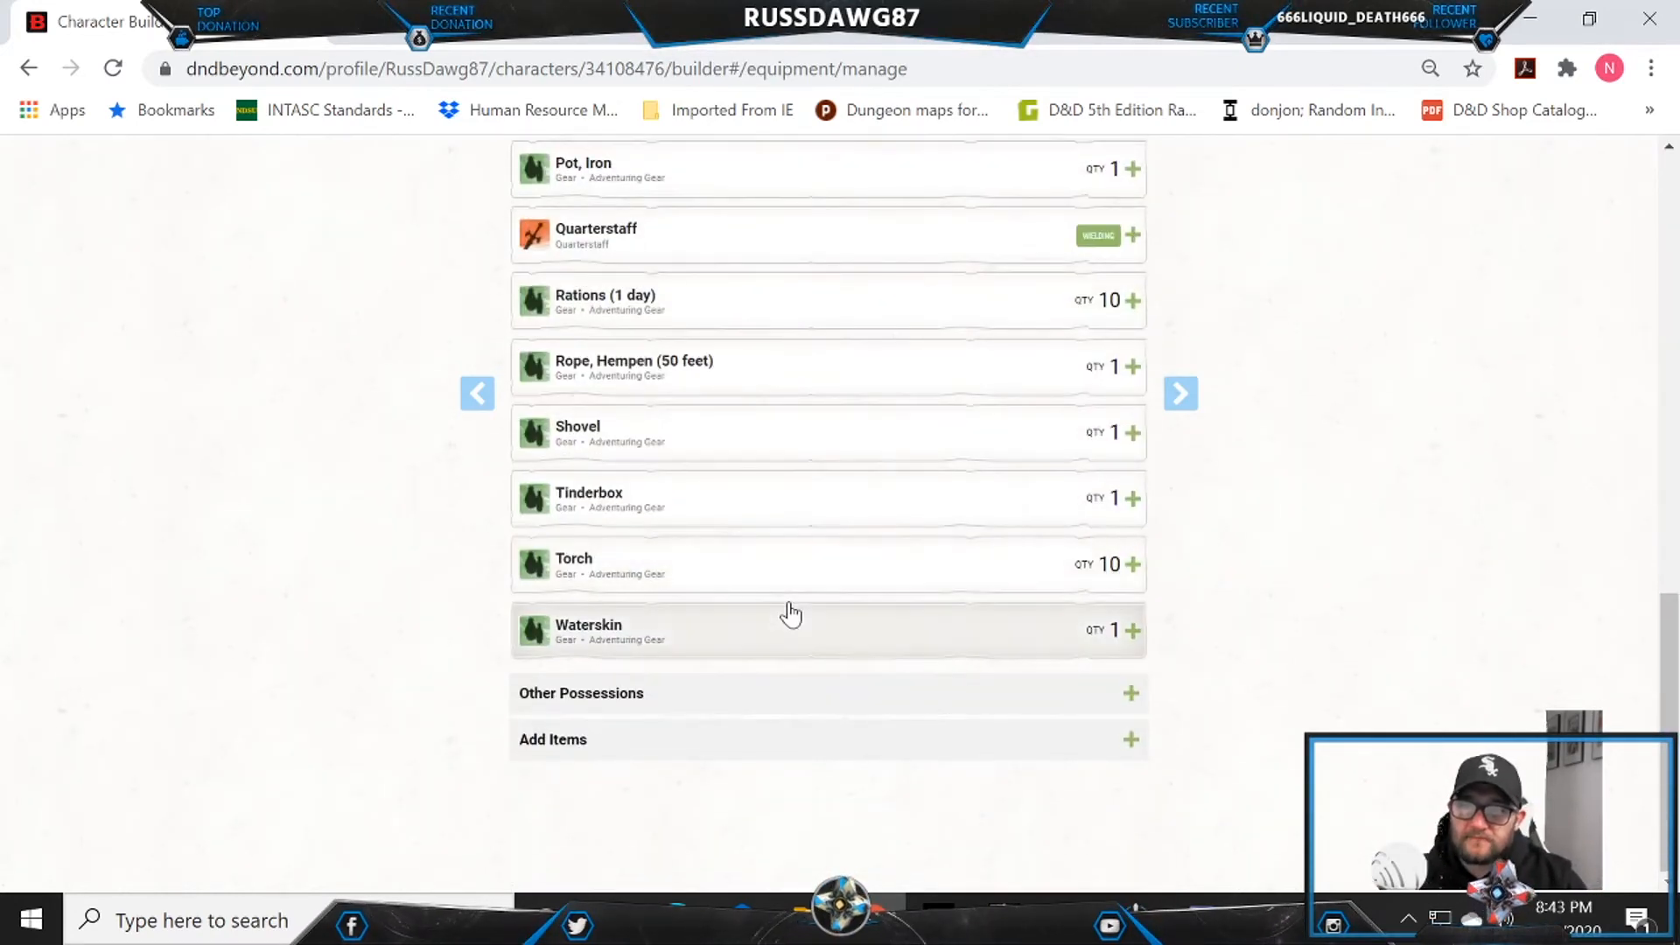
scroll(791, 612, "up", 7)
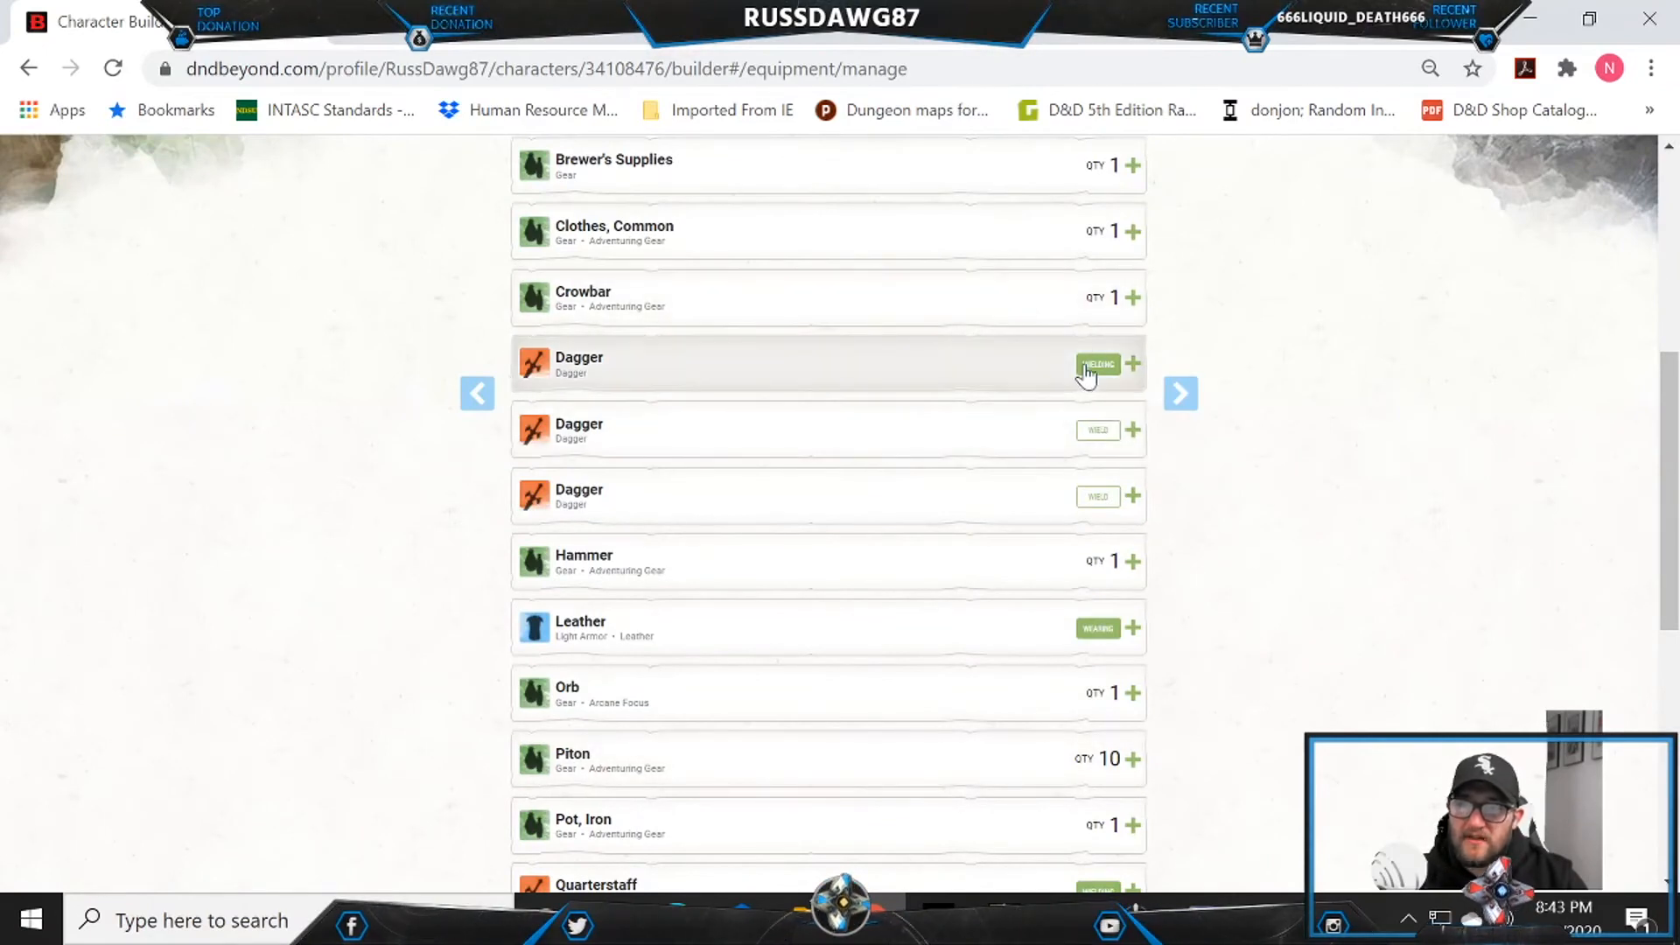
scroll(1062, 458, "down", 3)
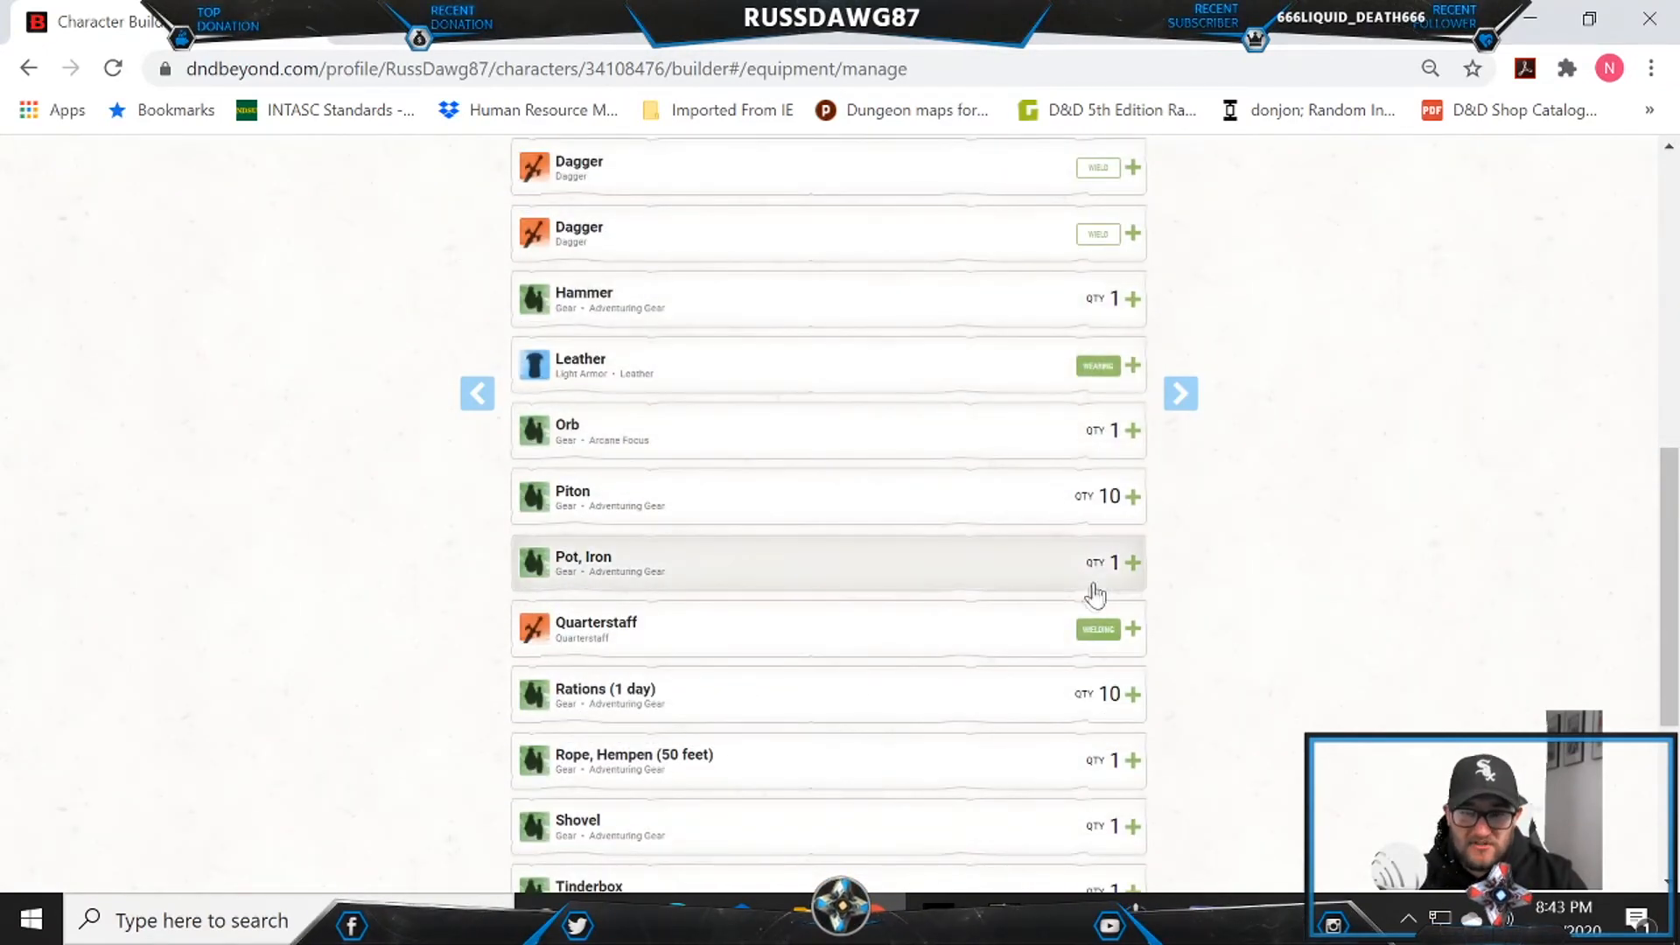
scroll(1089, 603, "down", 4)
scroll(1083, 633, "up", 12)
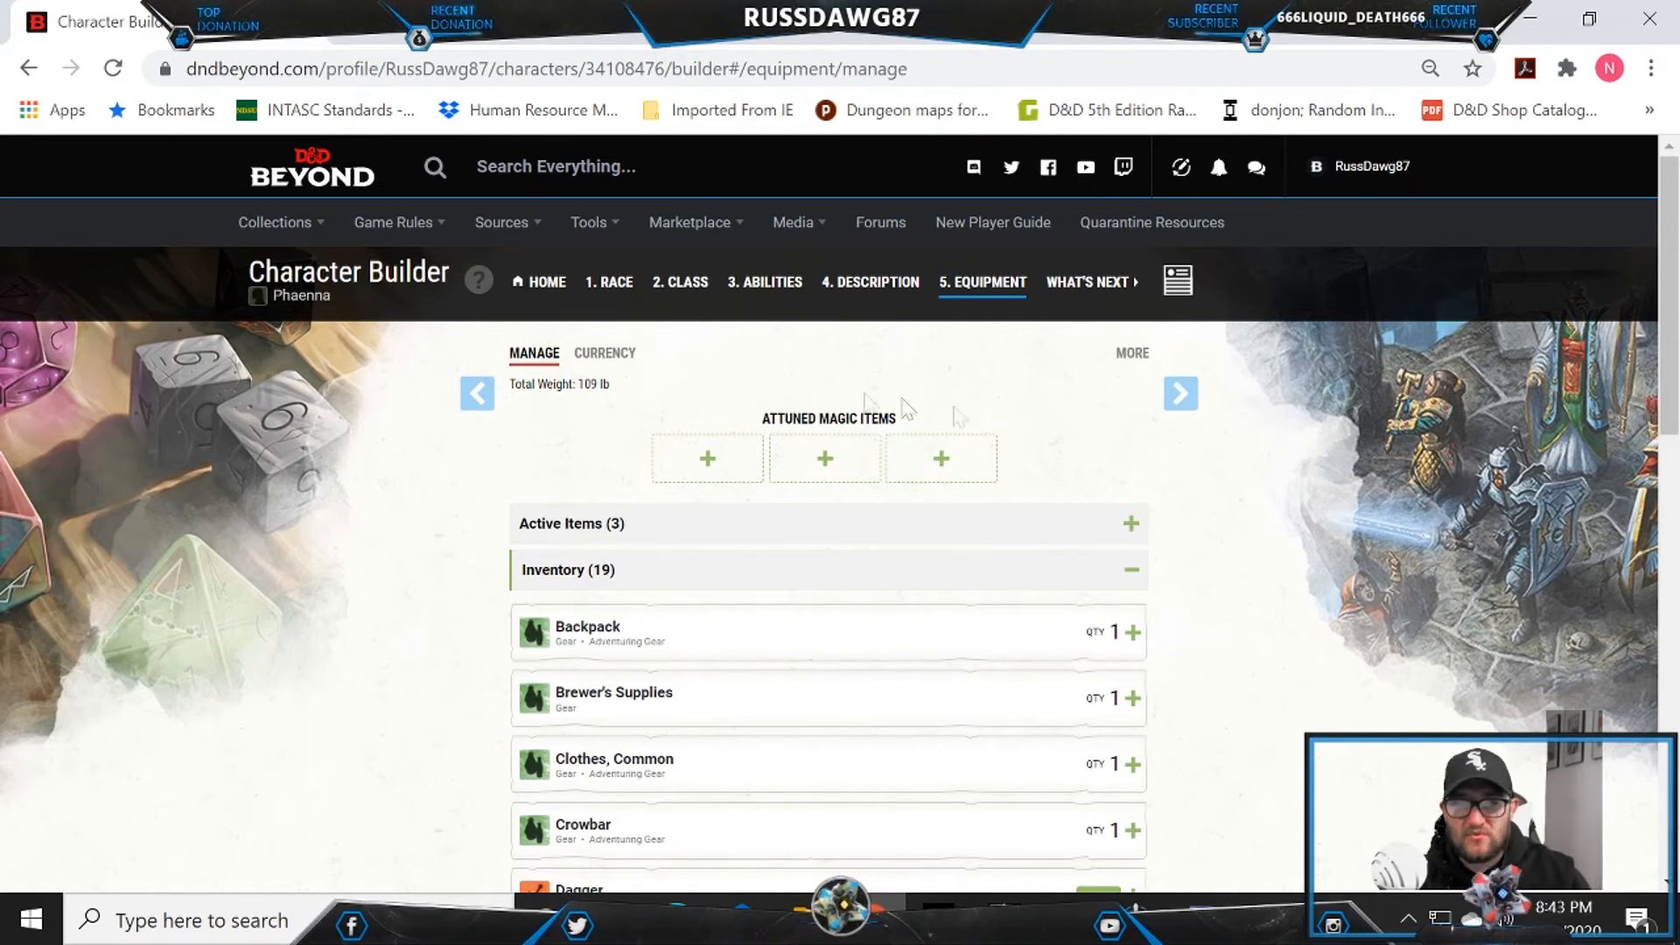
left_click(1200, 405)
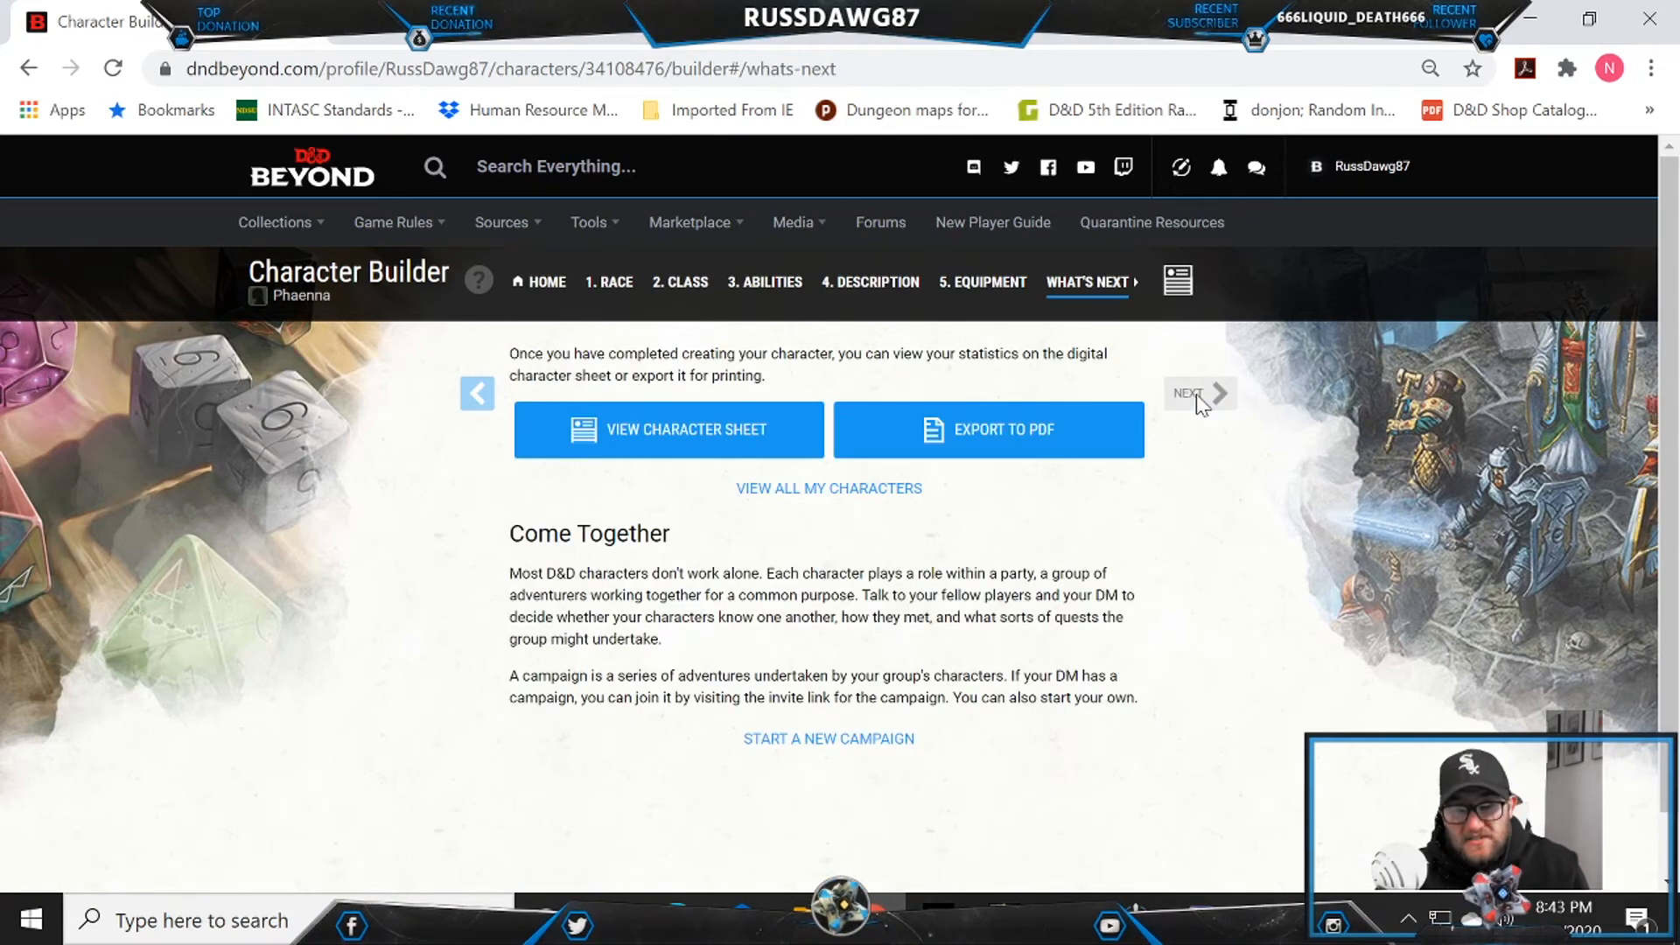
left_click(656, 427)
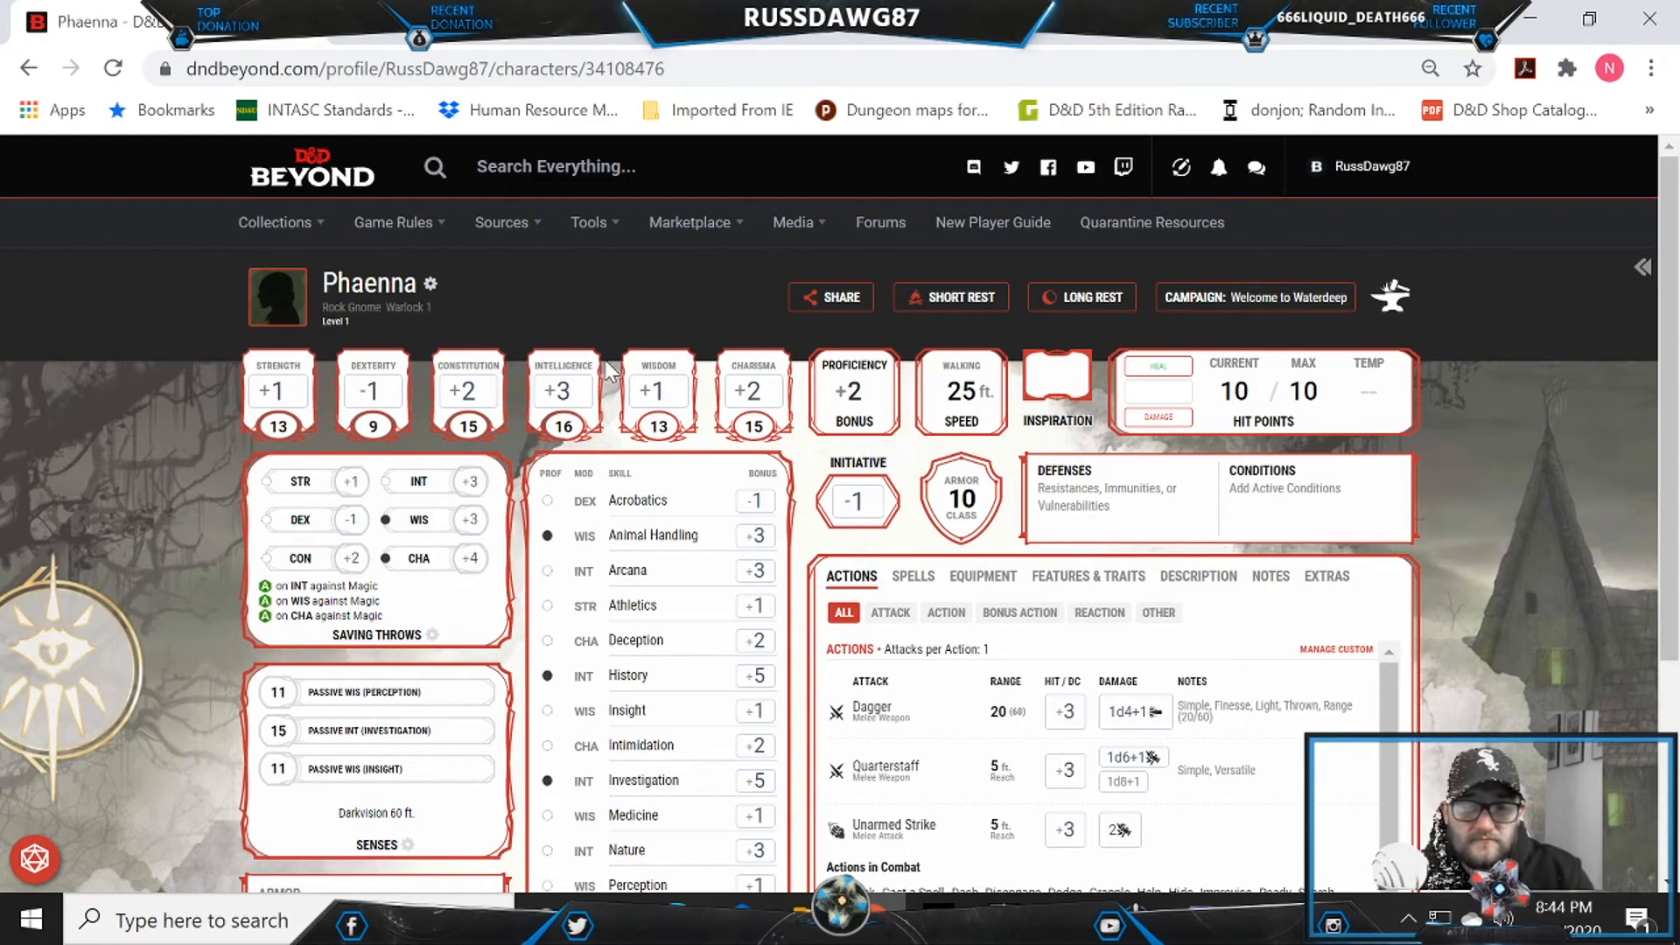
Step: Examine the character sheet's ability scores, saving throws, skills, proficiencies, attacks and combat actions
scroll(136, 602, "down", 4)
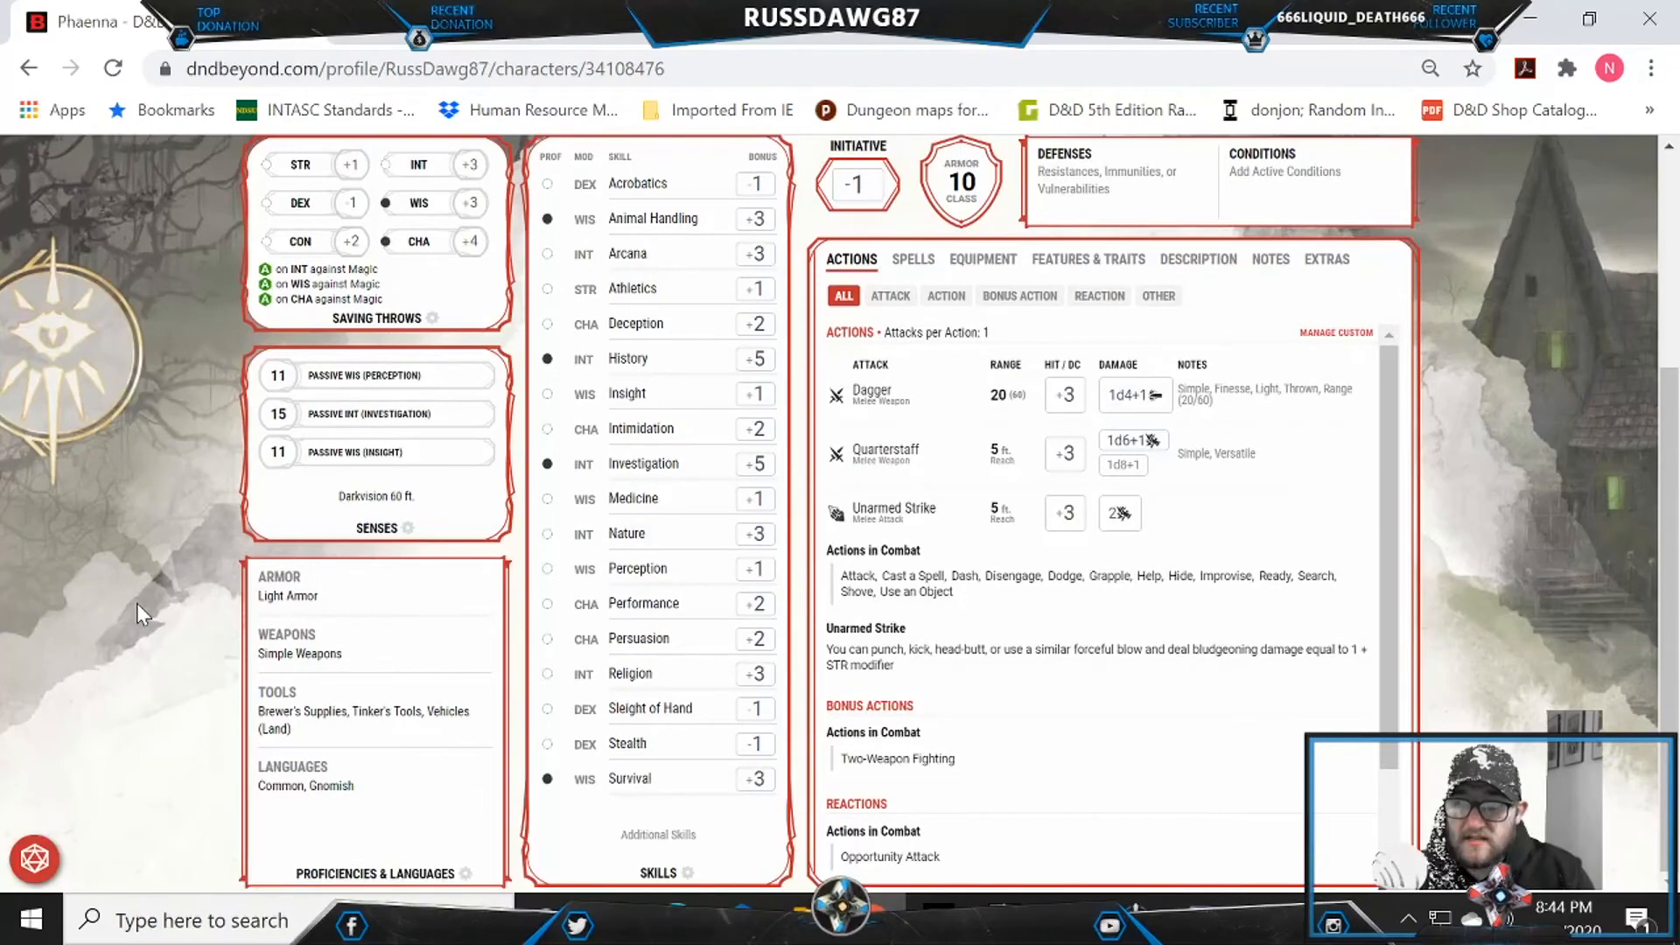
scroll(137, 602, "up", 4)
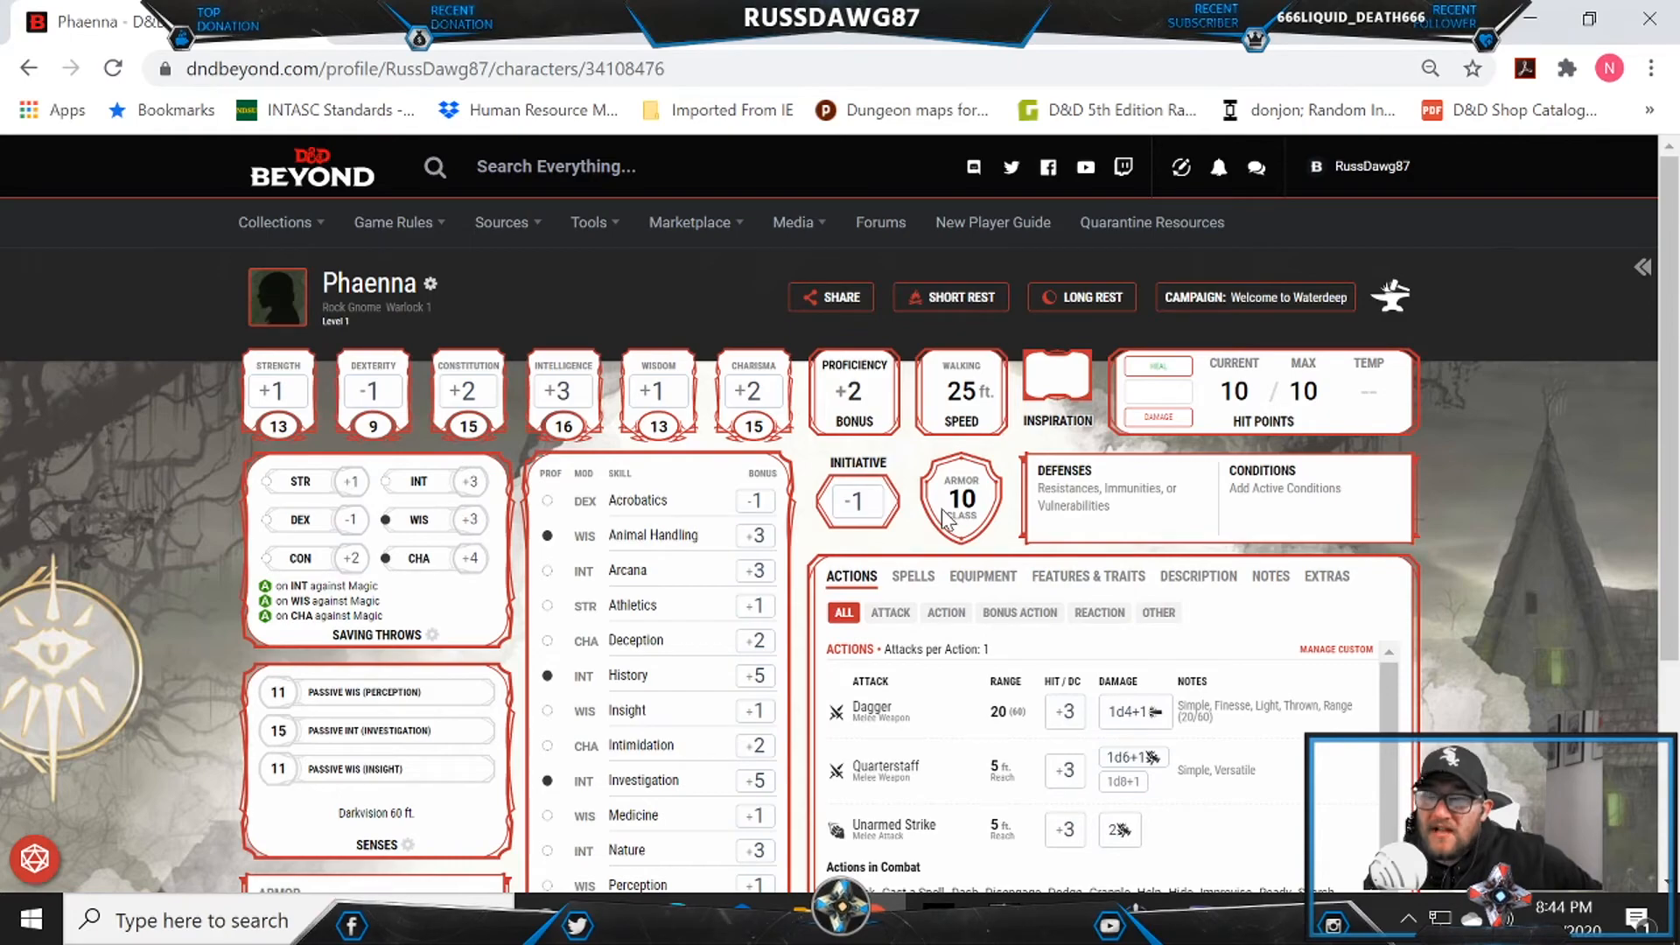
scroll(829, 517, "down", 3)
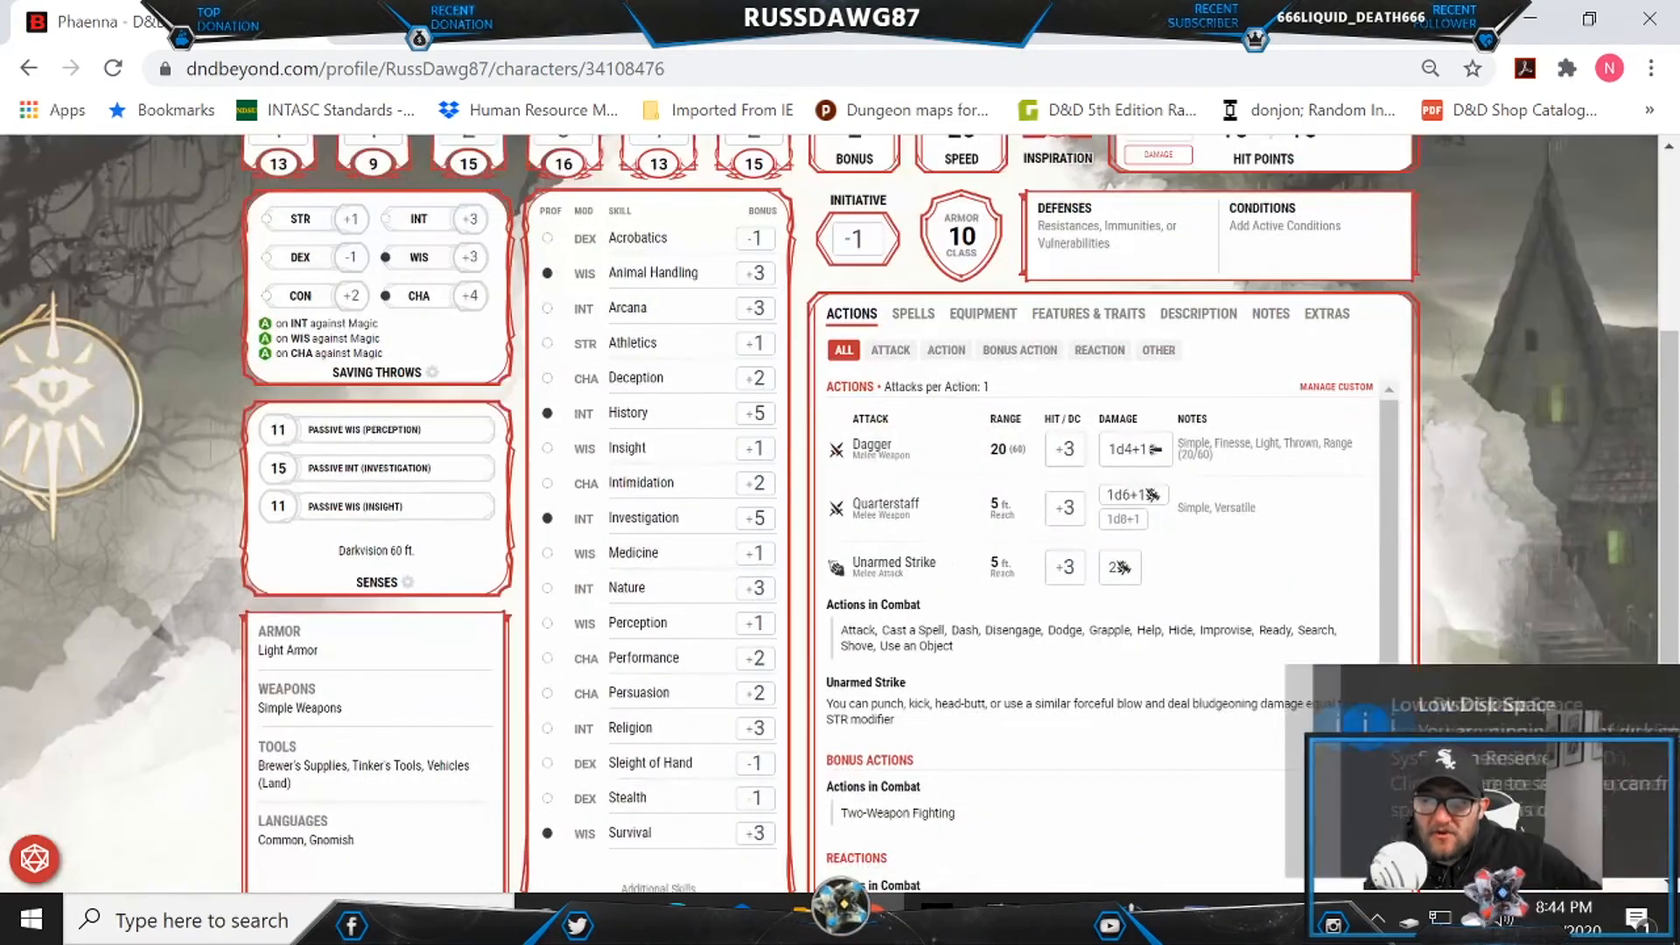
scroll(830, 516, "up", 3)
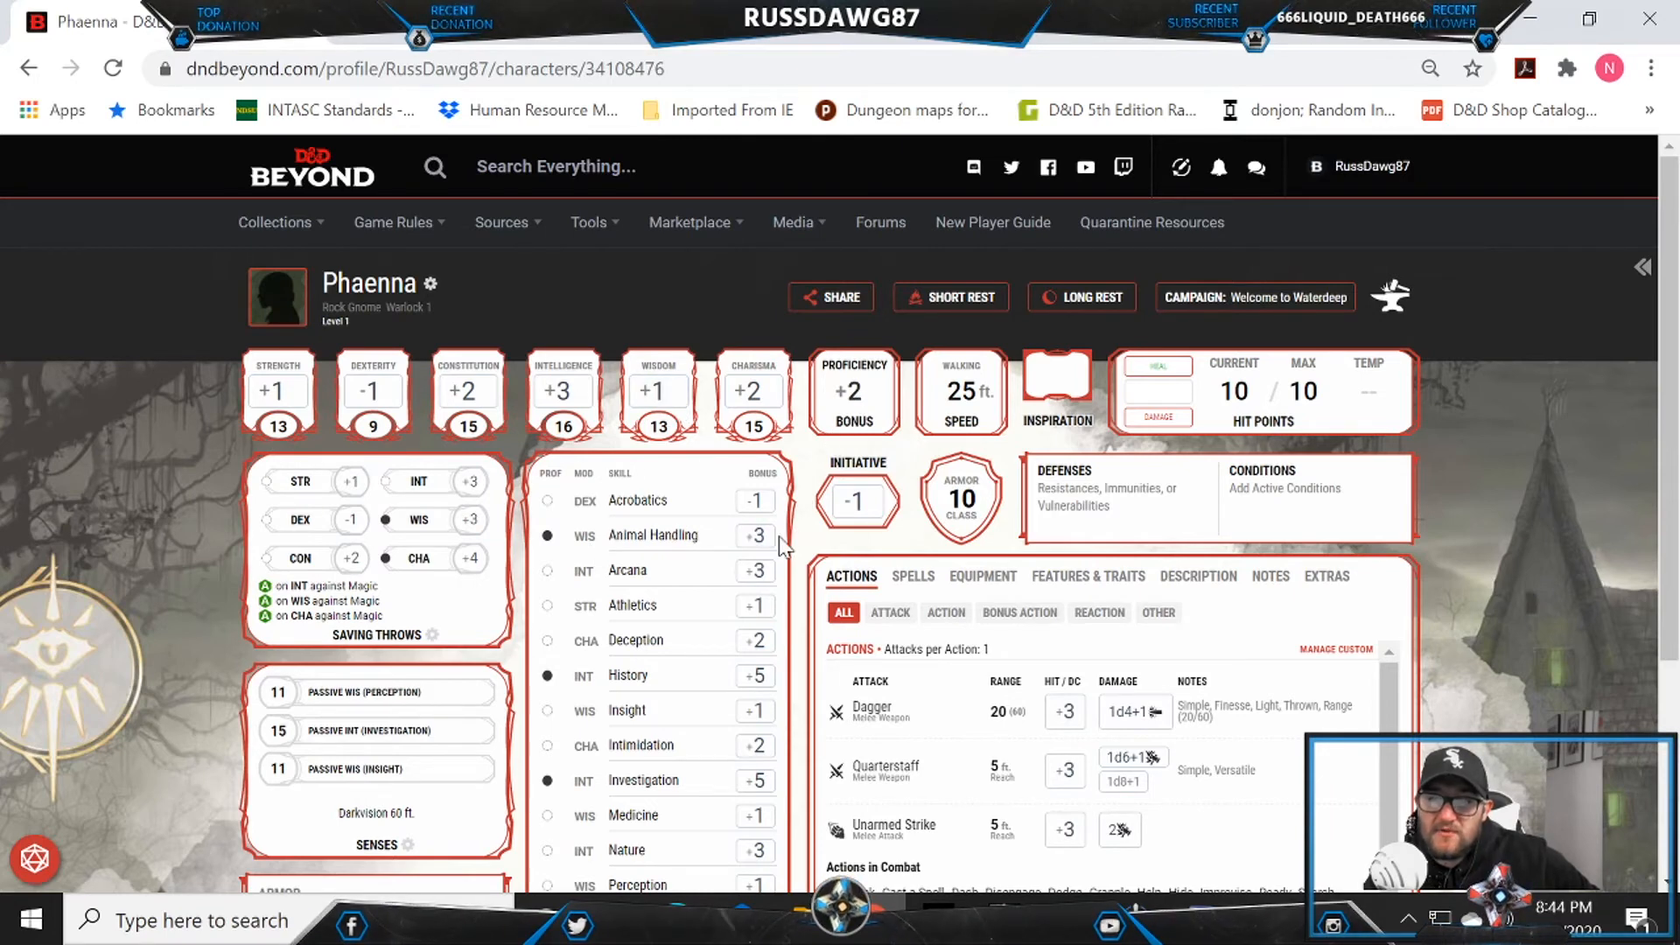
scroll(667, 616, "down", 3)
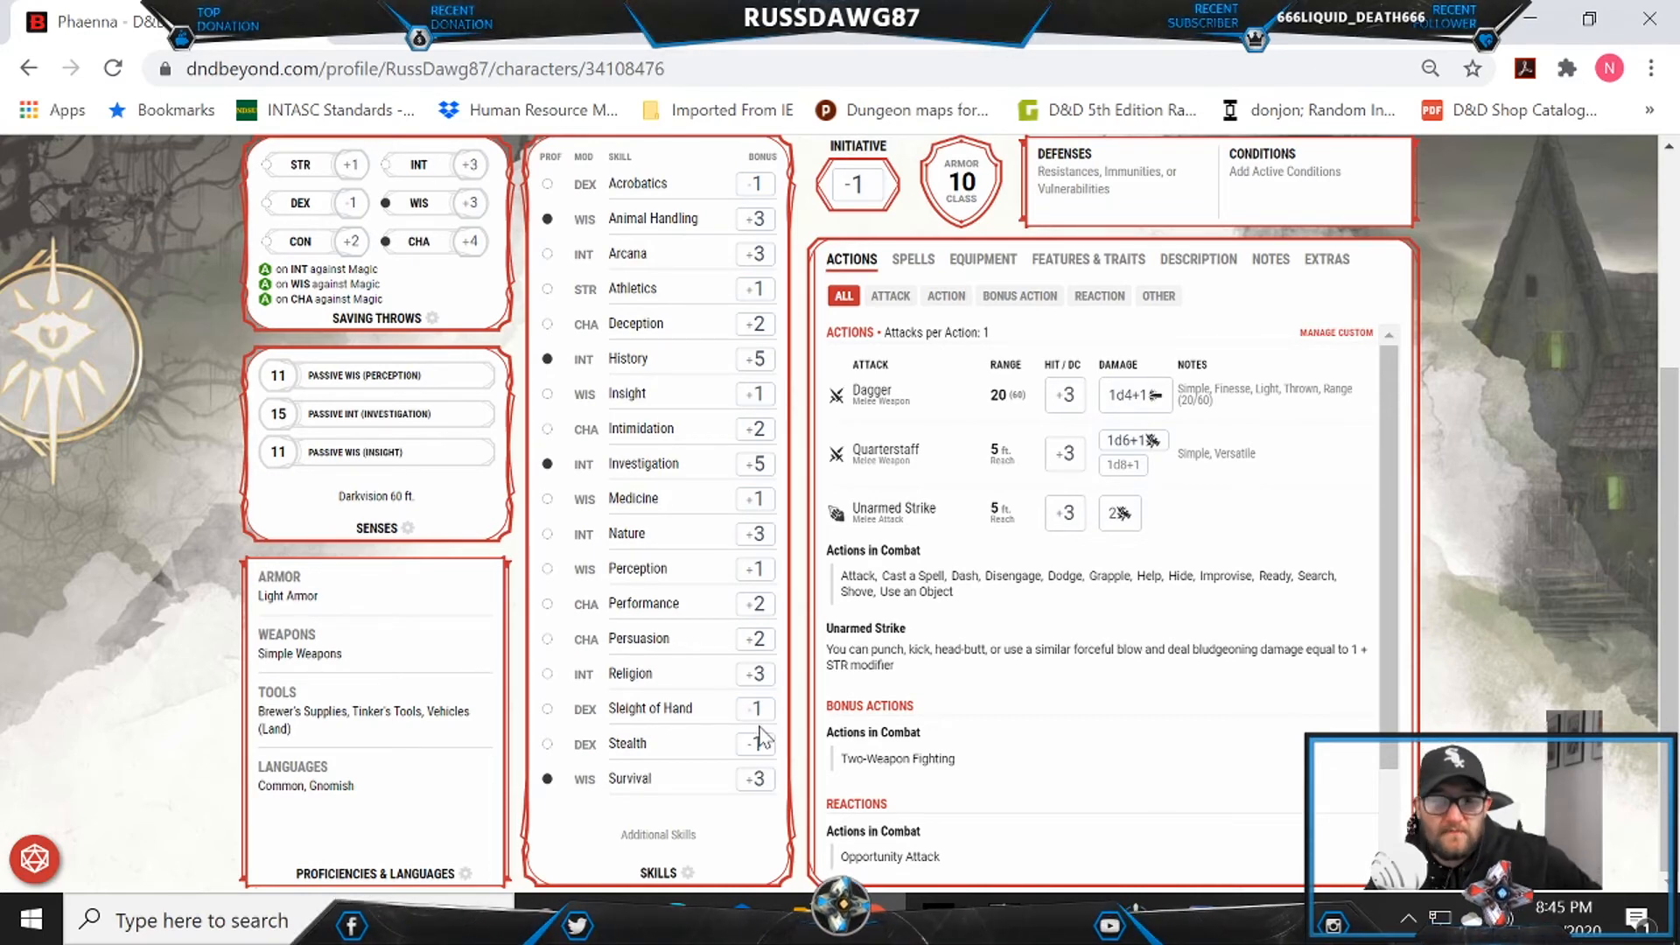
scroll(401, 815, "up", 4)
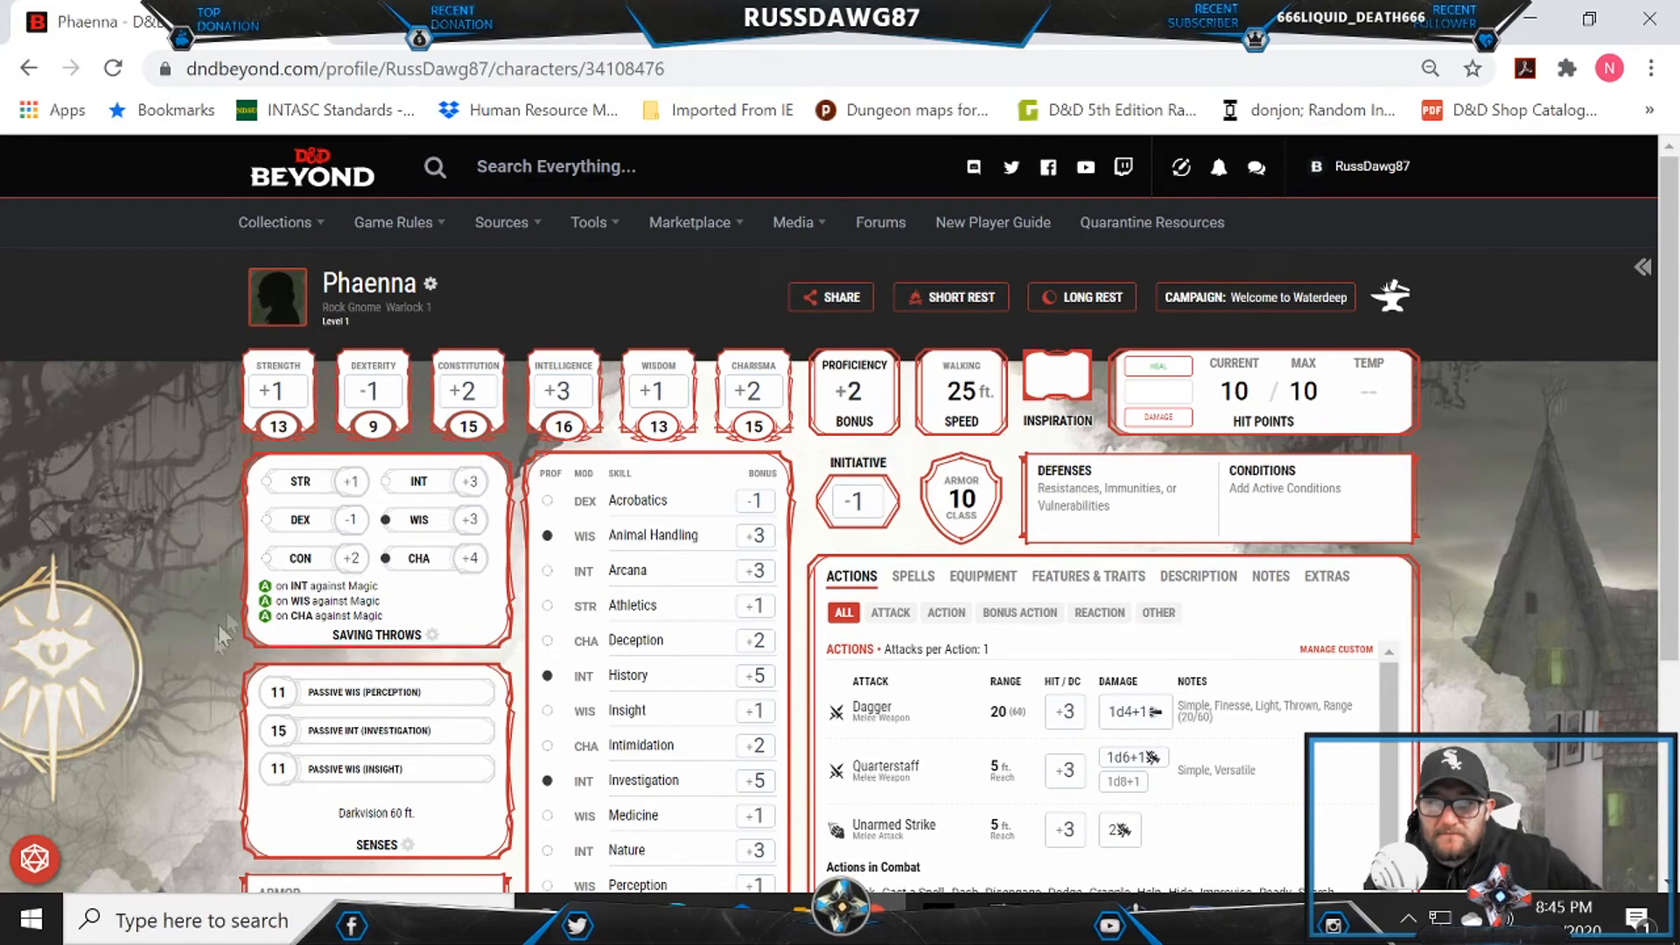
scroll(214, 661, "down", 1)
scroll(1094, 526, "down", 2)
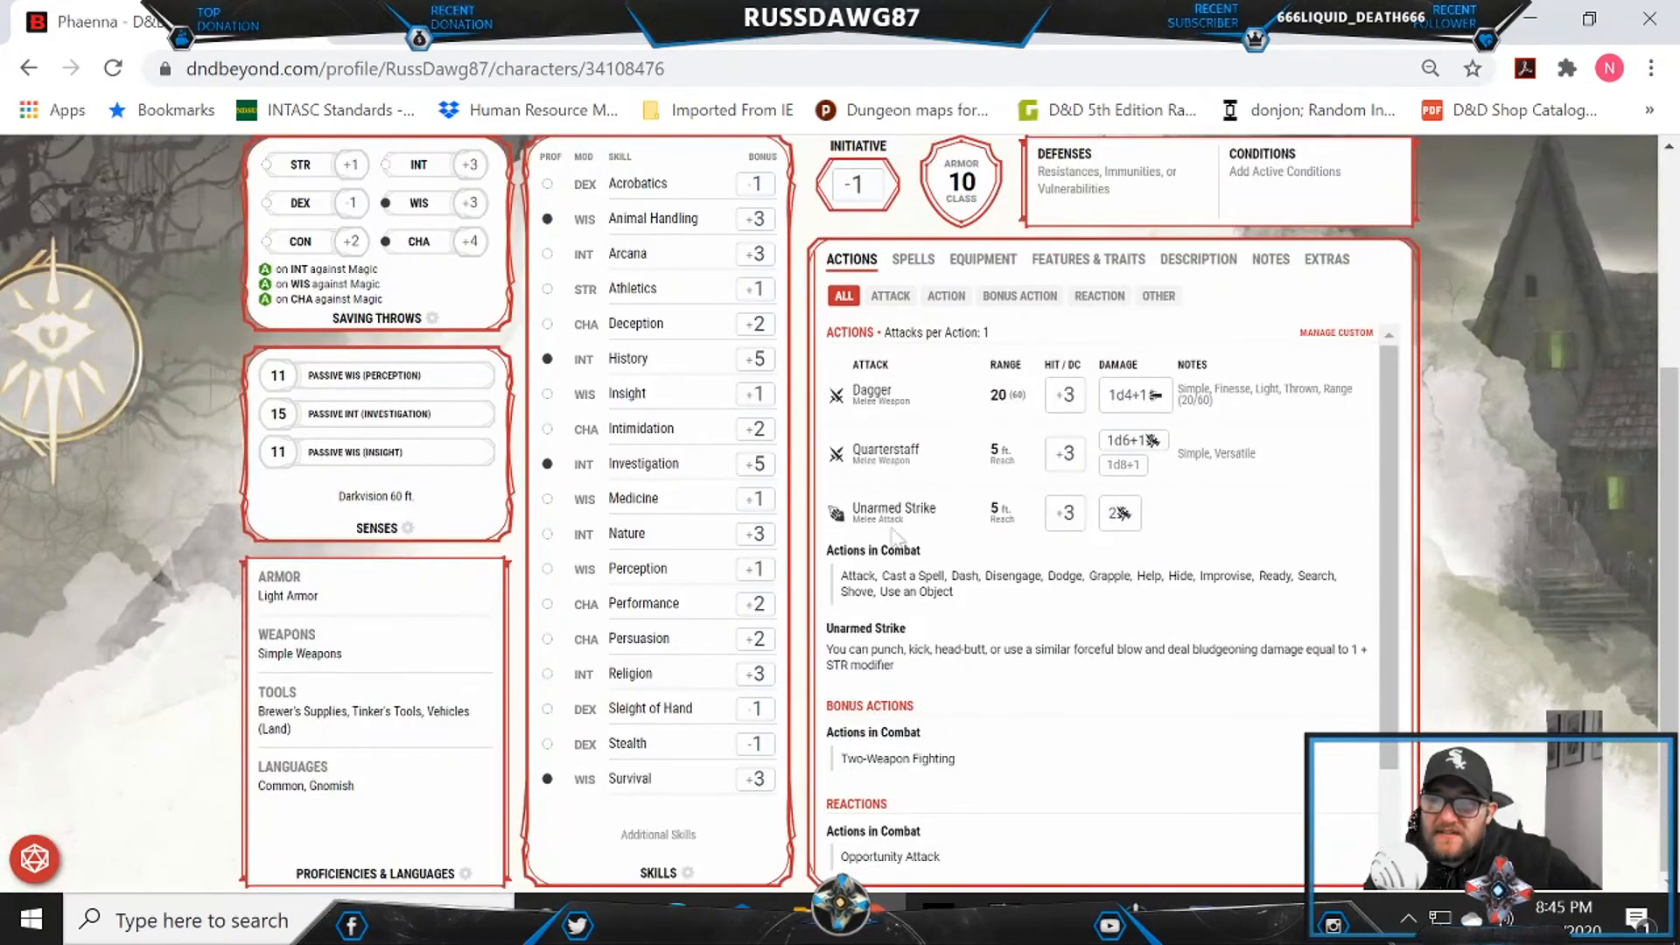
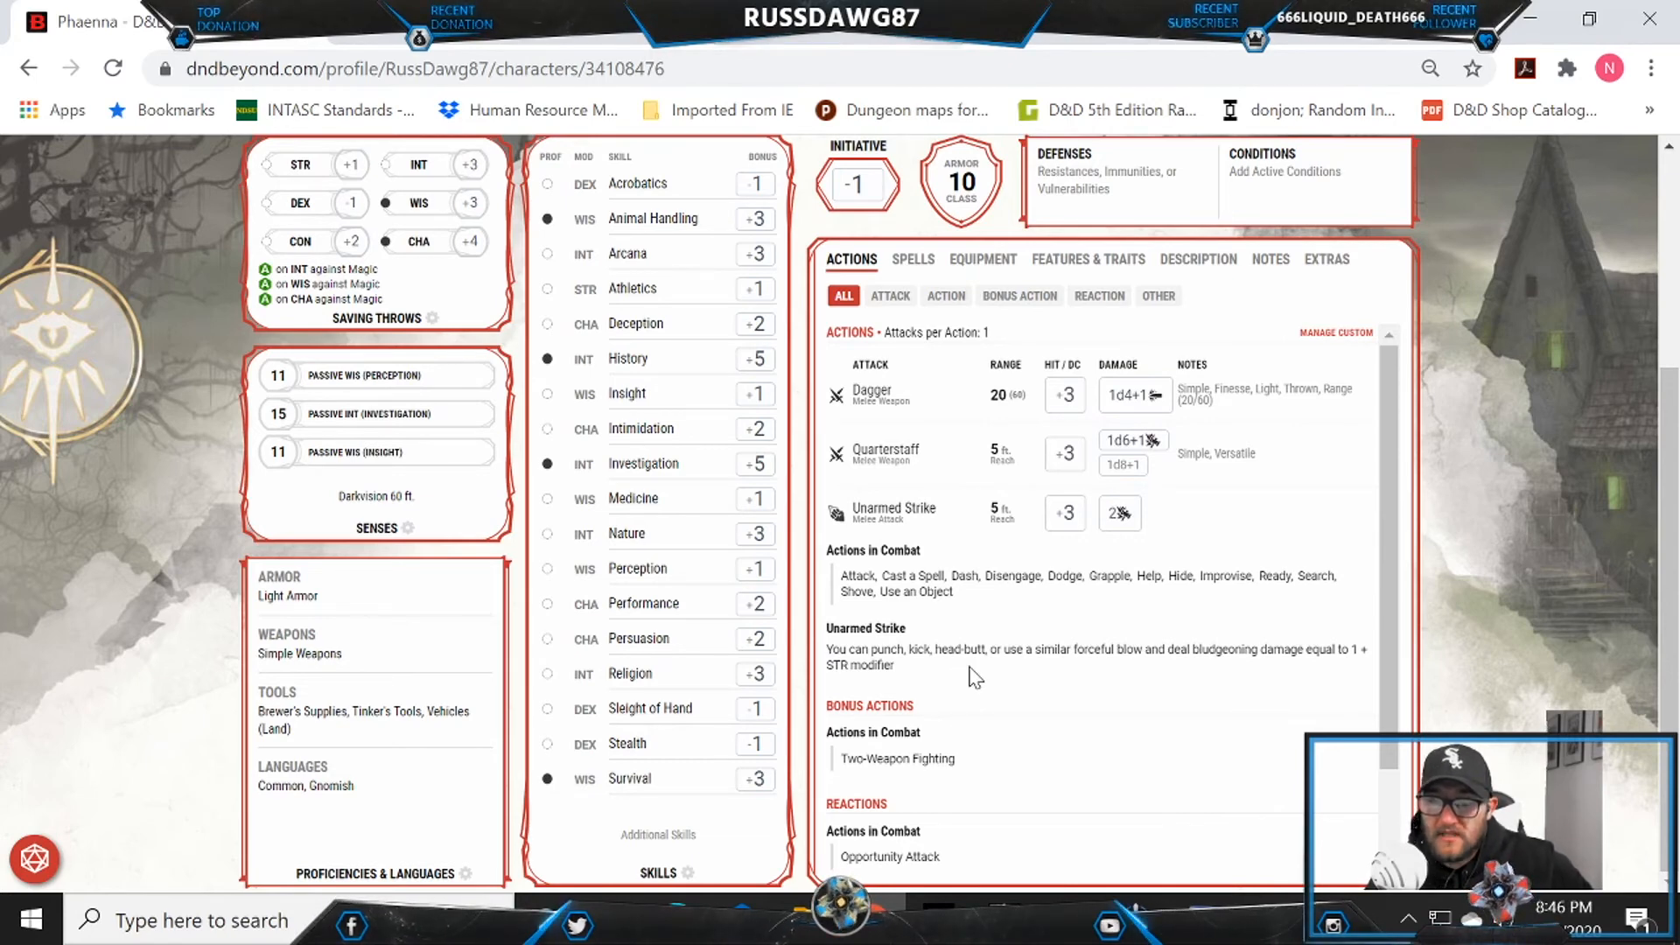
scroll(974, 677, "down", 1)
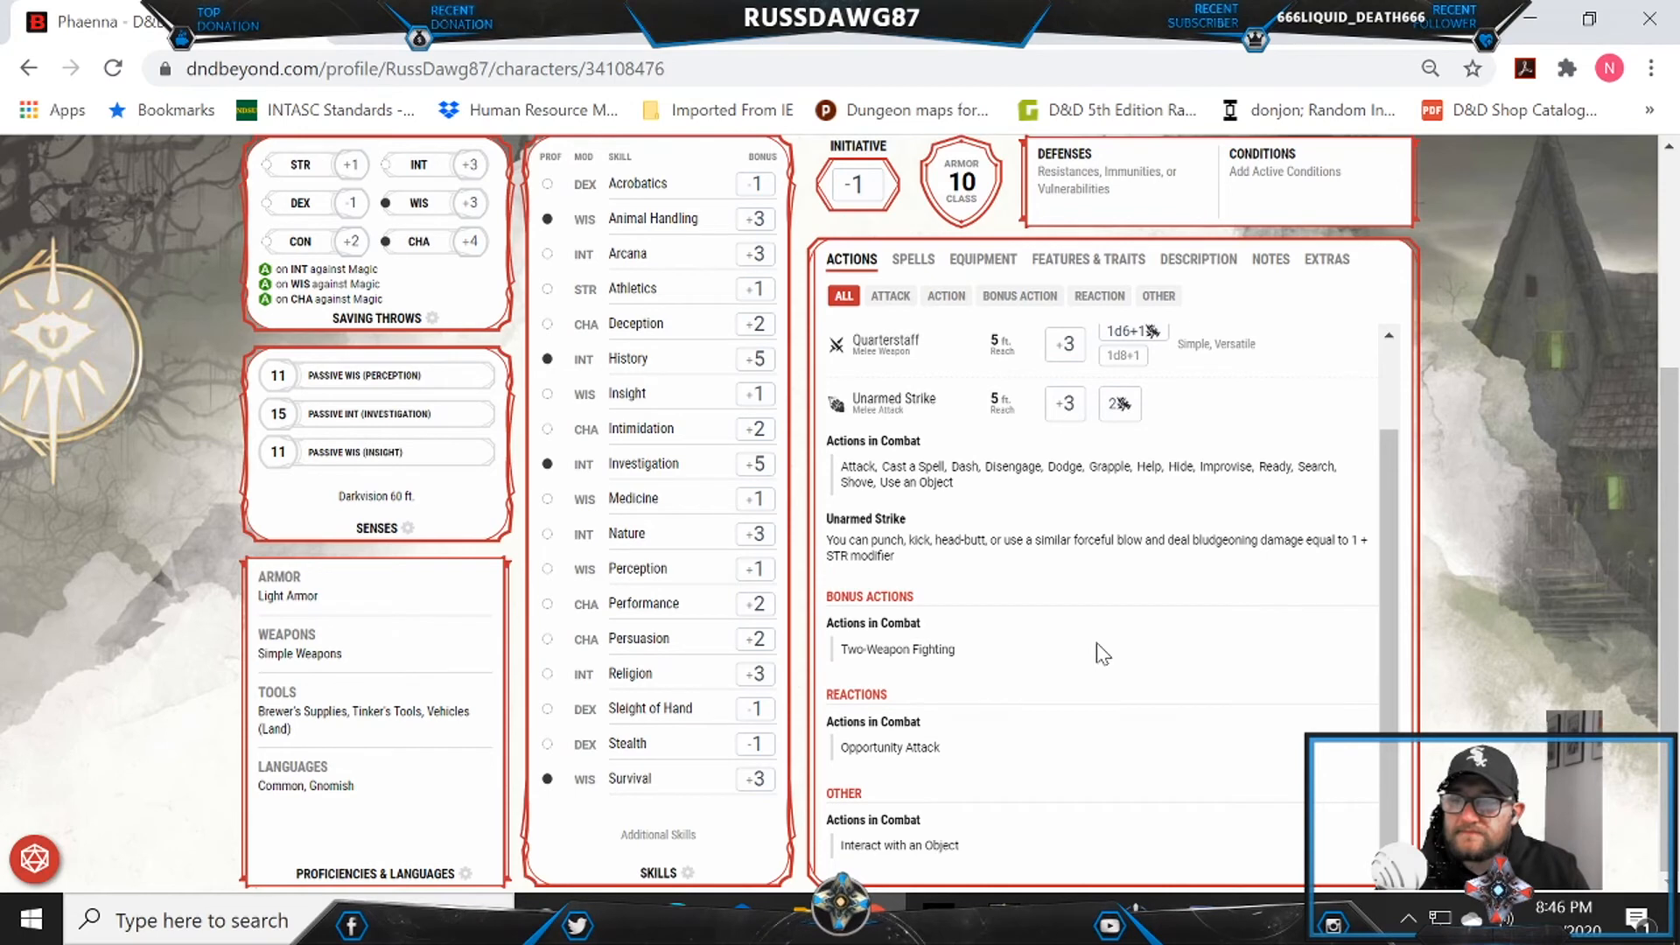
scroll(1074, 631, "up", 2)
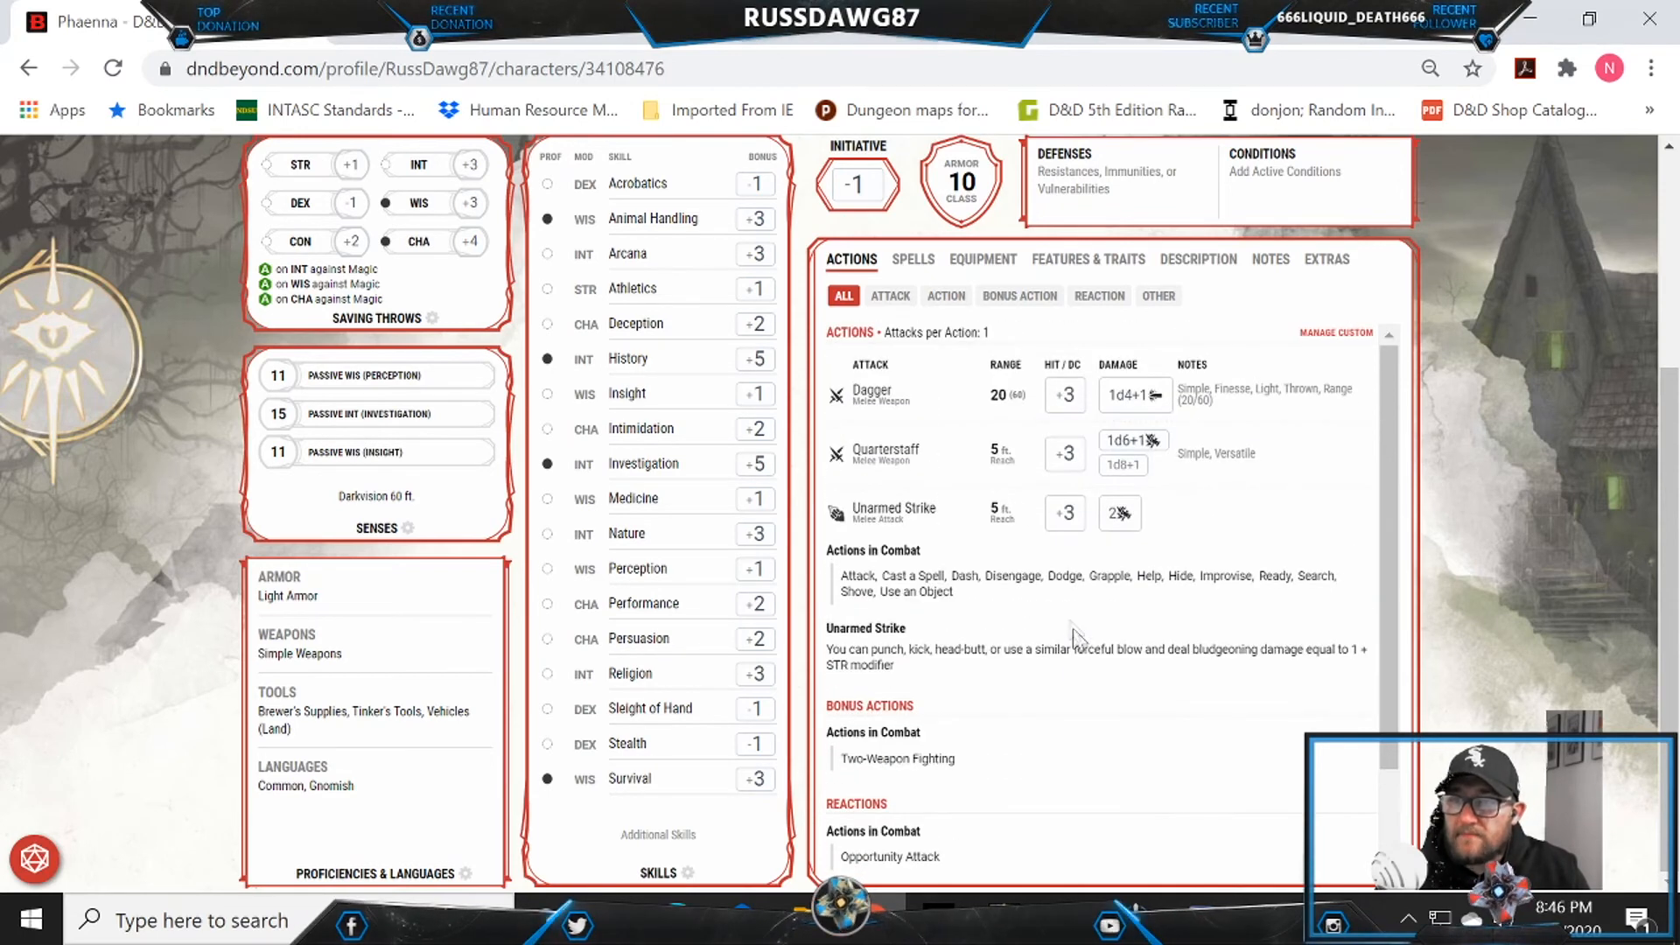
Step: Open spell management from the character's spells and expand the list of Warlock spells available to add
left_click(923, 268)
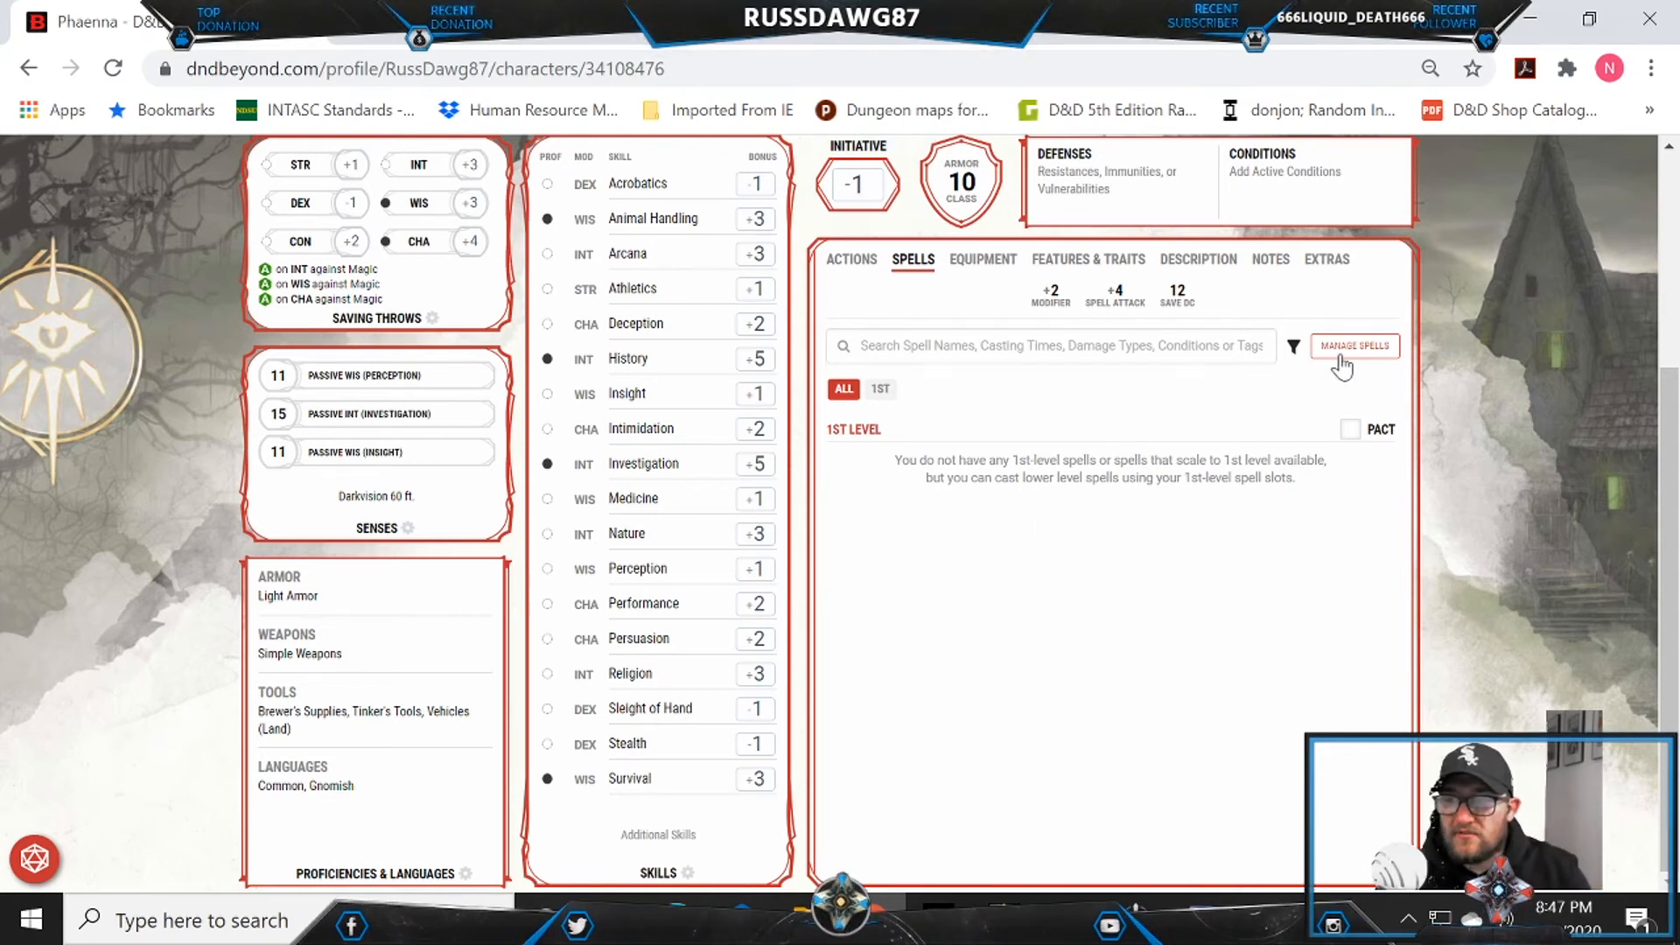
left_click(1390, 364)
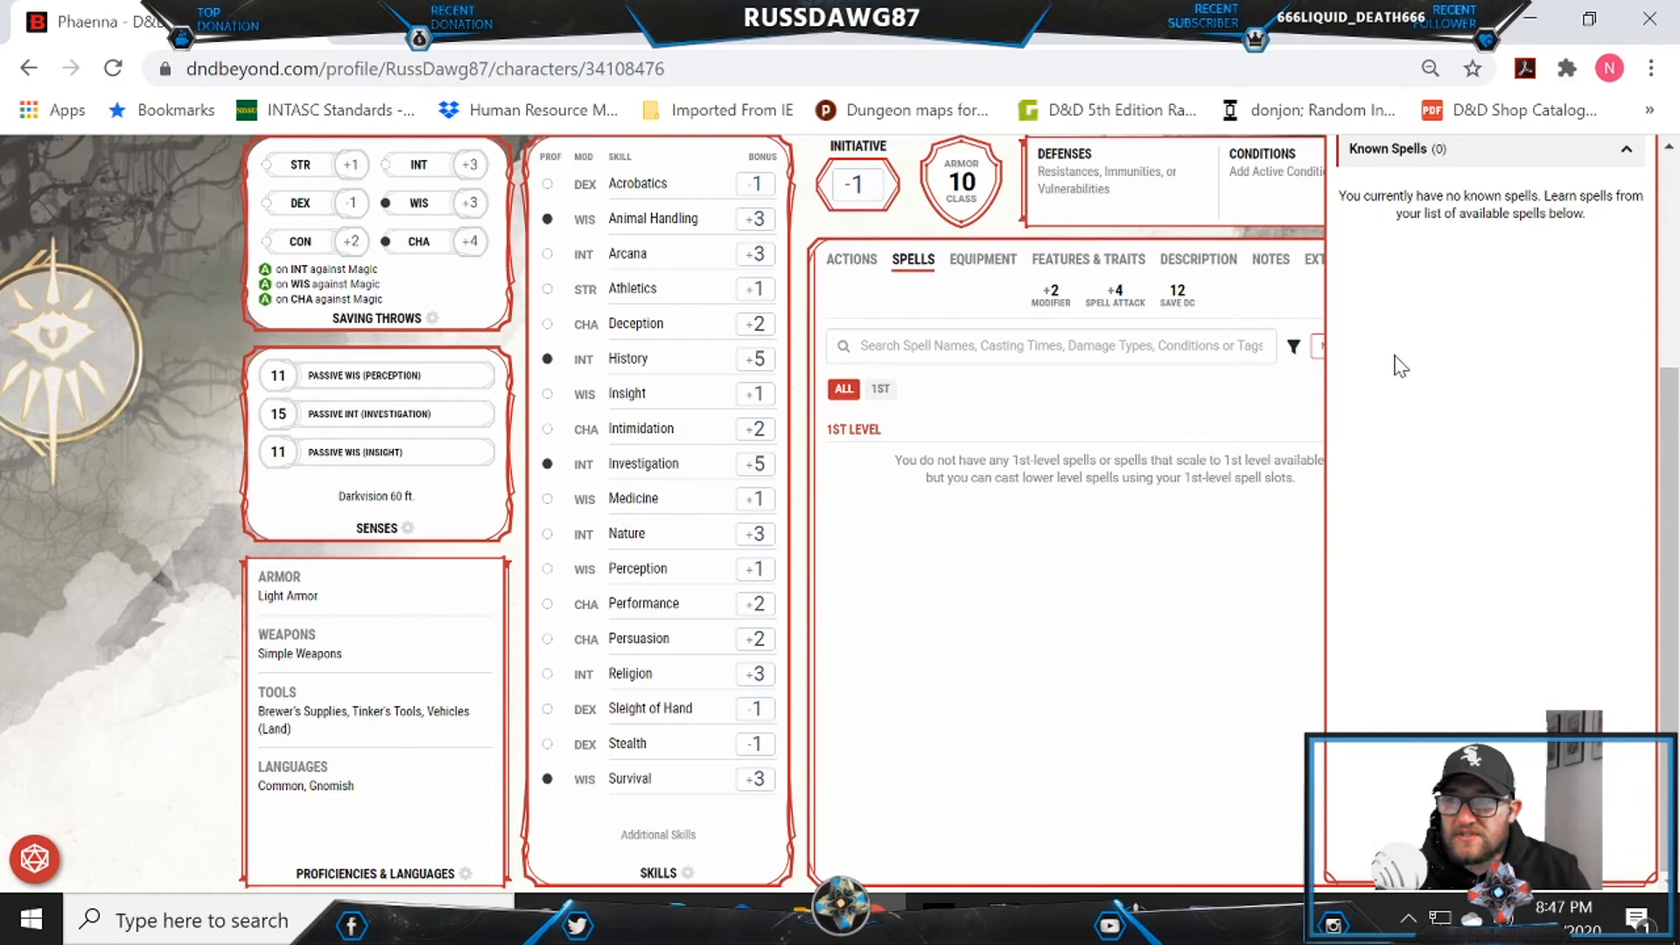
scroll(1091, 592, "up", 2)
scroll(1093, 593, "down", 1)
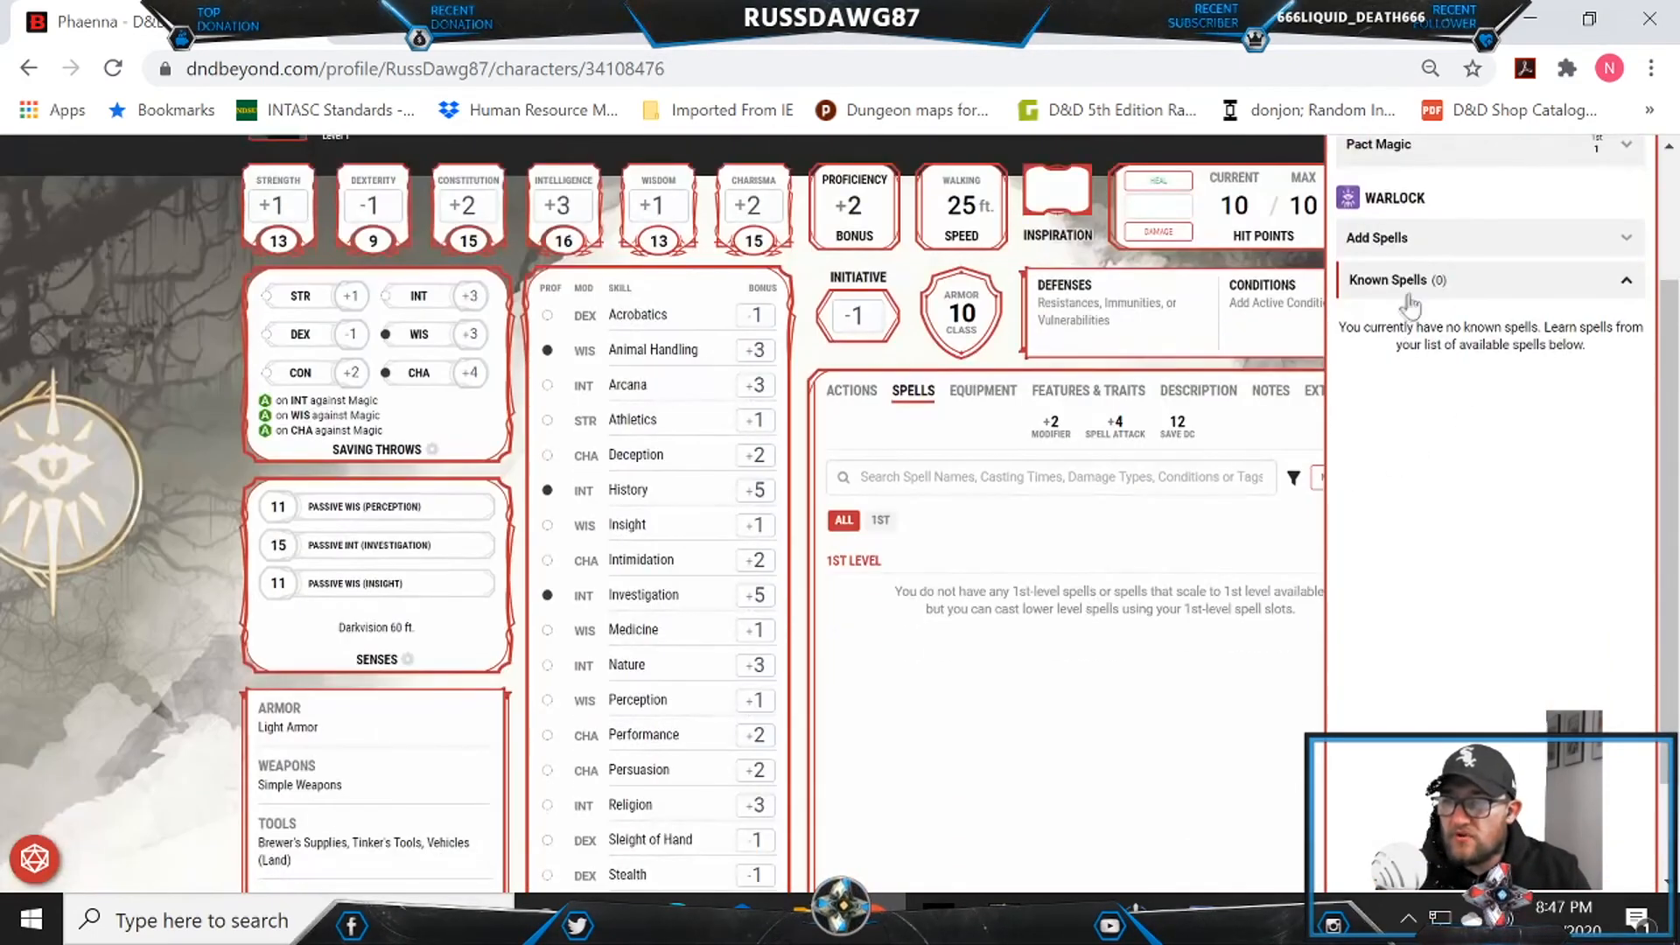
left_click(1567, 291)
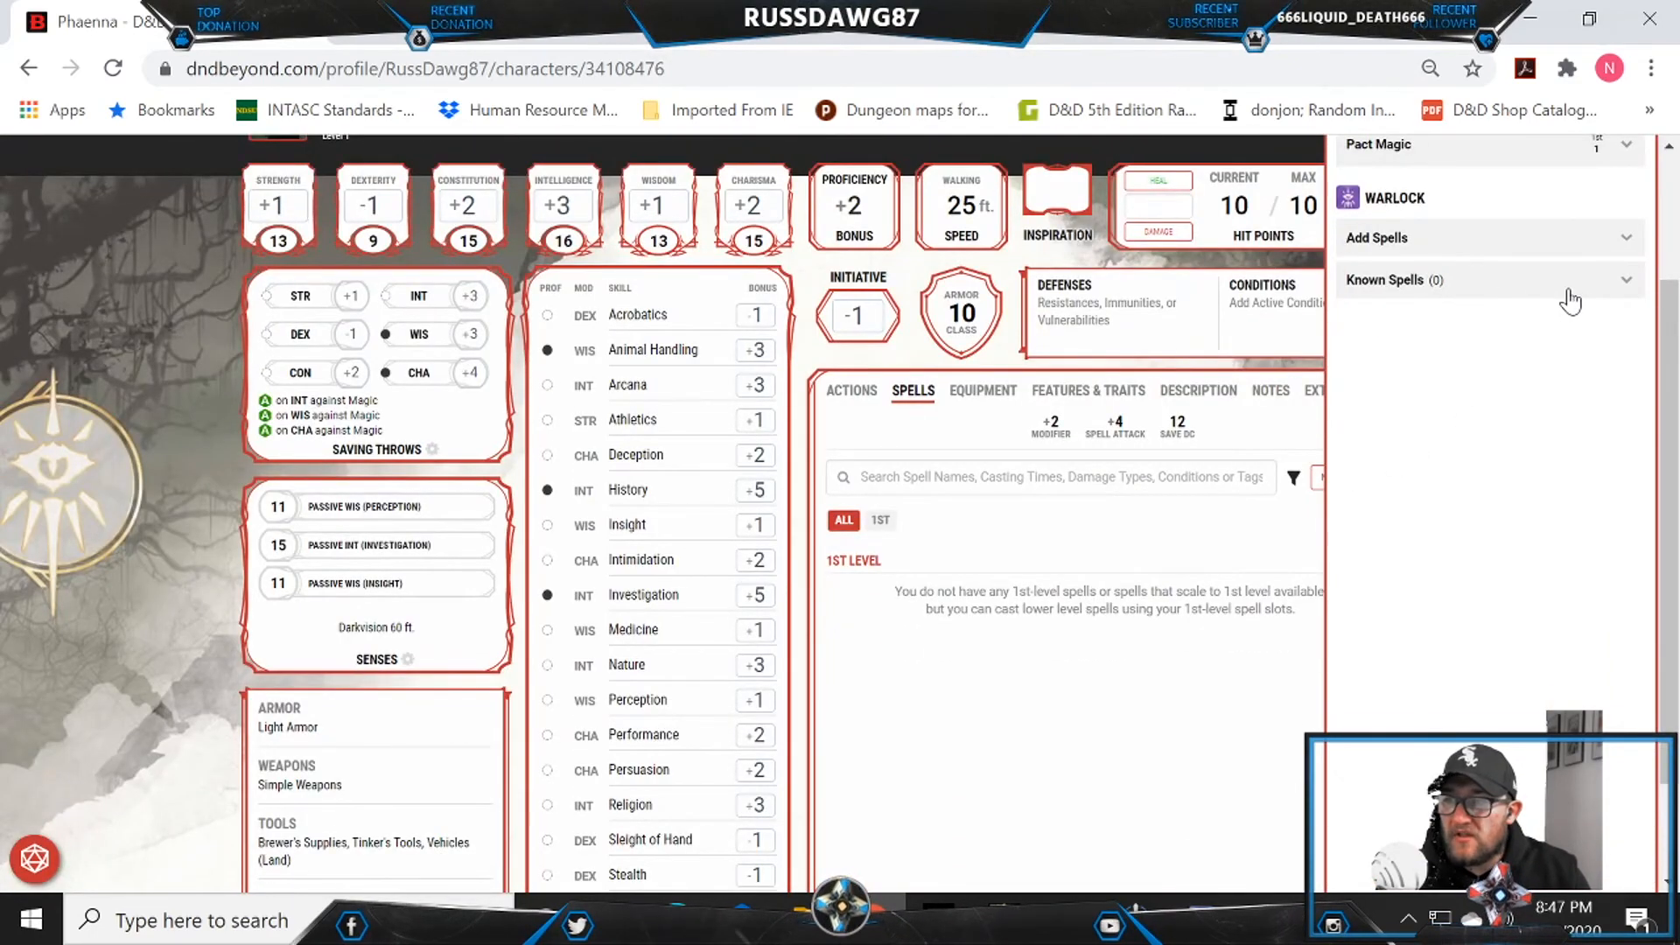
left_click(1386, 257)
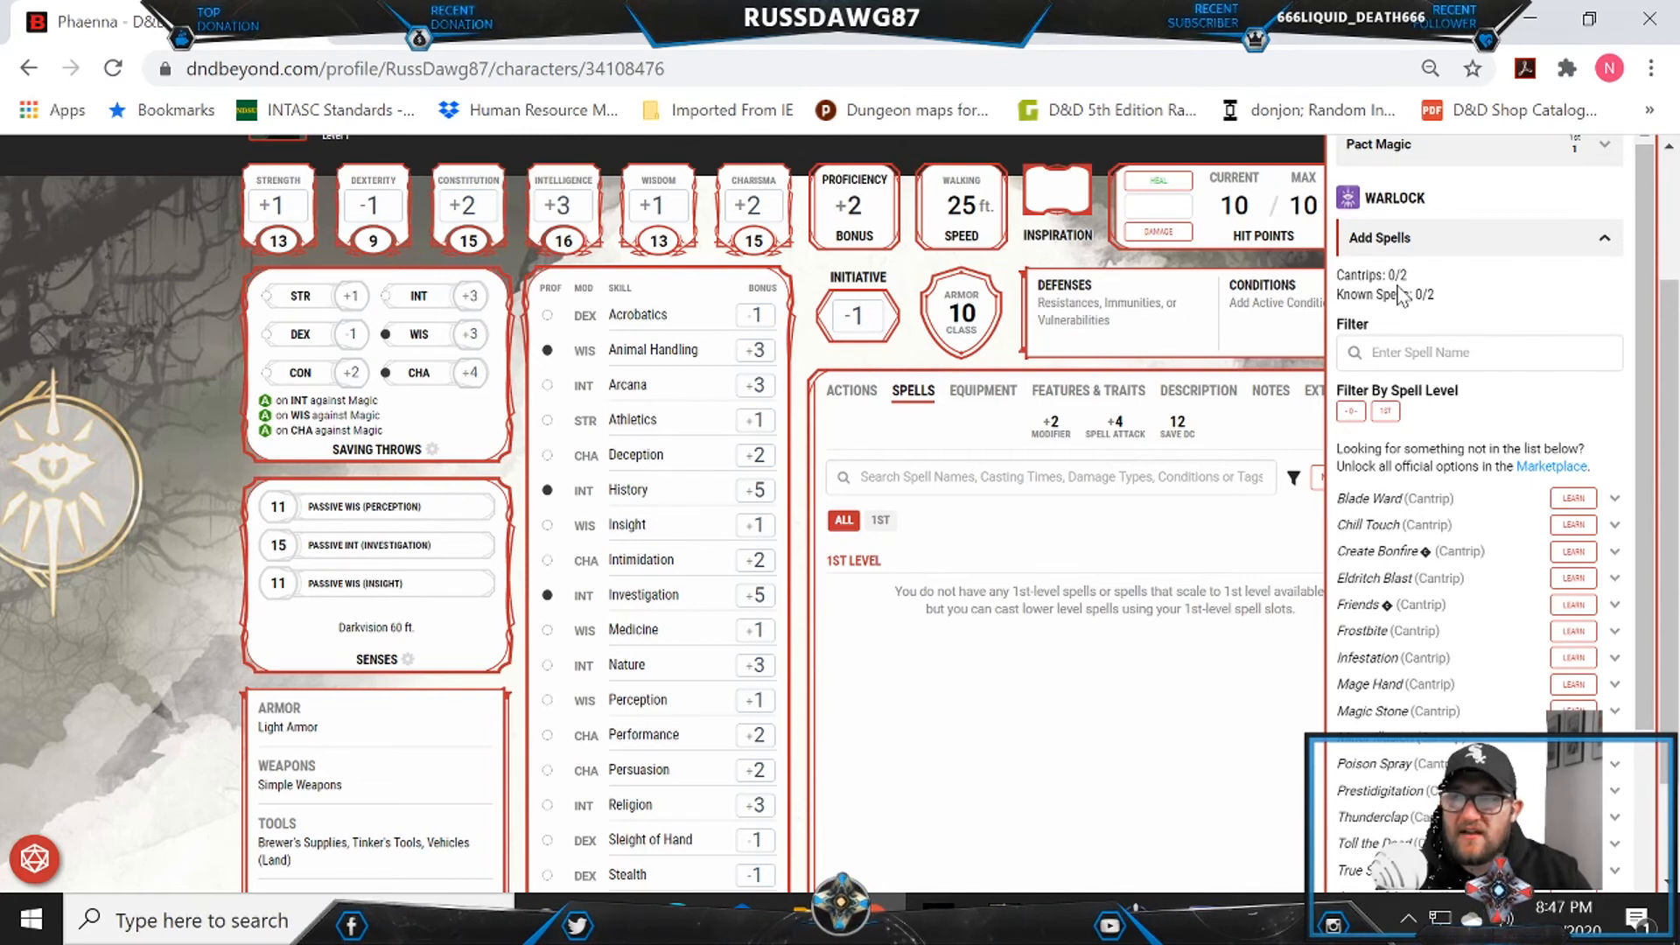
Step: Filter the Warlock spell list to cantrips and learn Eldritch Blast and Frostbite
left_click(1350, 412)
scroll(1400, 569, "down", 2)
left_click(1429, 375)
left_click(1428, 375)
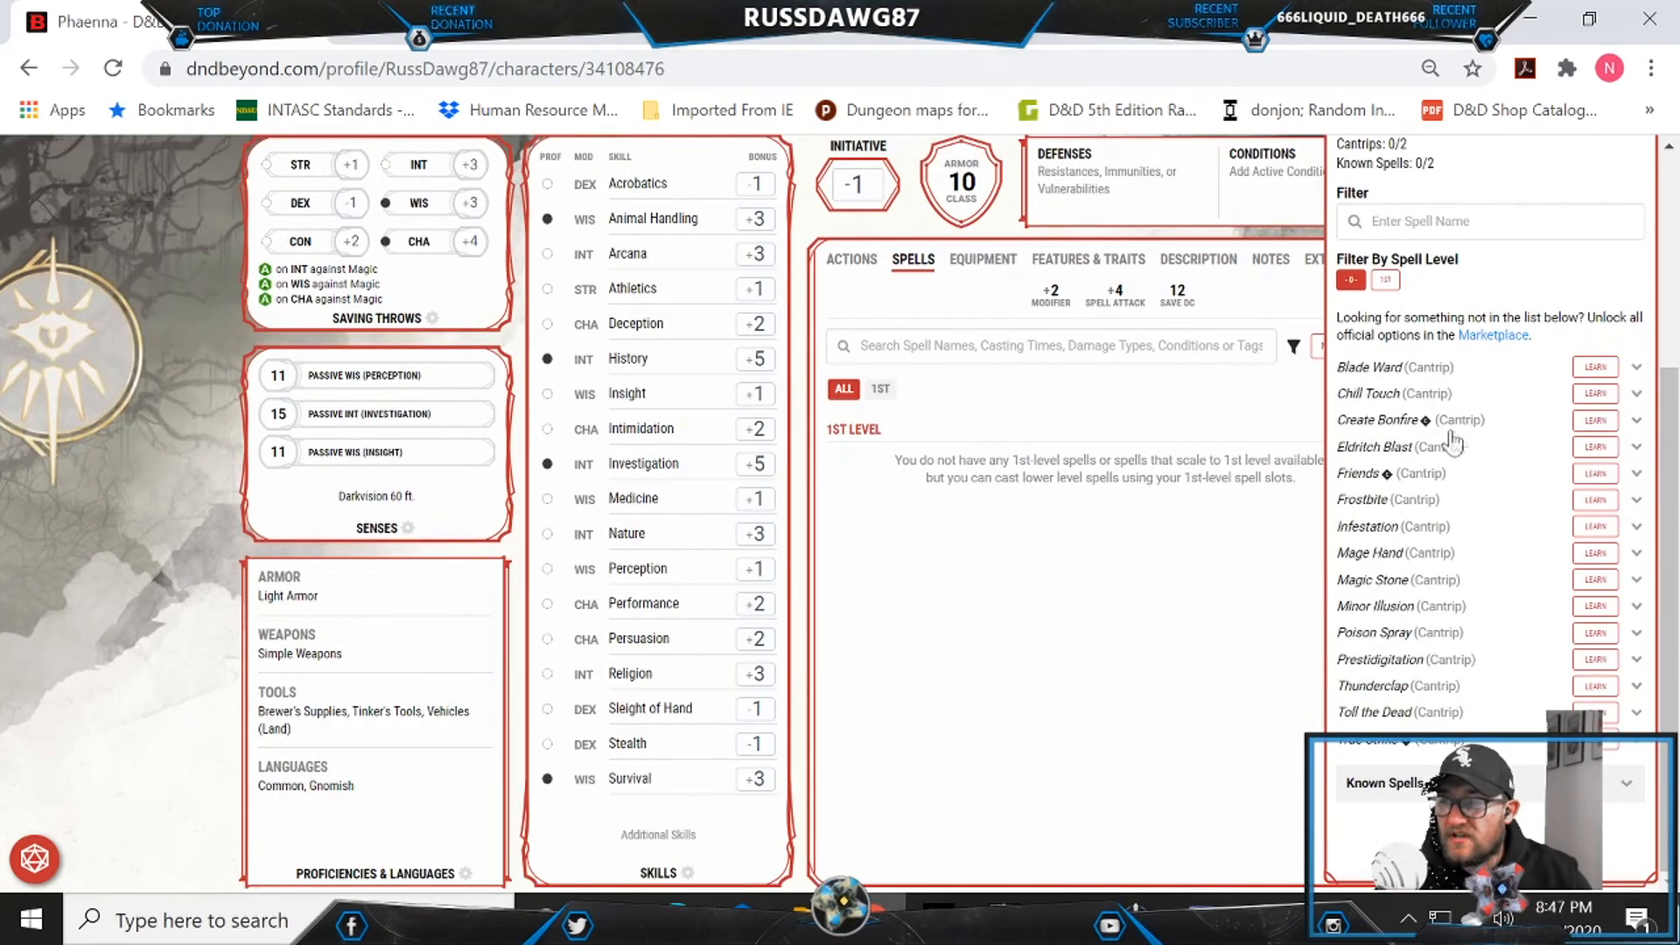
left_click(1595, 447)
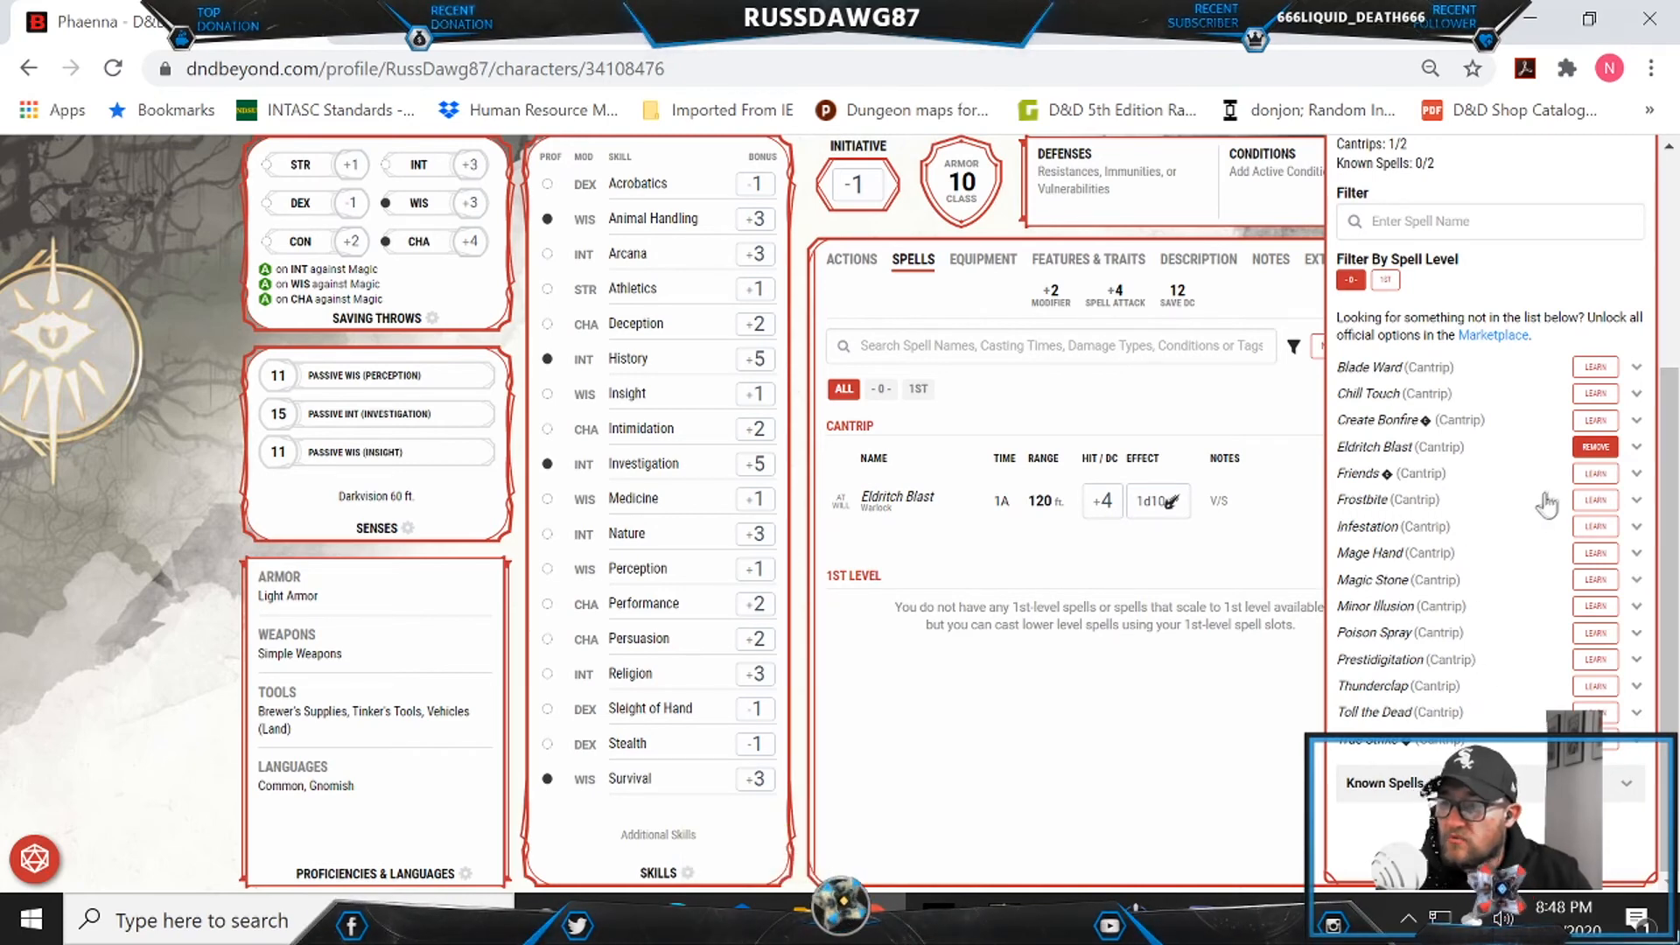
left_click(1595, 503)
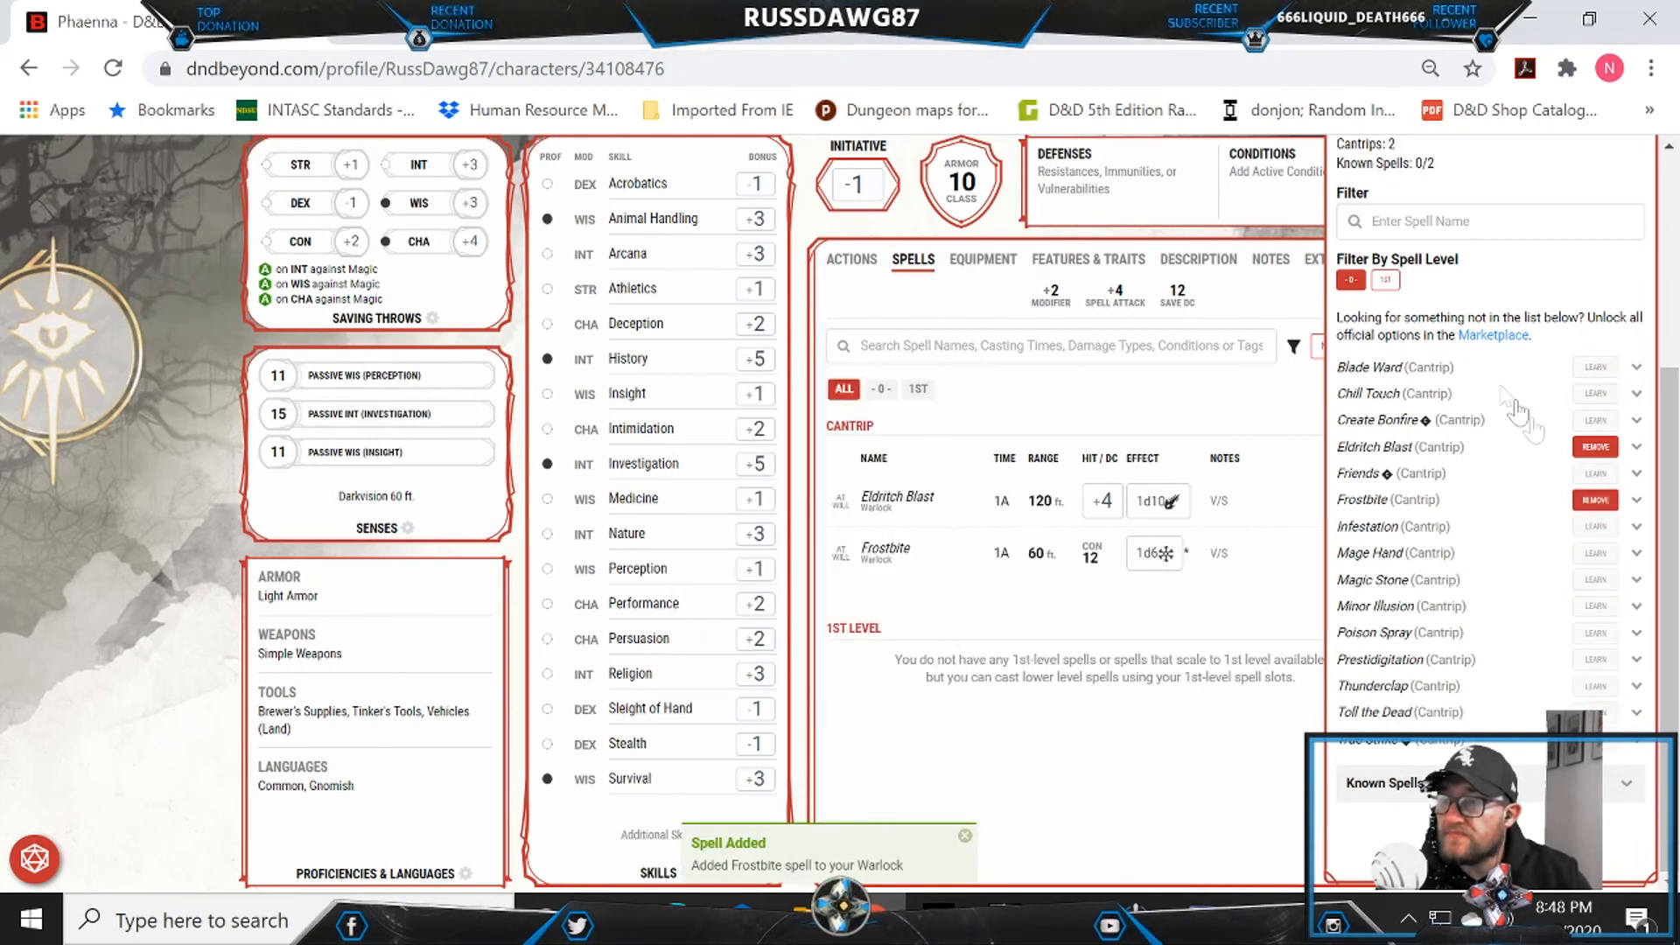
Step: Filter the Warlock spell list to 1st-level spells only and learn Armor of Agathys and Hex
scroll(1477, 649, "up", 1)
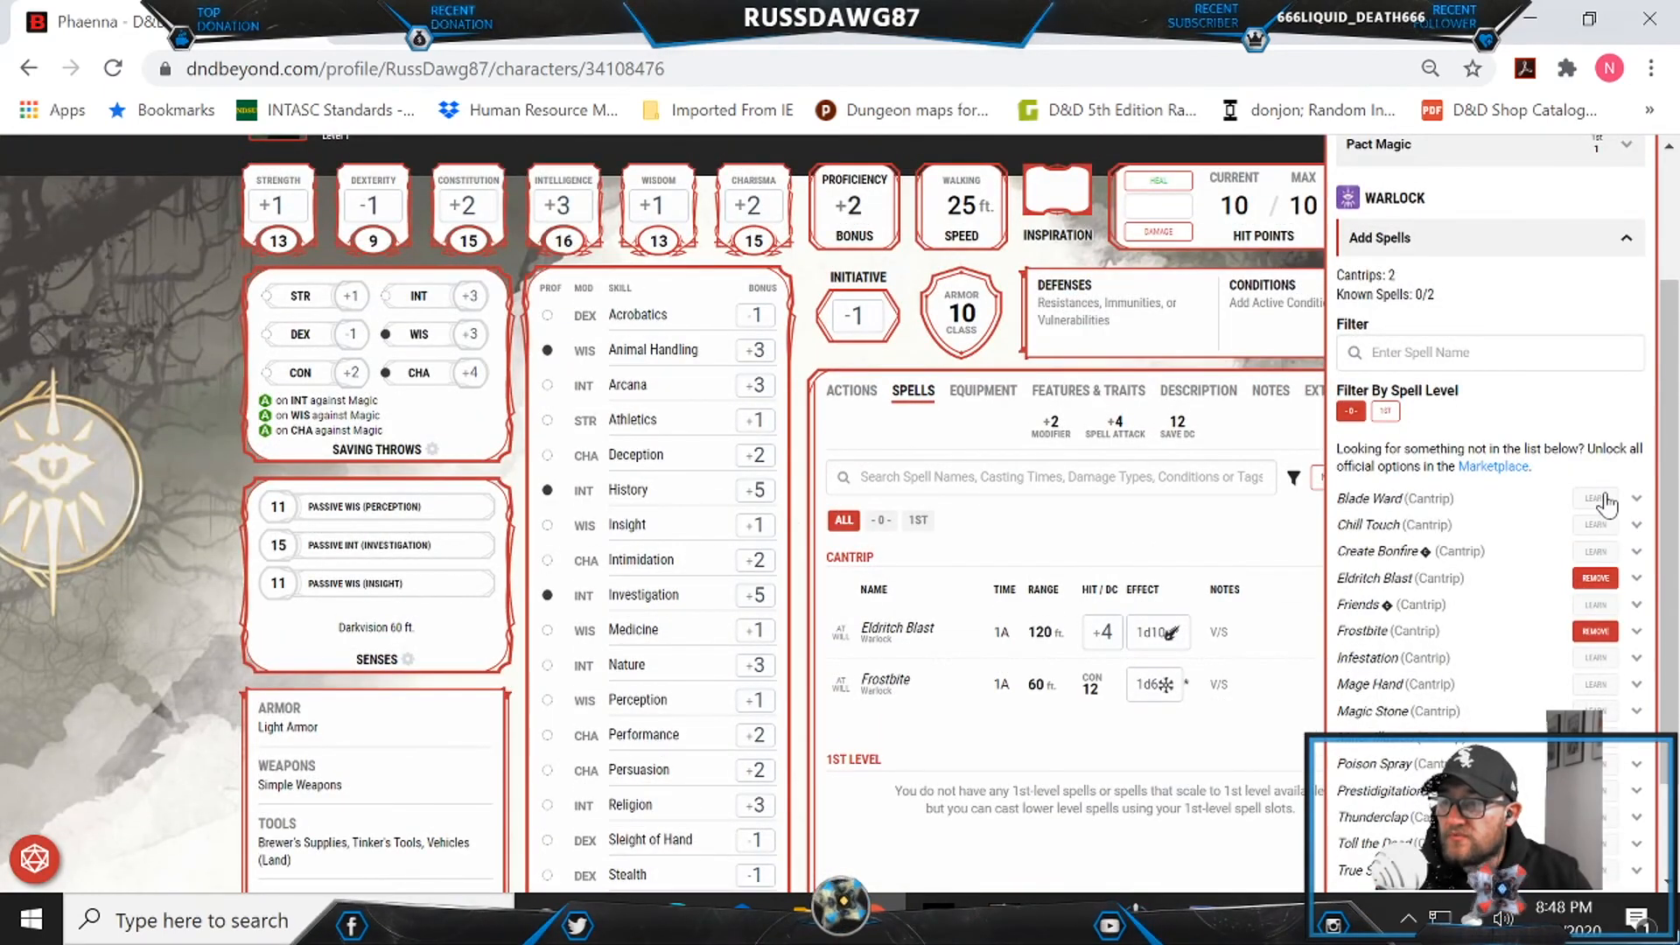
scroll(1593, 542, "down", 1)
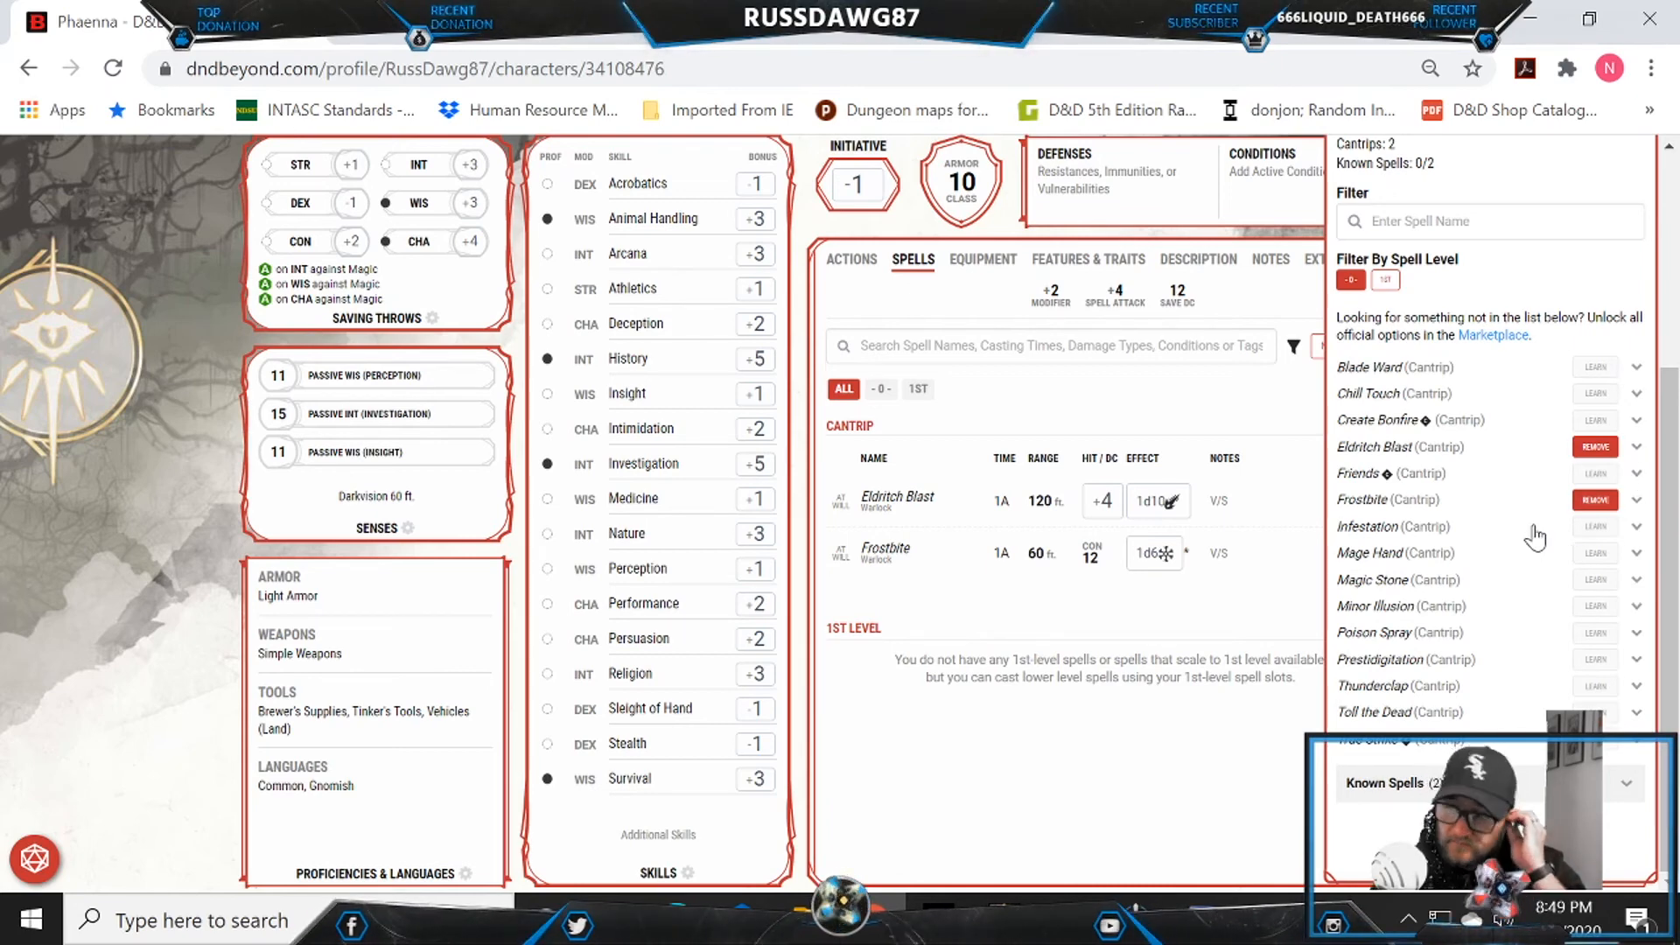
left_click(1387, 280)
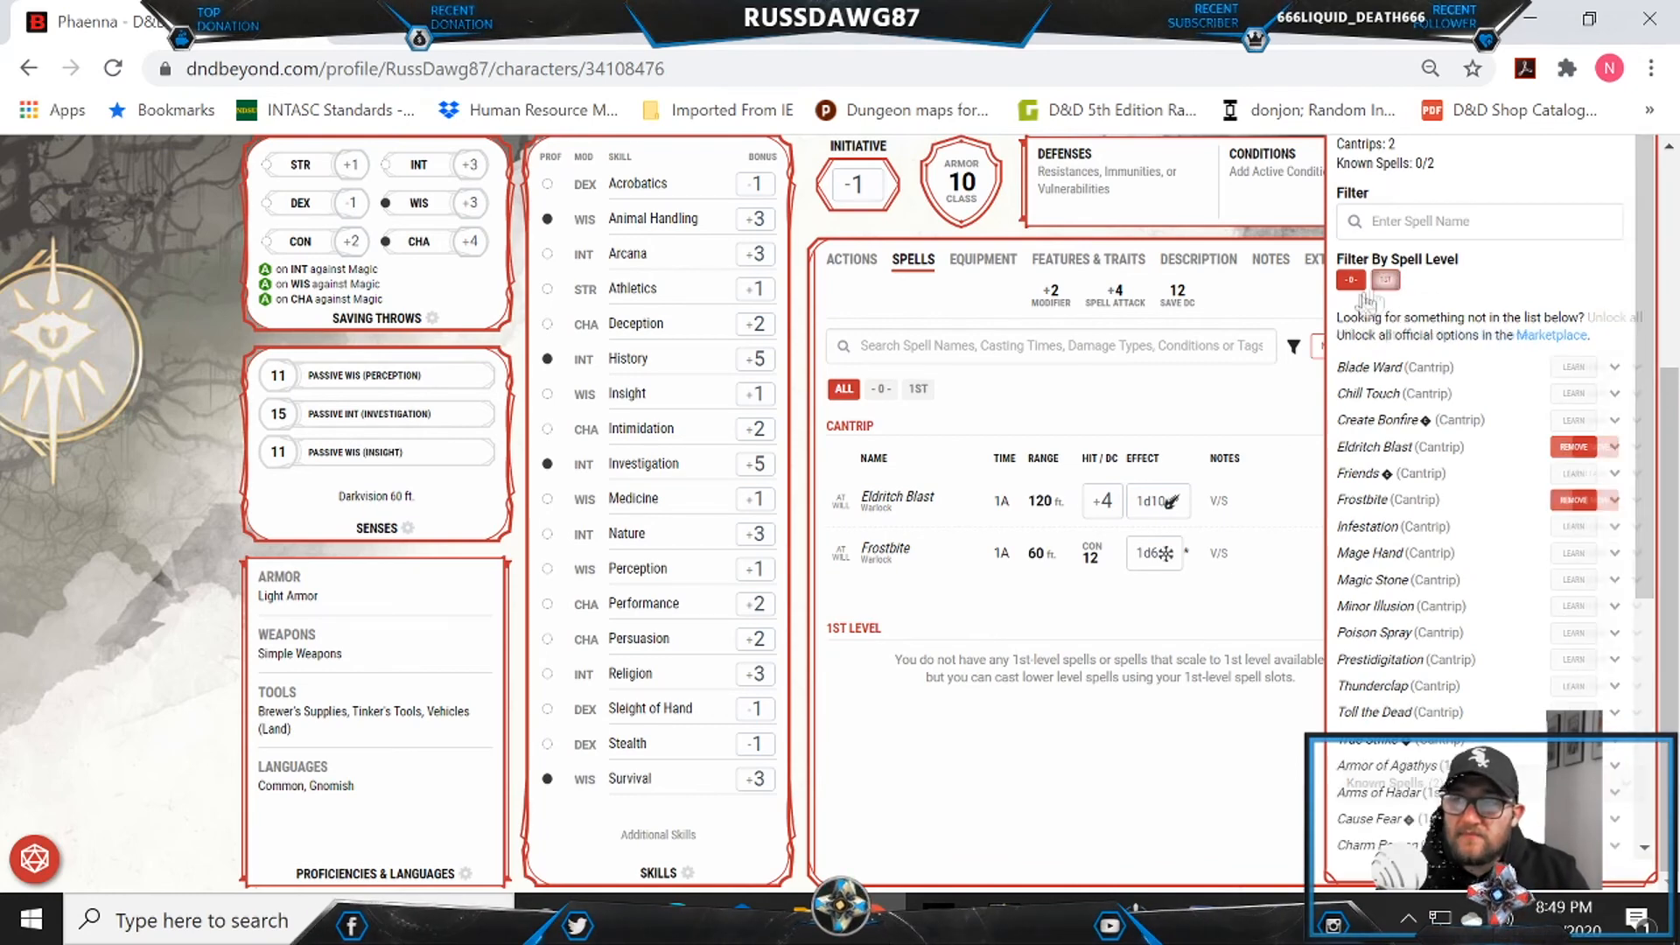
left_click(1350, 281)
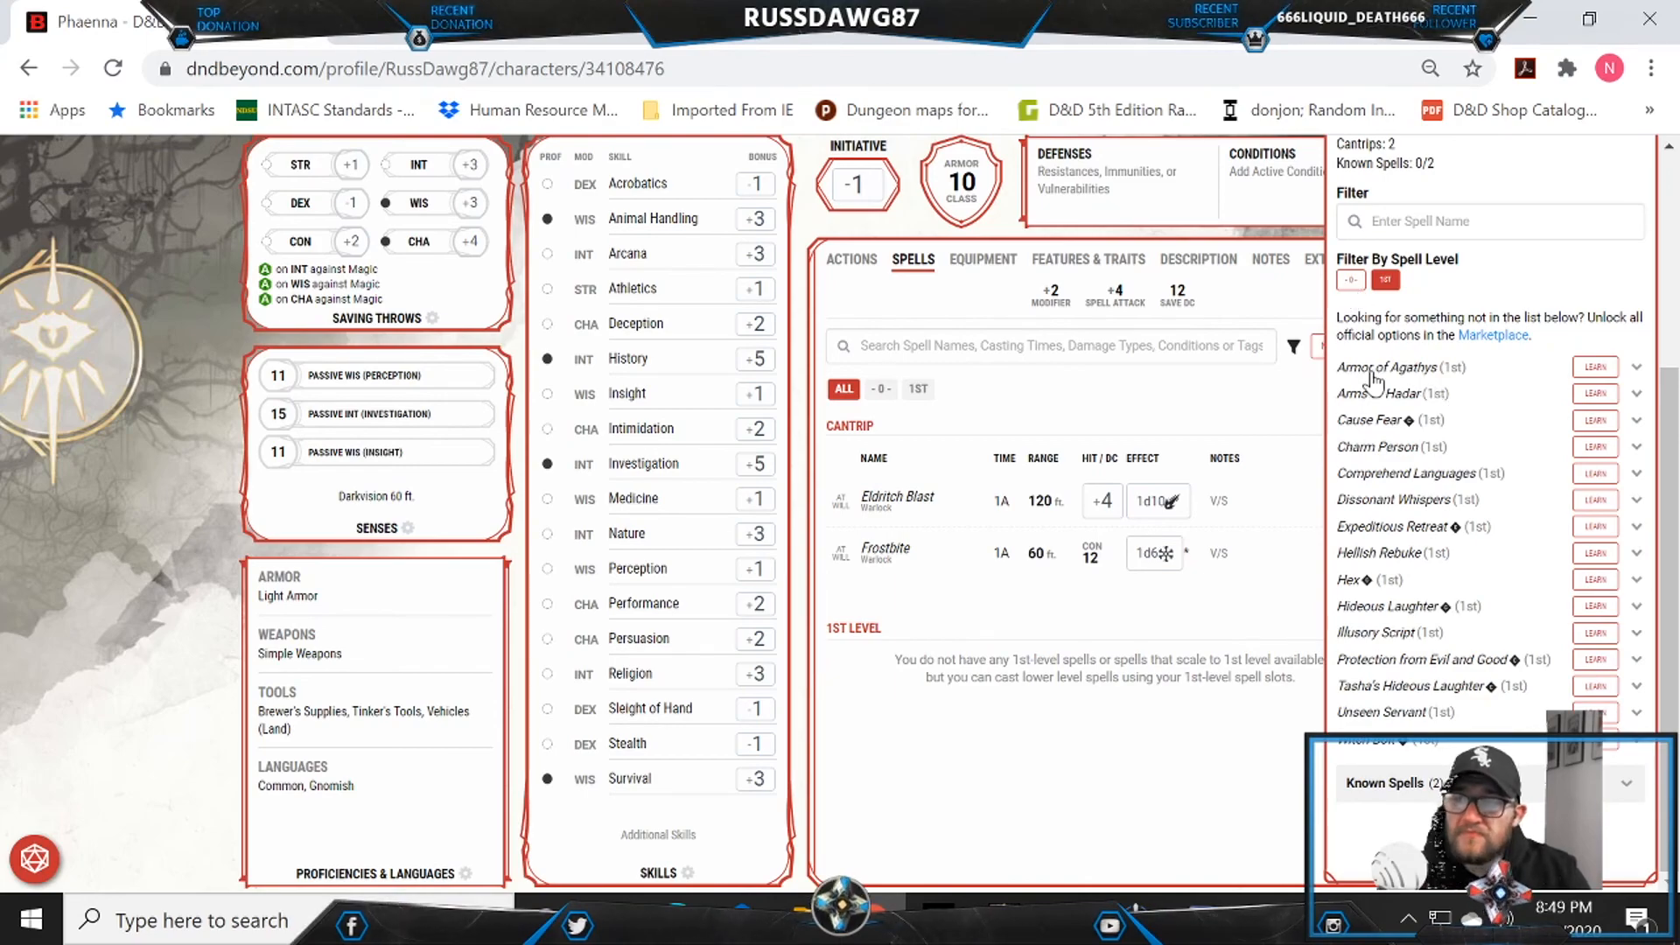
scroll(1426, 302, "up", 2)
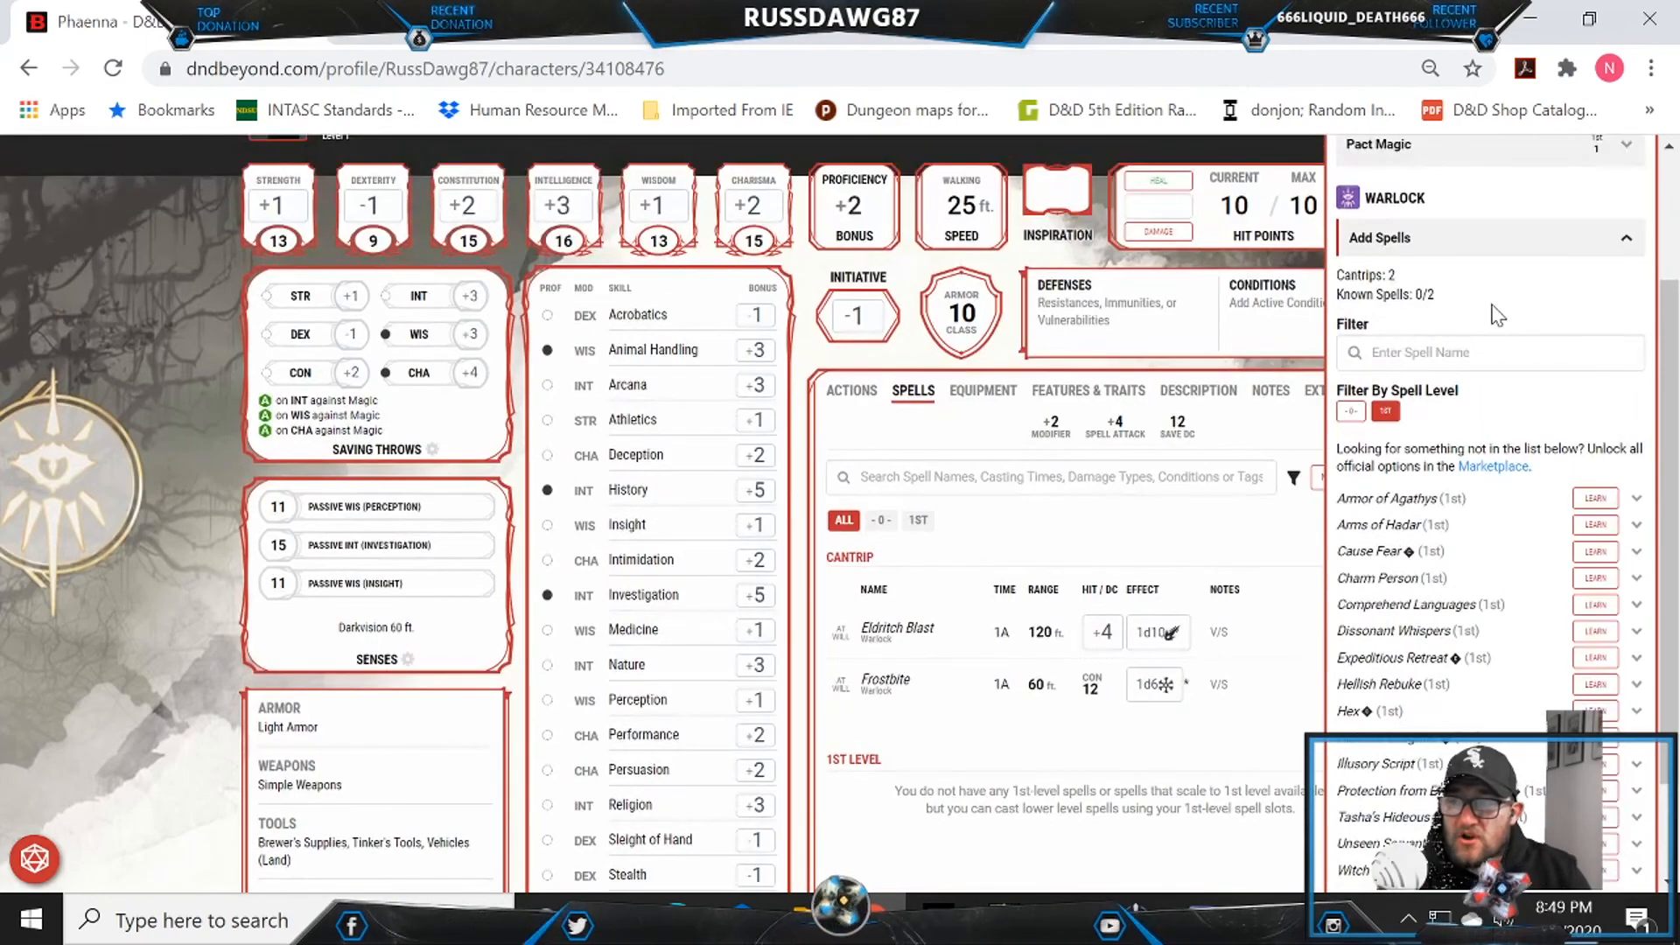
scroll(1457, 329, "down", 2)
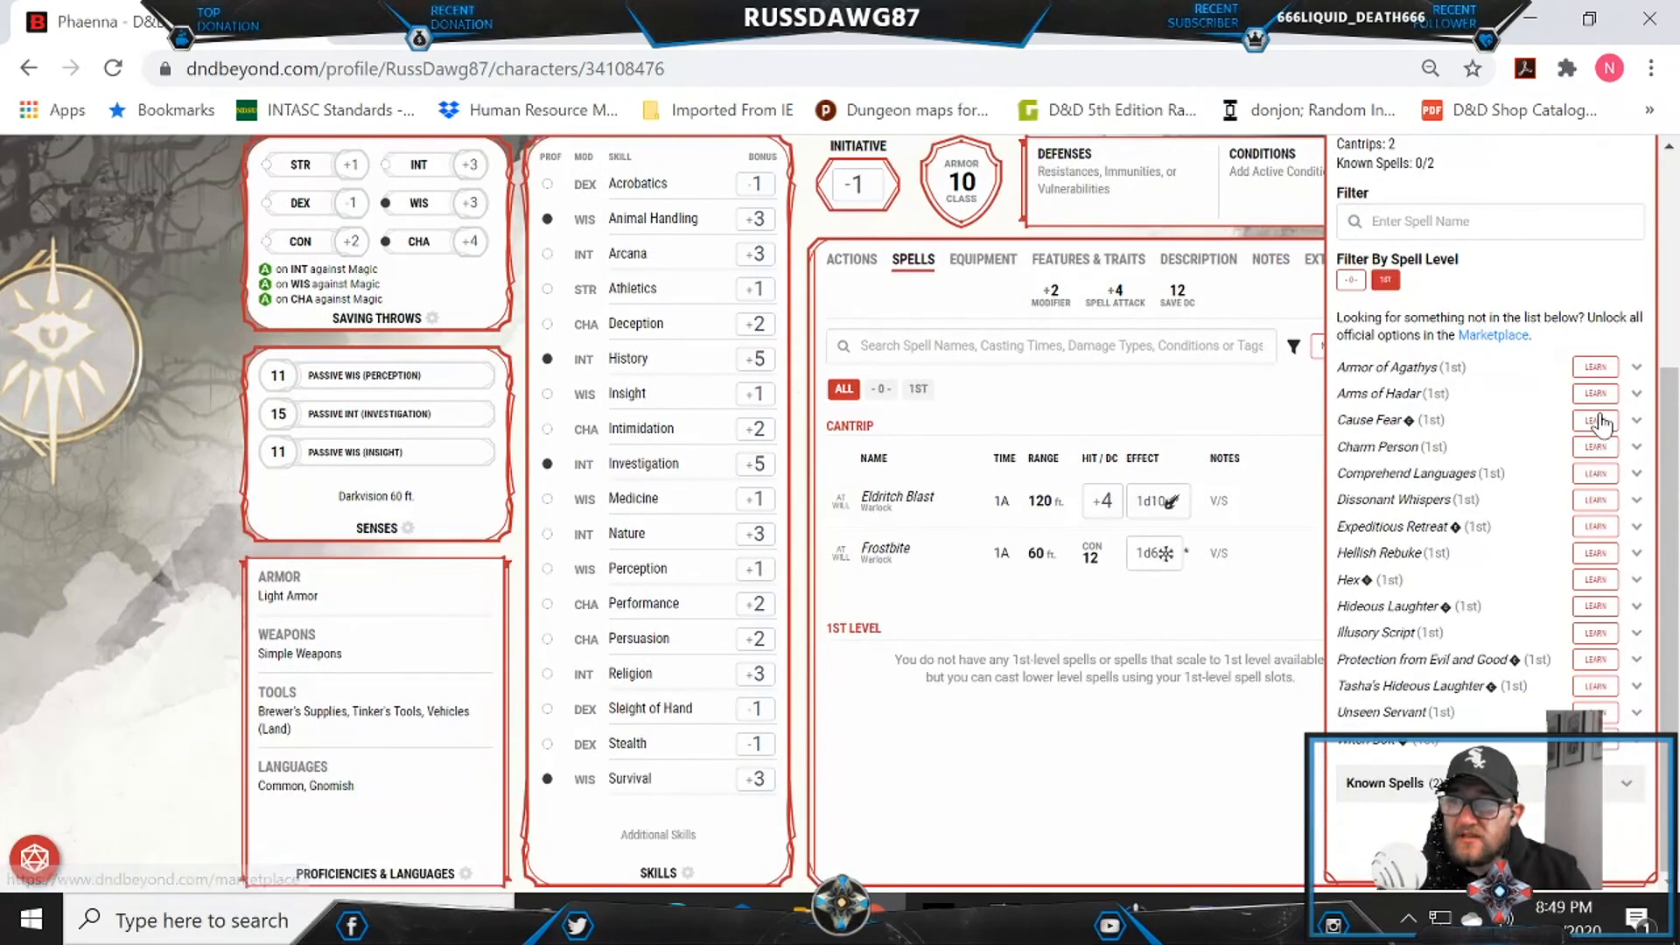
left_click(1597, 367)
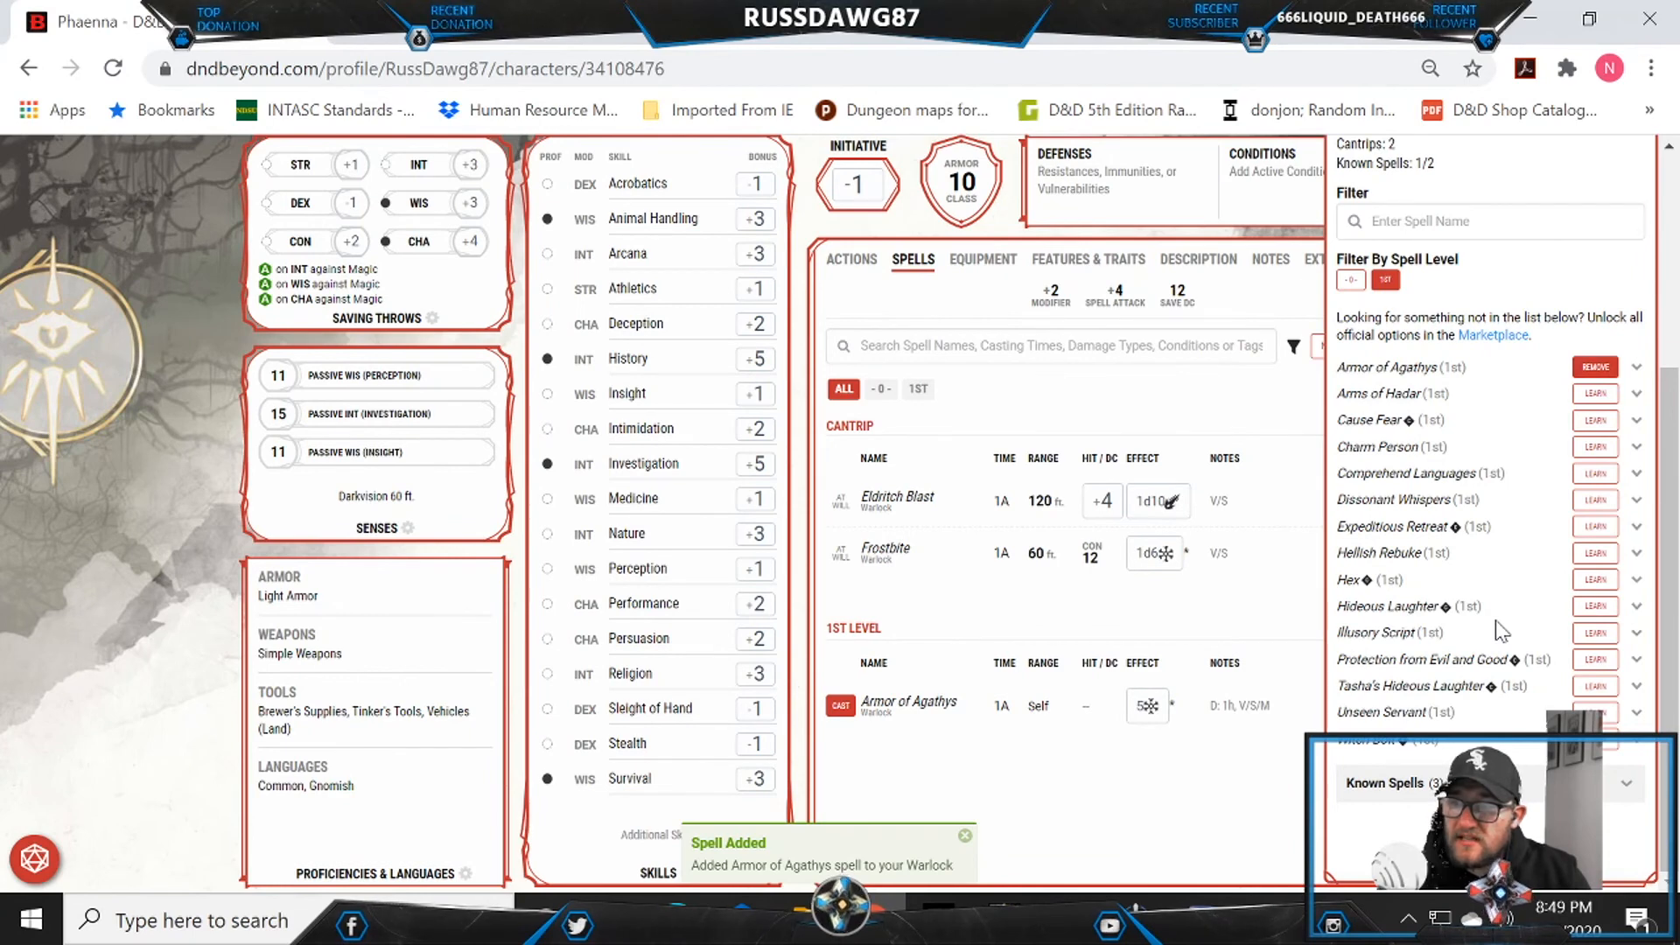
left_click(1584, 581)
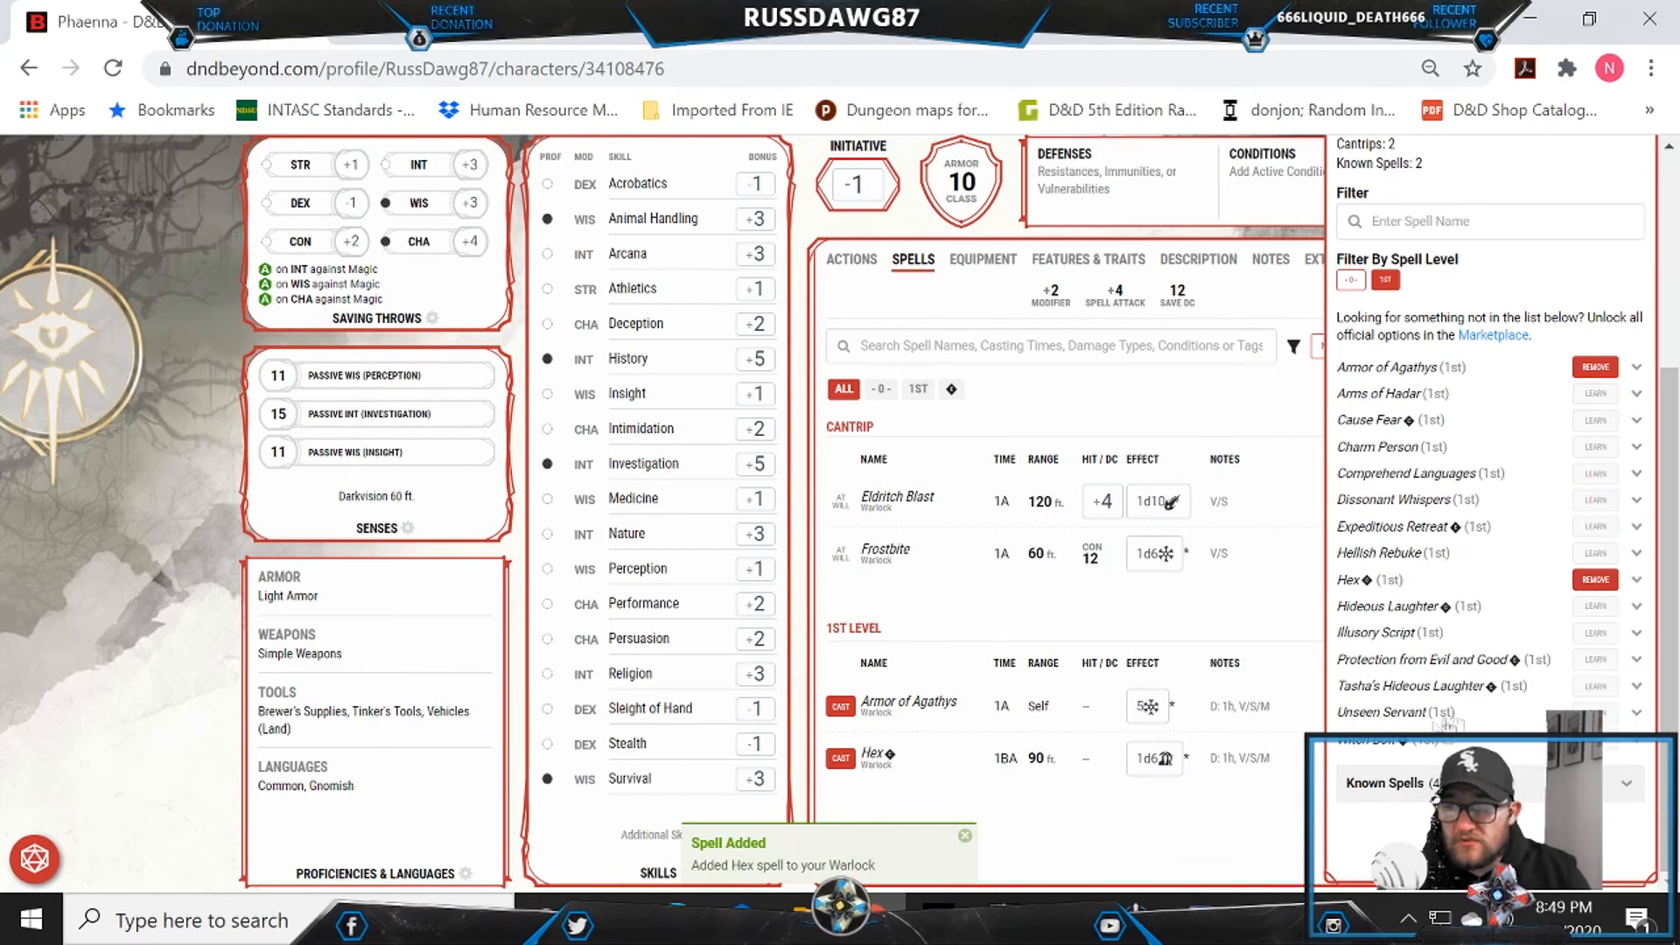
Step: Collapse the list of addable Warlock spells, open Frostbite's details and close the sidebar to return to the full sheet
scroll(1482, 691, "up", 3)
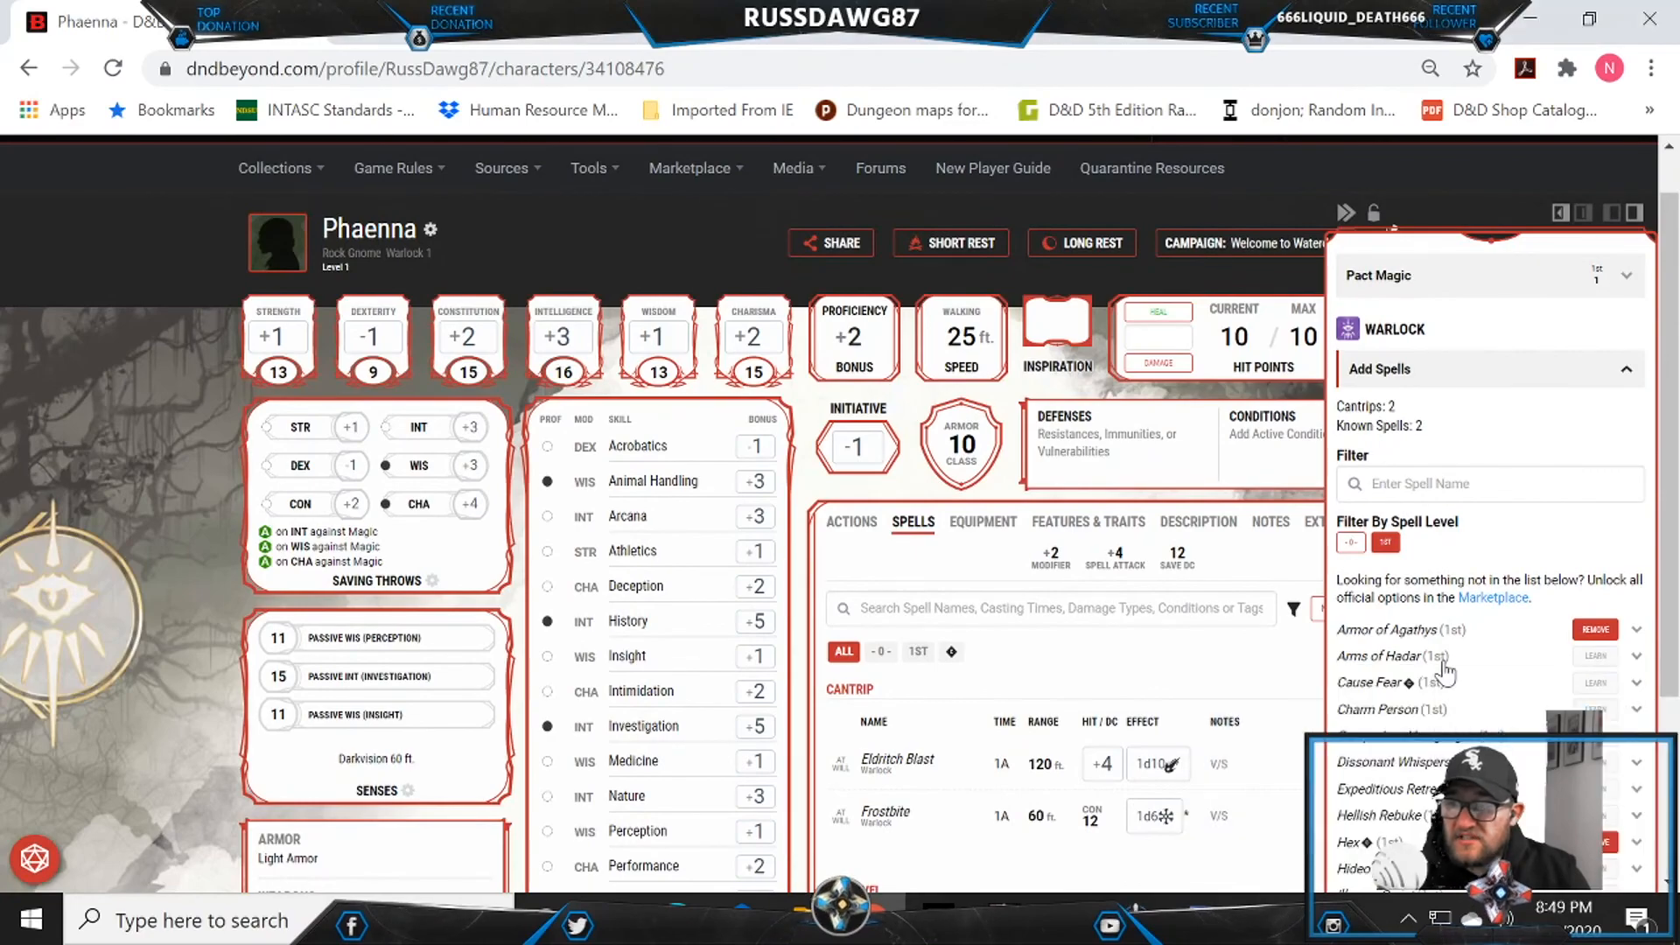
scroll(1446, 672, "down", 3)
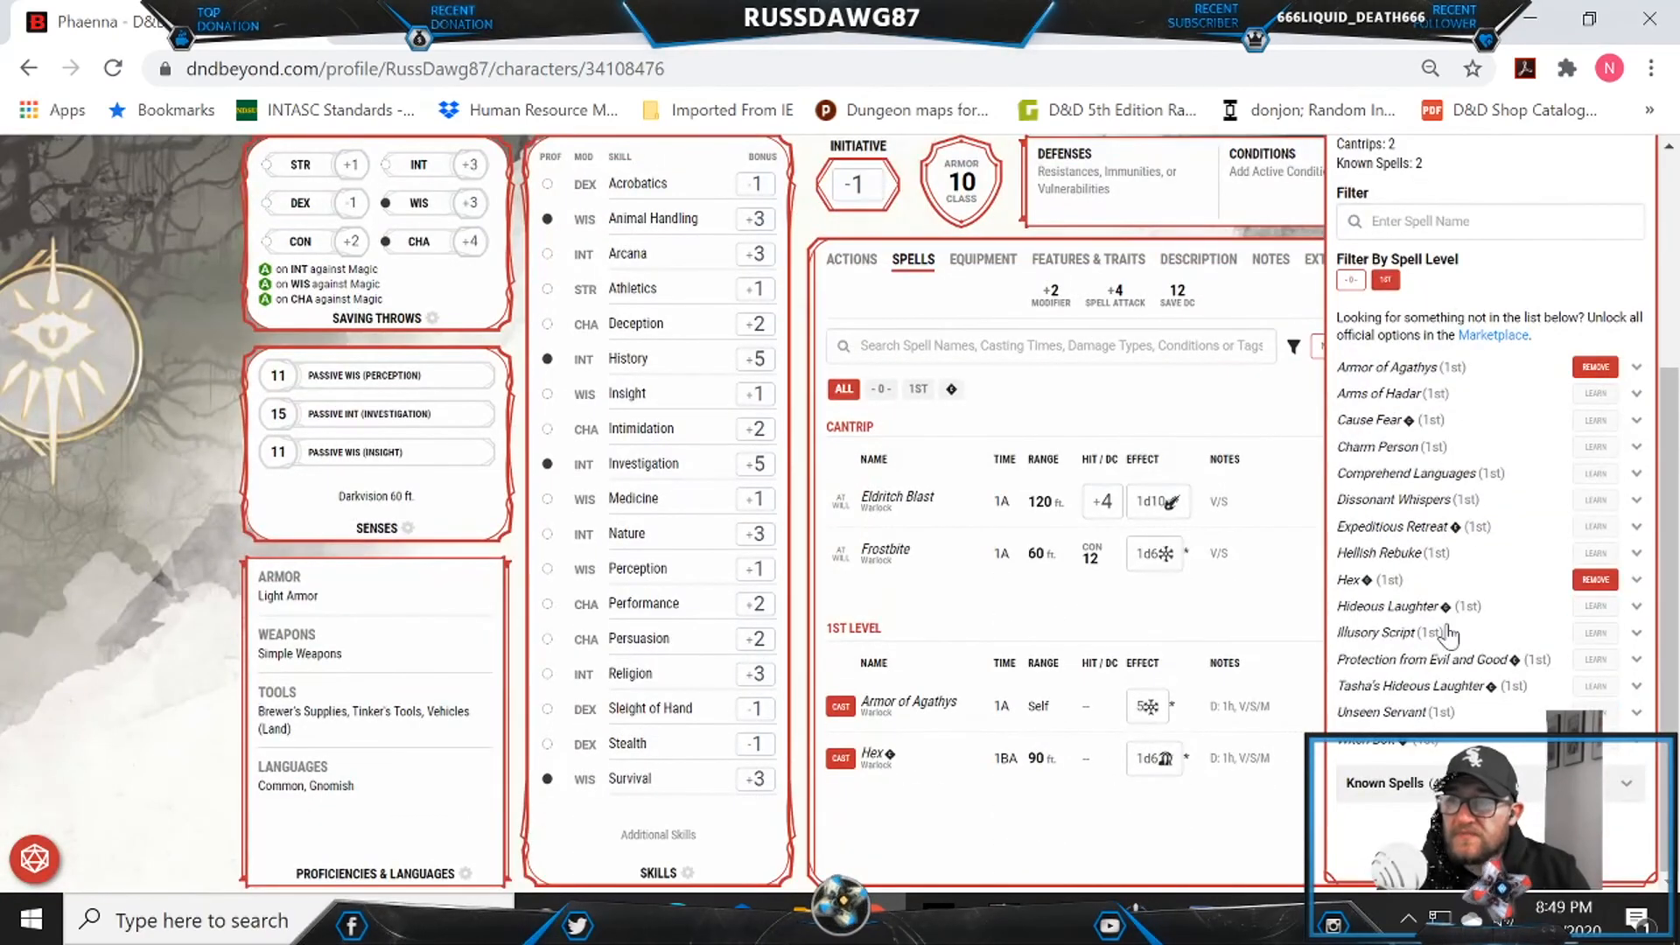
scroll(1448, 632, "up", 2)
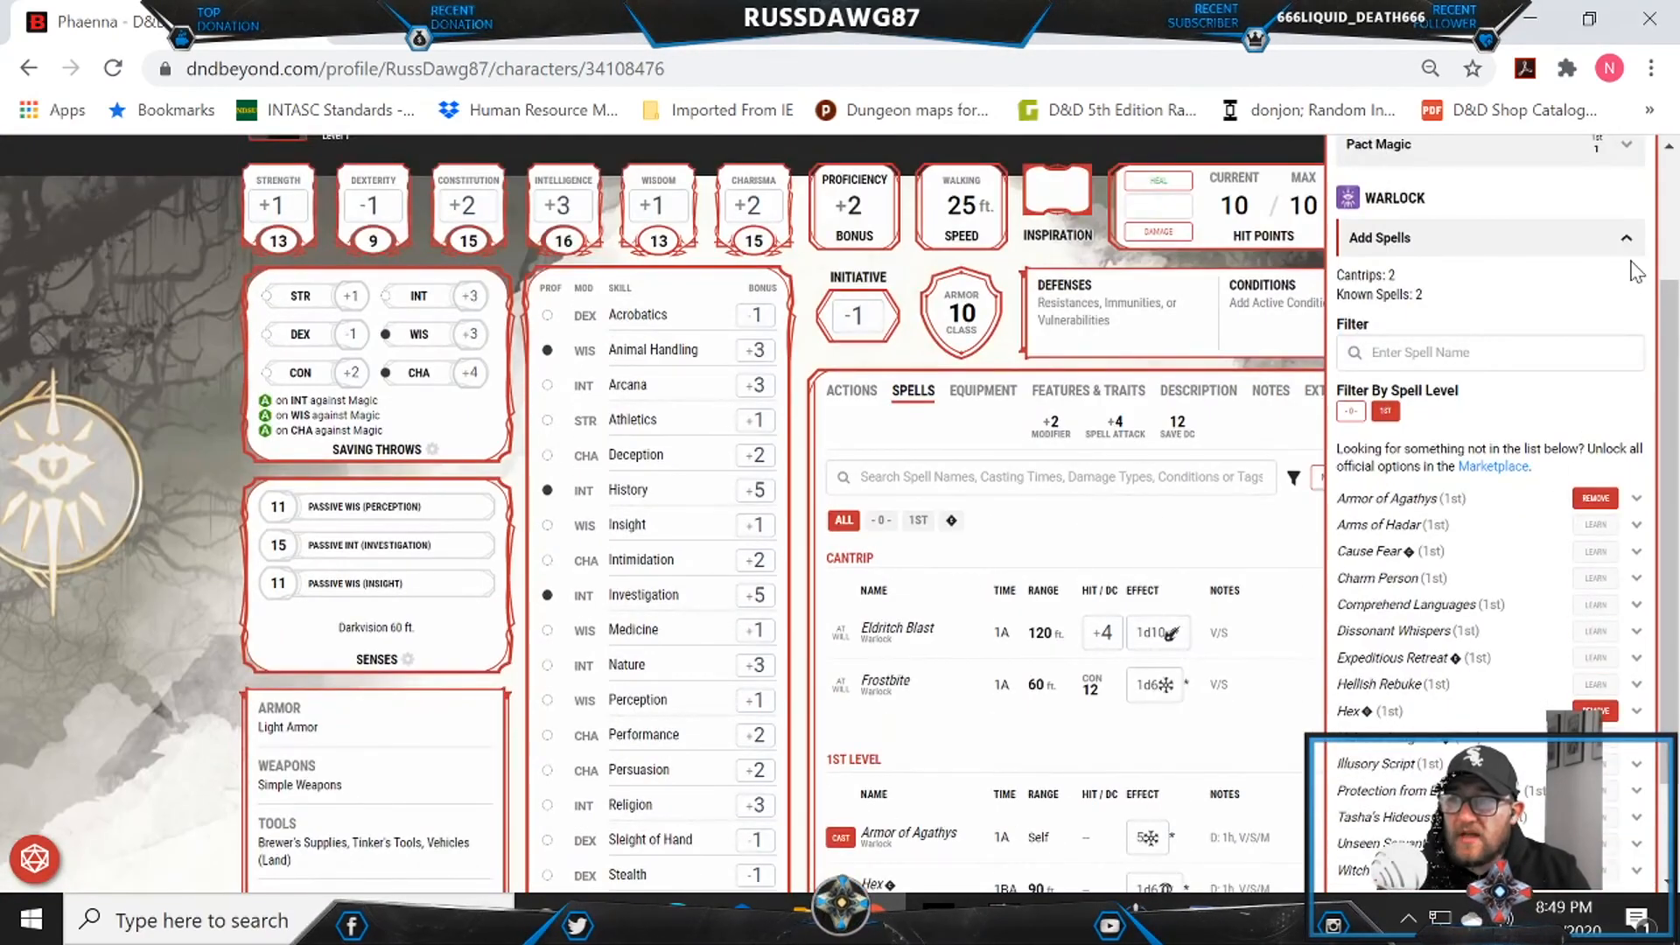
left_click(1625, 250)
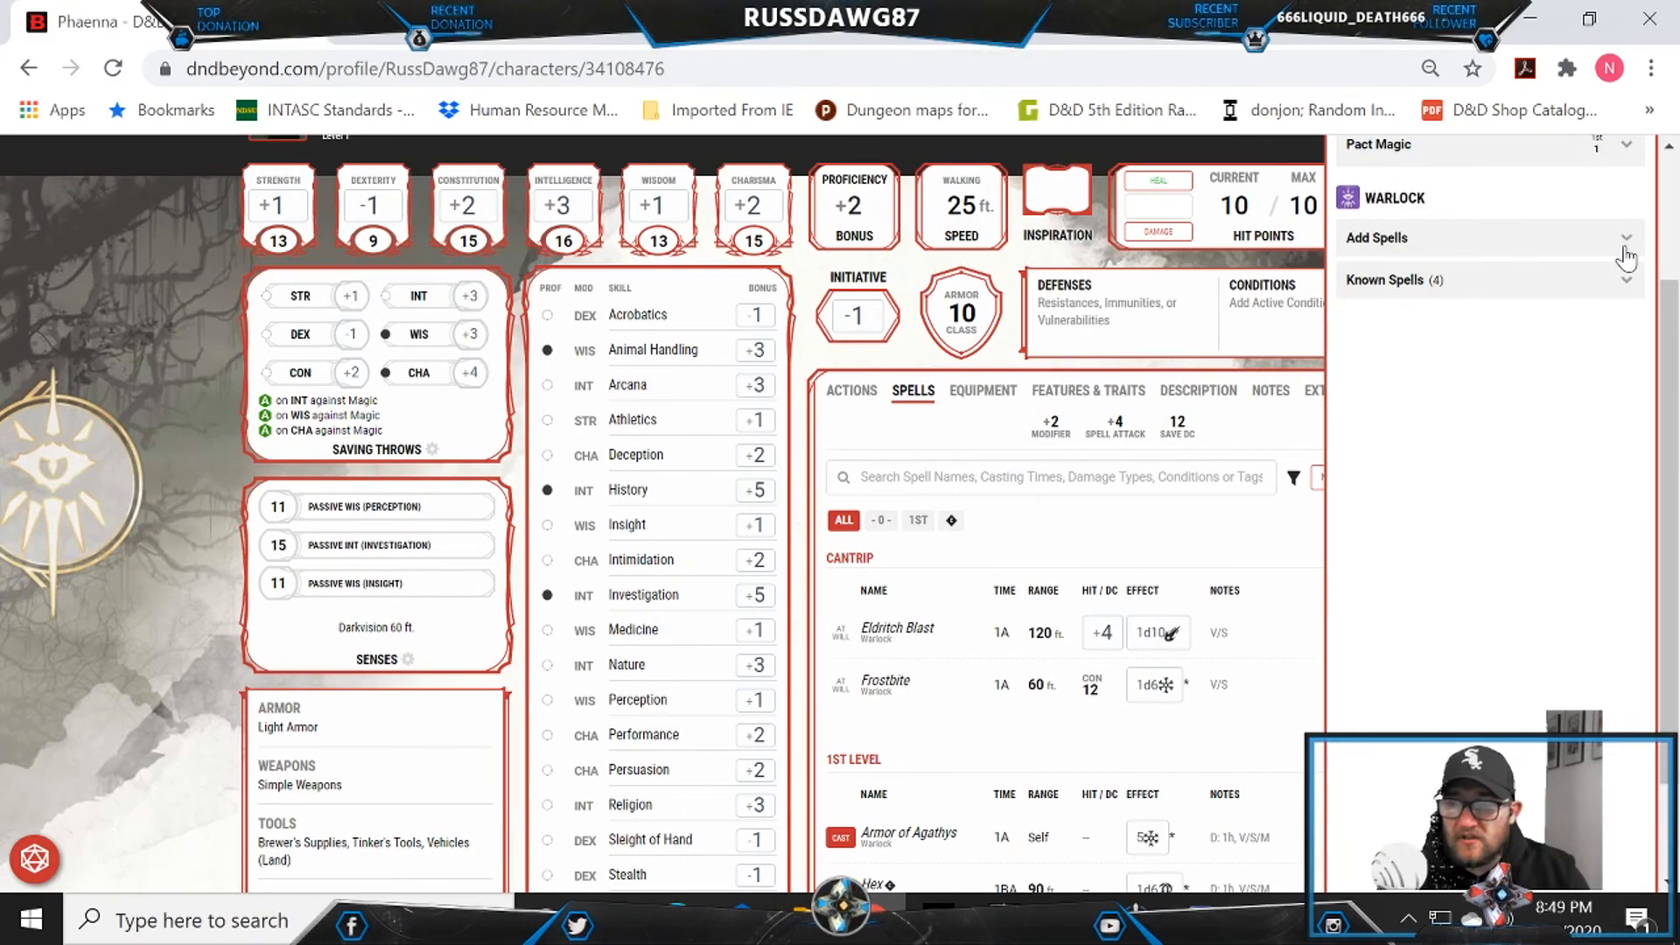
scroll(1619, 263, "up", 2)
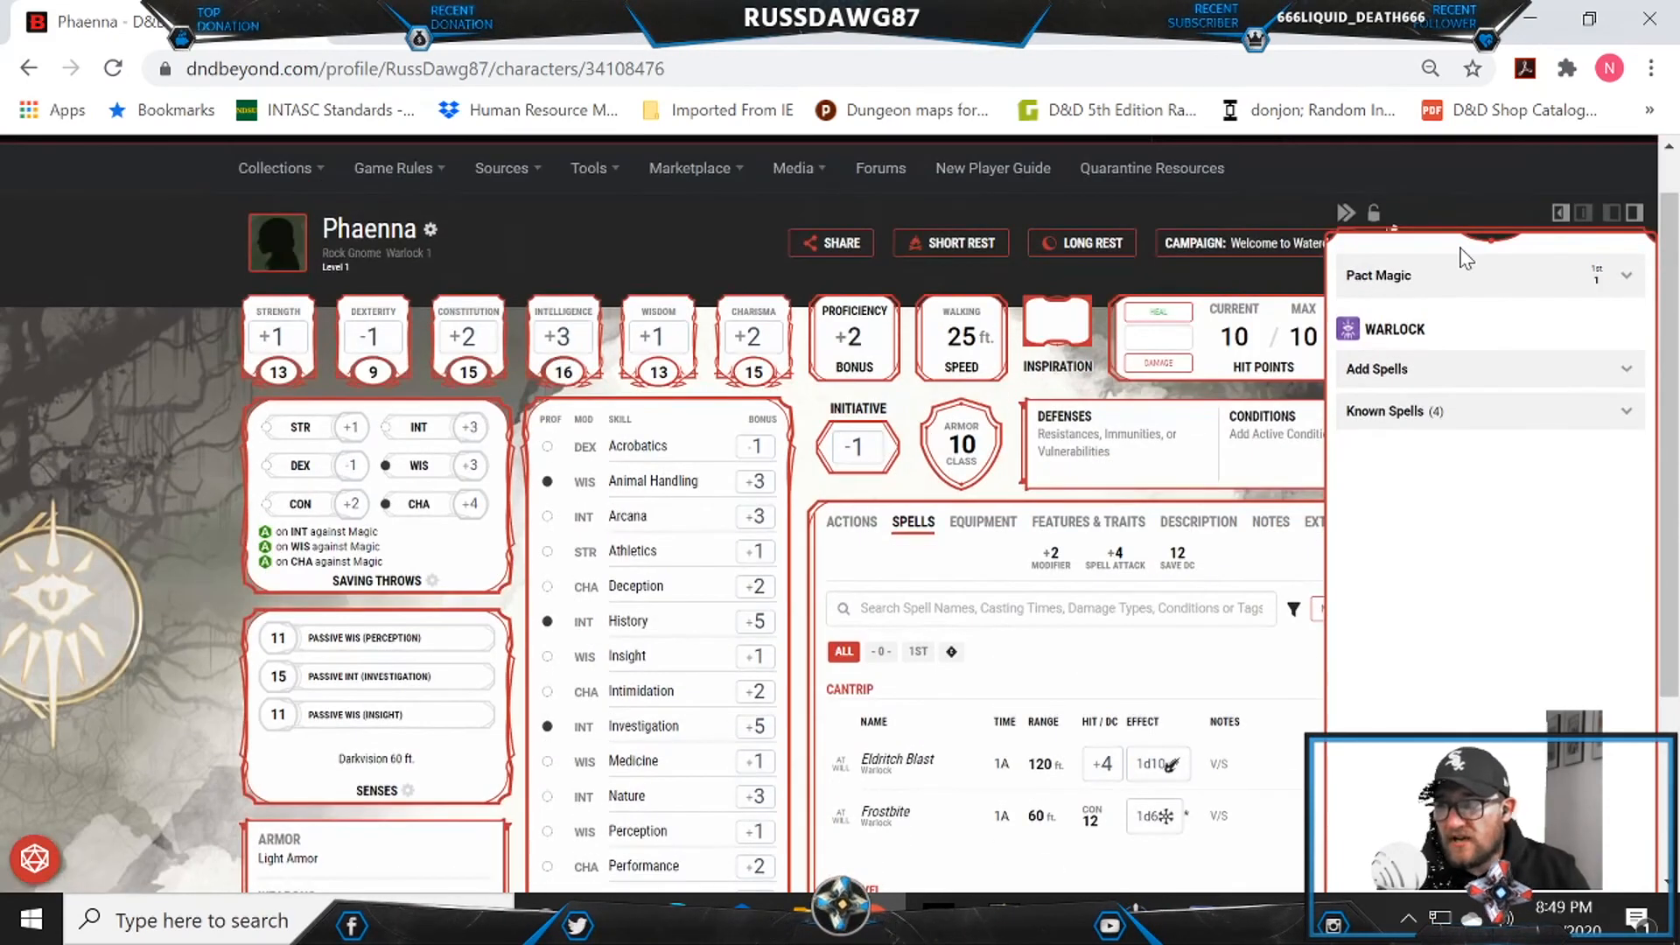
scroll(1462, 263, "down", 3)
left_click(1288, 545)
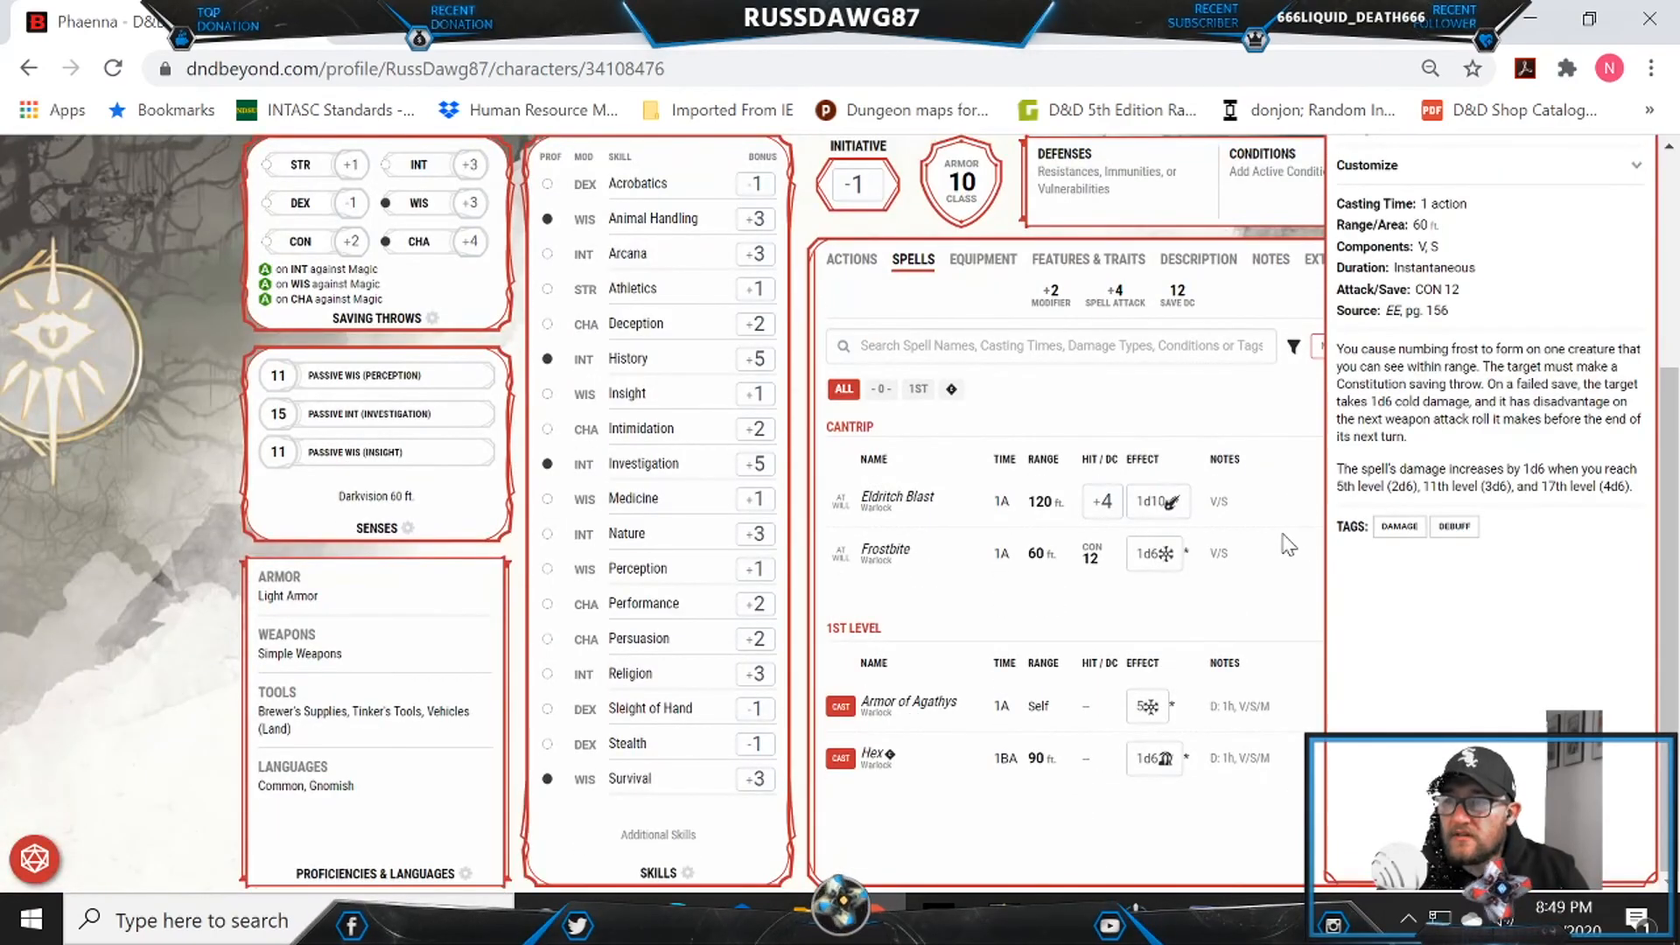
left_click(1255, 412)
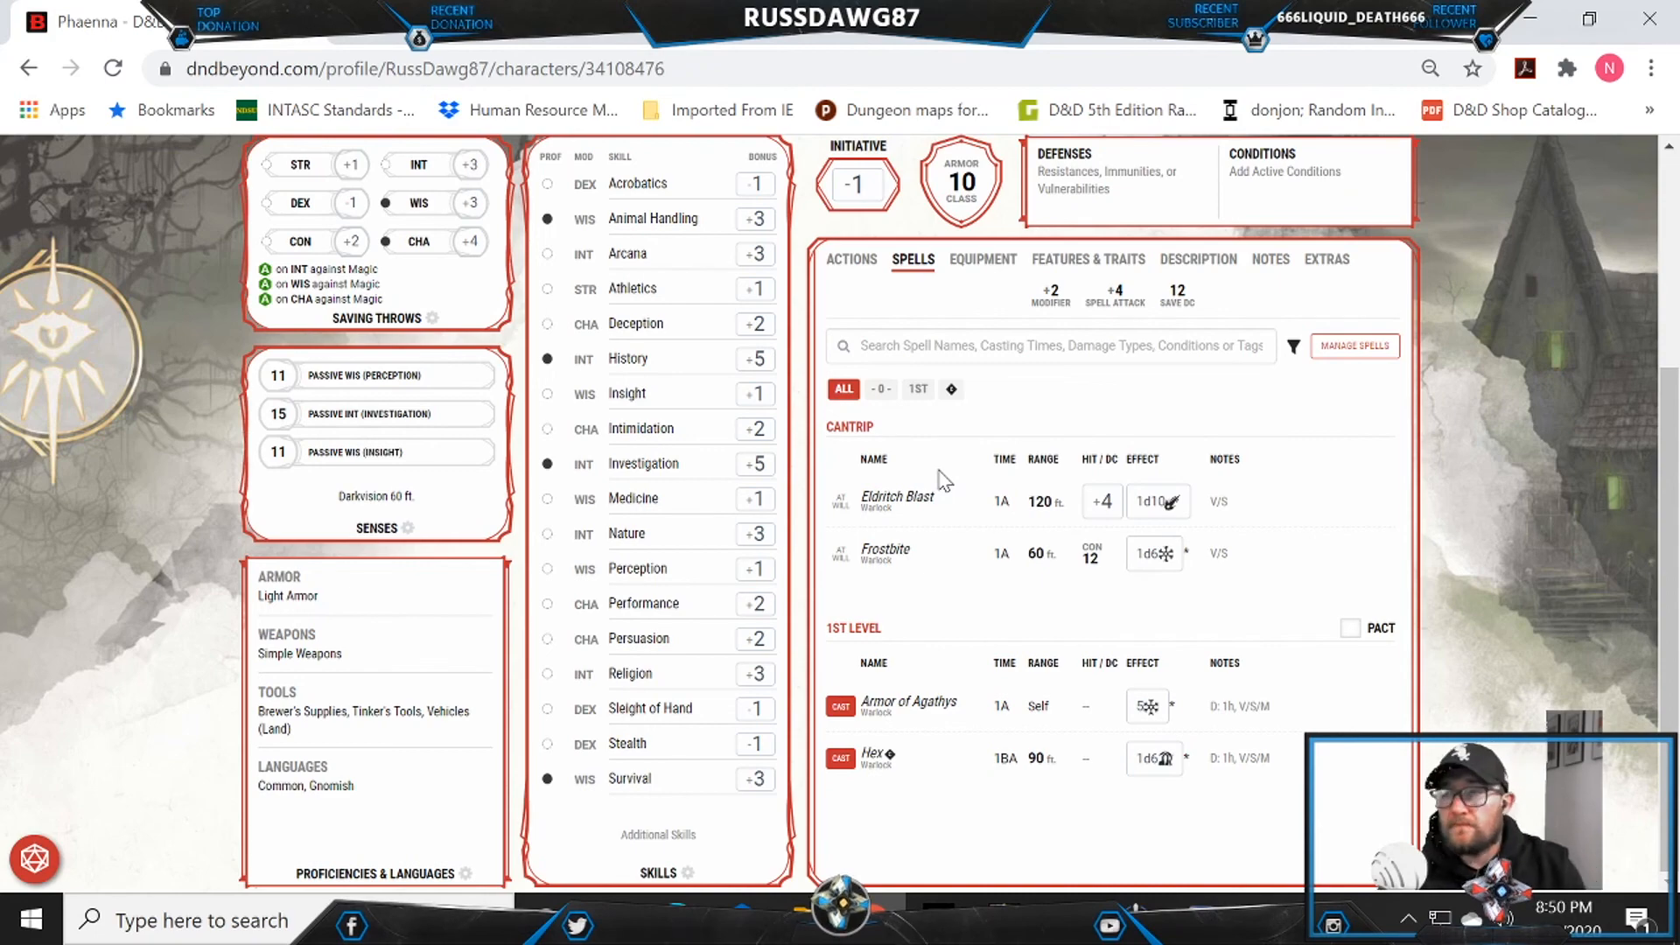
Step: Review the character's Warlock class features and Rock Gnome racial traits, and return to the combat actions
scroll(1051, 482, "up", 3)
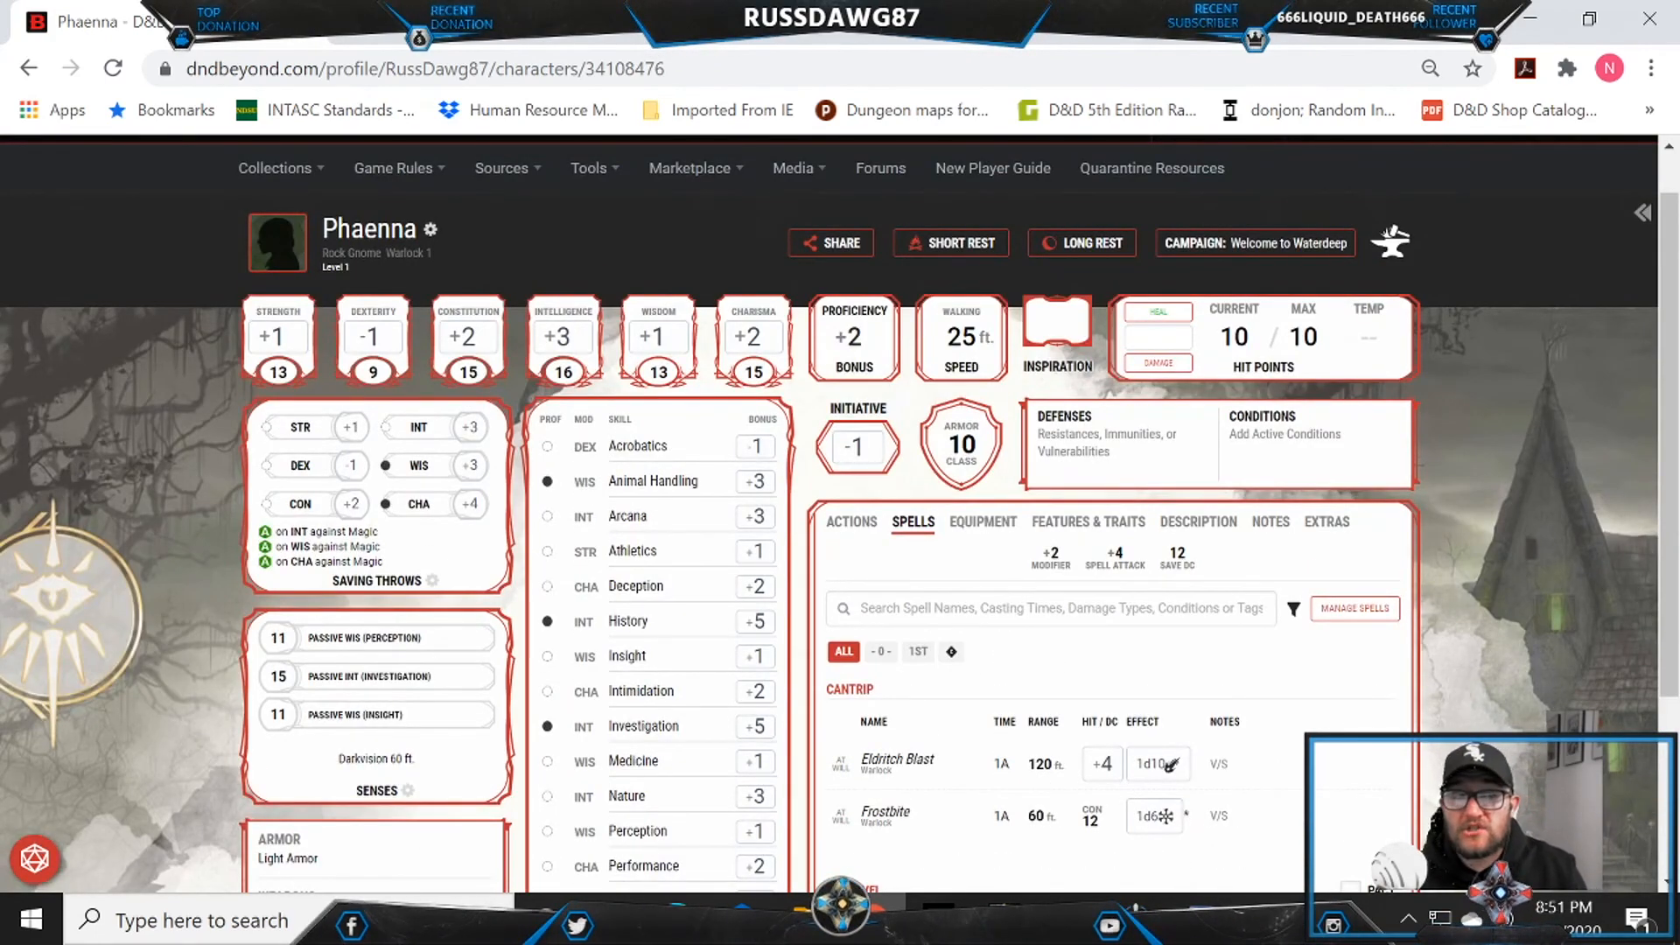
scroll(840, 525, "down", 2)
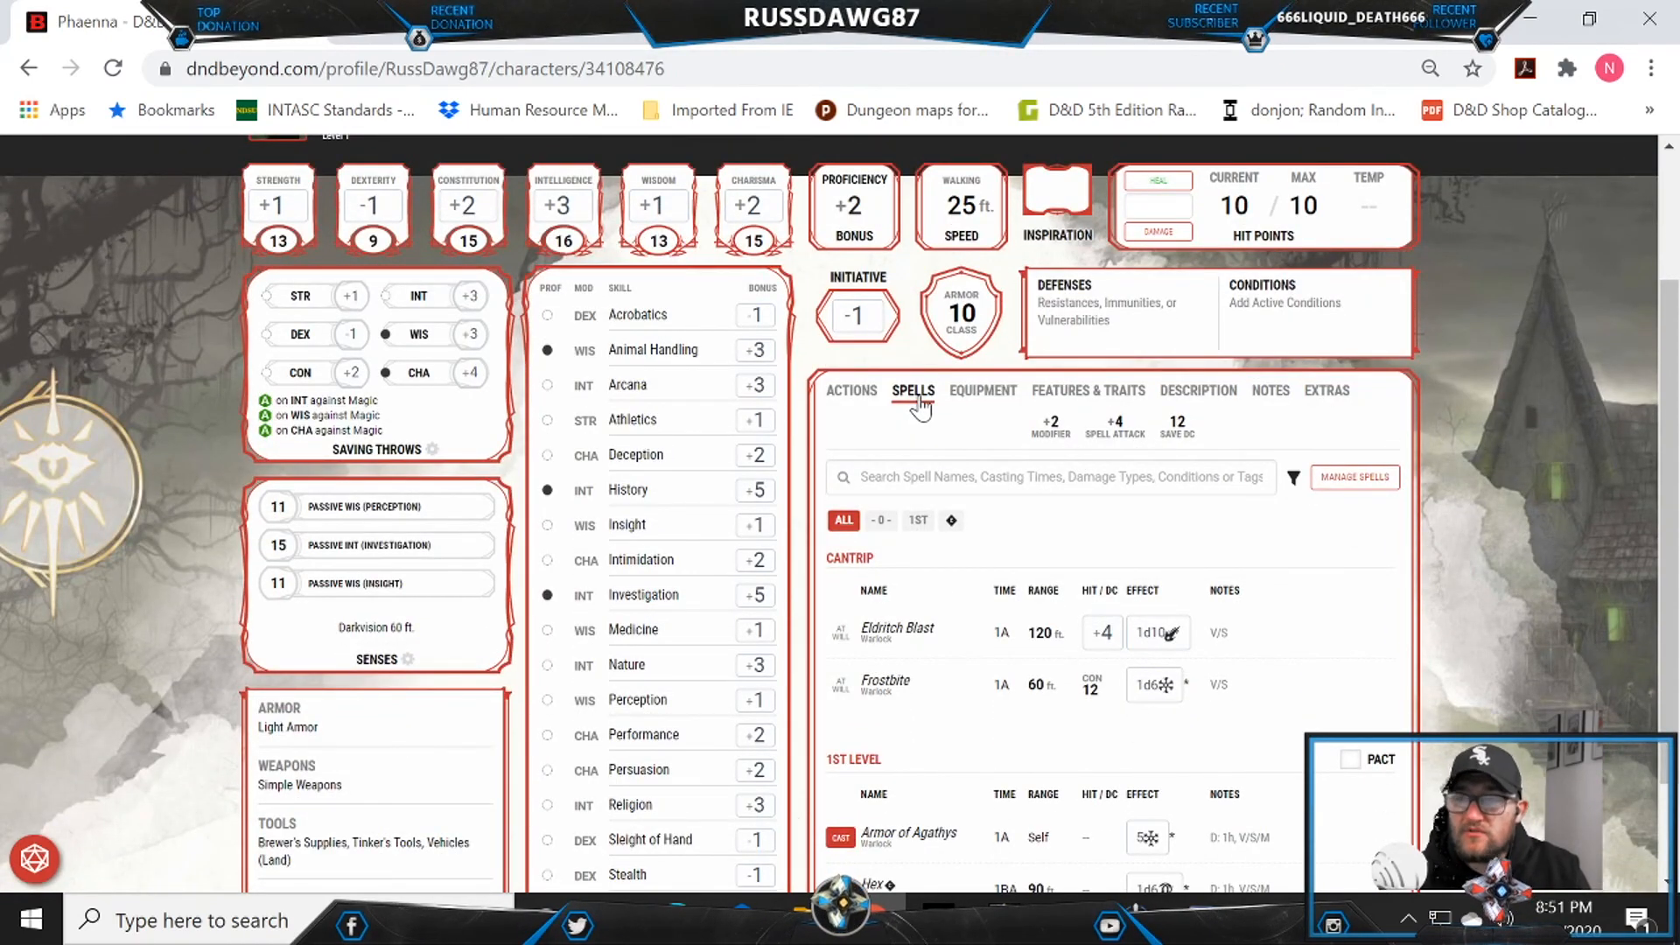
left_click(1104, 391)
scroll(1215, 602, "down", 3)
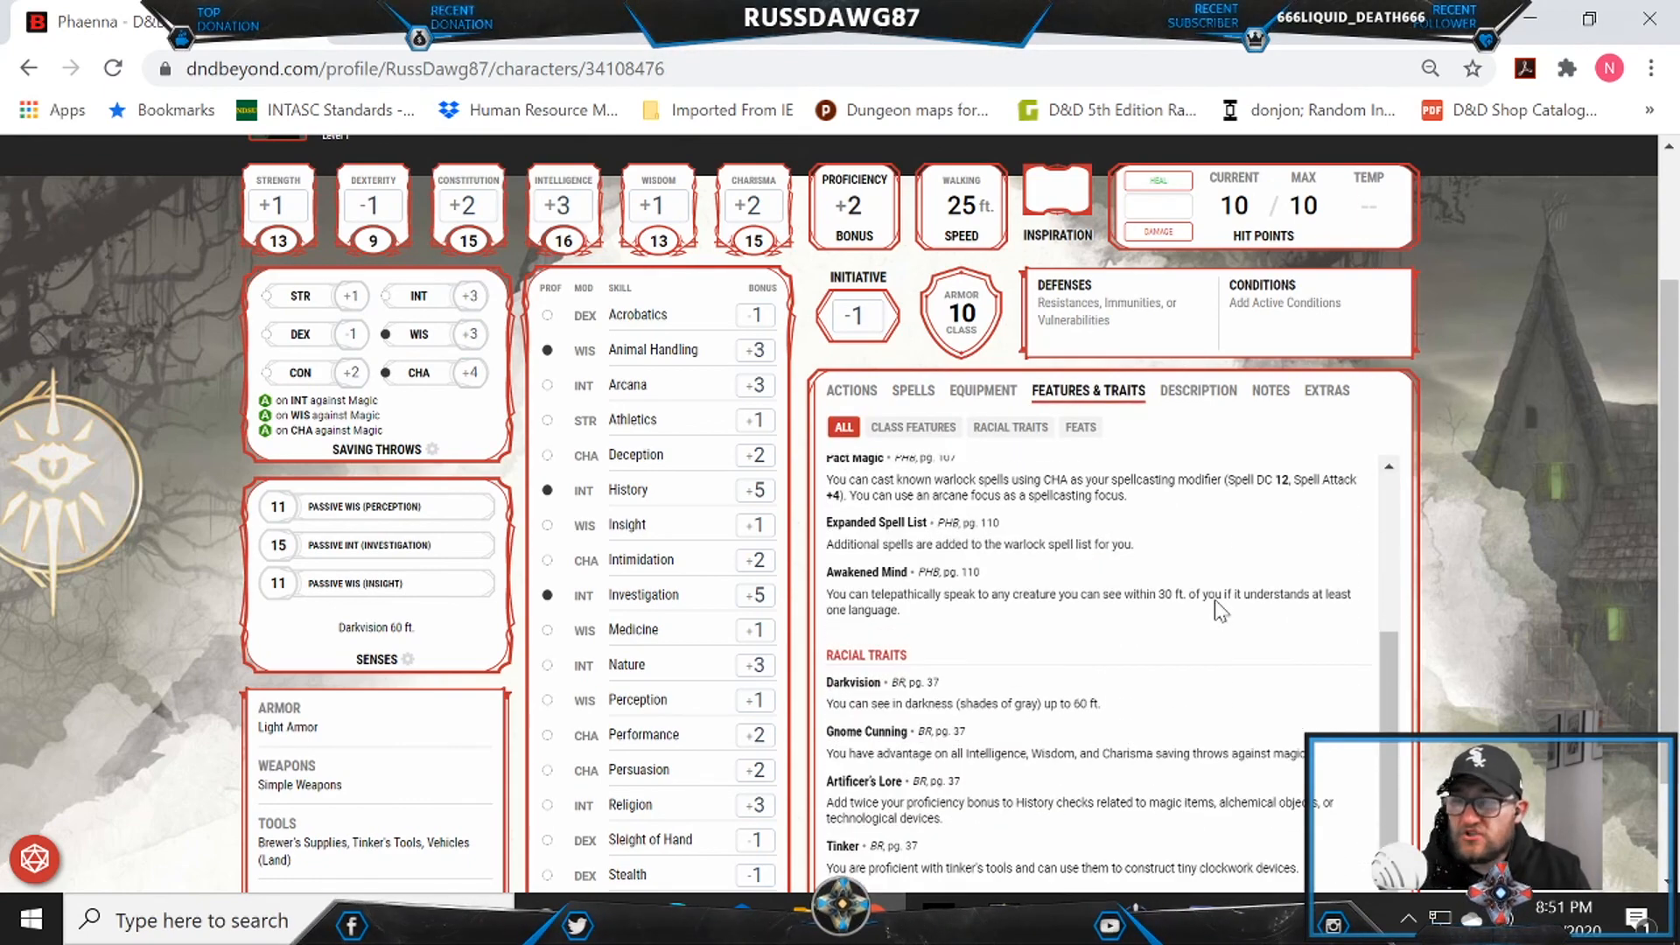
scroll(1521, 643, "down", 2)
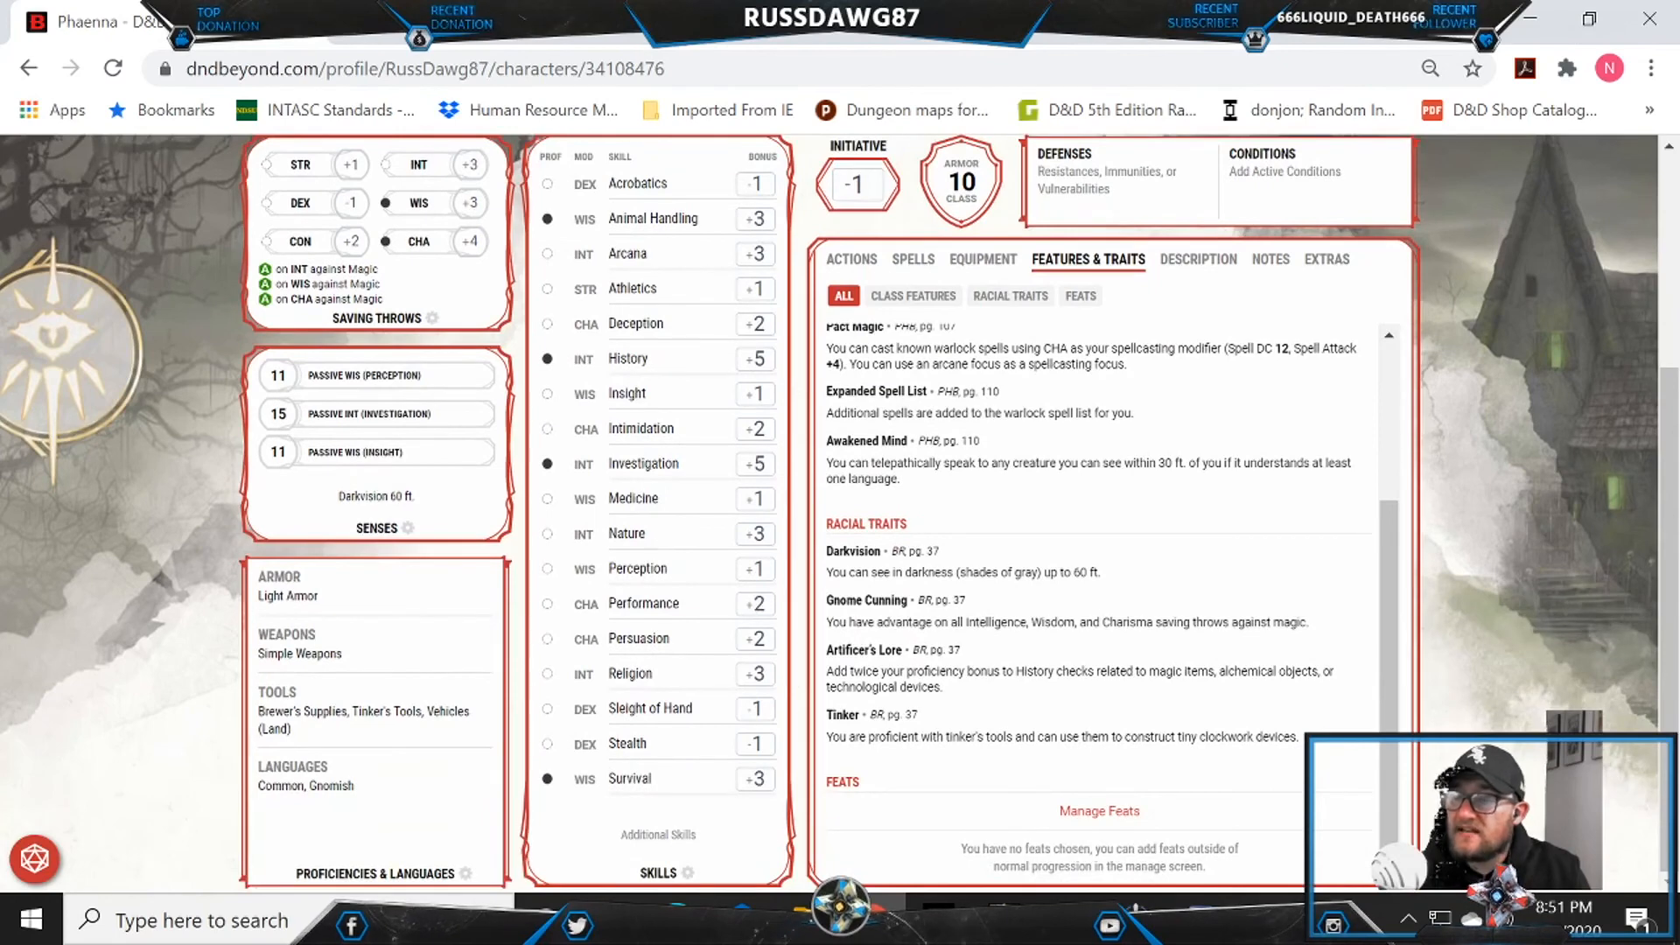
scroll(1099, 595, "up", 3)
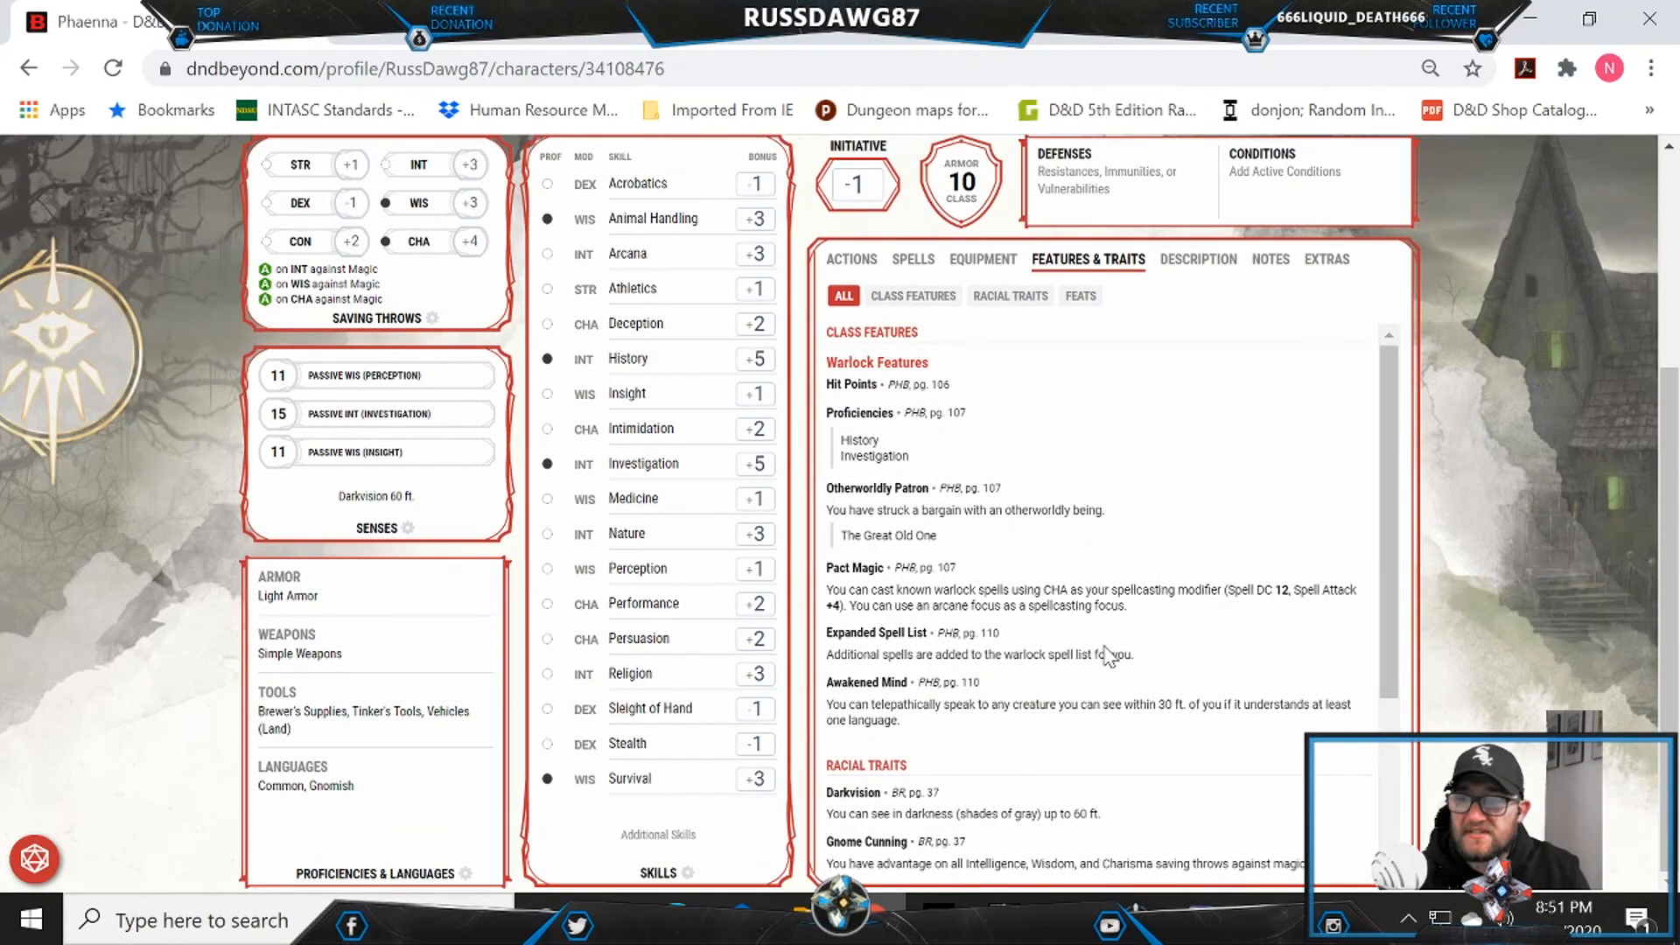
scroll(1107, 655, "down", 3)
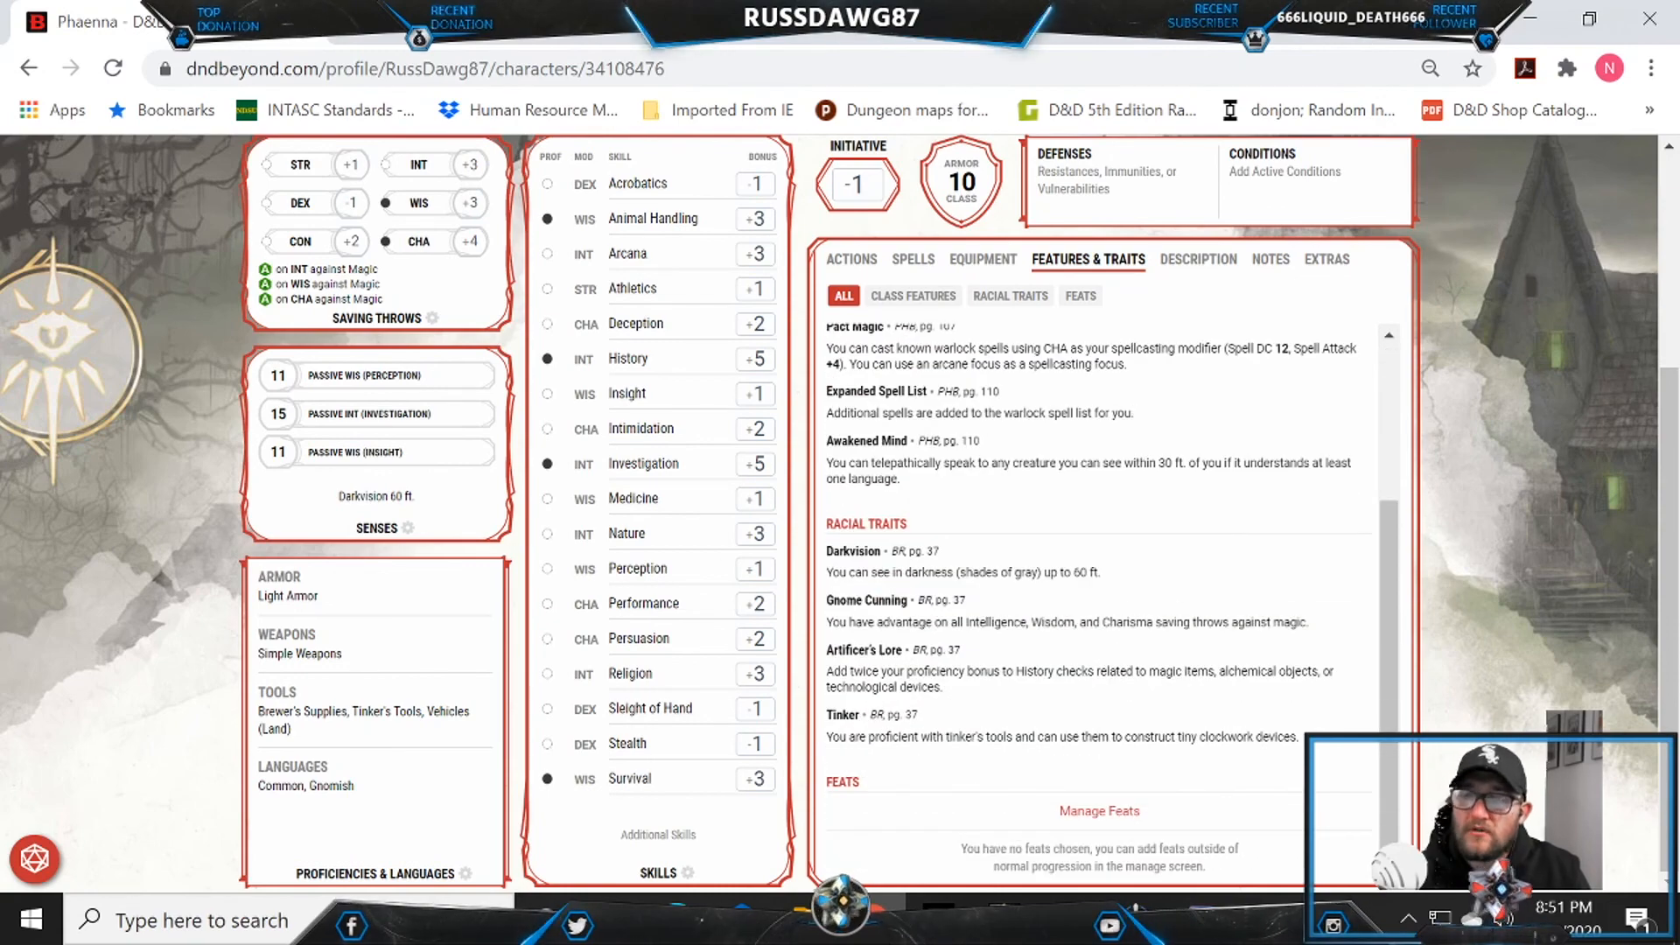
scroll(1015, 648, "up", 3)
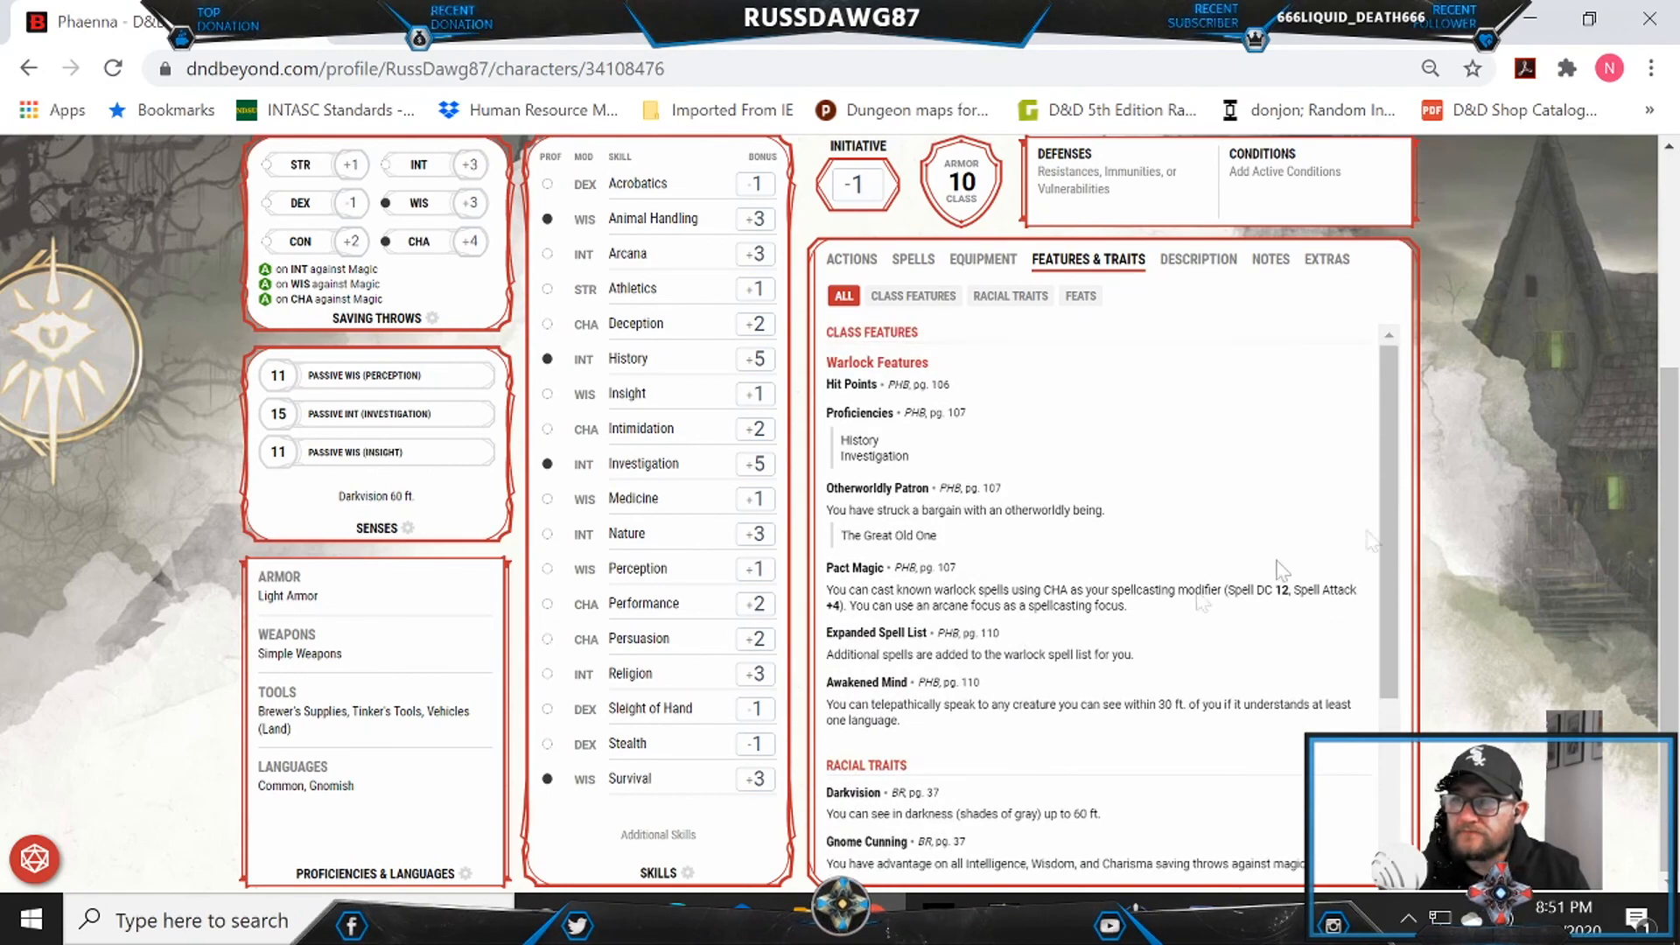
scroll(1129, 630, "up", 3)
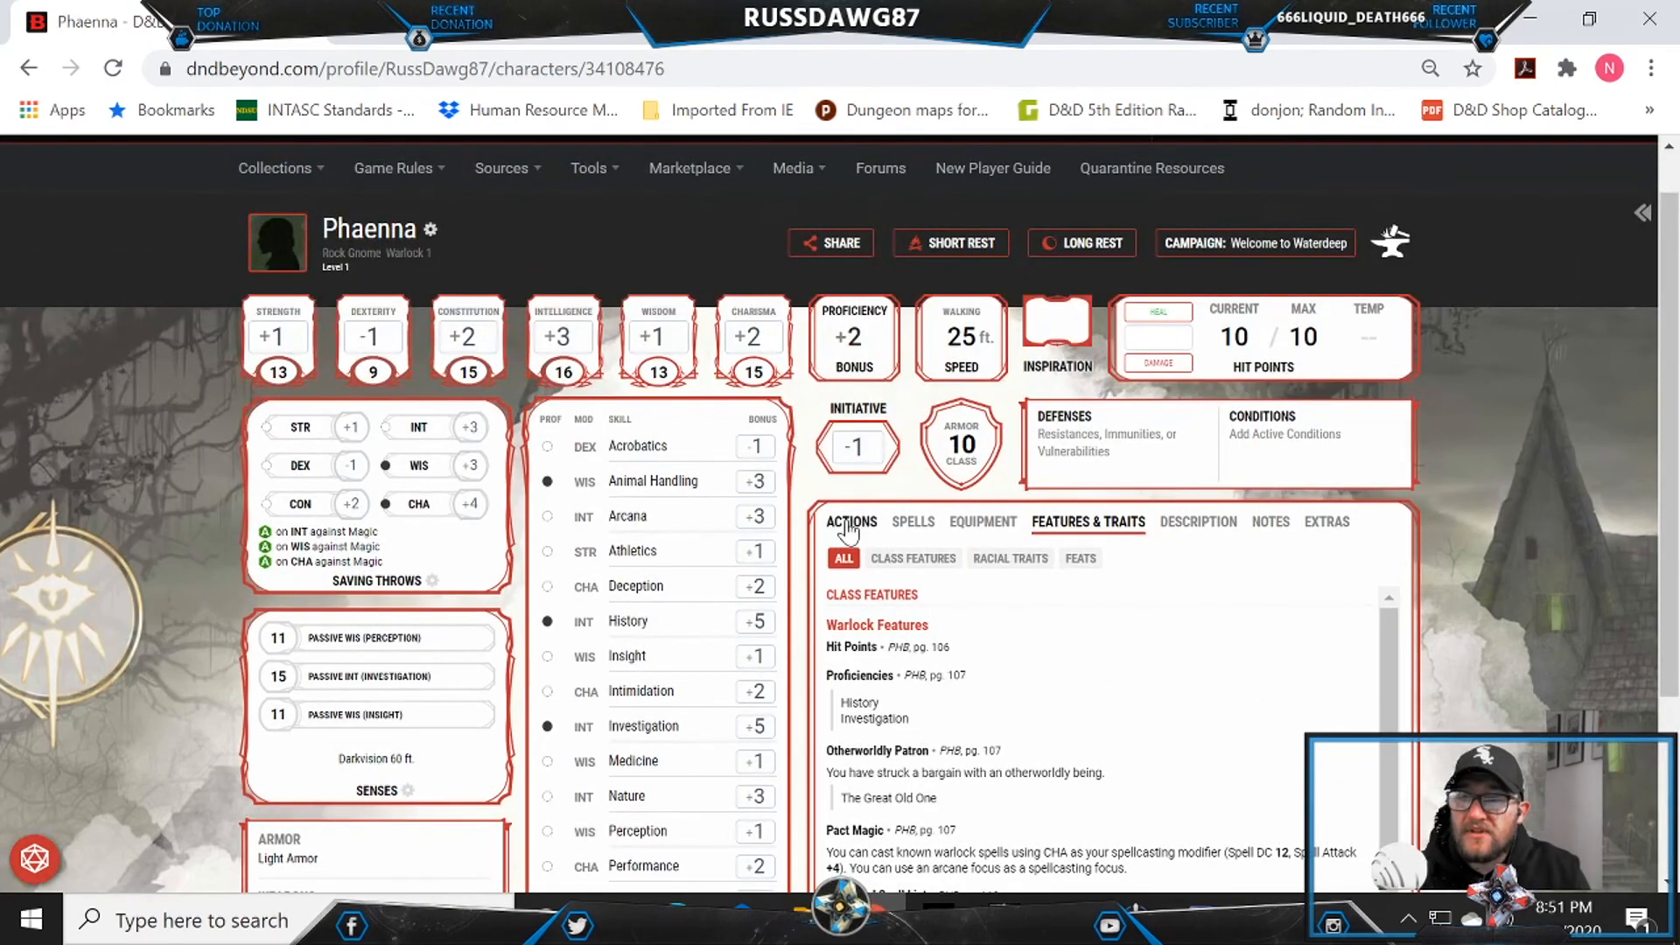
left_click(850, 523)
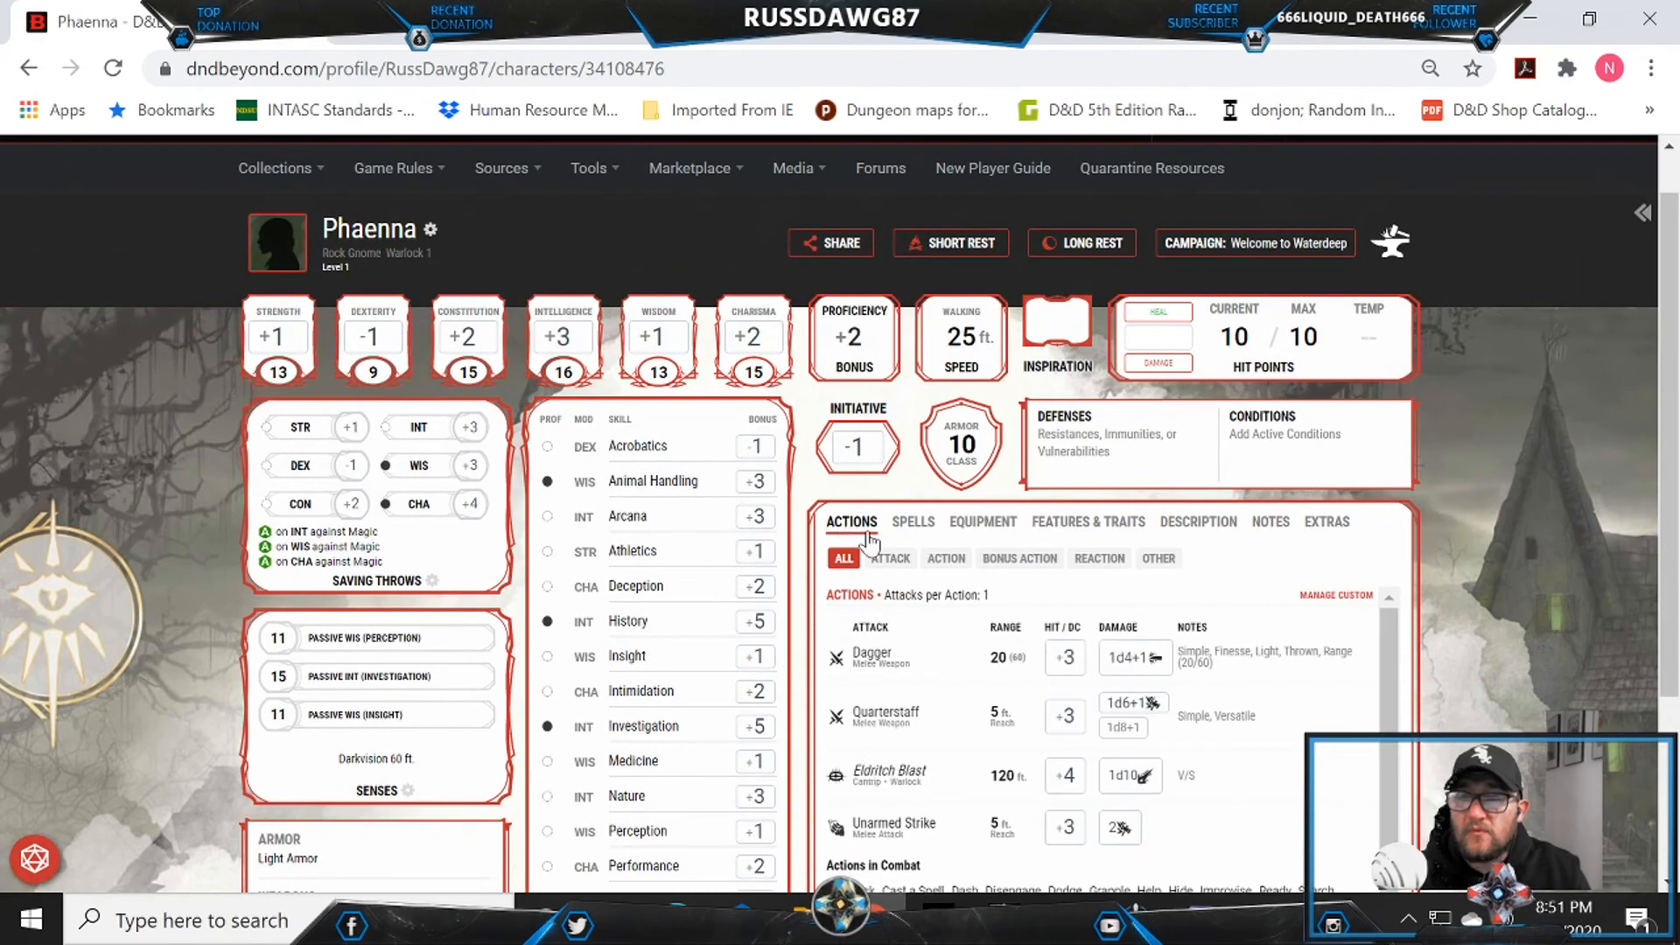
Step: Generate a shareable link for the character from its management options and copy it
left_click(431, 231)
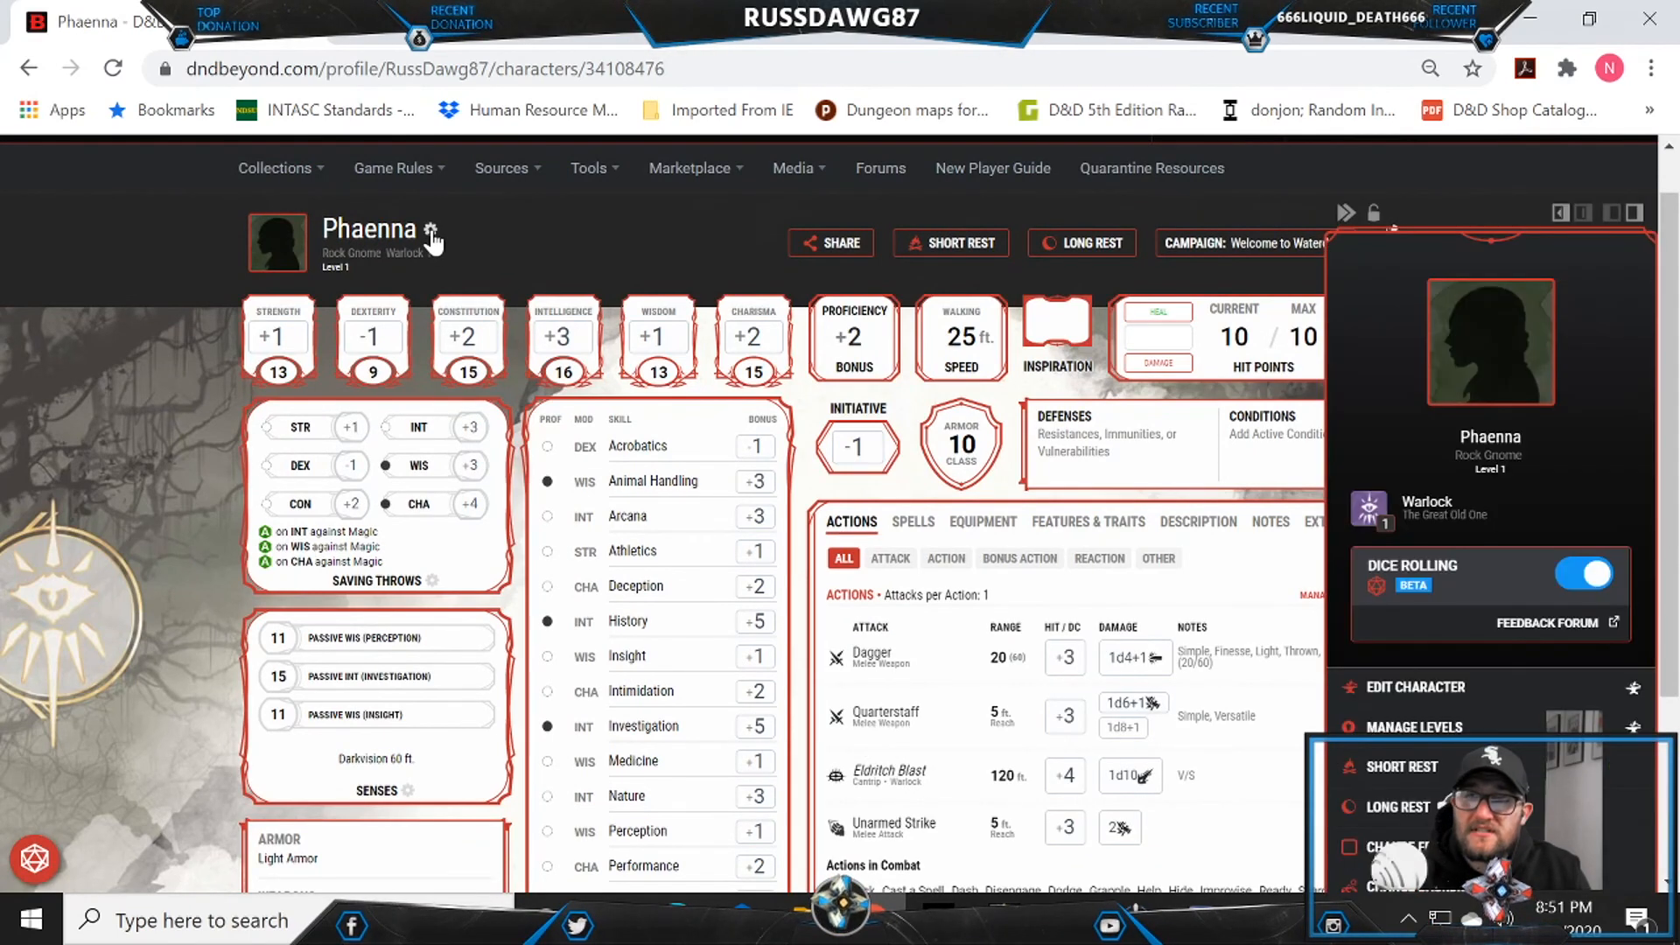
scroll(1192, 595, "down", 2)
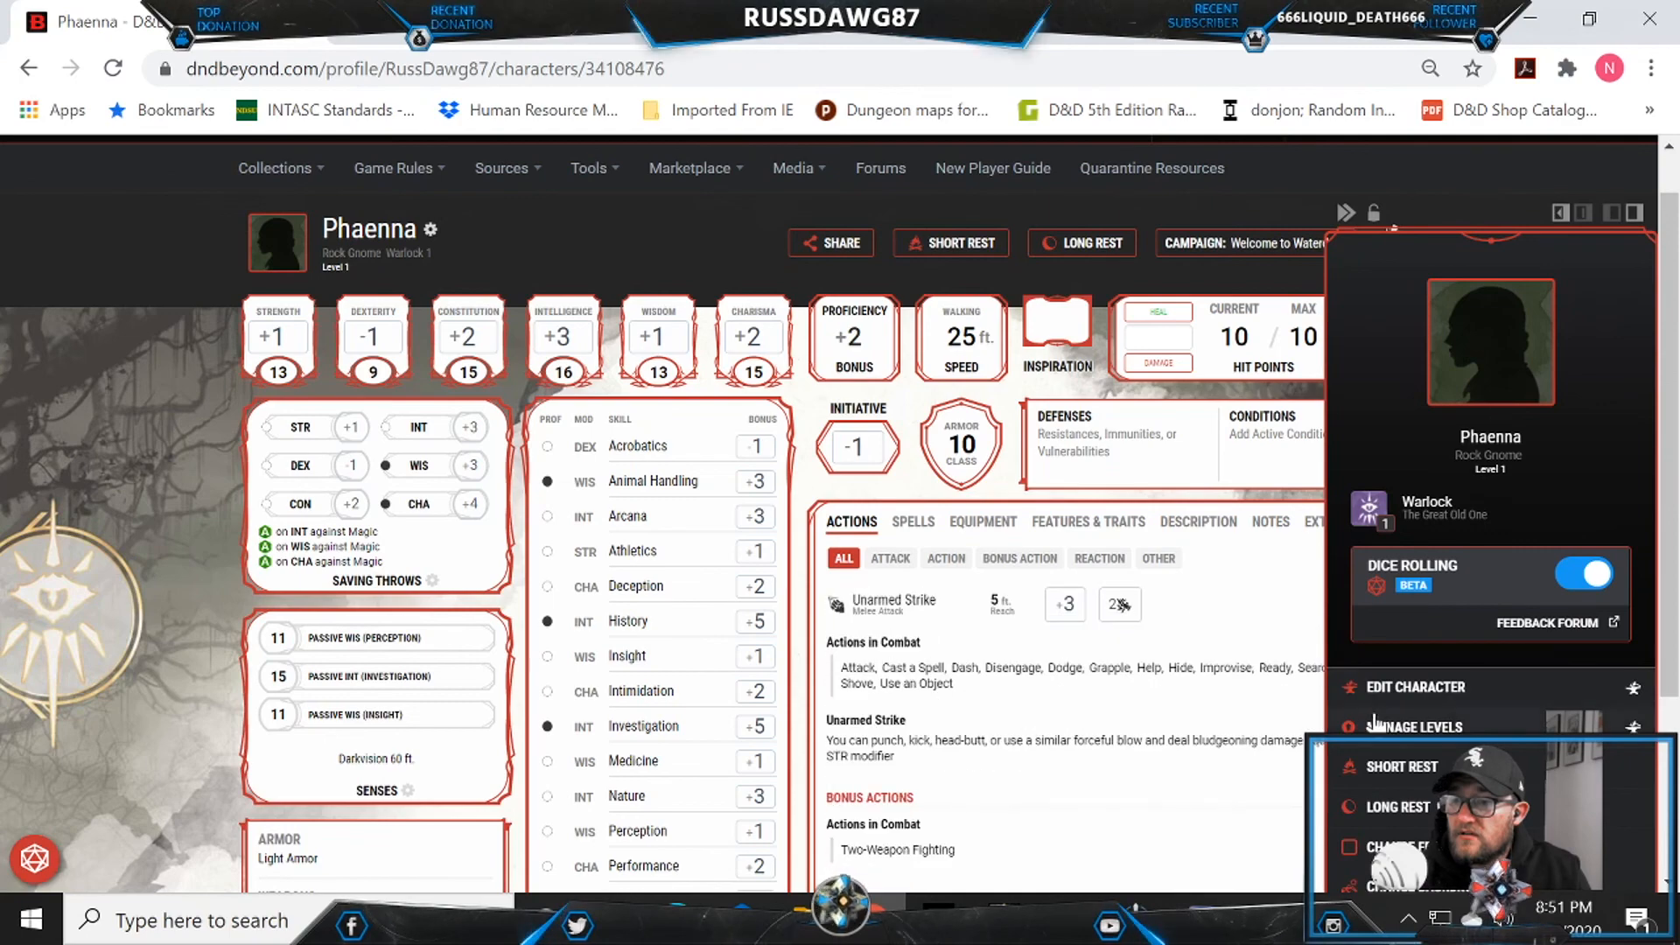
scroll(1192, 595, "down", 3)
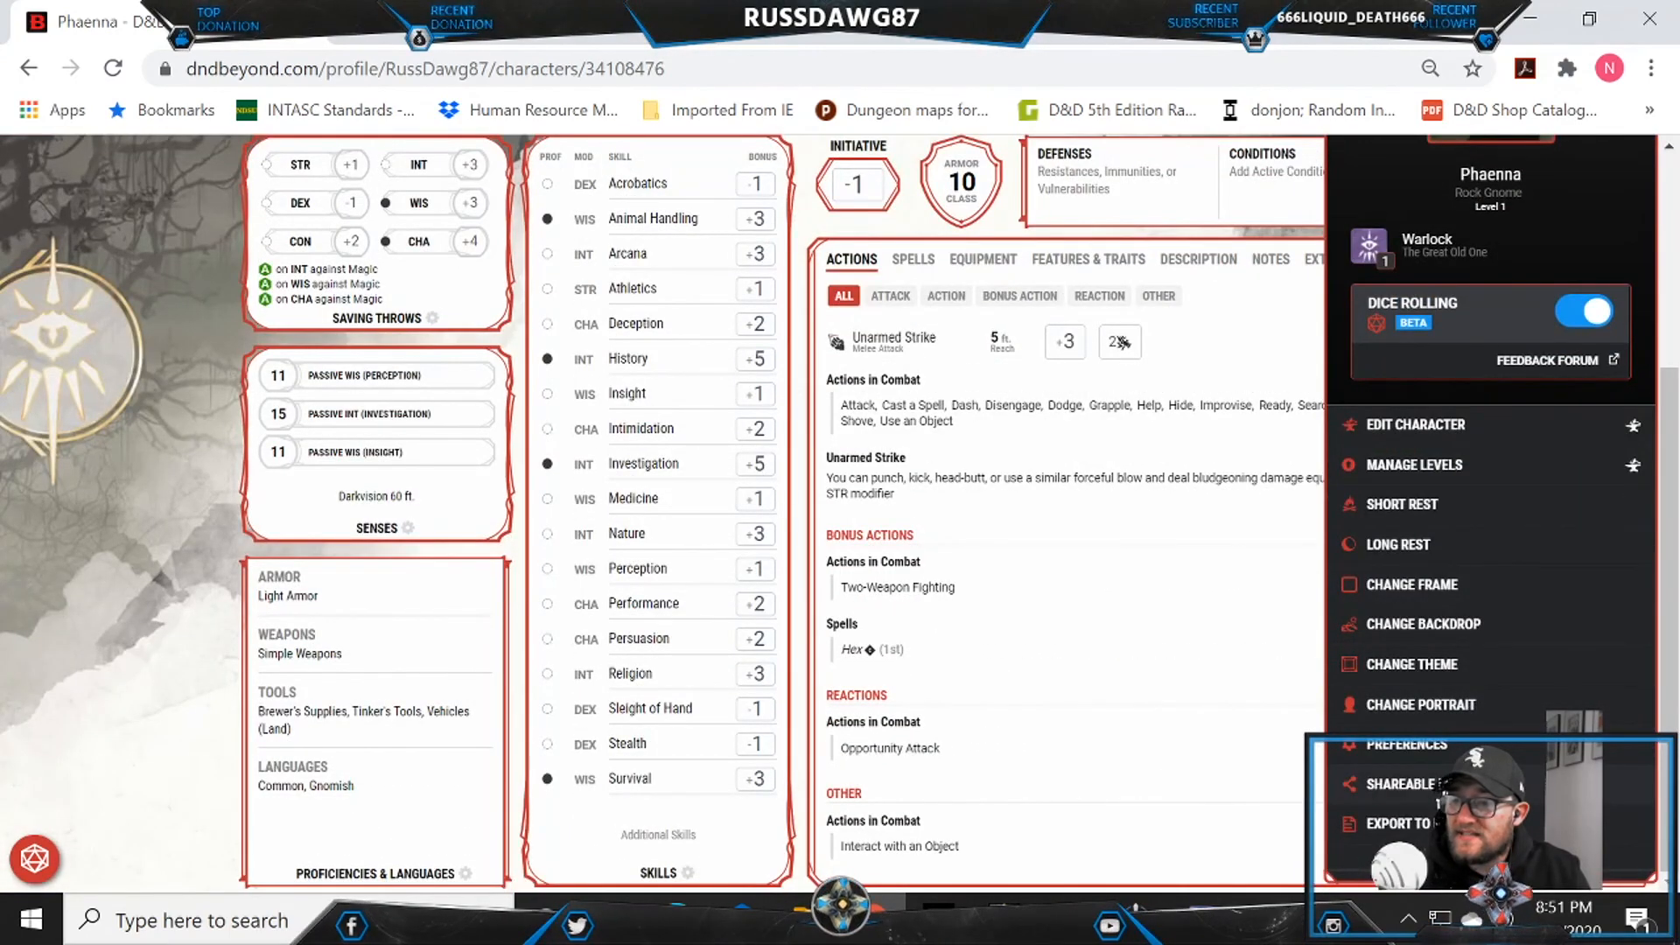
left_click(1400, 783)
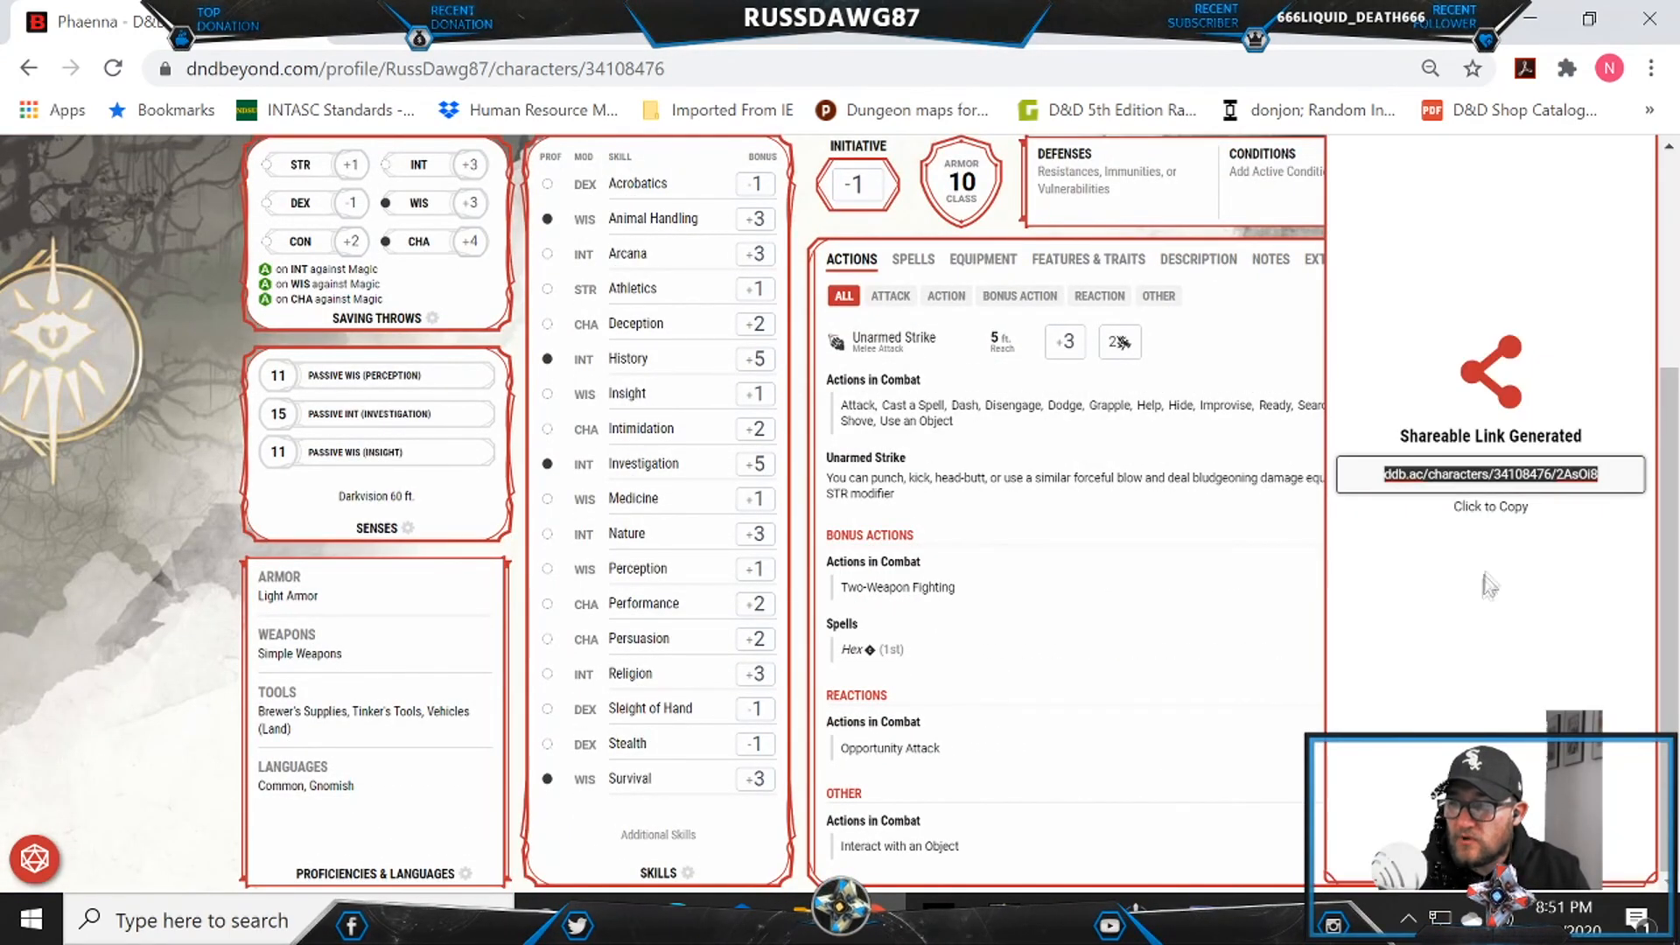
left_click(1495, 509)
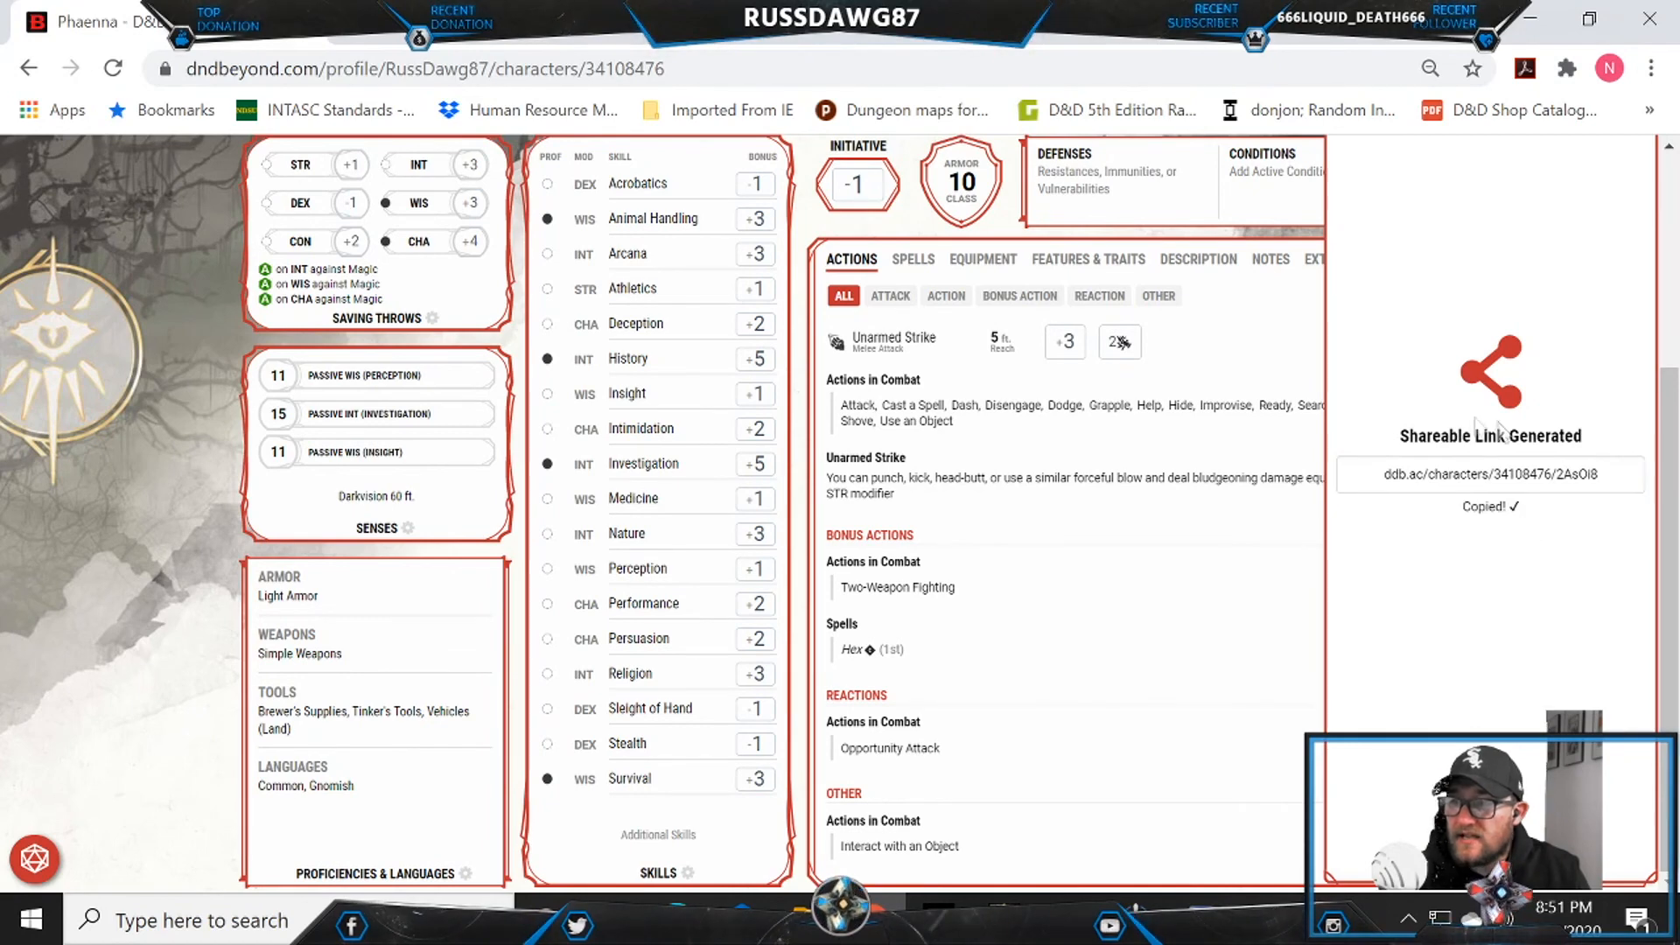
Step: Switch to Discord, send !beyond with the copied character link in the dice-tray channel, and review the imported sheet
key("alt+Tab")
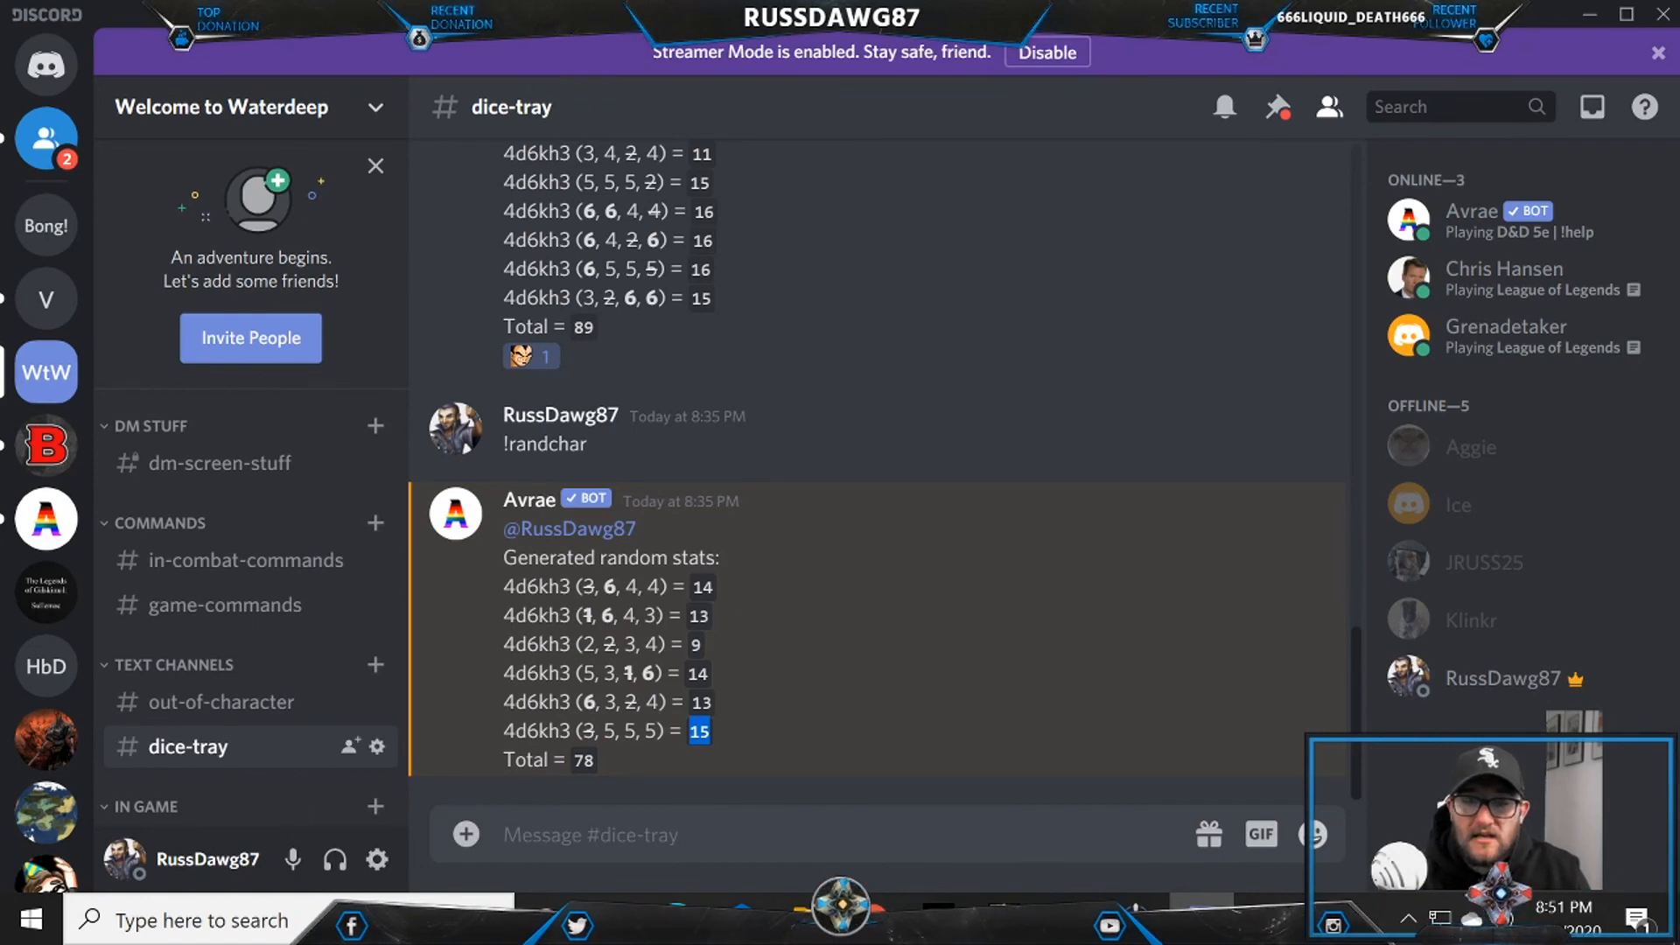
type("!beyond")
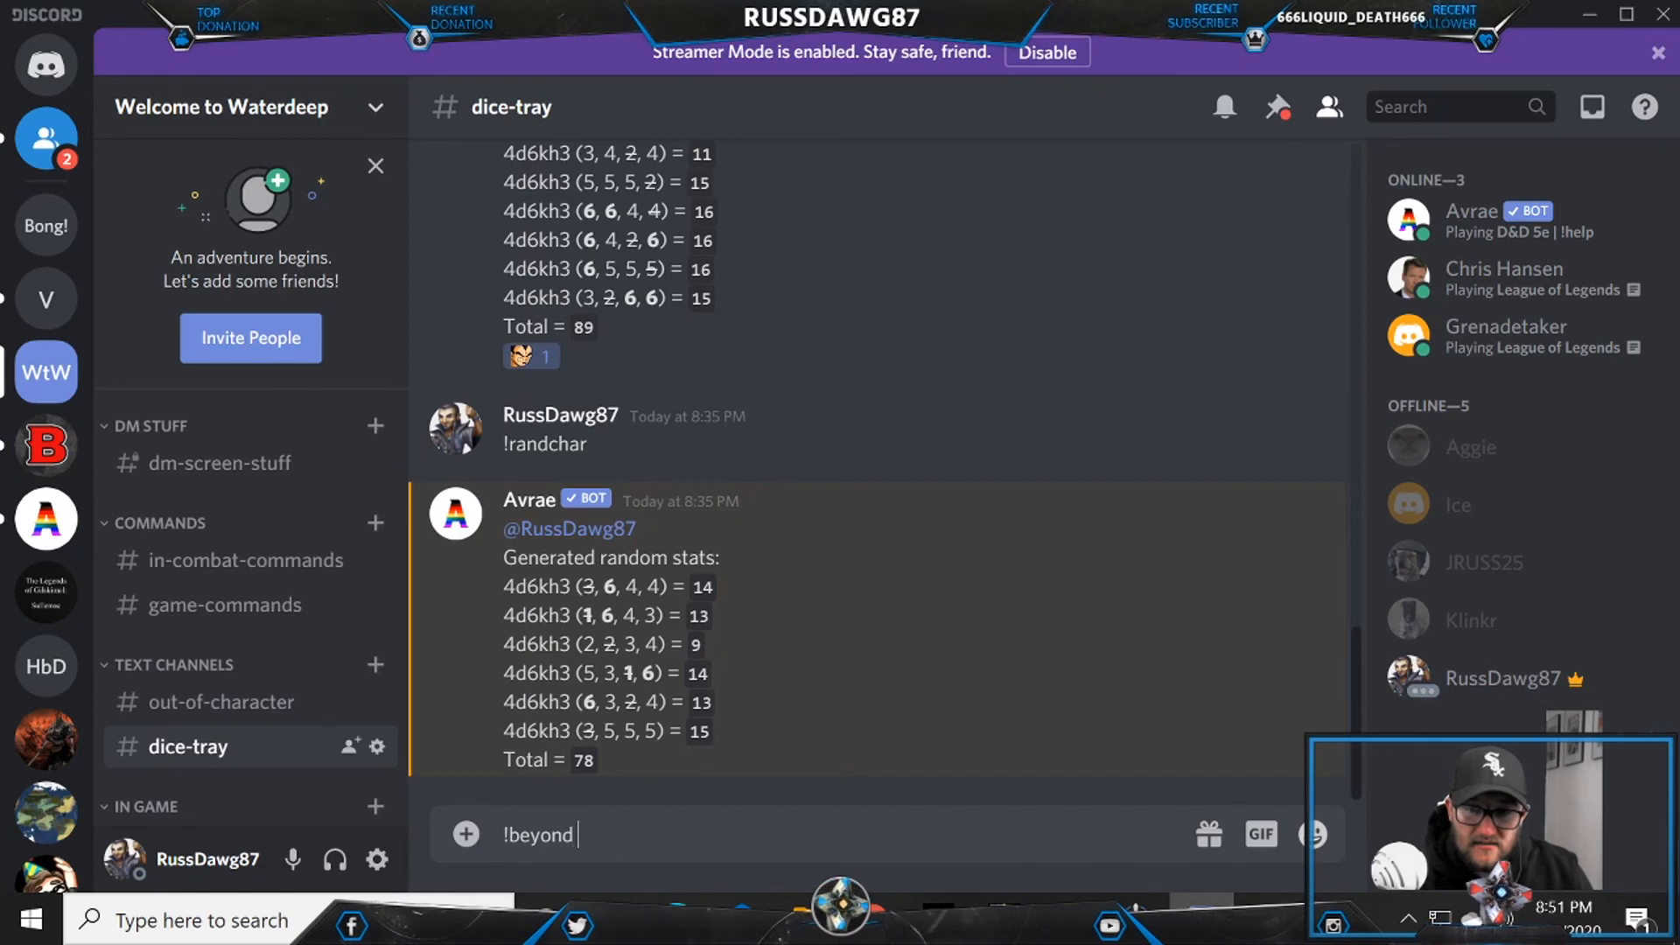
type("https://ddb.ac/characters/34108476/2AsOi8")
key("Return")
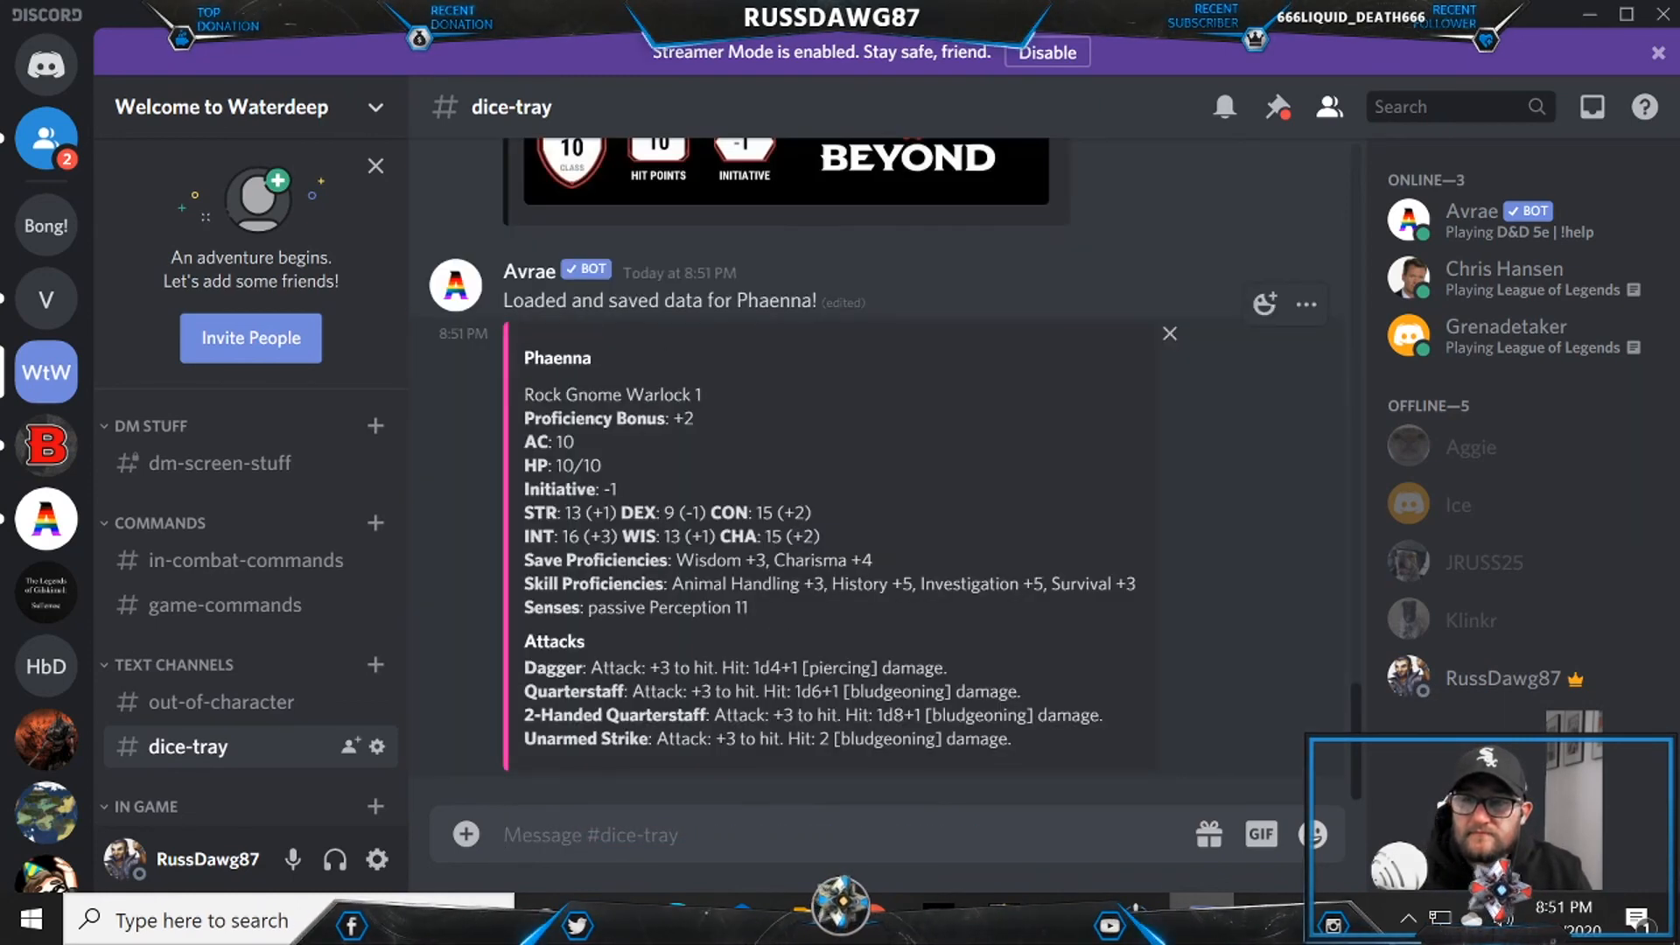
scroll(1037, 536, "up", 5)
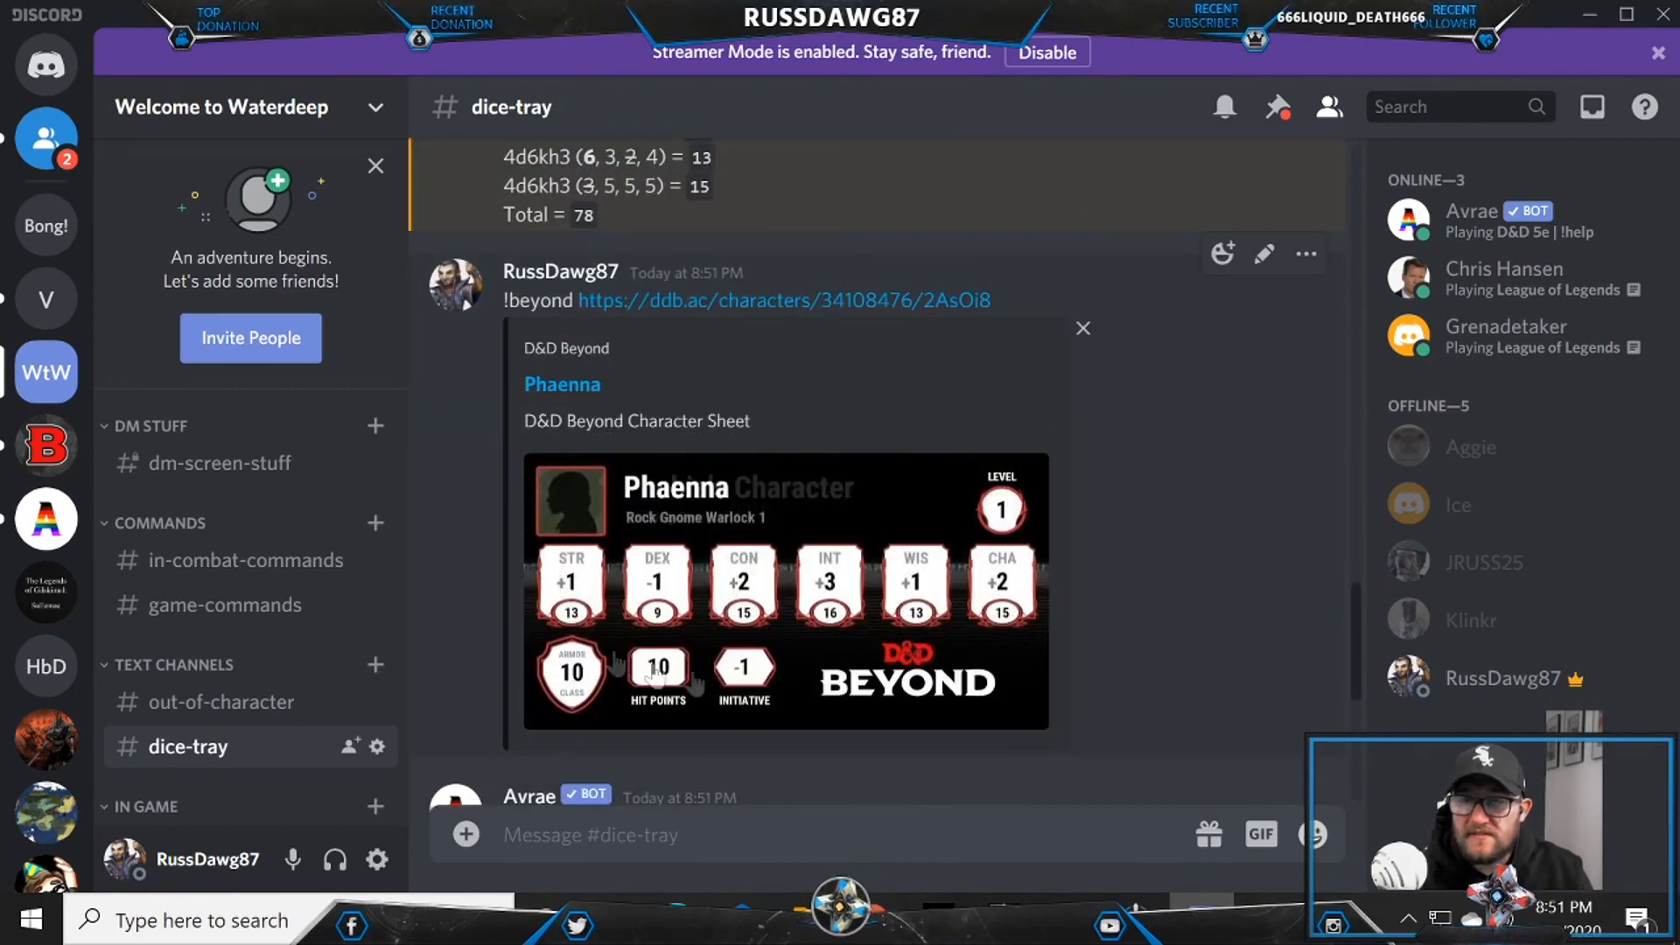
scroll(831, 431, "down", 5)
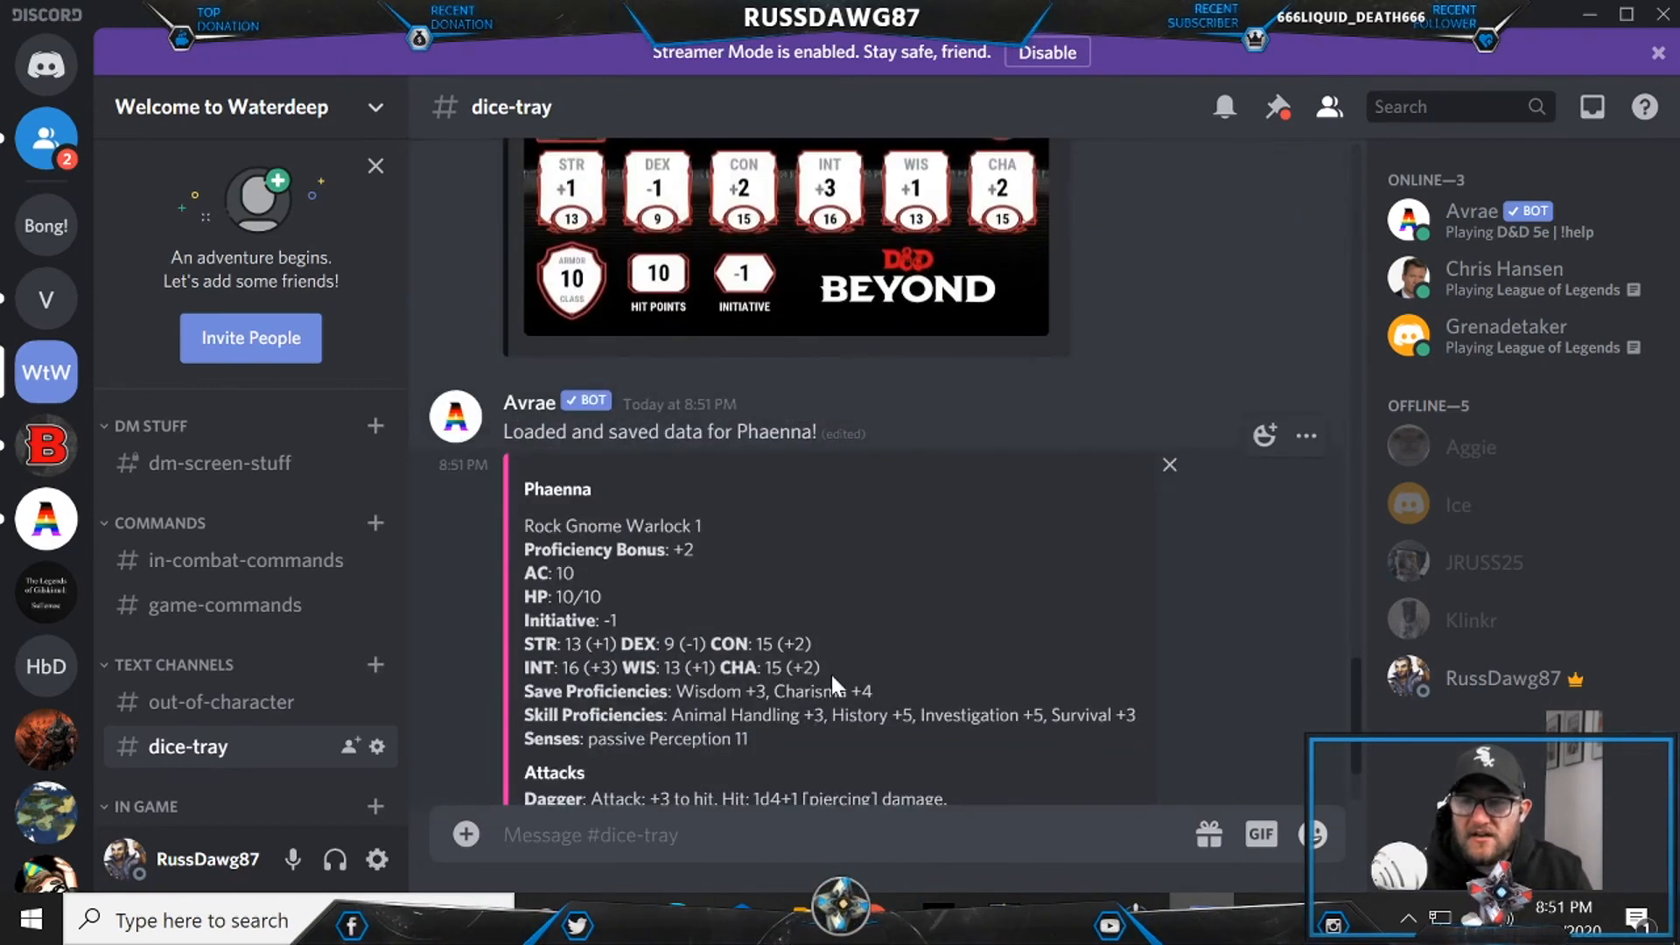
scroll(832, 525, "down", 2)
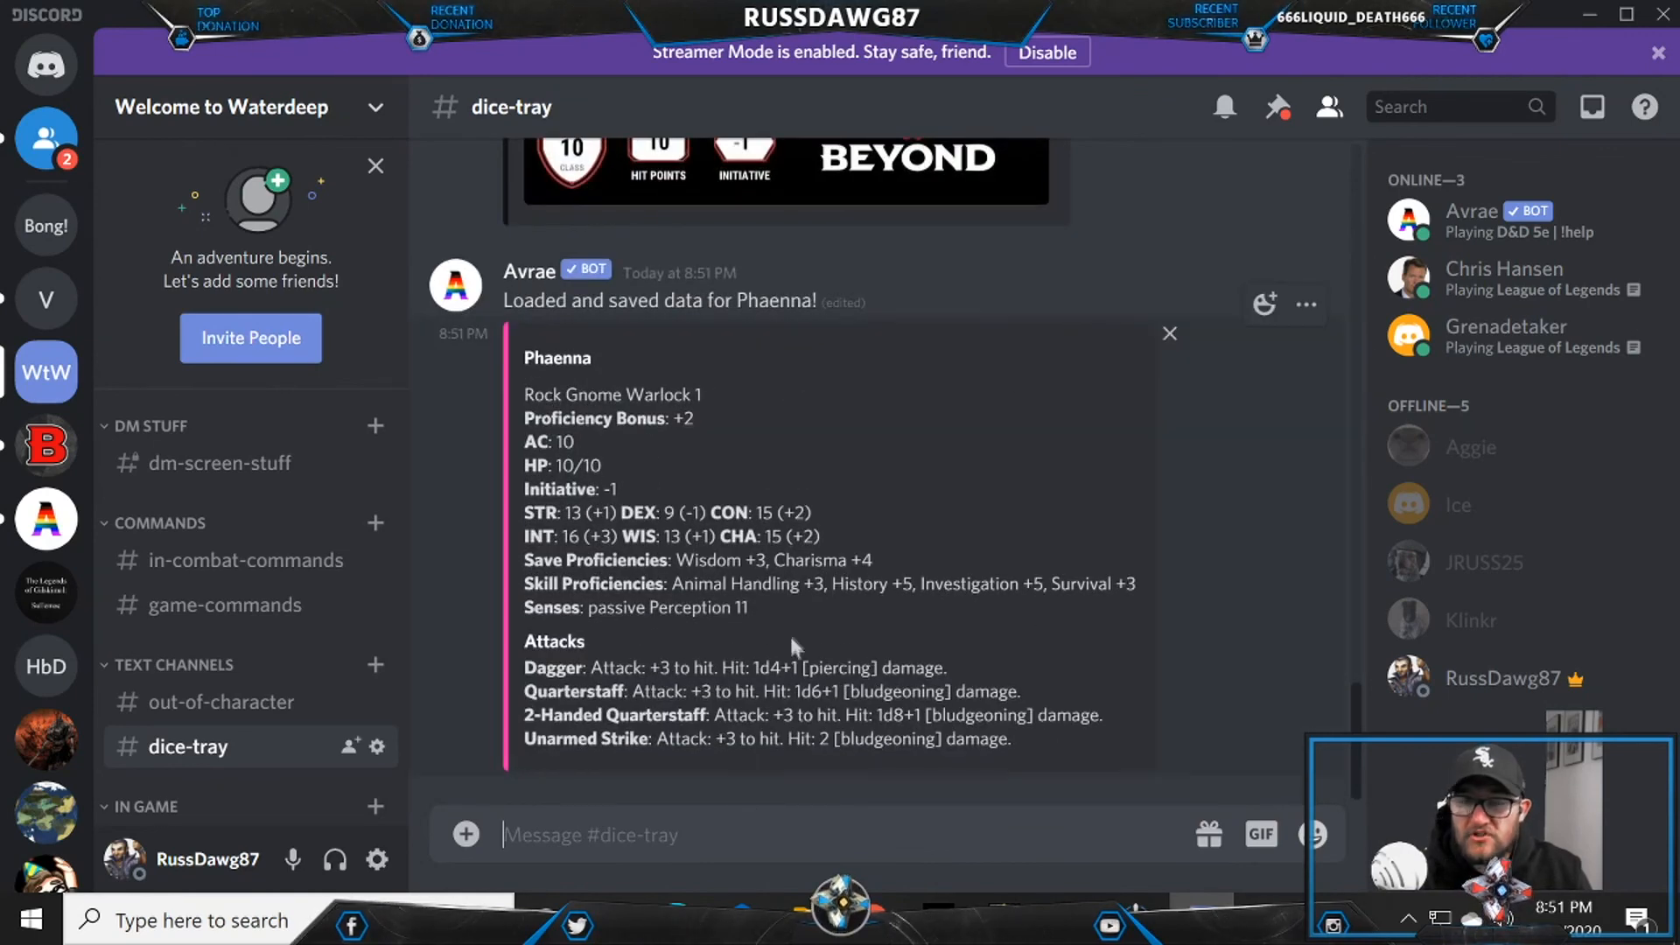